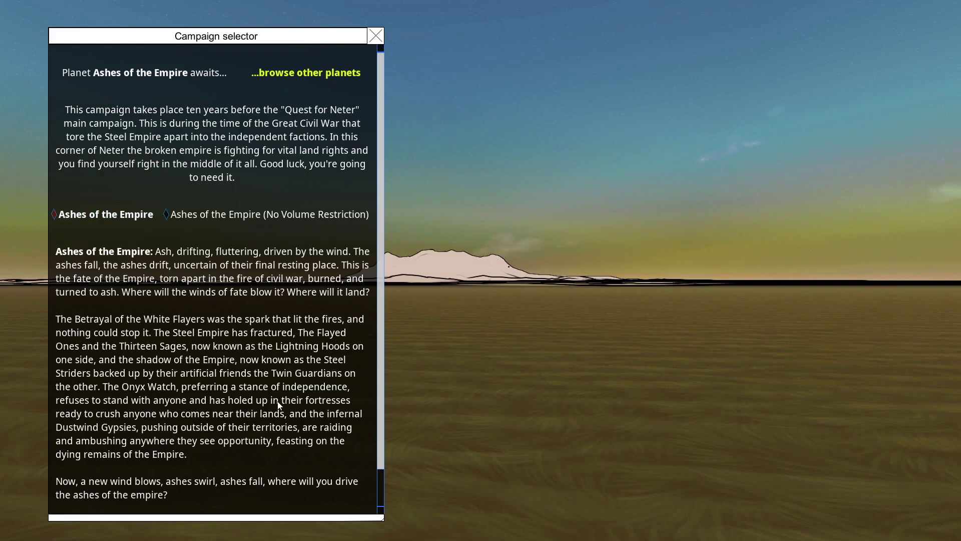
scroll(107, 264, down, 1)
scroll(108, 263, up, 1)
scroll(107, 263, down, 1)
Choose the Ashes of the Empire campaign on Hard, after previewing the custom settings.
click(193, 485)
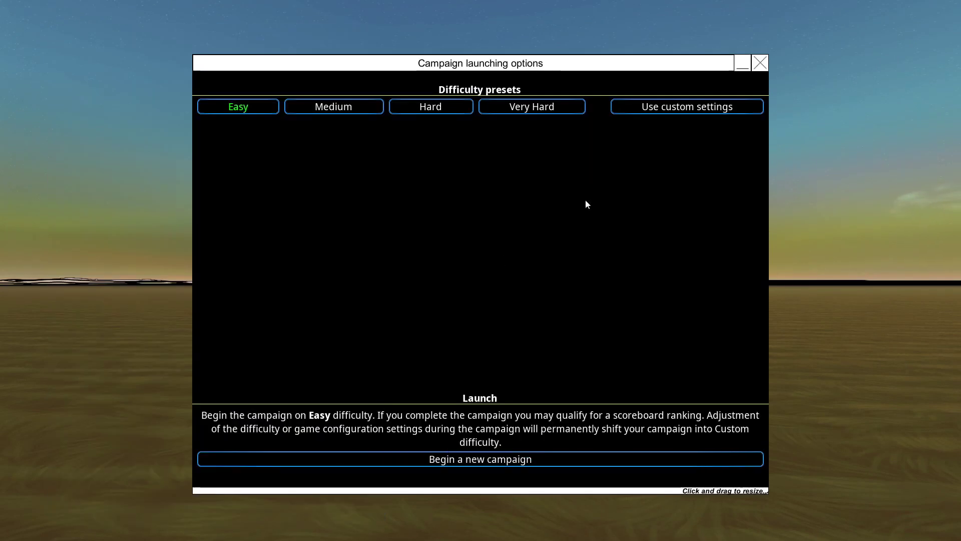
click(451, 106)
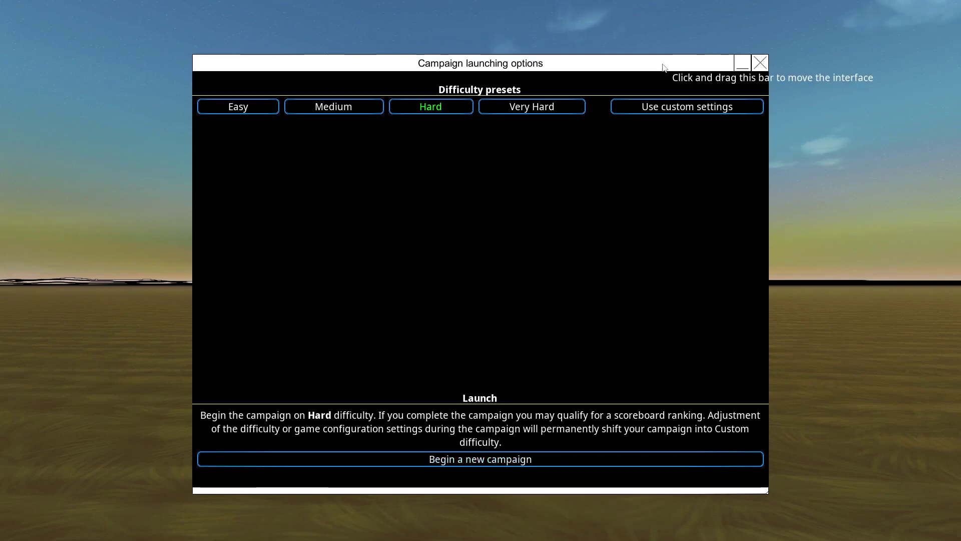
click(676, 106)
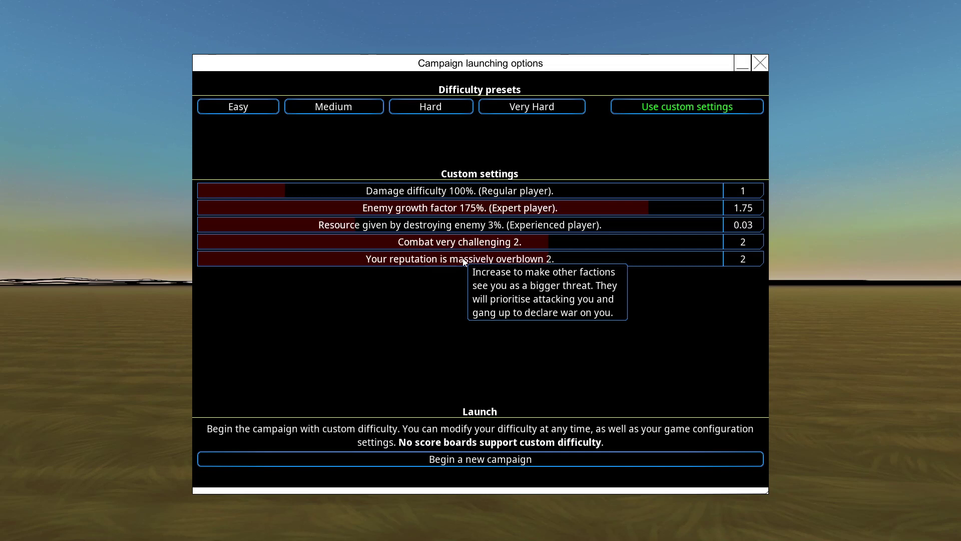
click(430, 107)
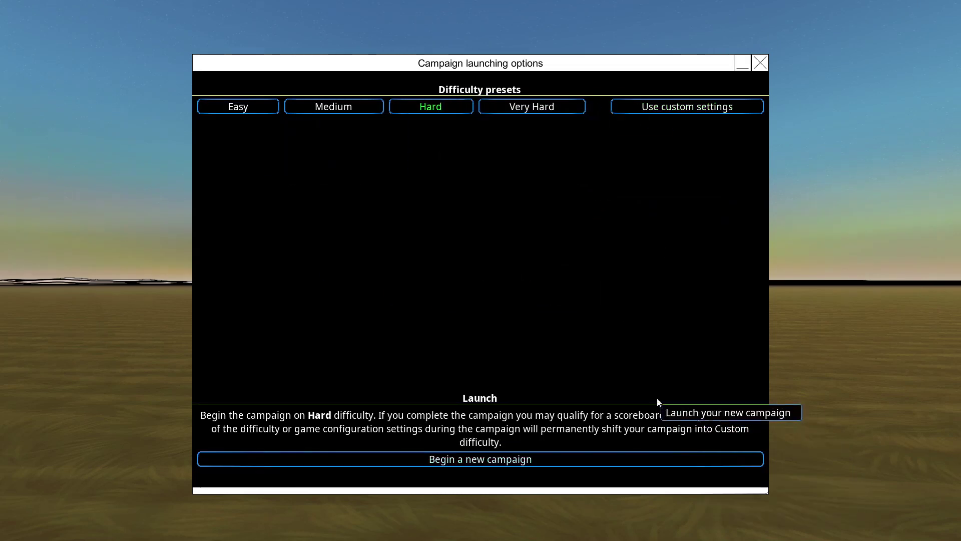
Launch the campaign and dismiss its introduction message.
click(526, 459)
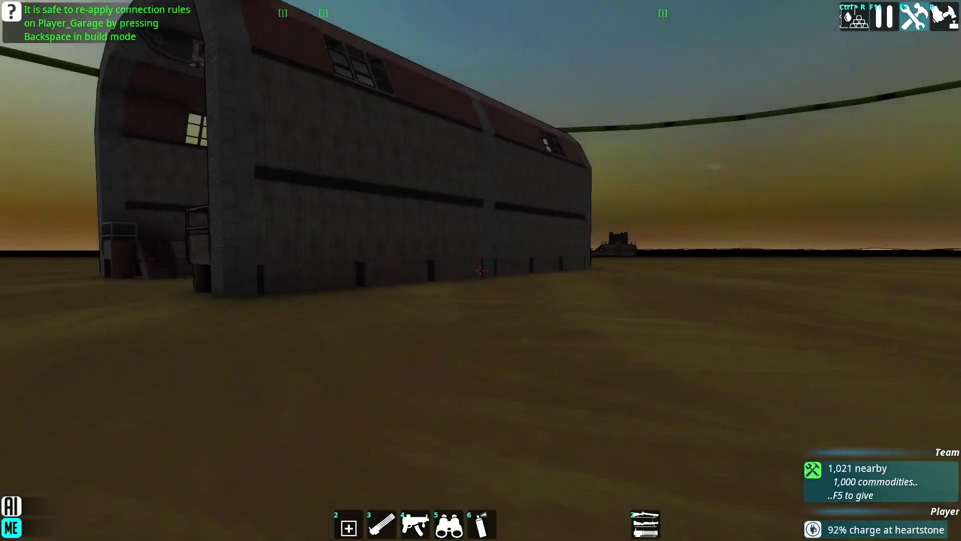
key(m)
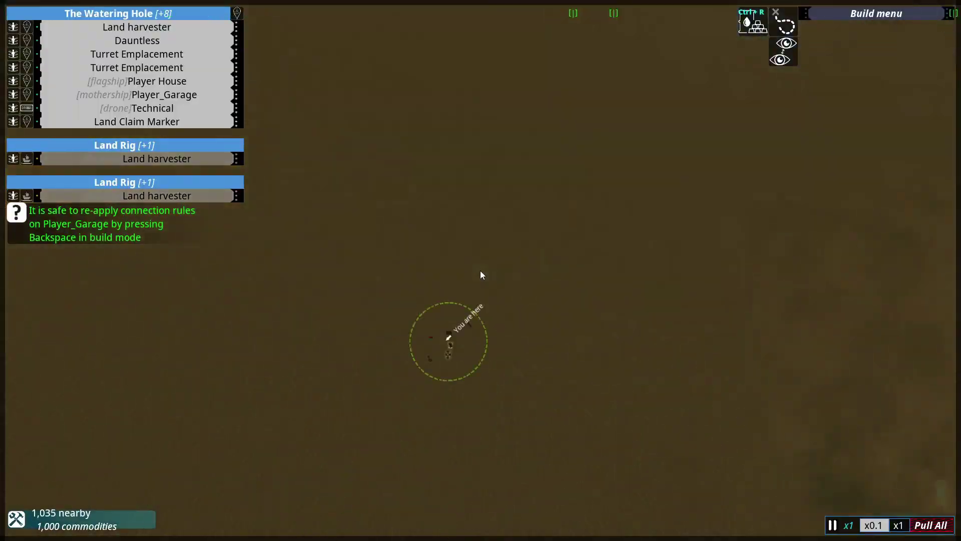
key(m)
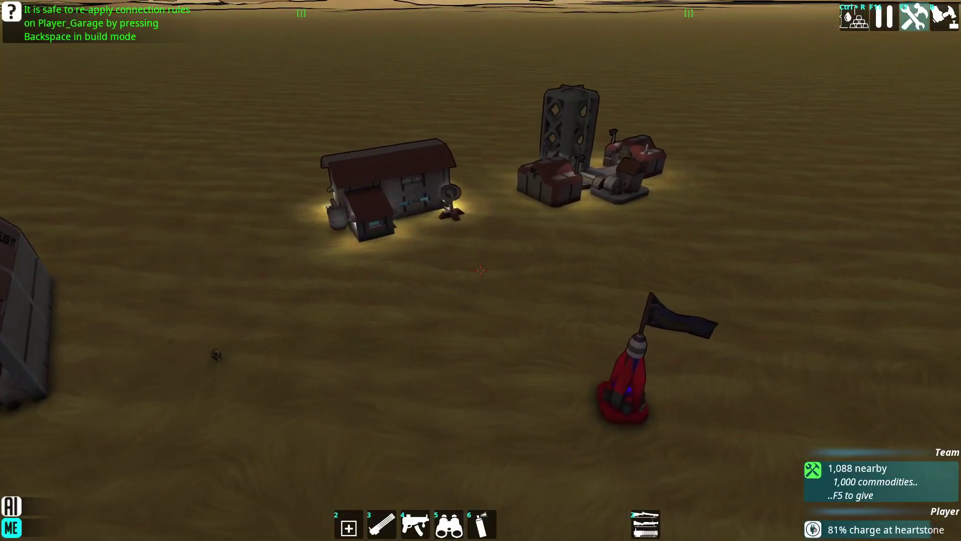
scroll(485, 342, down, 3)
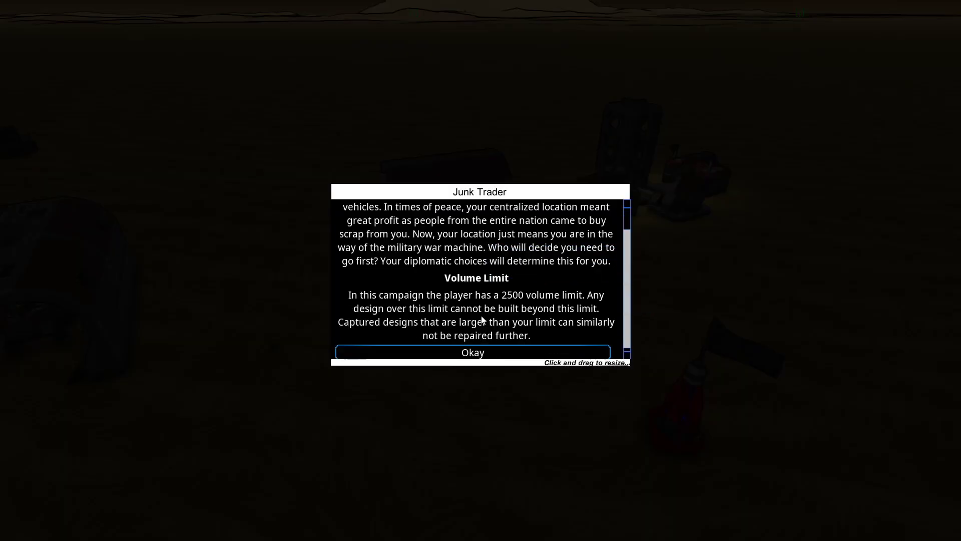
click(481, 352)
Scrap a force near the home position and the Dauntless from the strategic map.
key(m)
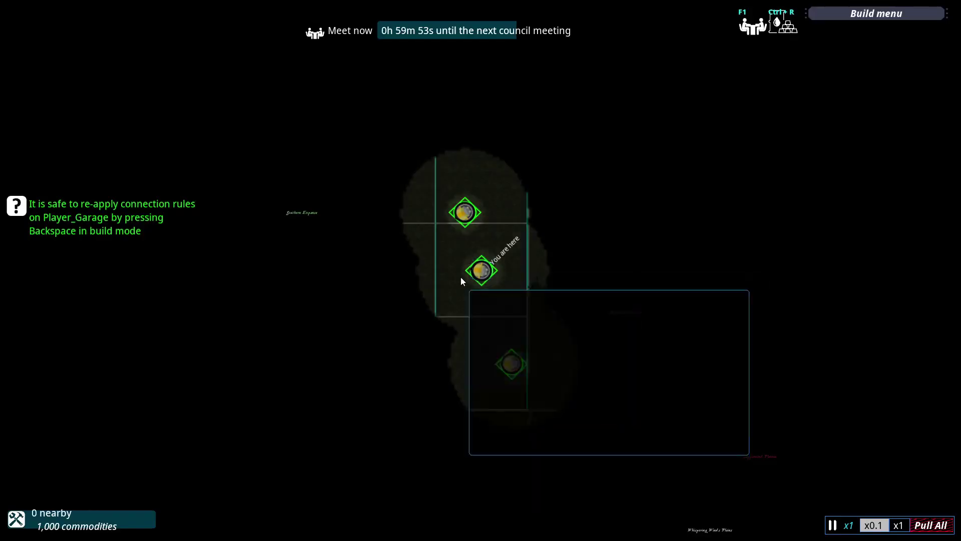
scroll(459, 274, up, 5)
scroll(477, 263, up, 1)
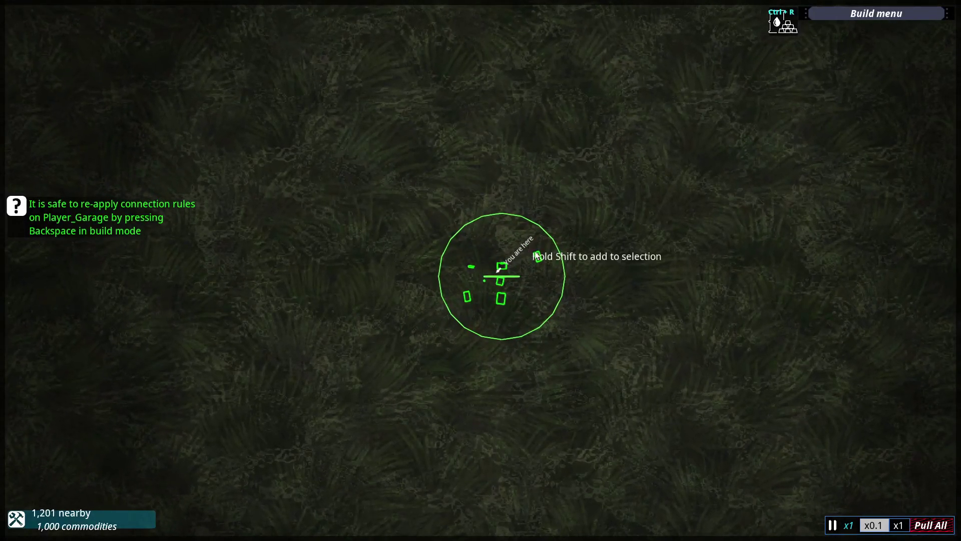
click(540, 259)
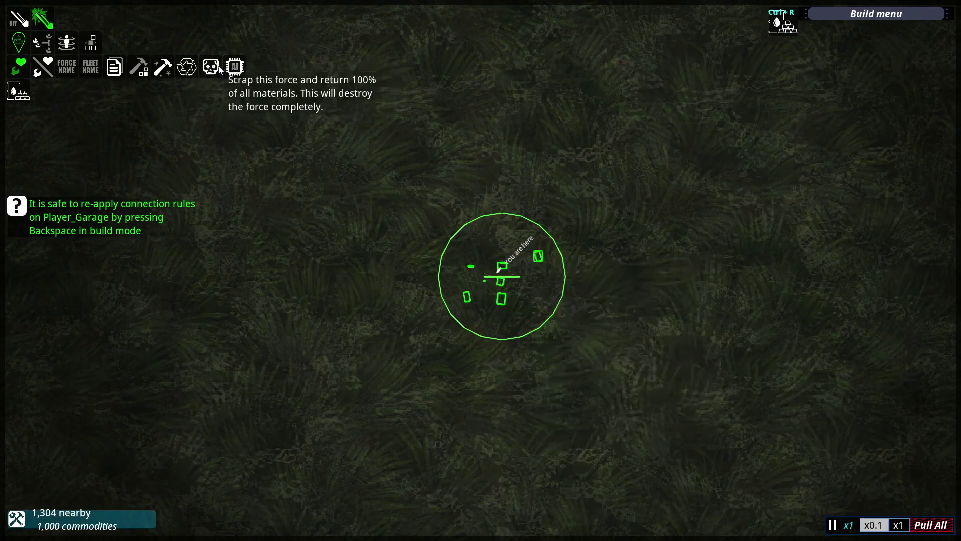
click(235, 67)
click(404, 346)
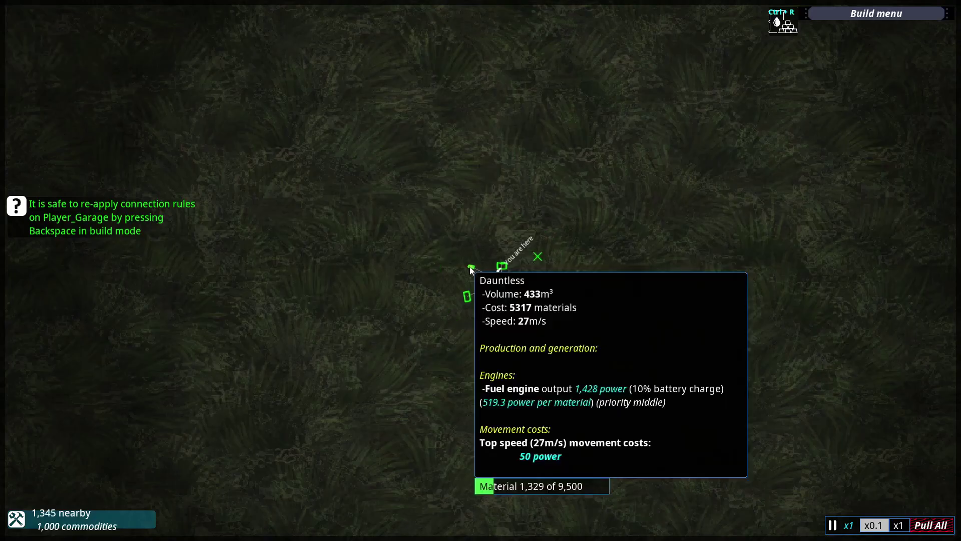
click(502, 297)
click(225, 67)
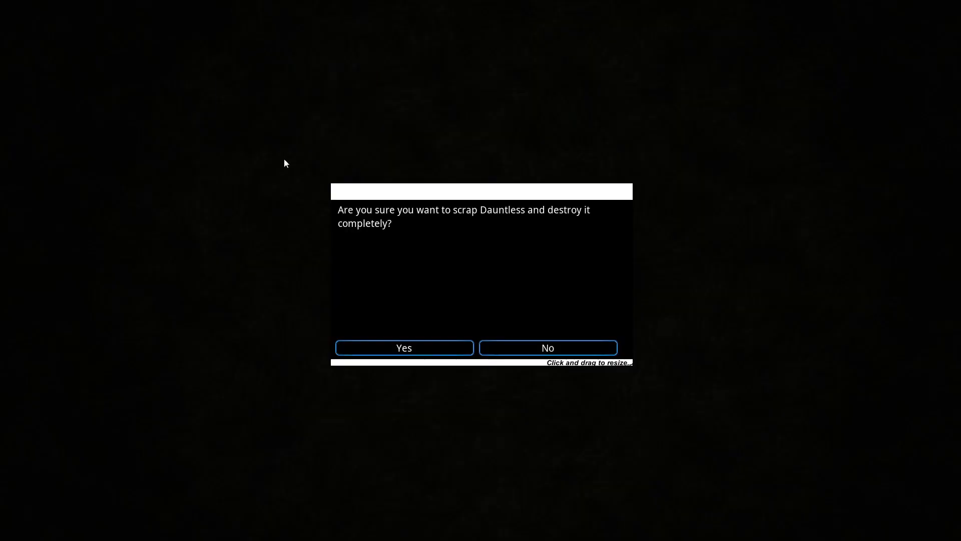
click(372, 351)
scroll(473, 333, up, 3)
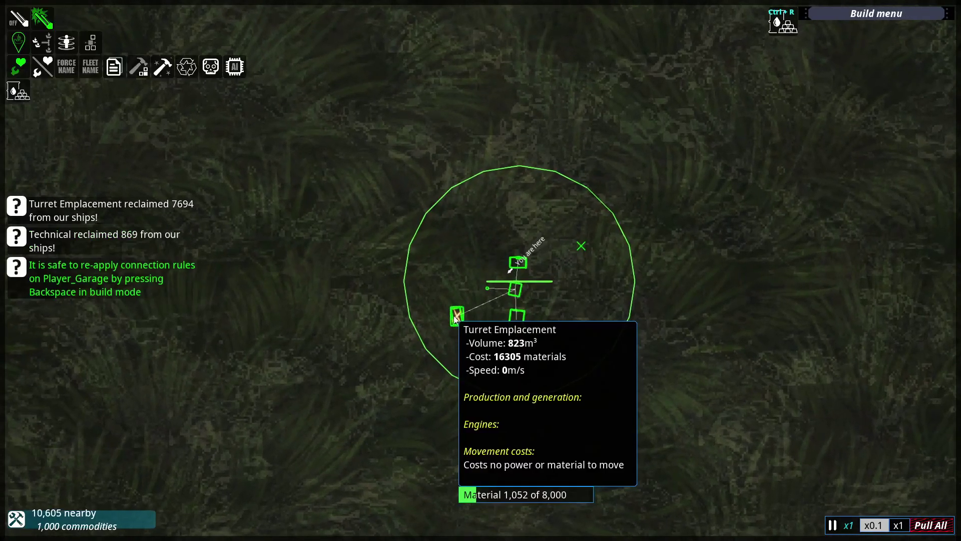
Scrap the Turret Emplacement from the strategic map.
click(455, 317)
click(225, 67)
click(404, 348)
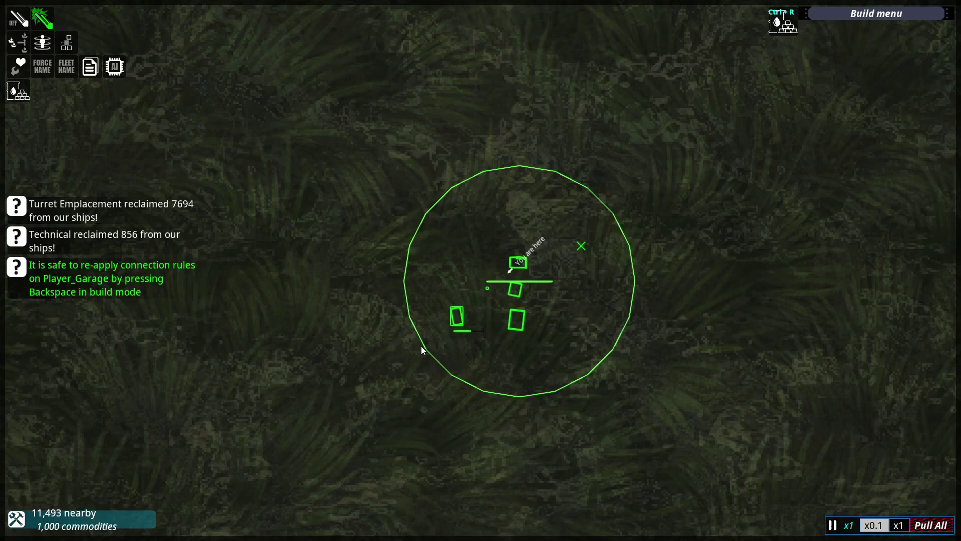
click(518, 323)
key(Delete)
Scrap the Player House and the Player_Garage.
click(516, 291)
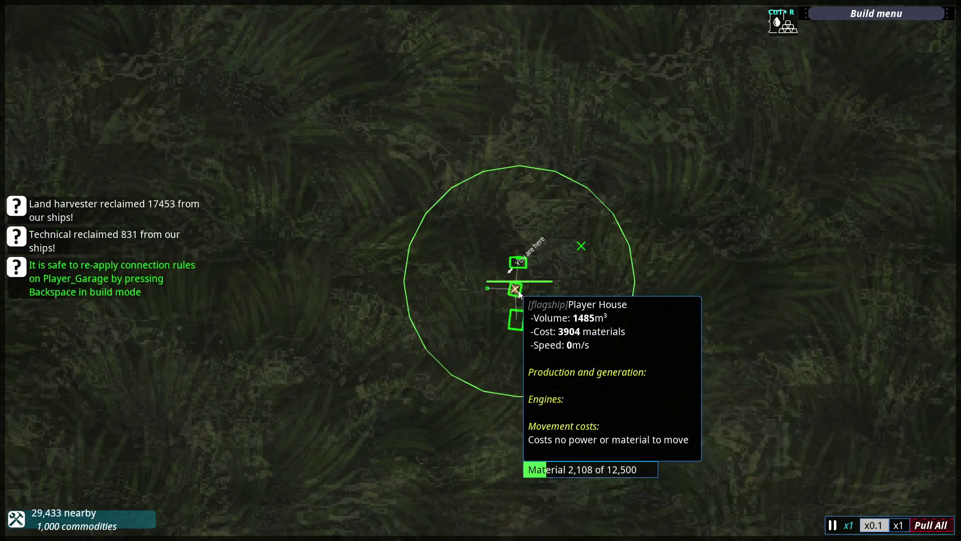
click(516, 291)
click(235, 67)
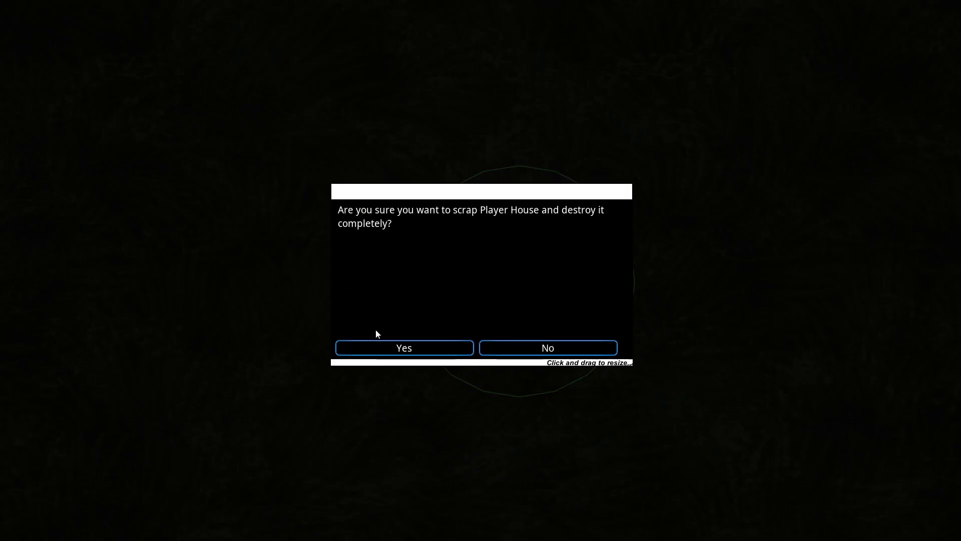
click(406, 350)
mouse_move(516, 320)
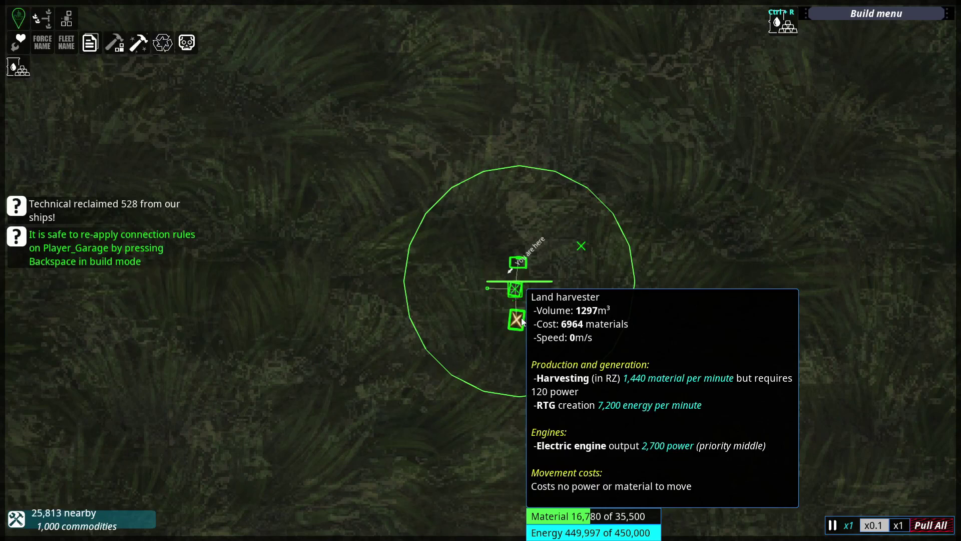
key(Delete)
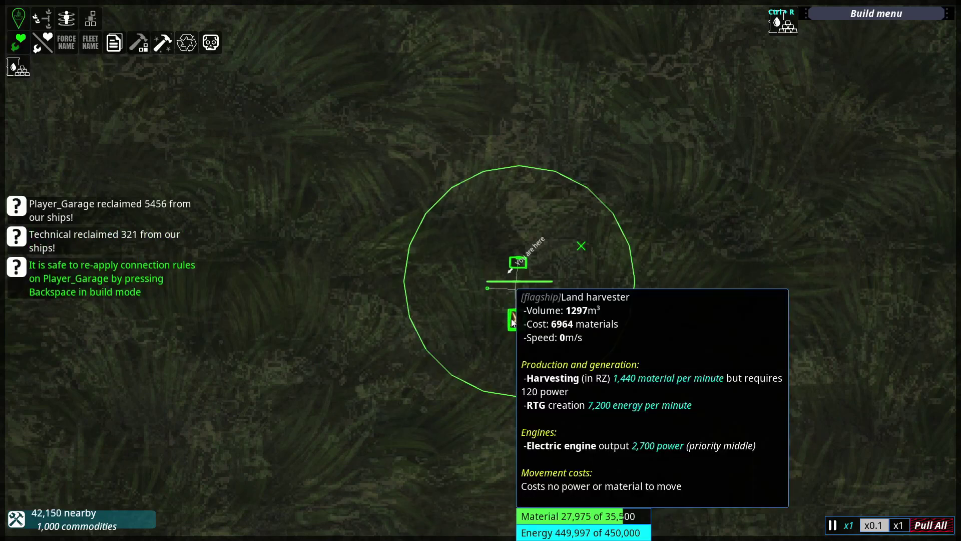
key(m)
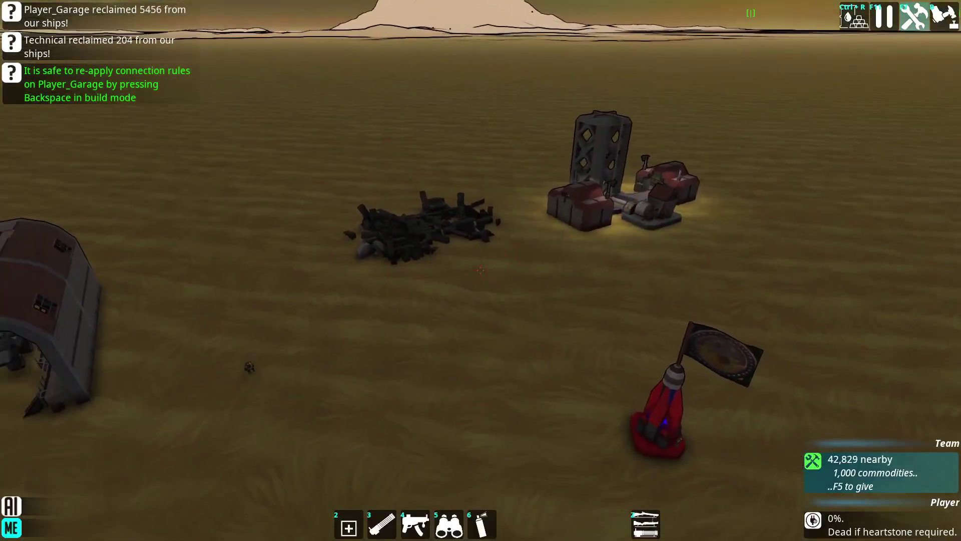
Place two 4m wood triangle corner blocks in build mode.
key(b)
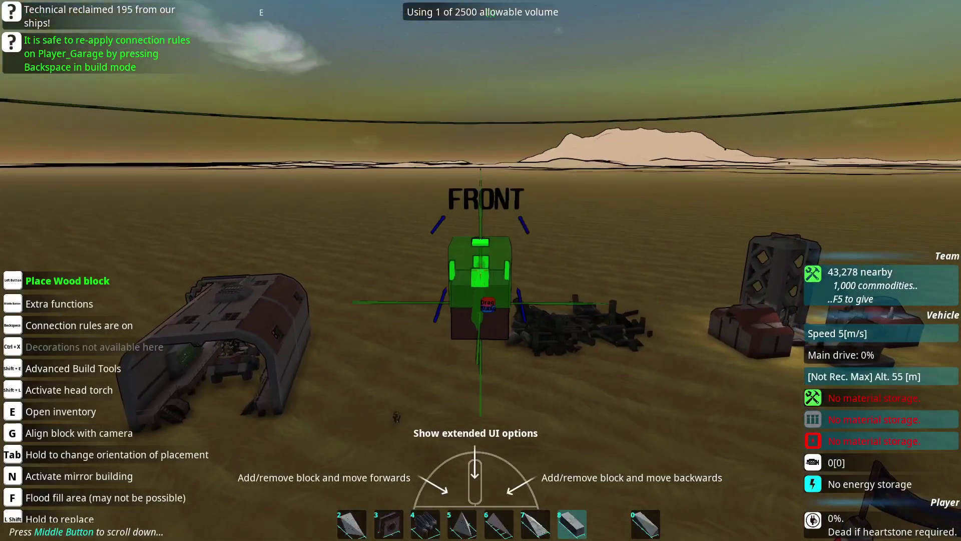
key(Escape)
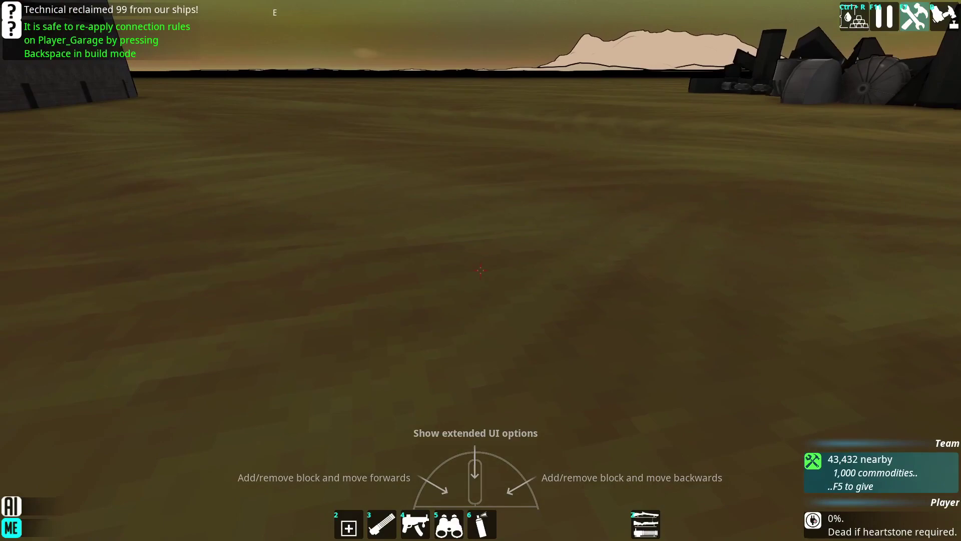
key(b)
key(e)
click(150, 30)
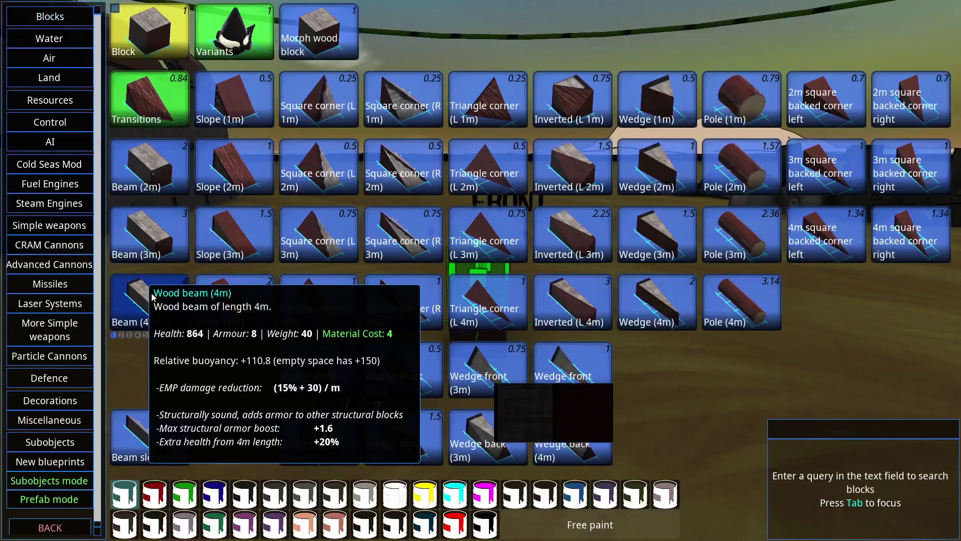
click(485, 301)
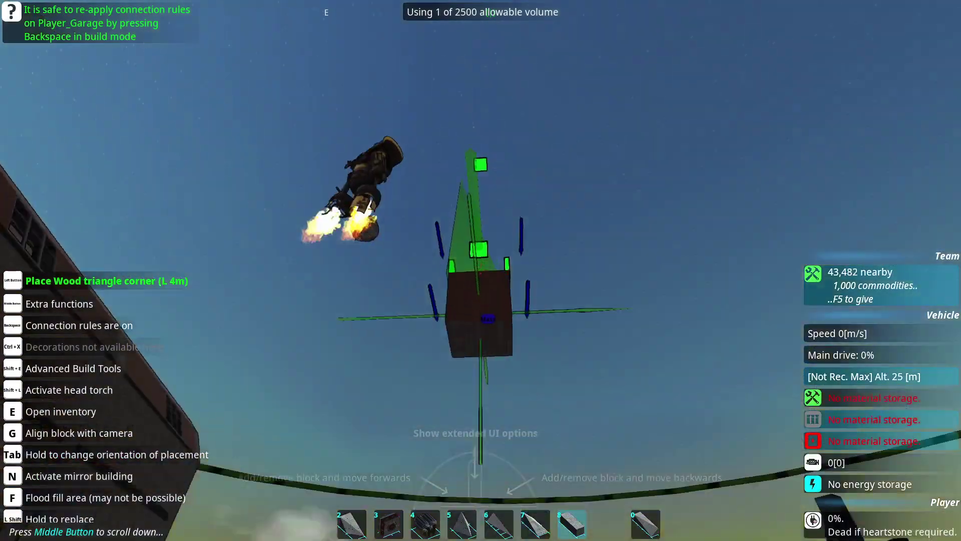
click(481, 301)
click(481, 301)
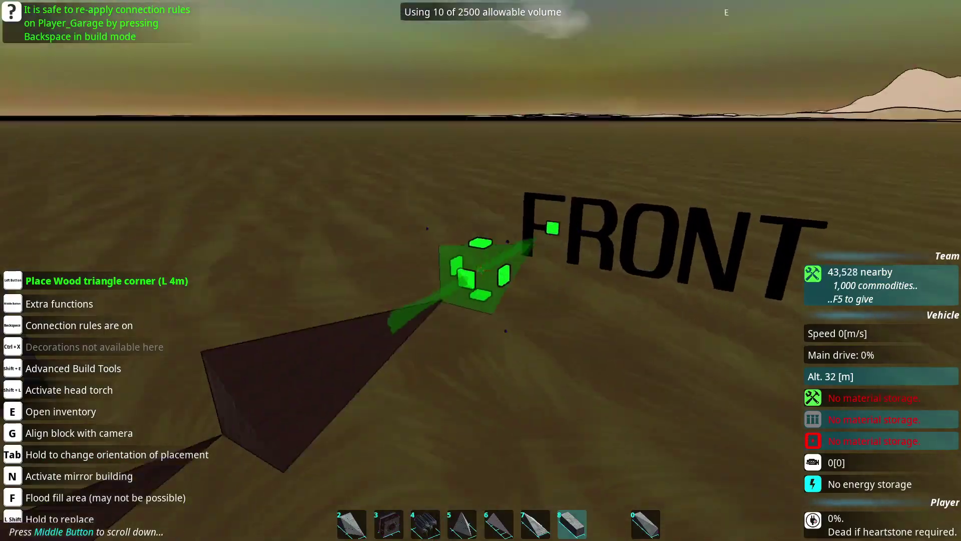
Load the Glorious land harvester prefab, place it beside the garage, and exit build mode.
key(e)
click(49, 498)
key(e)
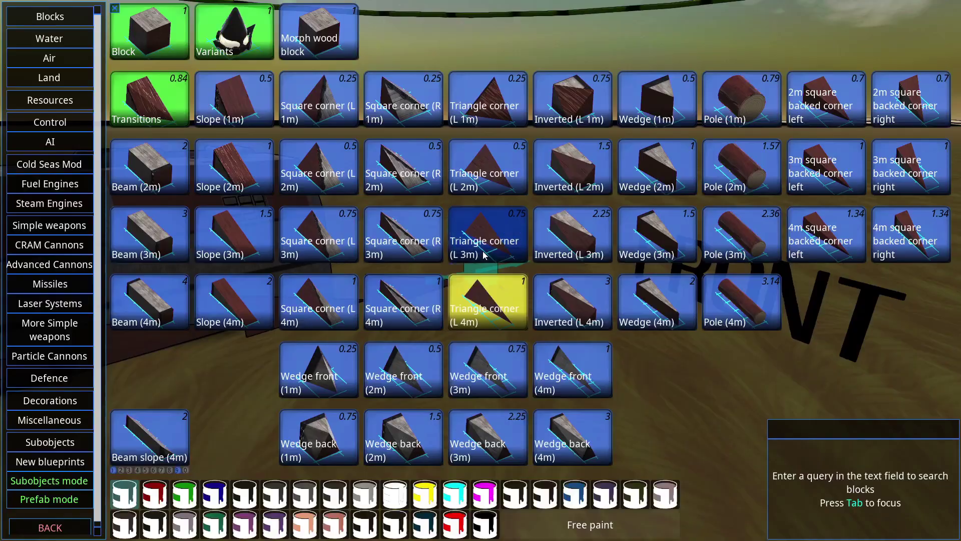
click(49, 498)
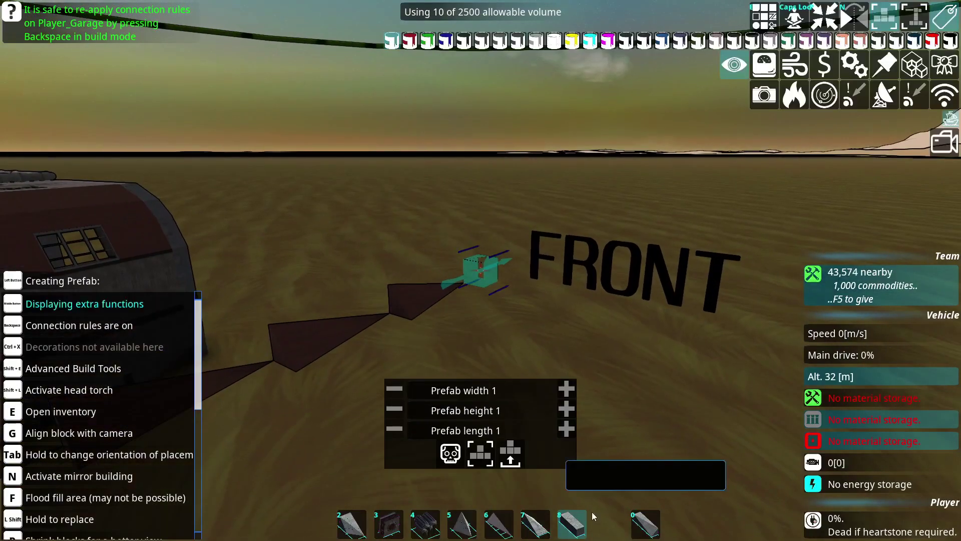
click(510, 451)
click(417, 423)
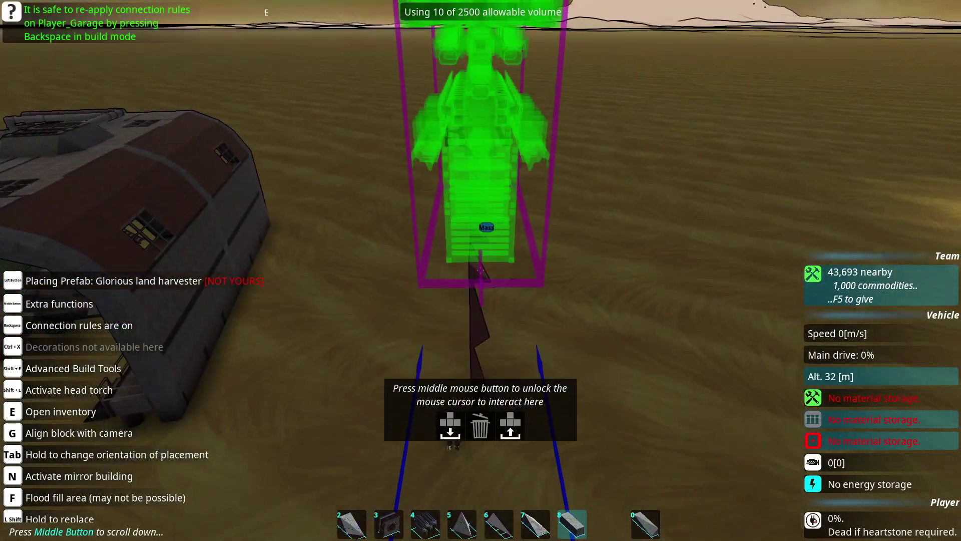
click(481, 271)
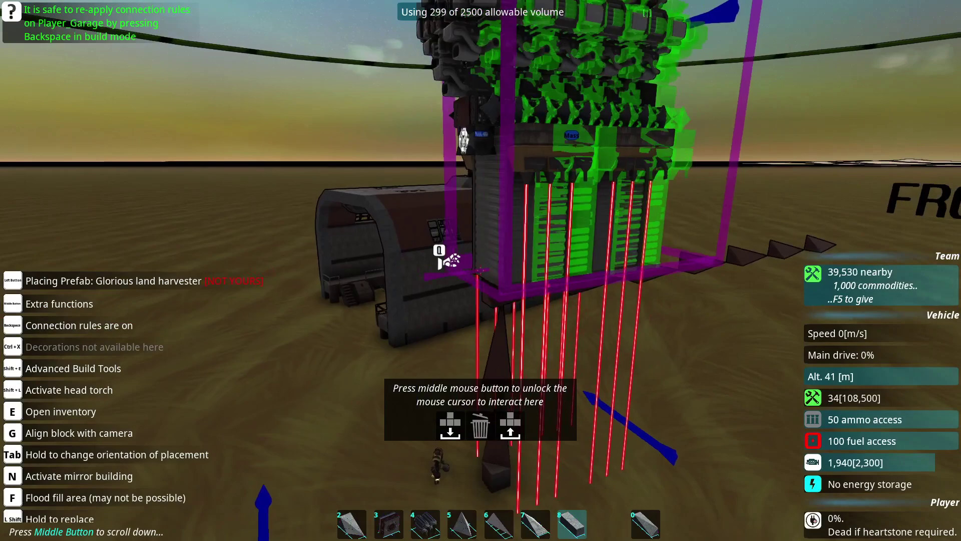
click(480, 270)
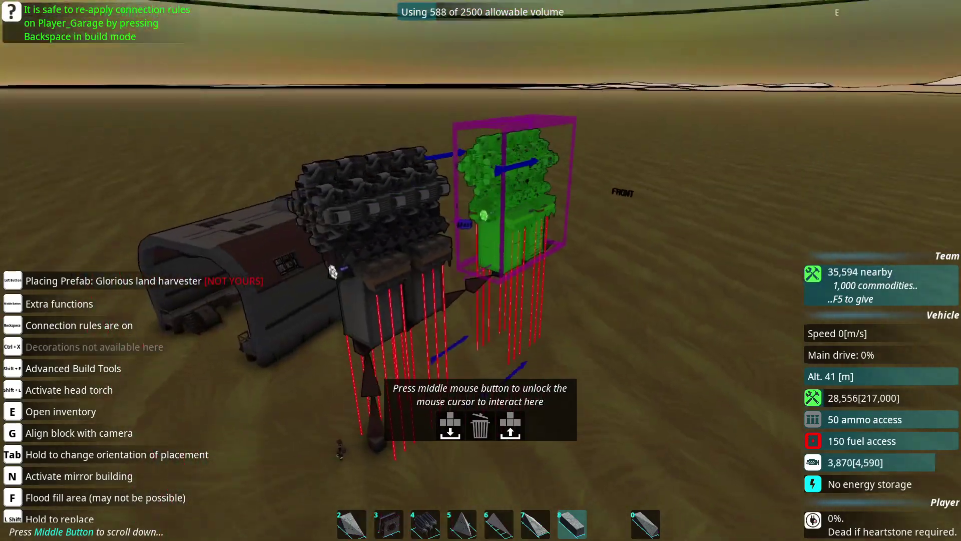
key(Escape)
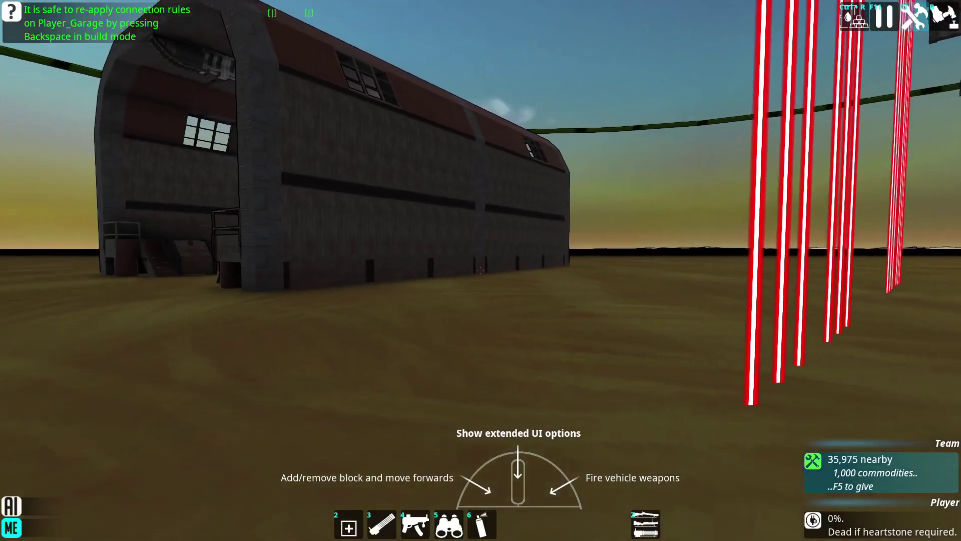
Scrap the lower land harvester from the tactical map.
key(e)
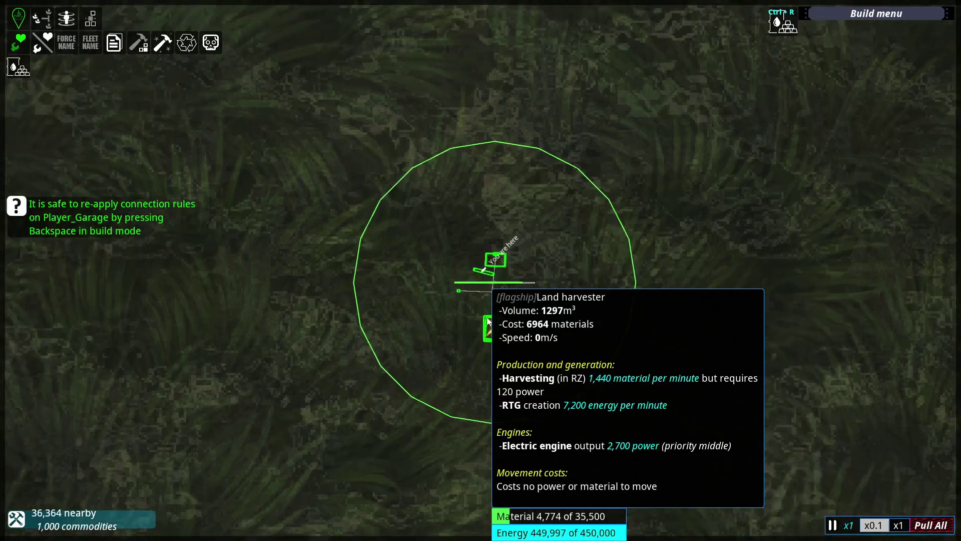
scroll(488, 319, up, 3)
click(500, 357)
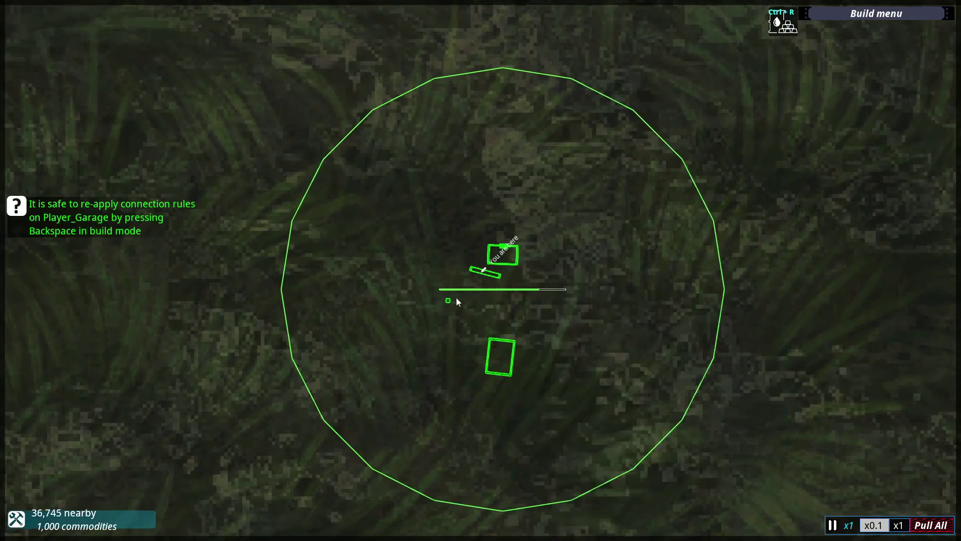
click(496, 355)
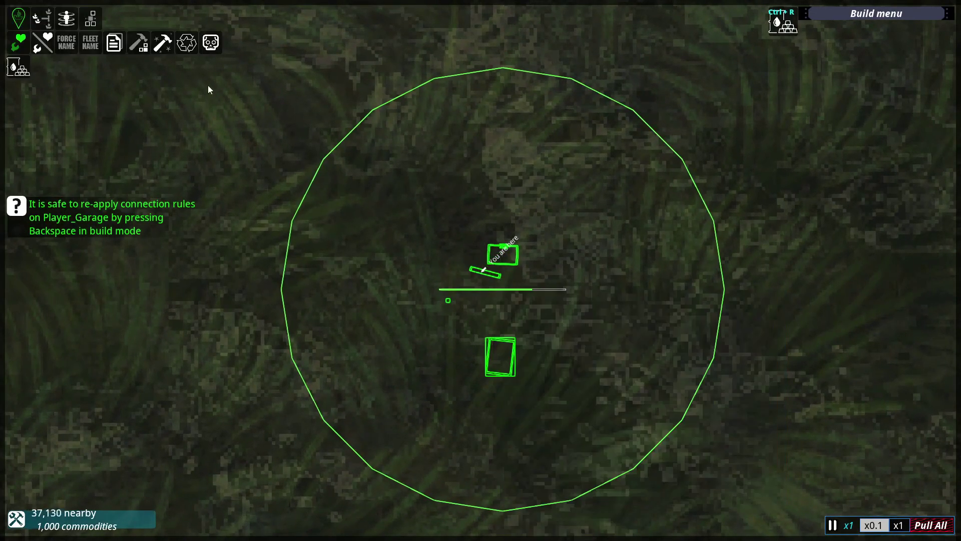
click(212, 43)
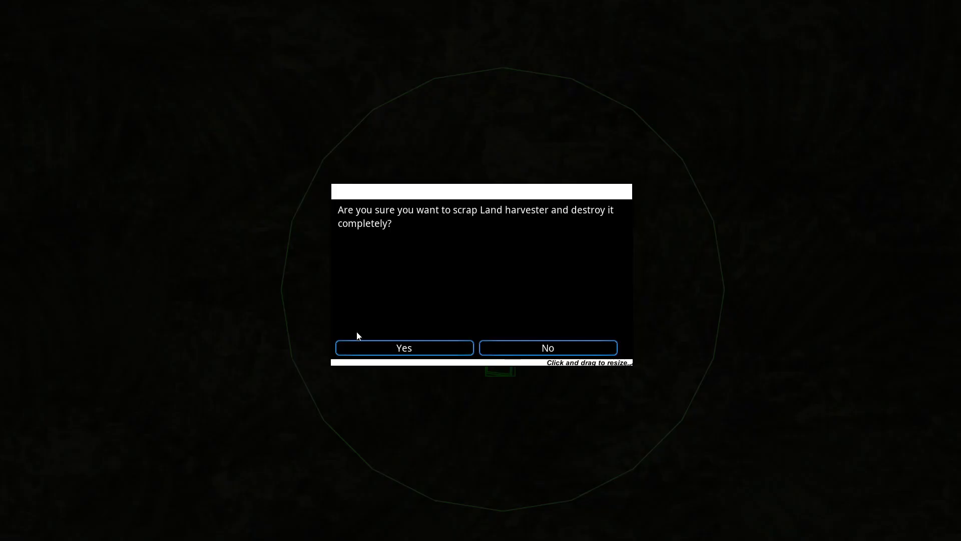
click(552, 346)
Scrap the Player_Garage and briefly check the campaign menu.
click(508, 252)
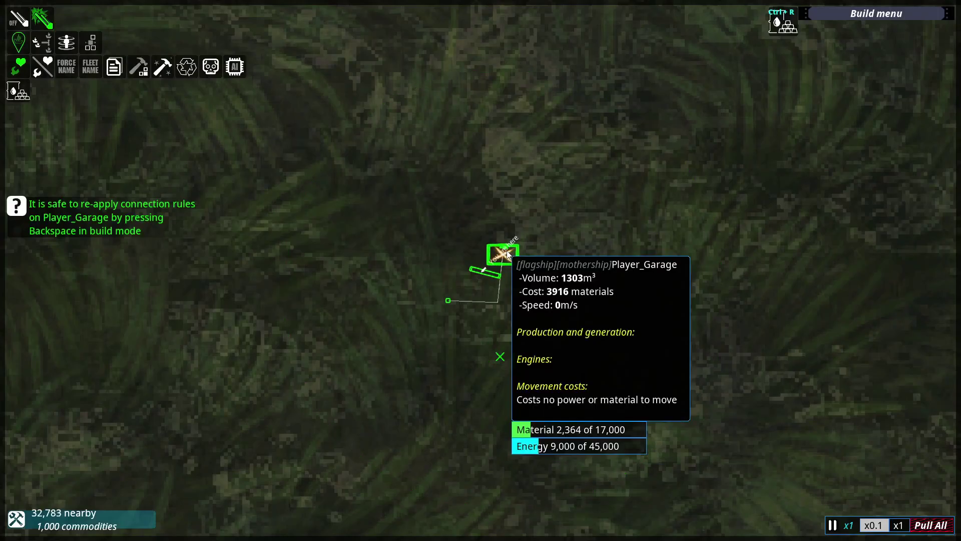
click(212, 67)
click(210, 68)
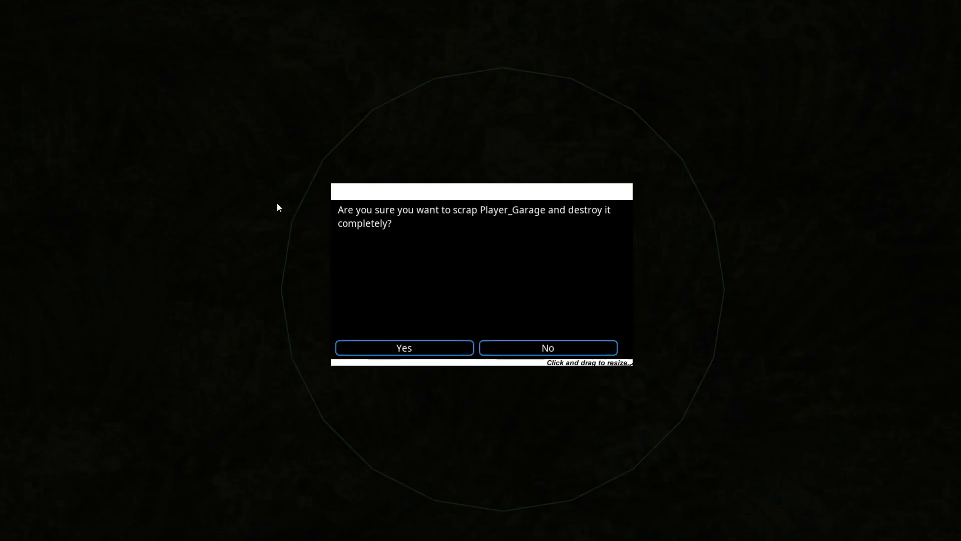
click(406, 347)
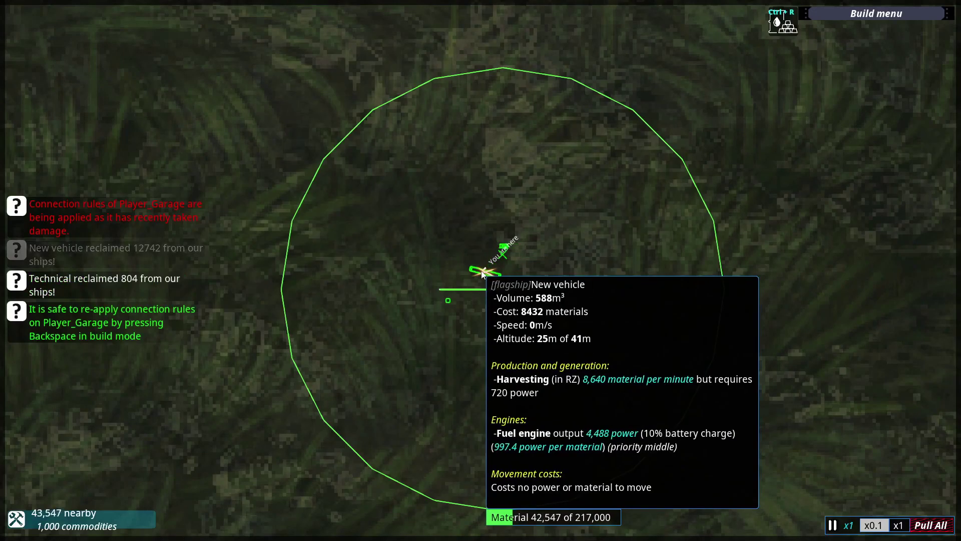
scroll(462, 348, up, 3)
key(m)
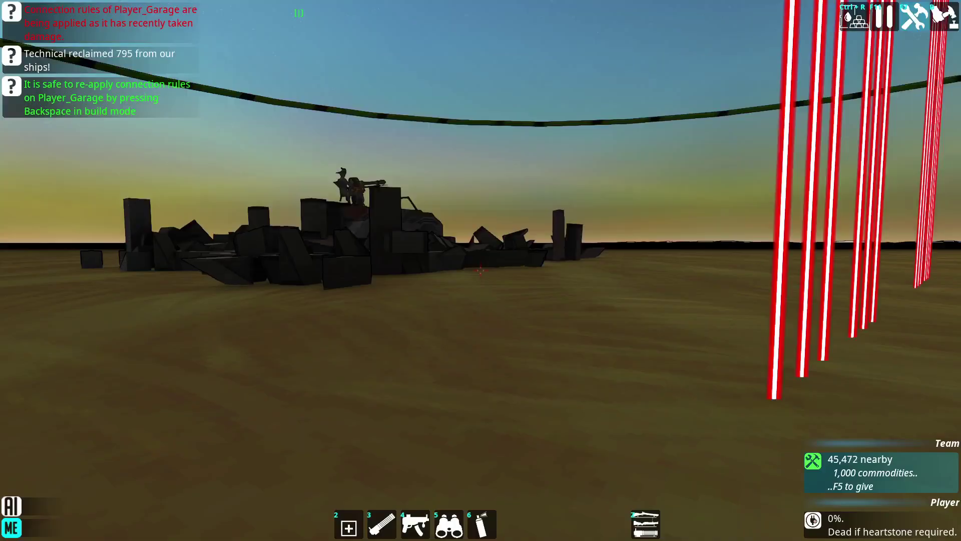
key(Escape)
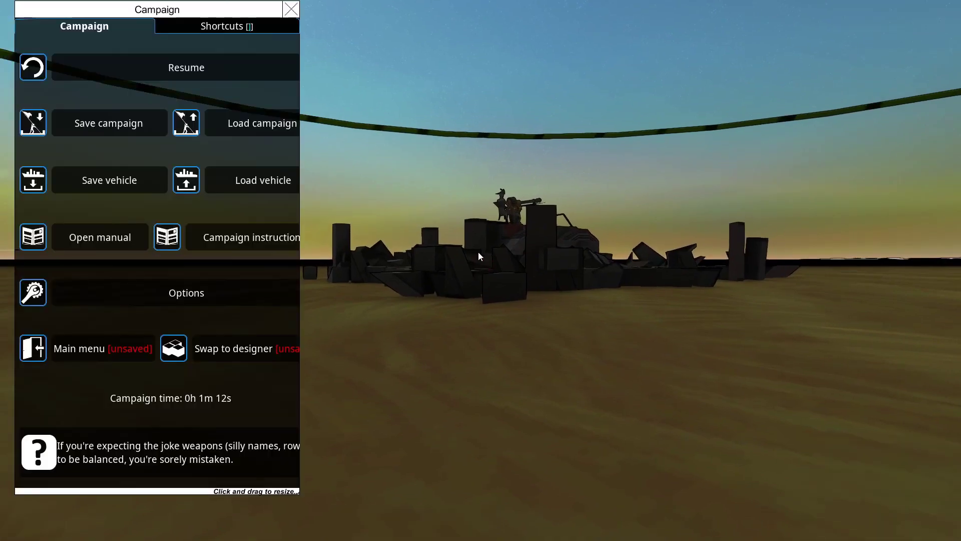
key(Escape)
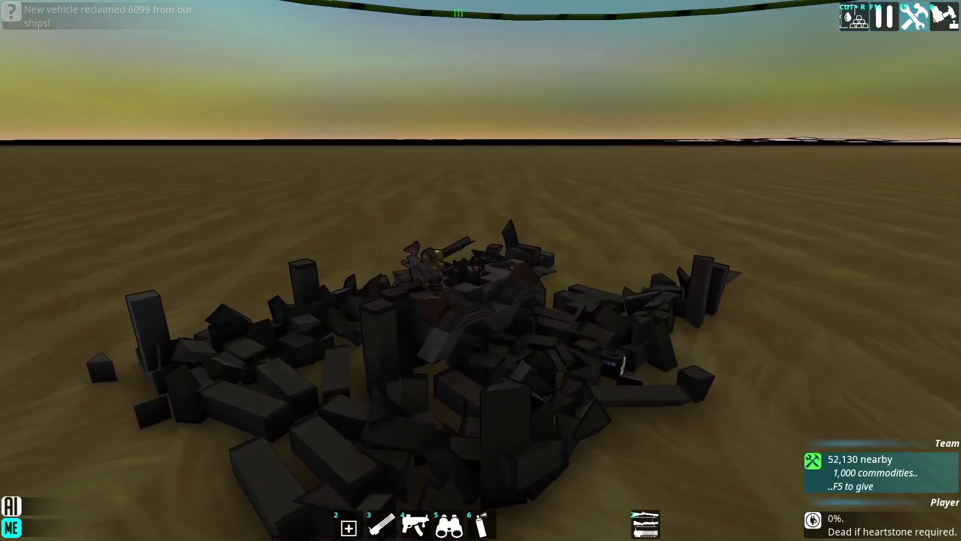
Scrap the Technical vehicle, reclaiming its materials.
key(m)
scroll(481, 271, down, 5)
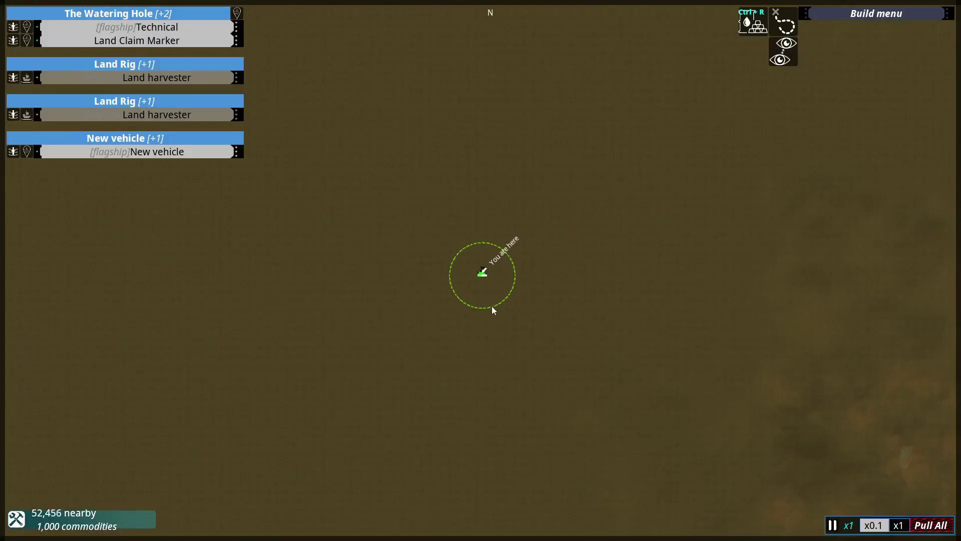
scroll(469, 303, up, 3)
scroll(546, 241, up, 3)
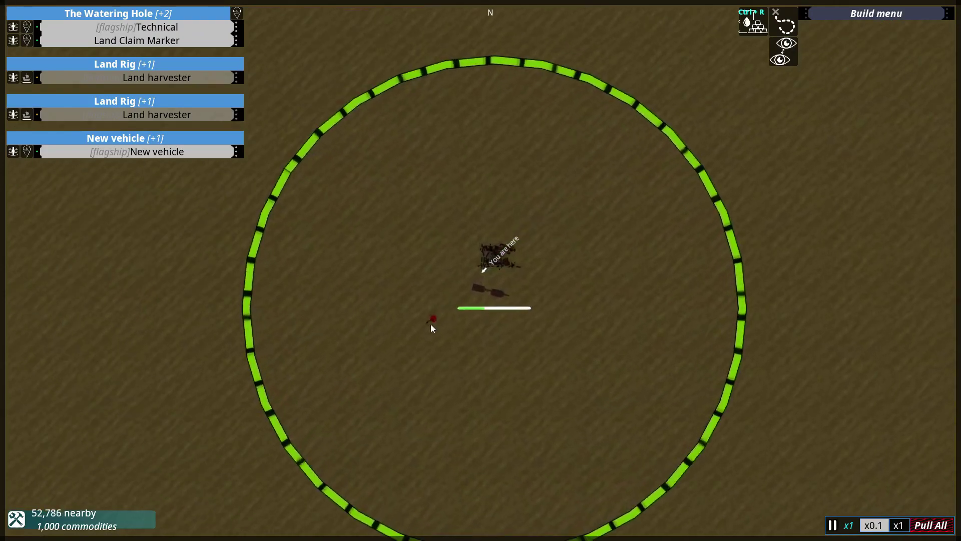
scroll(430, 324, up, 2)
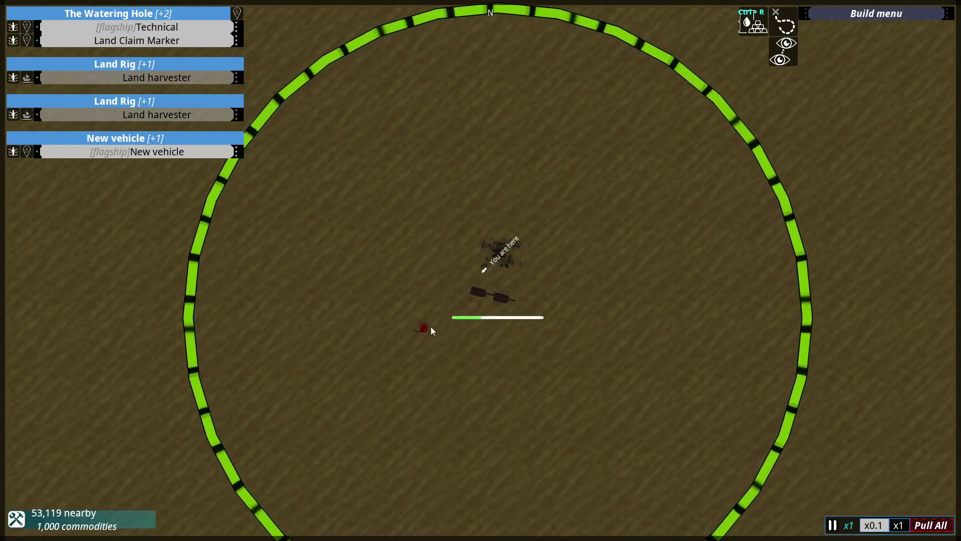
scroll(431, 327, up, 2)
scroll(522, 249, up, 2)
scroll(549, 256, up, 2)
click(552, 218)
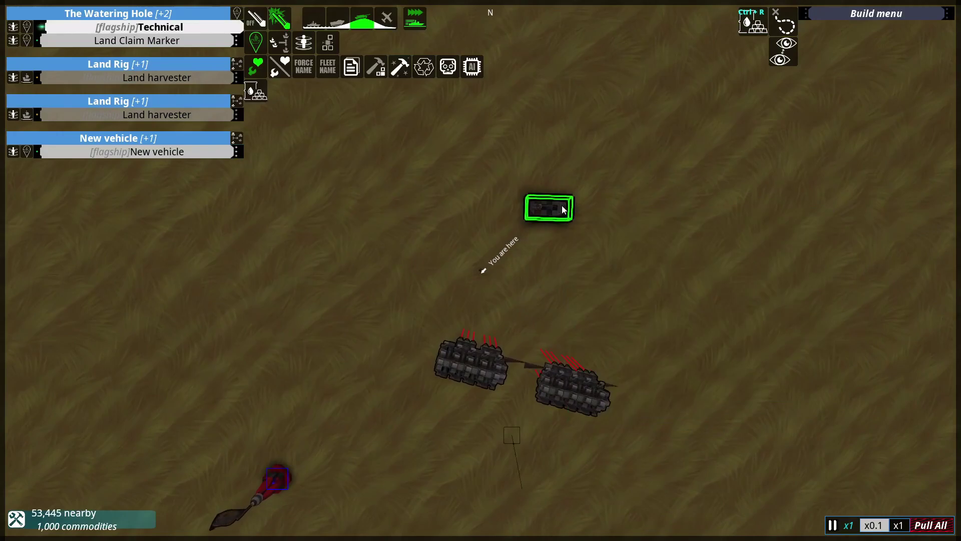
click(447, 67)
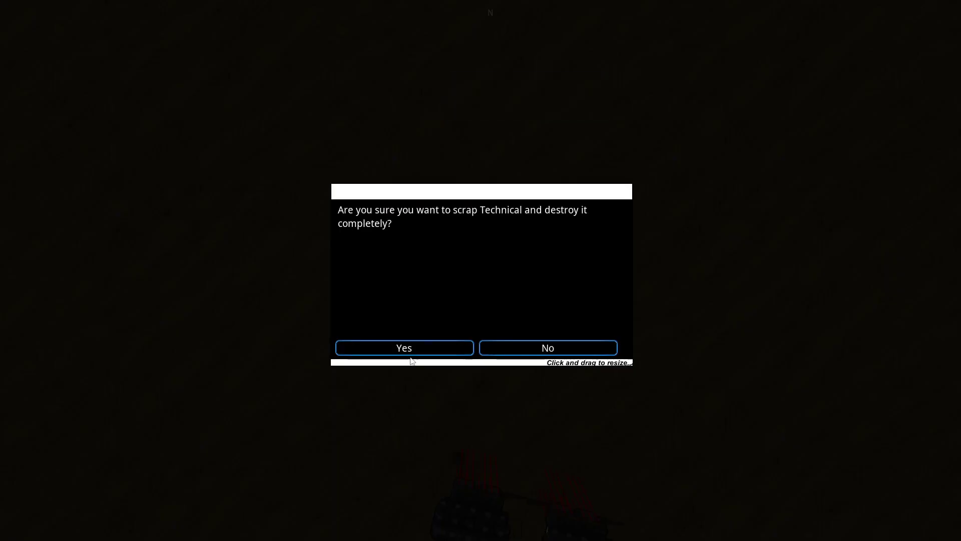
click(409, 348)
key(m)
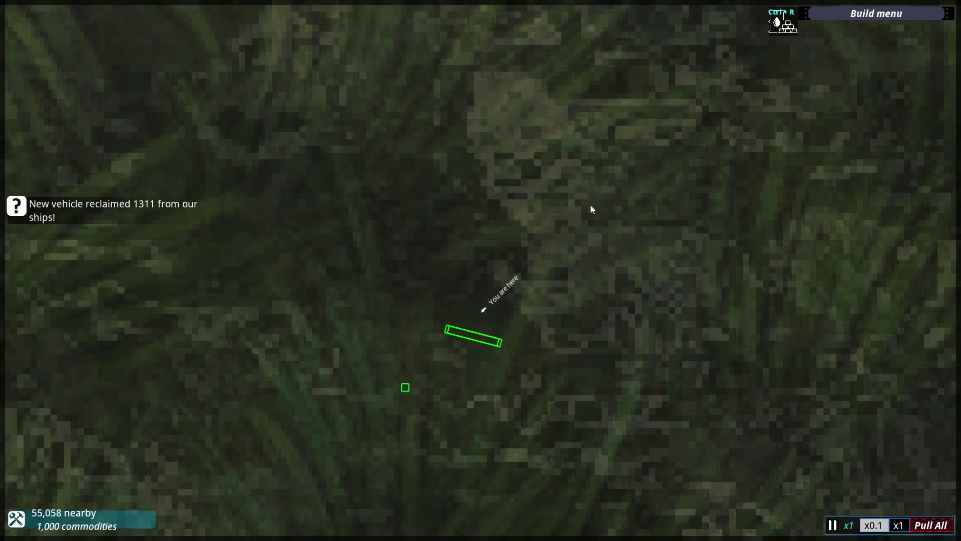
key(m)
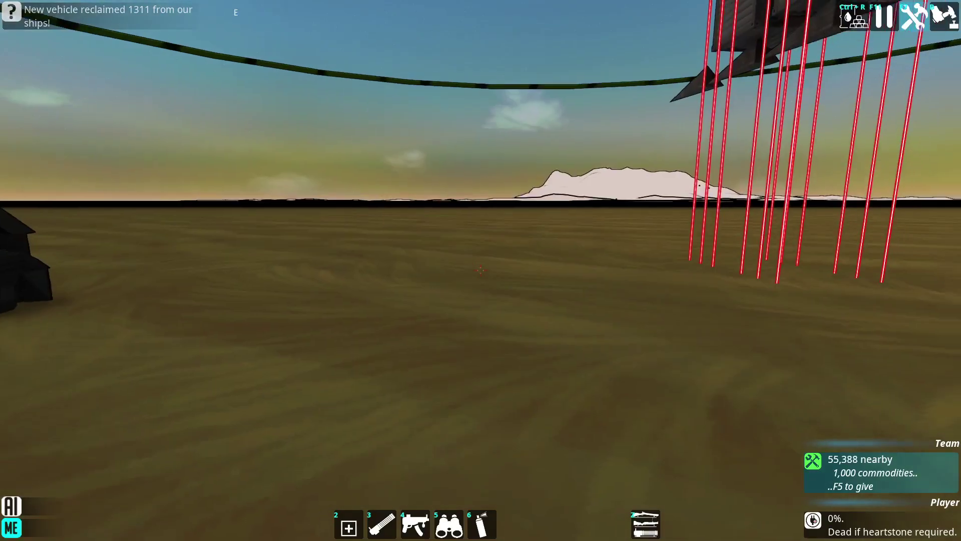
Load the 7734 SPY SAT design through the Campaign menu's vehicle loader.
key(Escape)
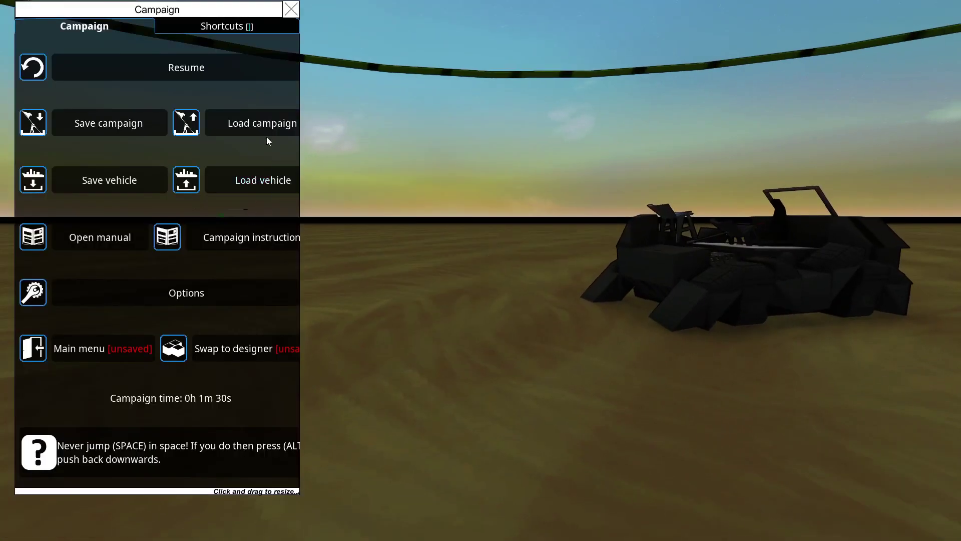
click(249, 182)
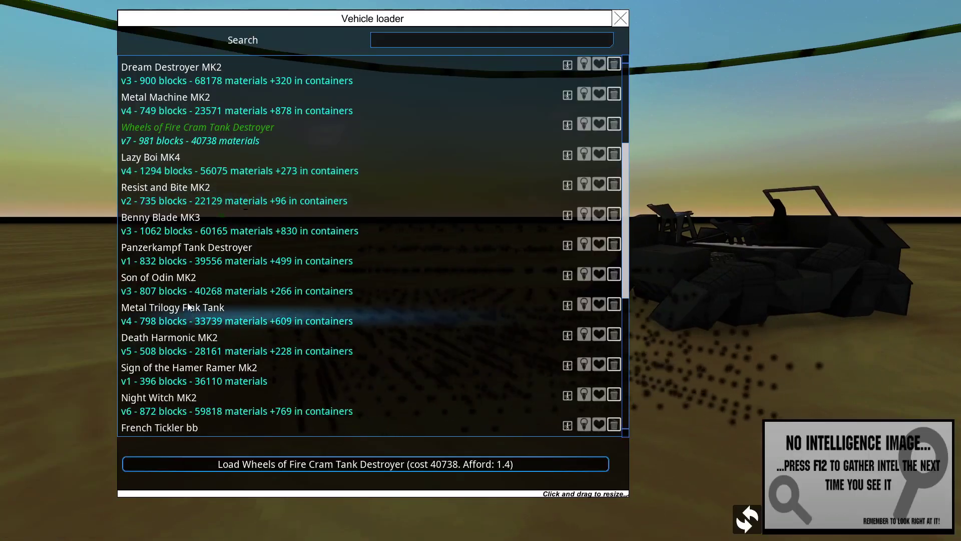
scroll(189, 307, down, 5)
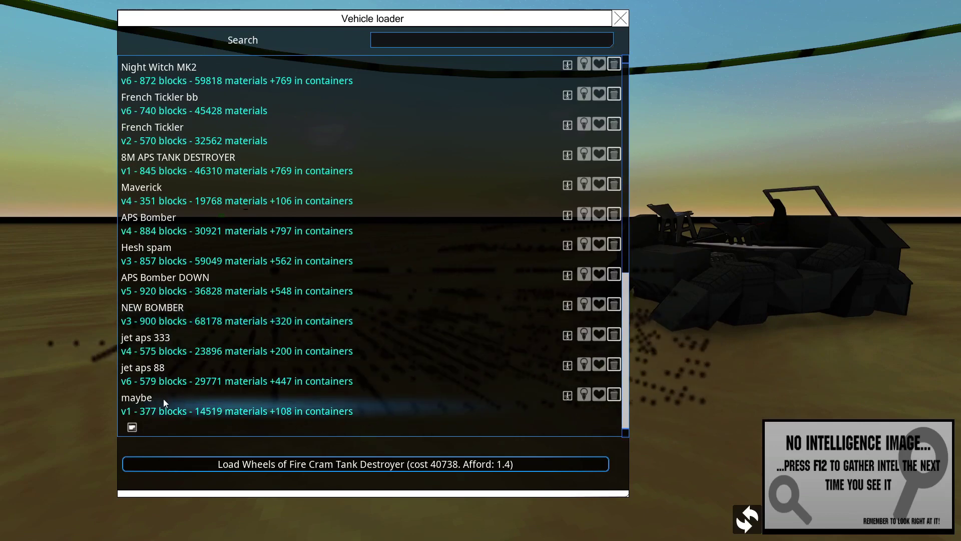
scroll(171, 323, up, 1)
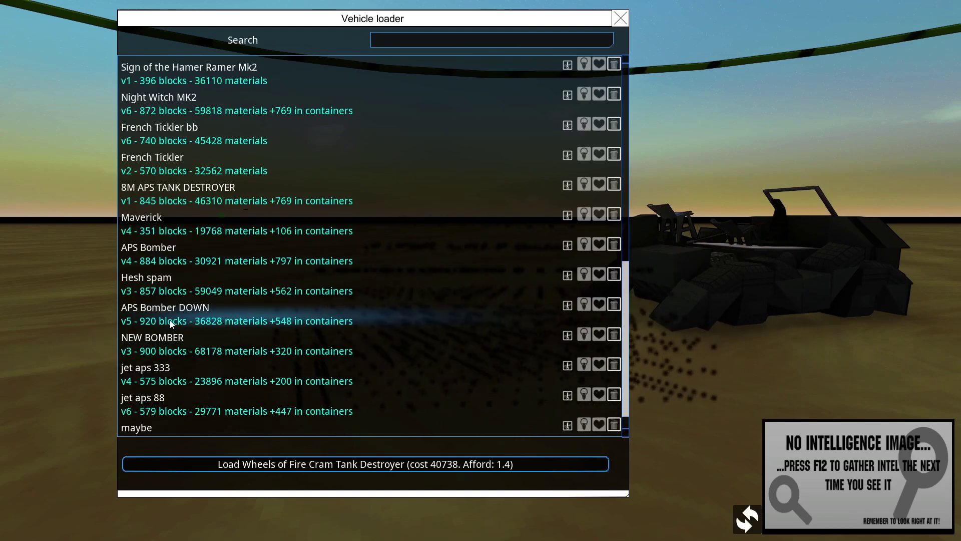
scroll(172, 323, up, 2)
scroll(171, 300, up, 2)
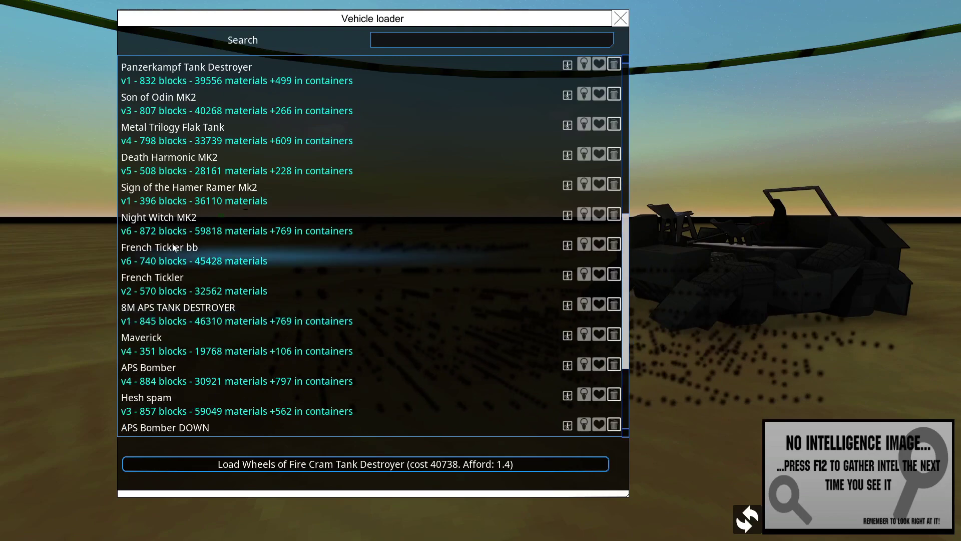
scroll(166, 248, up, 4)
scroll(161, 187, up, 3)
scroll(161, 184, up, 2)
scroll(181, 263, down, 2)
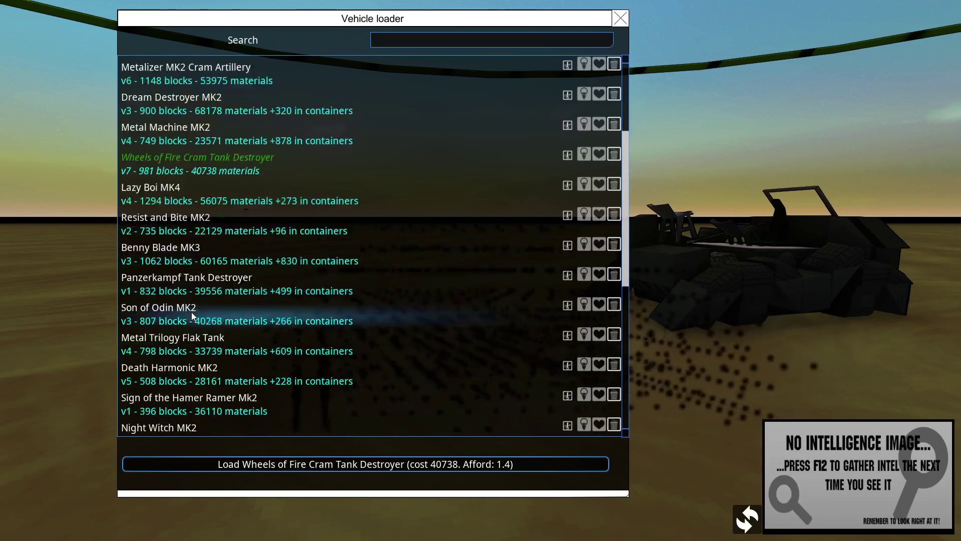
scroll(192, 313, down, 3)
scroll(192, 313, up, 1)
scroll(198, 336, down, 1)
scroll(213, 358, down, 1)
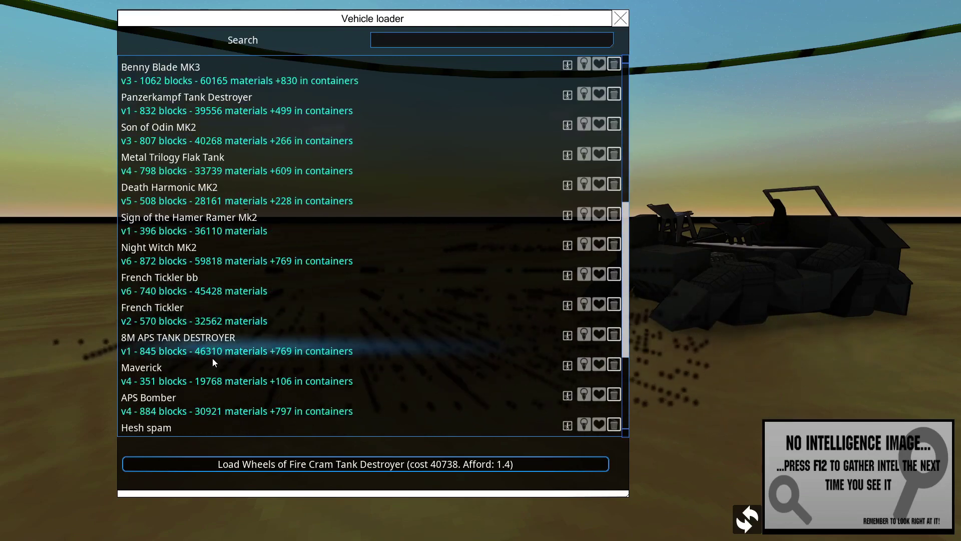
scroll(213, 358, down, 3)
scroll(212, 358, down, 2)
scroll(210, 368, down, 1)
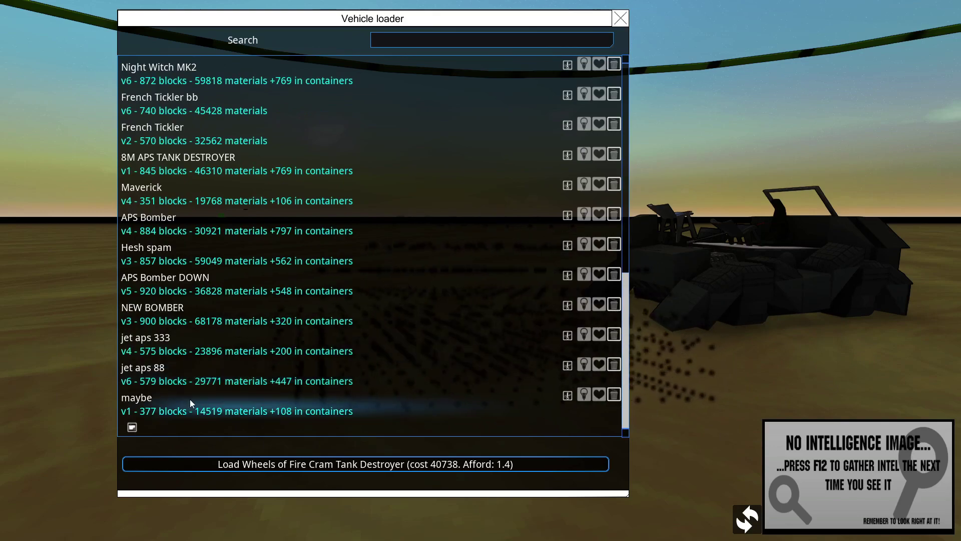
scroll(190, 398, up, 3)
scroll(191, 399, up, 6)
scroll(190, 399, up, 5)
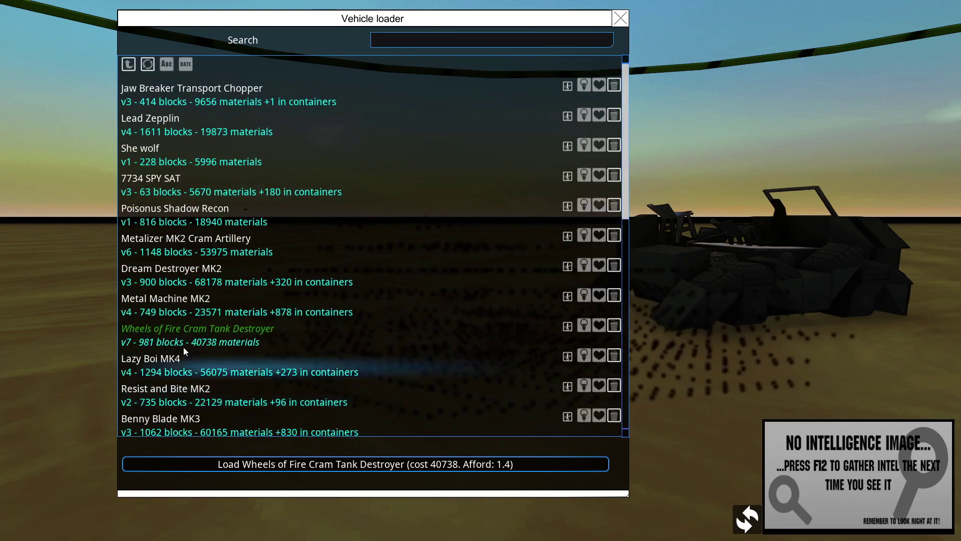
click(459, 41)
text(77)
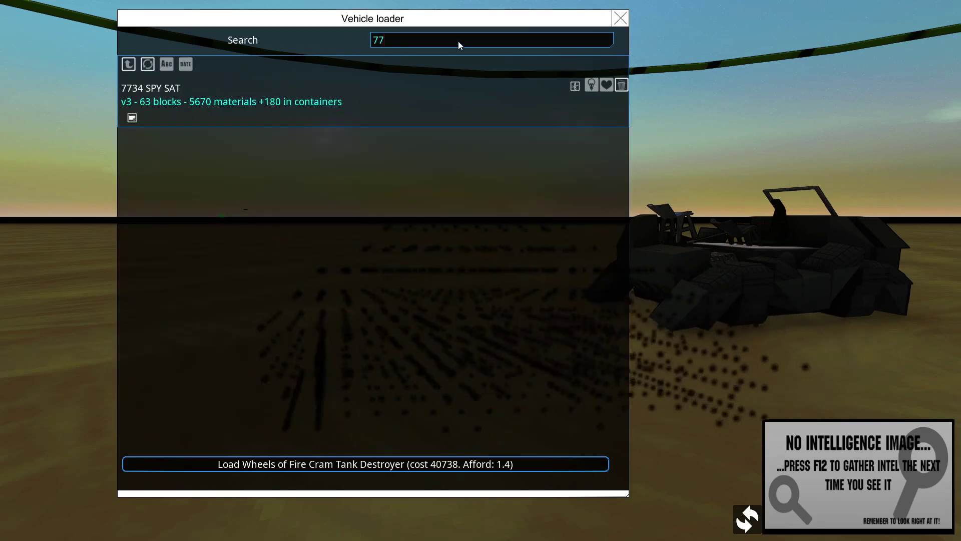
click(300, 97)
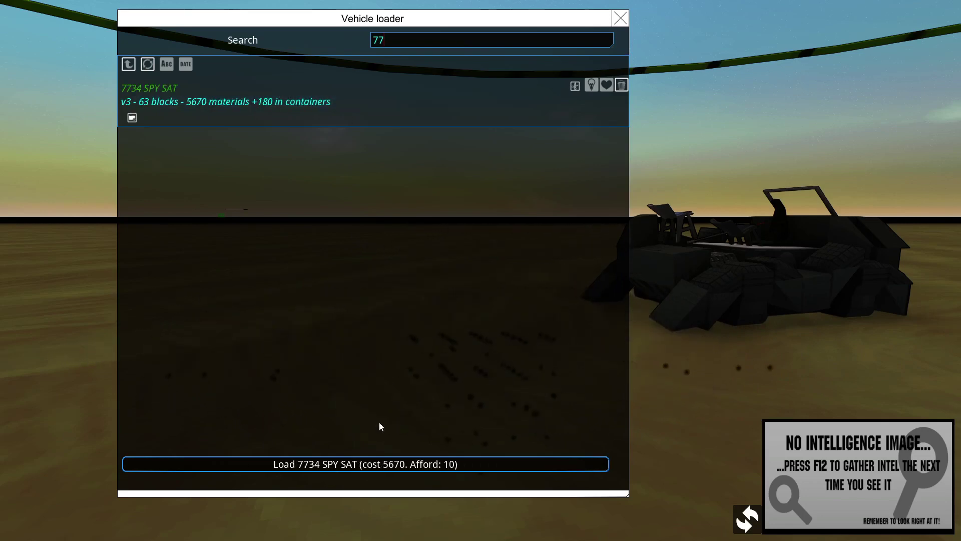
click(388, 465)
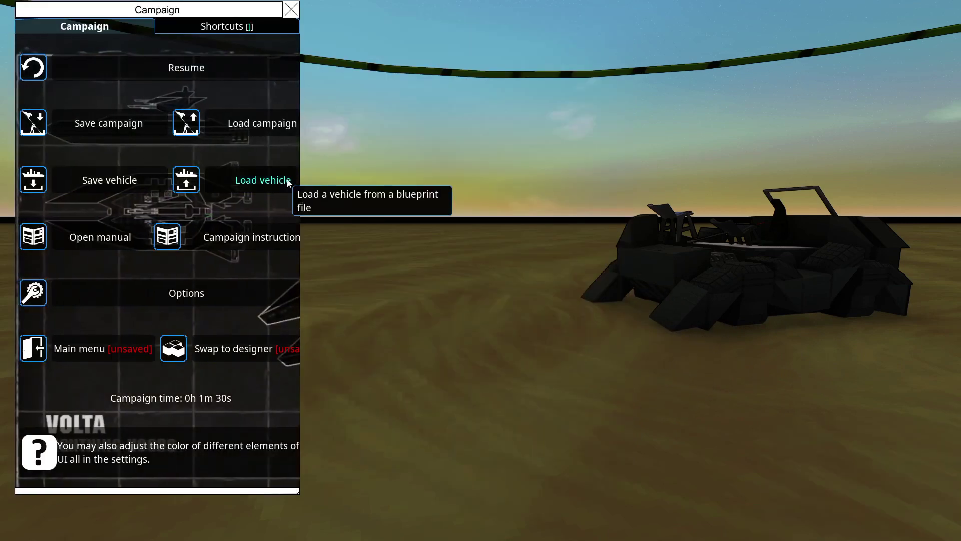
click(260, 181)
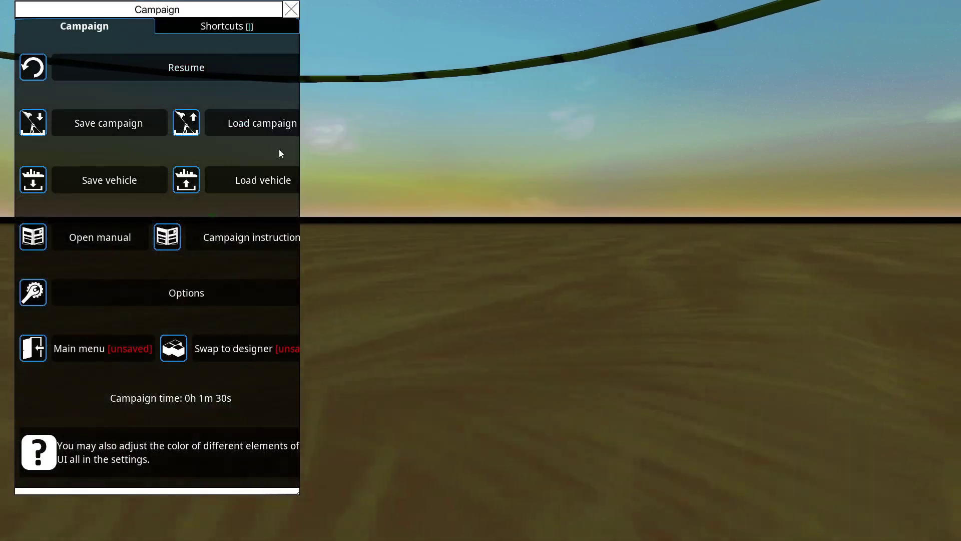
Pick and load the She wolf design from the saved-vehicle list.
click(261, 181)
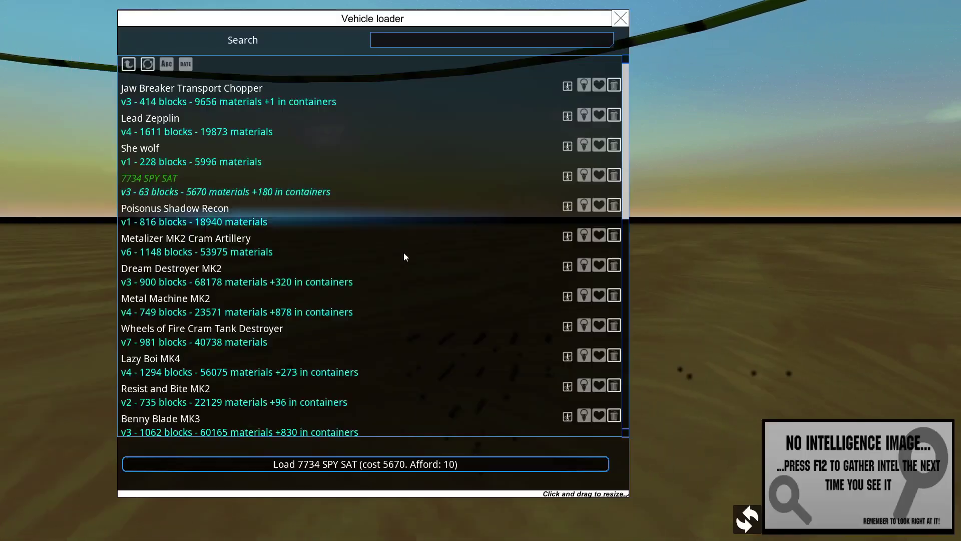
click(419, 462)
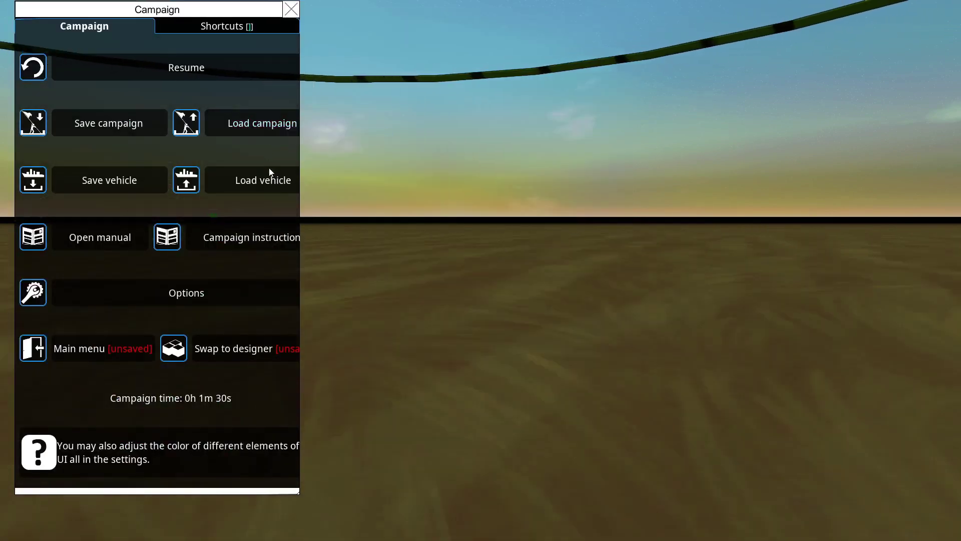
click(263, 181)
click(188, 154)
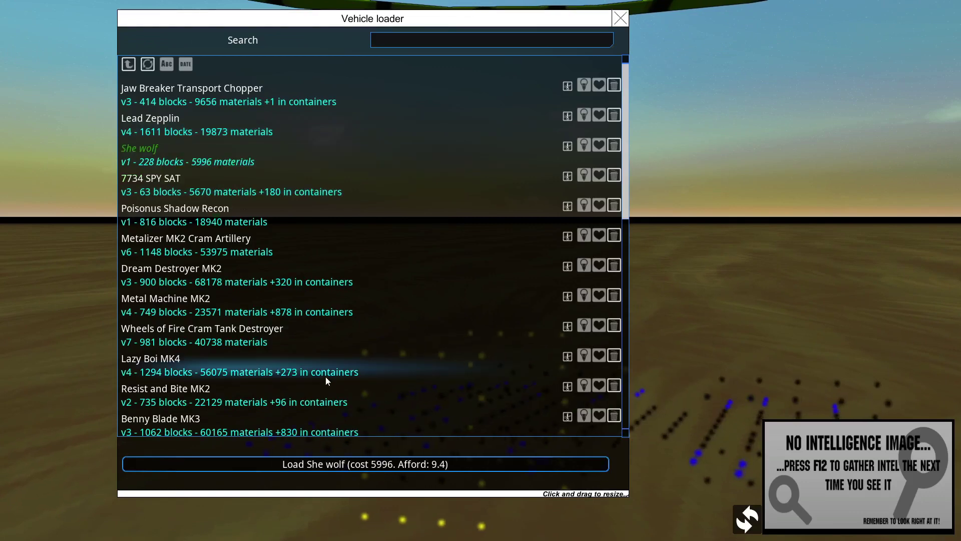
click(368, 464)
click(261, 180)
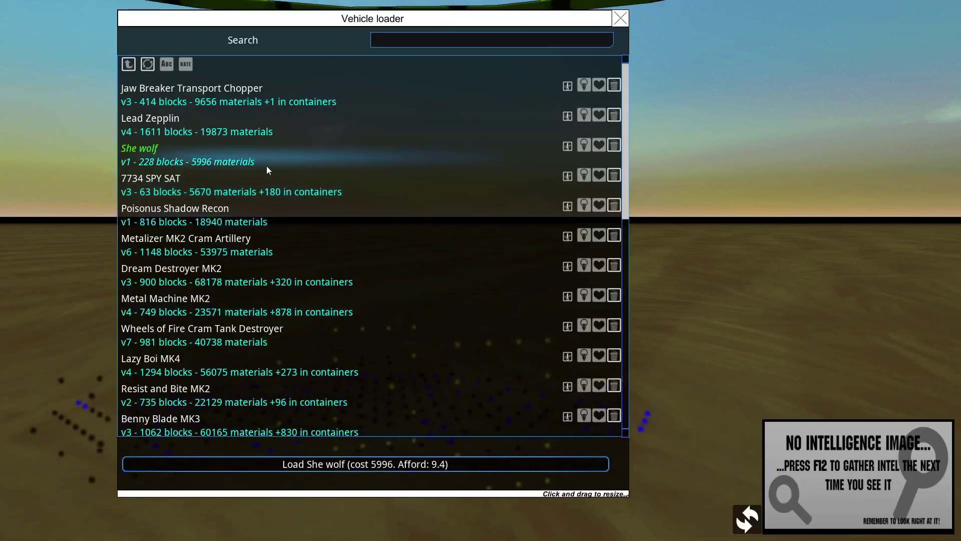
click(406, 464)
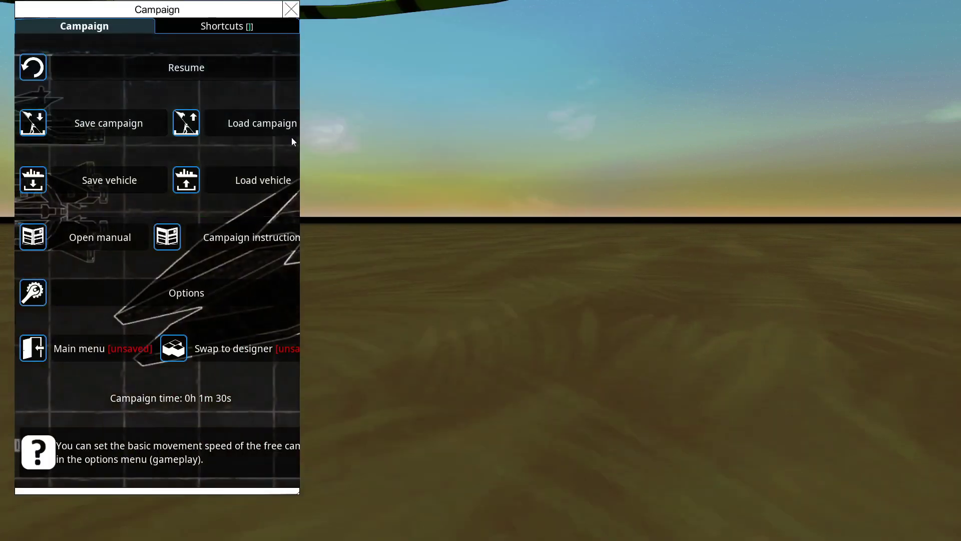
click(263, 180)
click(406, 463)
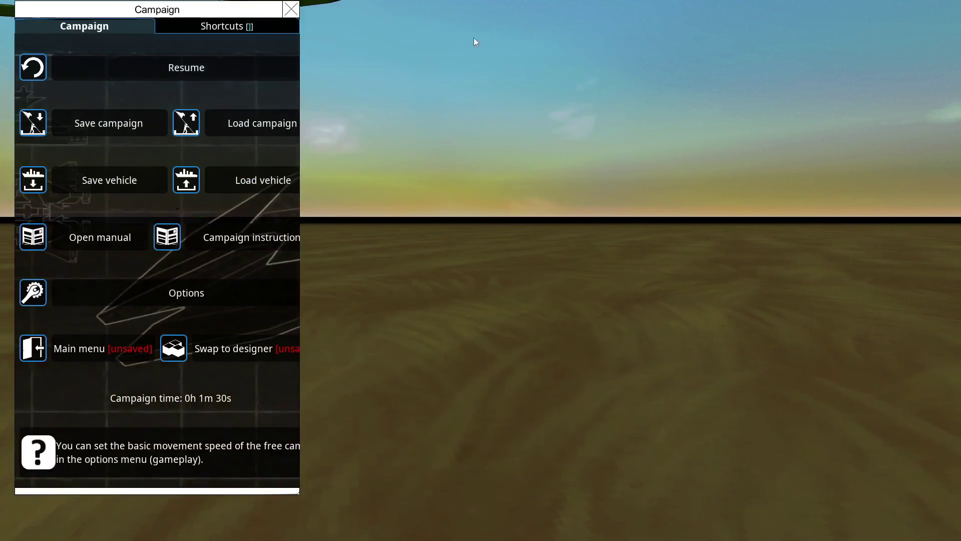
Close the campaign menu and select the vehicle on the strategic map.
click(290, 10)
key(m)
scroll(540, 340, down, 5)
scroll(539, 341, down, 5)
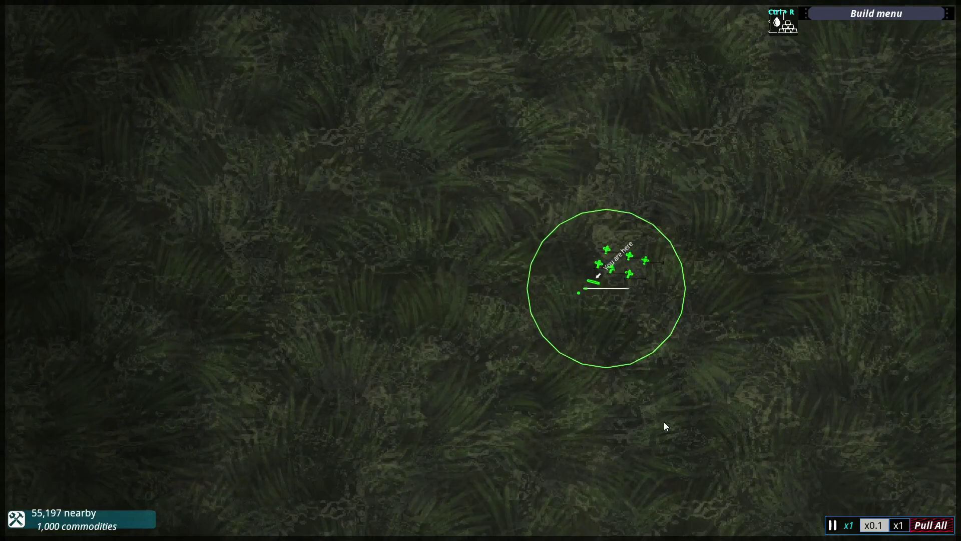
drag(664, 426, 570, 376)
scroll(443, 219, down, 4)
scroll(442, 218, up, 5)
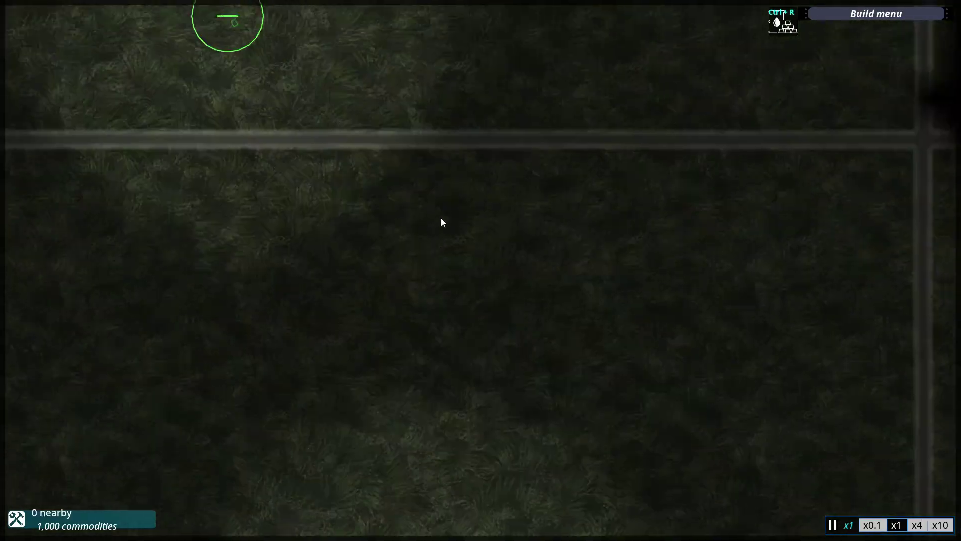
scroll(441, 219, down, 5)
scroll(402, 172, up, 5)
scroll(401, 173, up, 6)
scroll(301, 135, up, 4)
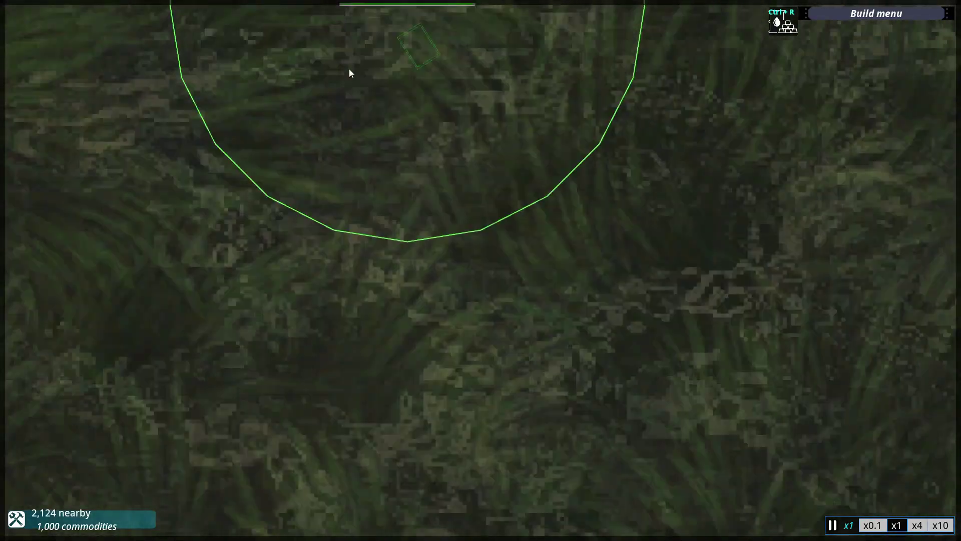
drag(349, 69, 360, 300)
click(422, 243)
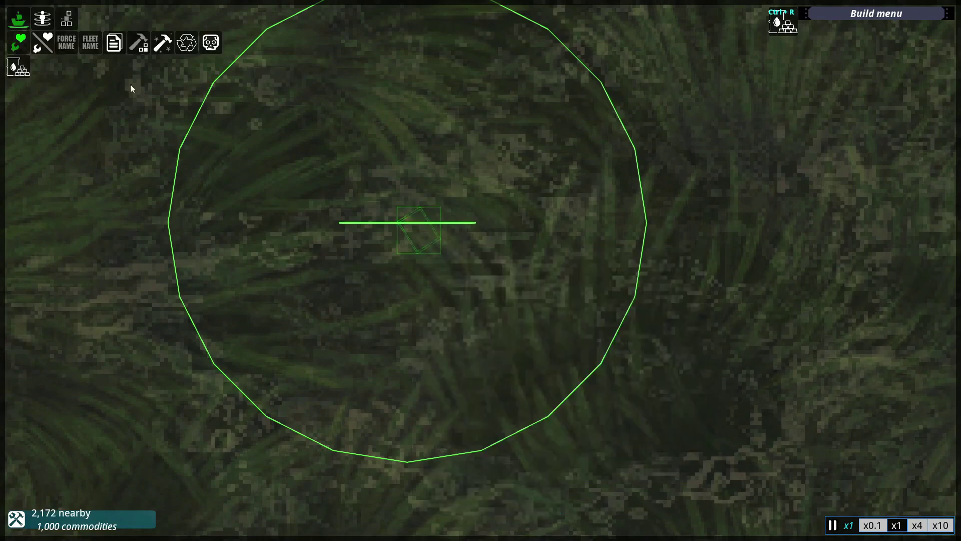
key(Left)
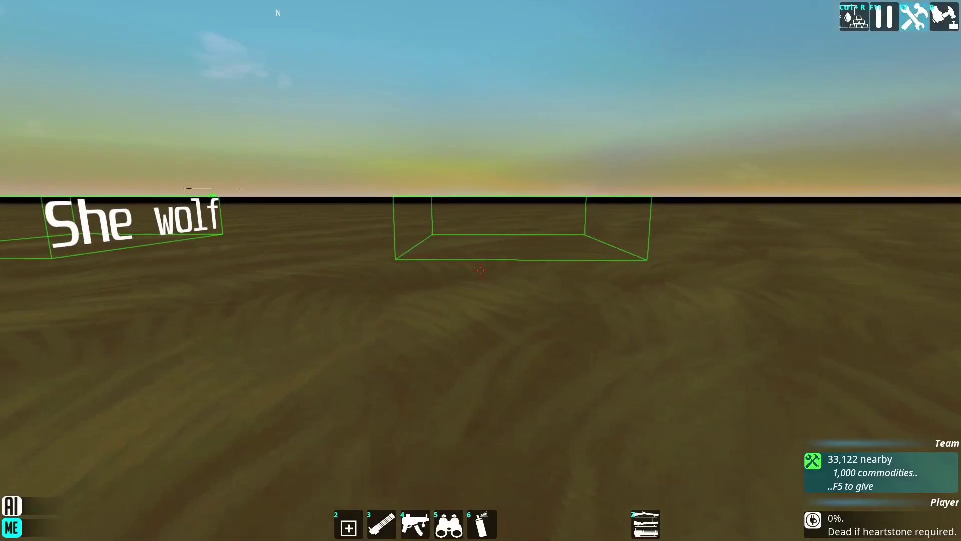
Enter build mode and choose the 4m inverted wood block.
key(b)
key(e)
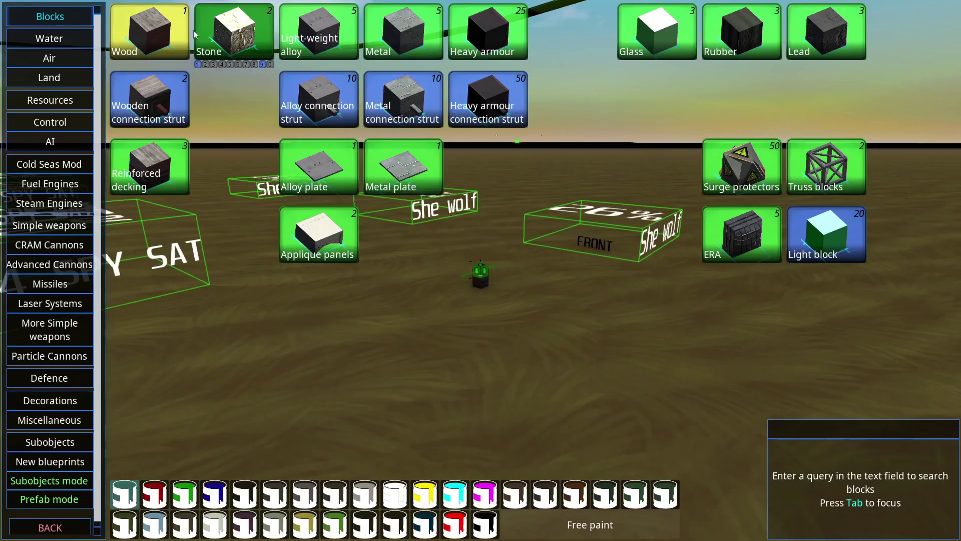
click(150, 31)
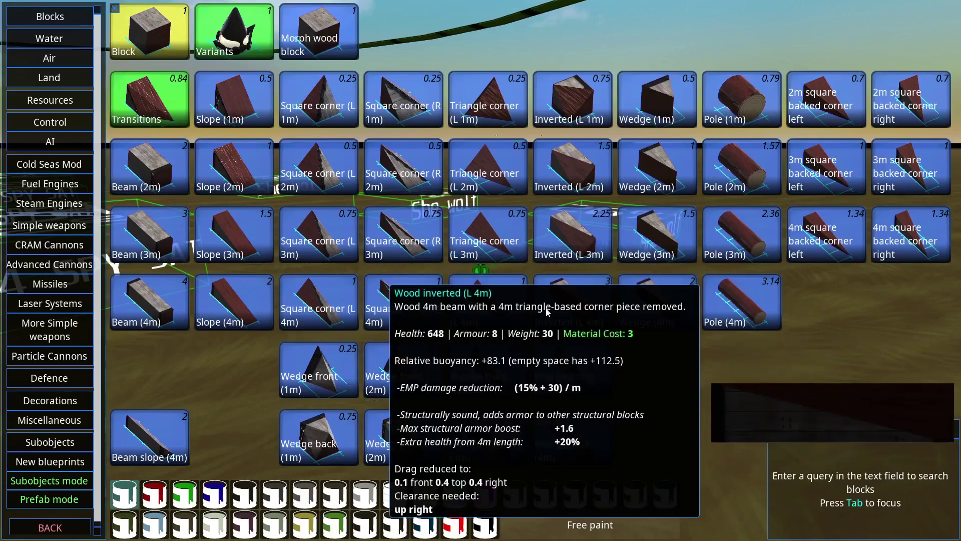
click(547, 312)
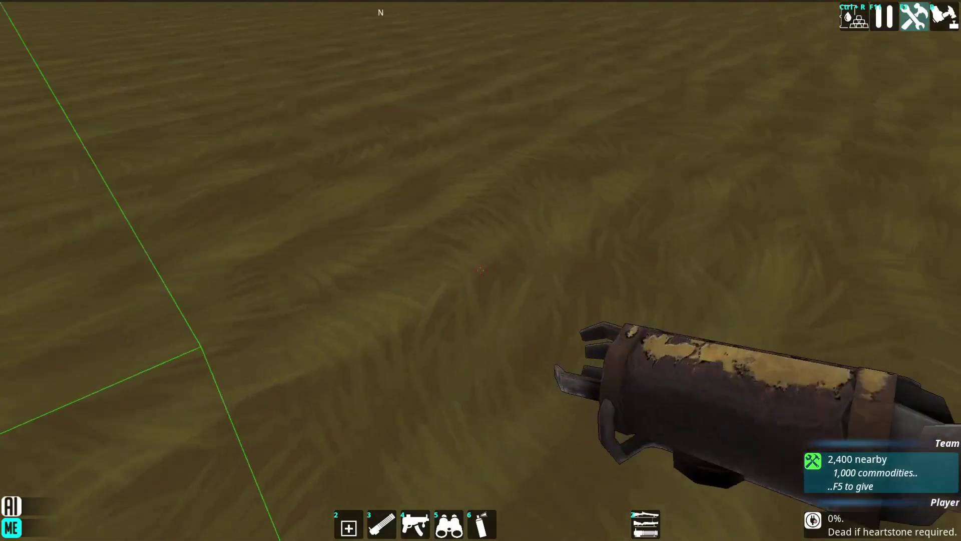
Stack three 4m wood triangle corner blocks on the harvester vehicle.
key(b)
key(e)
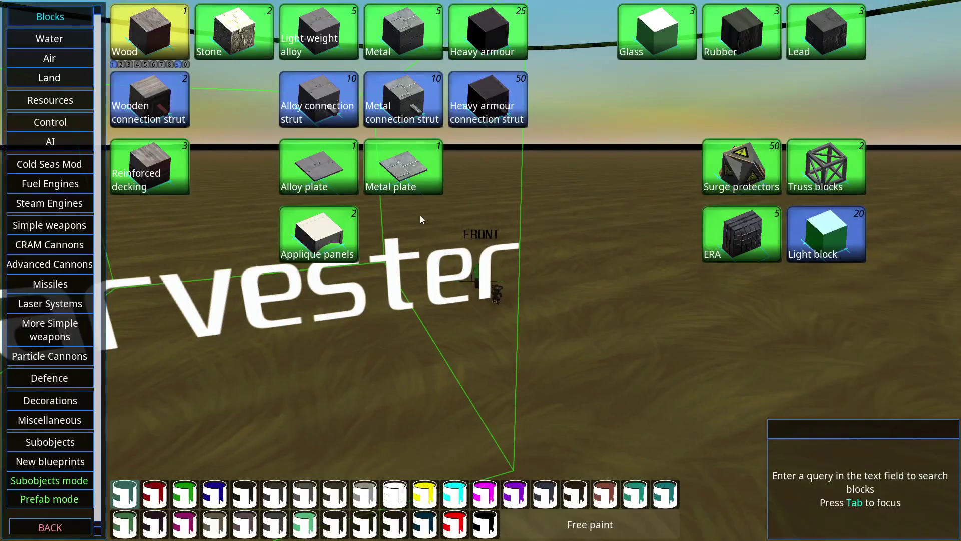
click(160, 49)
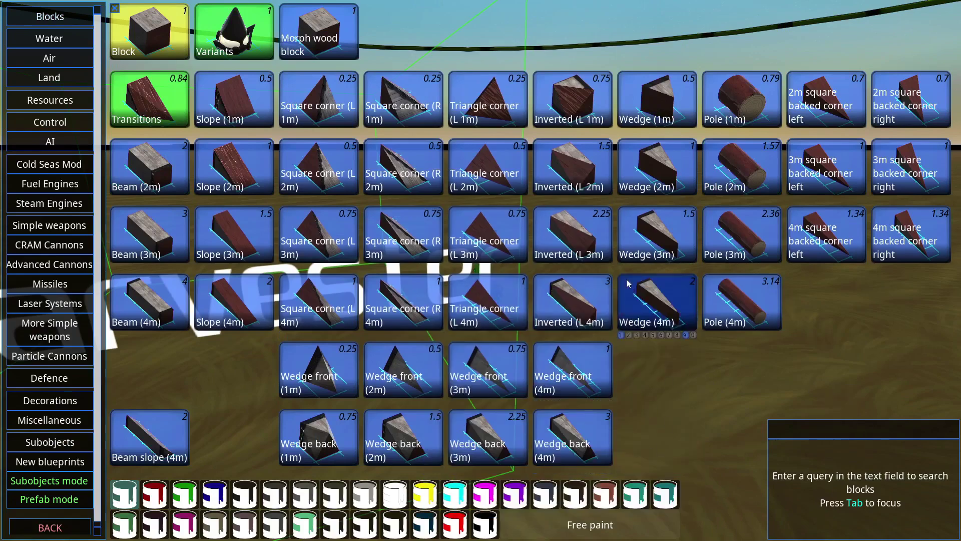
click(489, 300)
click(481, 270)
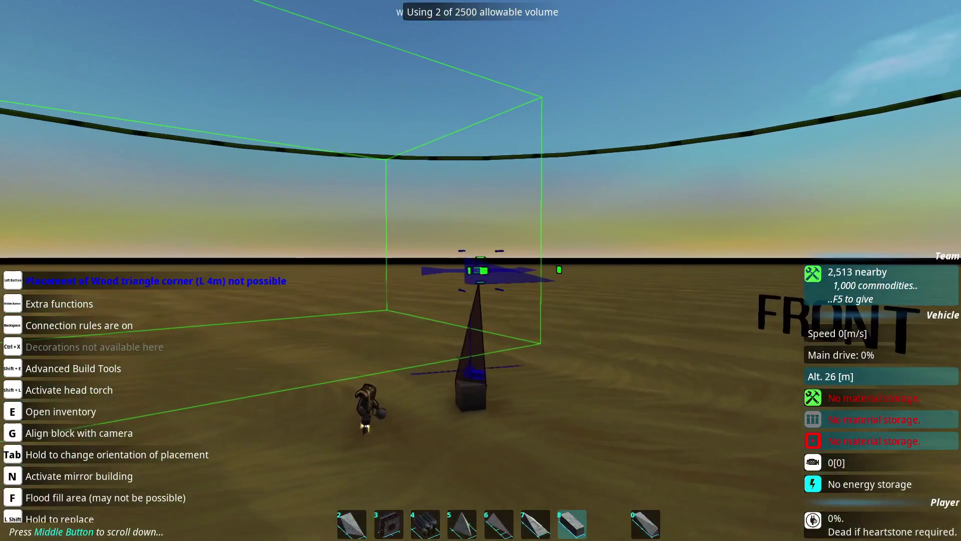
click(481, 270)
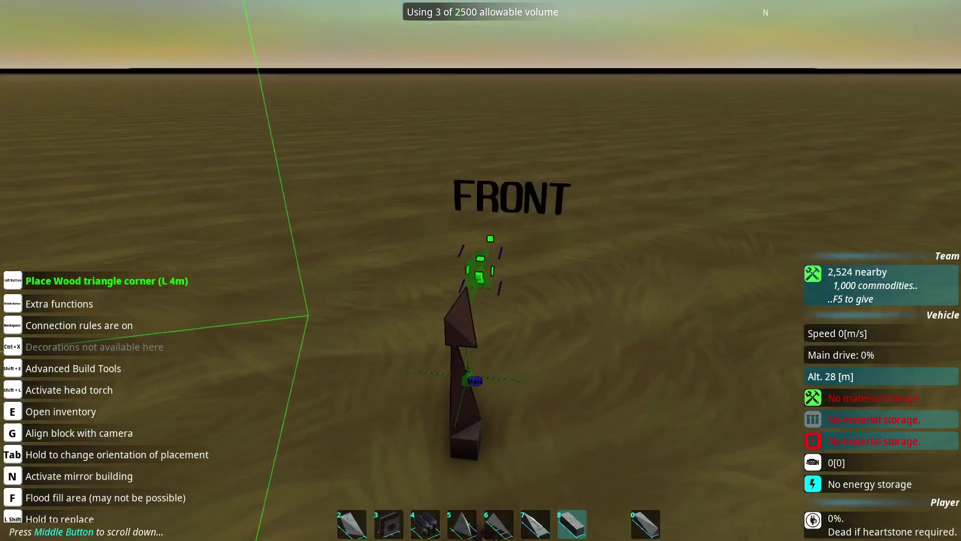
click(481, 270)
Place the Glorious land harvester prefab on the vehicle.
key(e)
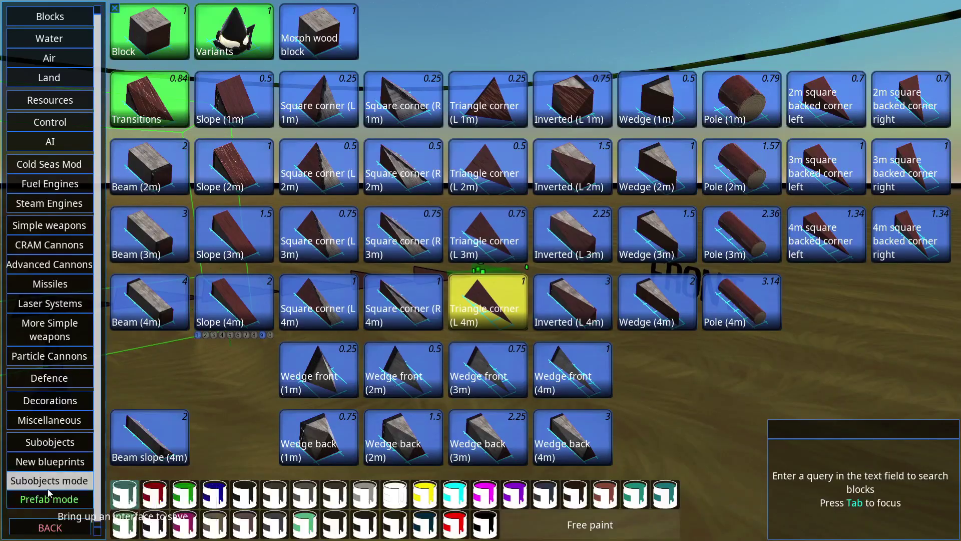
click(50, 499)
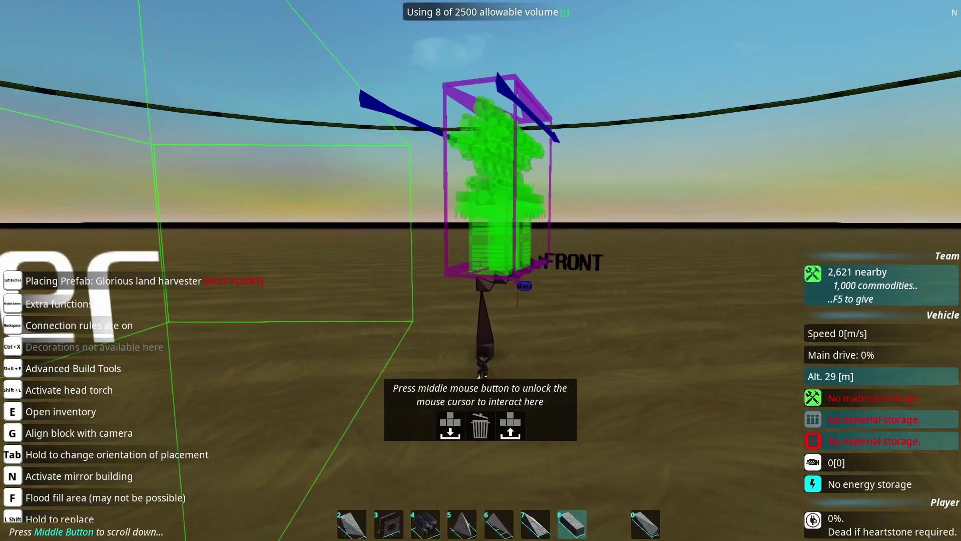
click(482, 271)
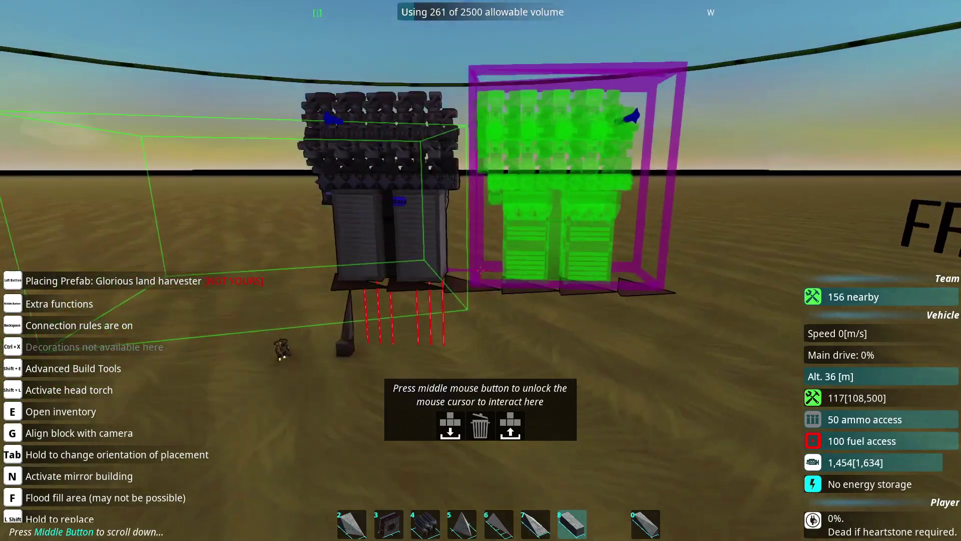
scroll(481, 271, down, 5)
scroll(481, 271, up, 5)
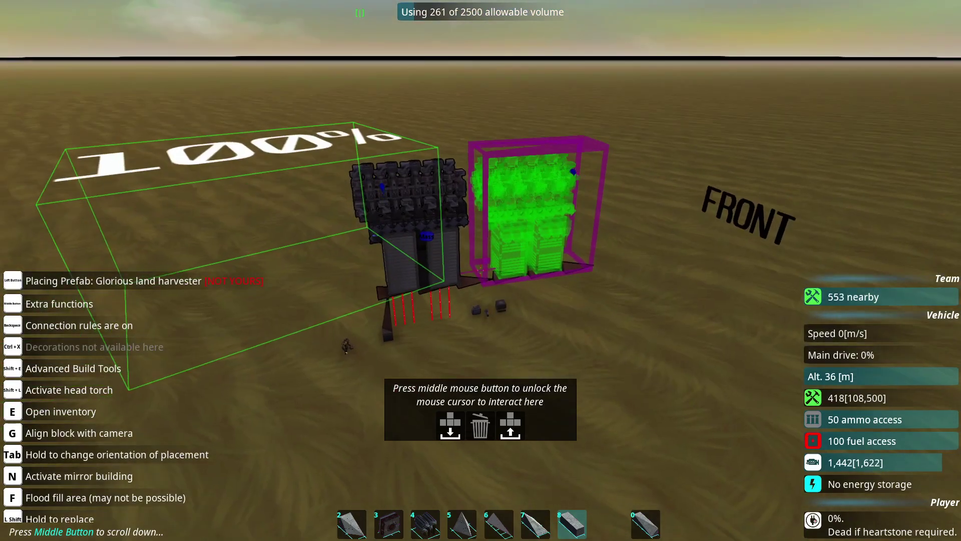
Scrap the separate Land harvester vehicle from the strategic map.
key(Escape)
key(m)
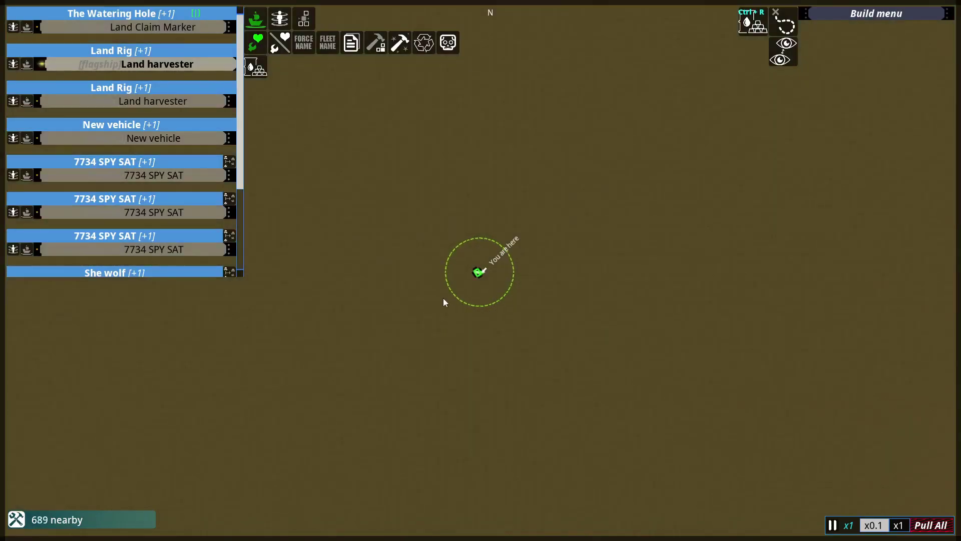
scroll(444, 297, up, 8)
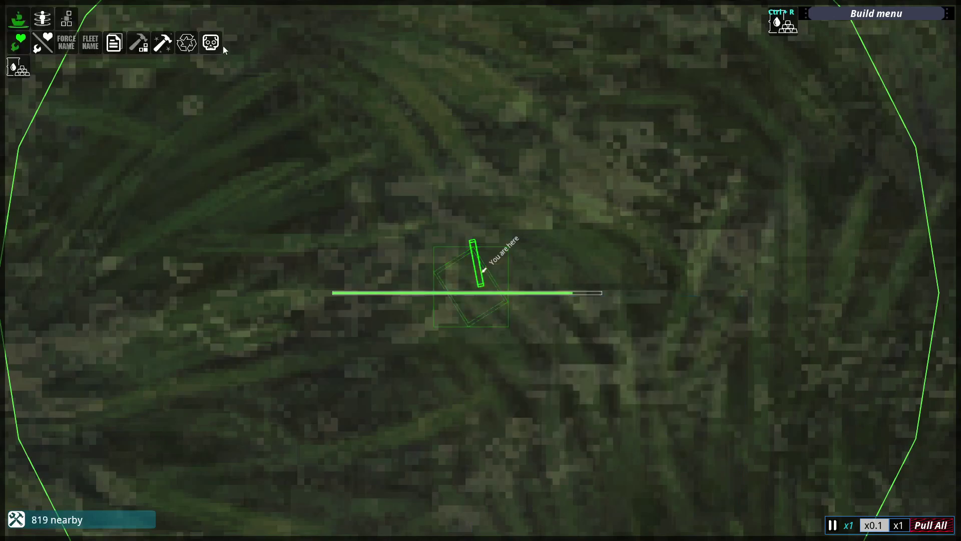
click(212, 44)
click(380, 352)
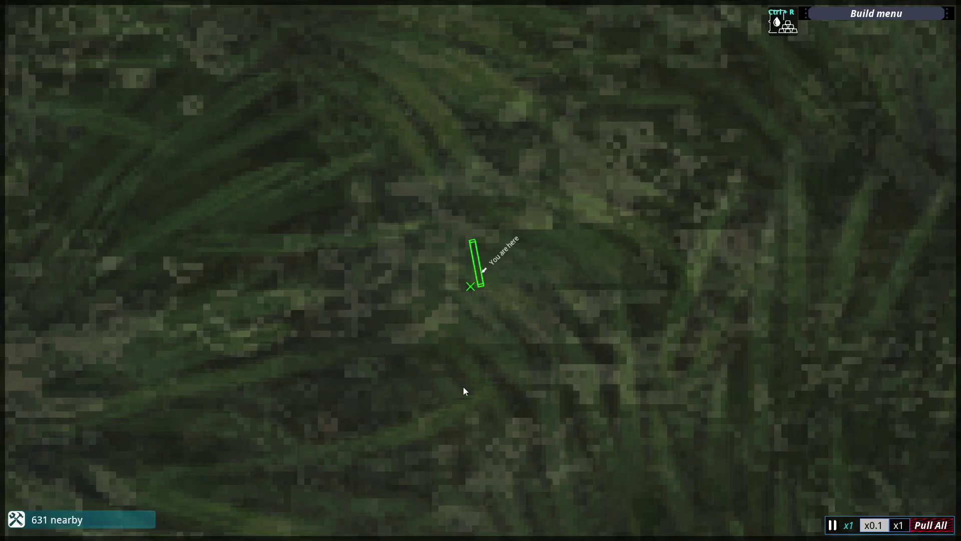
key(m)
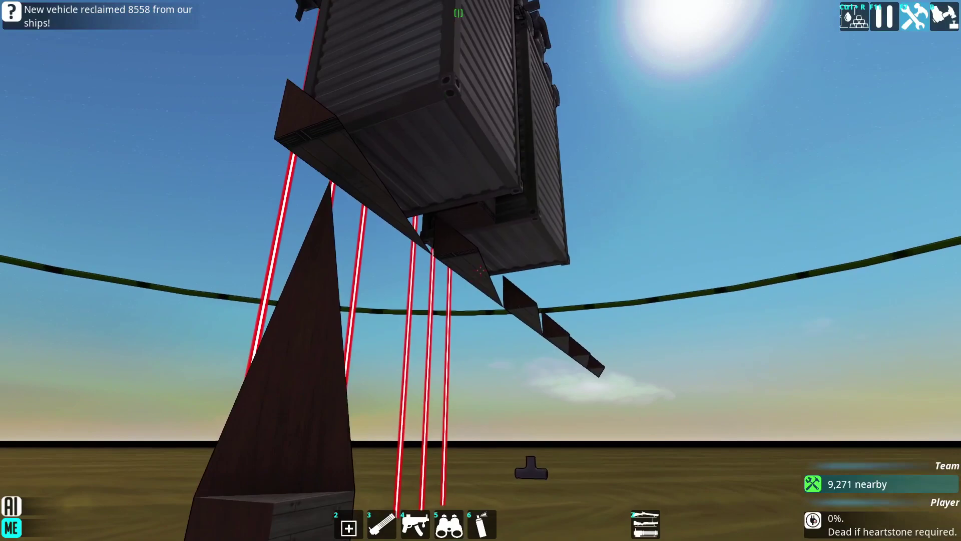
Circle the vehicle in build mode, adding a second Glorious land harvester beside the first.
key(b)
key(w)
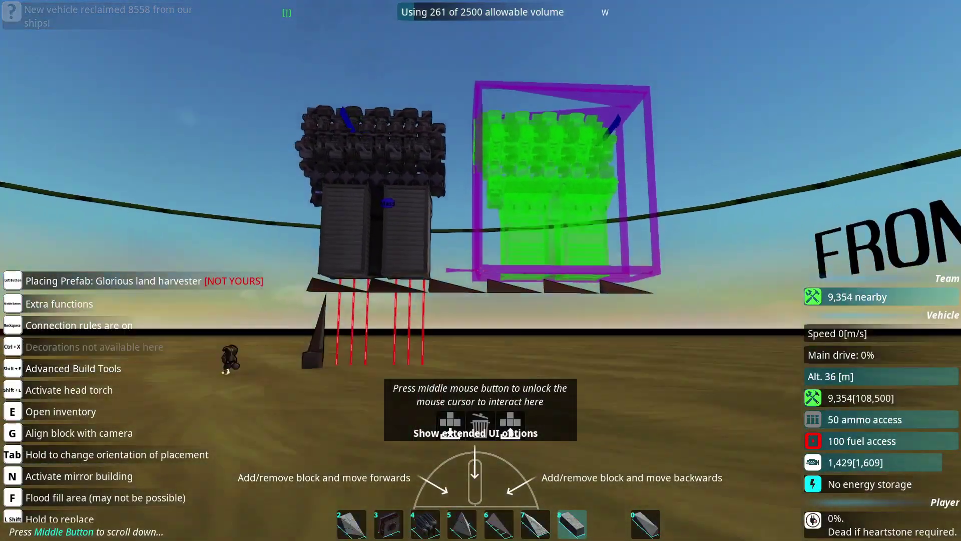
key(a)
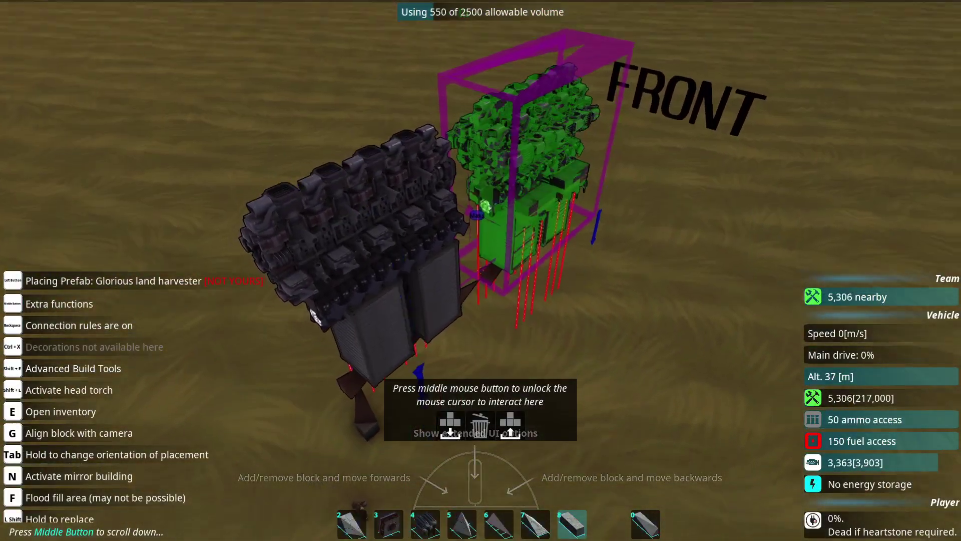
key(a)
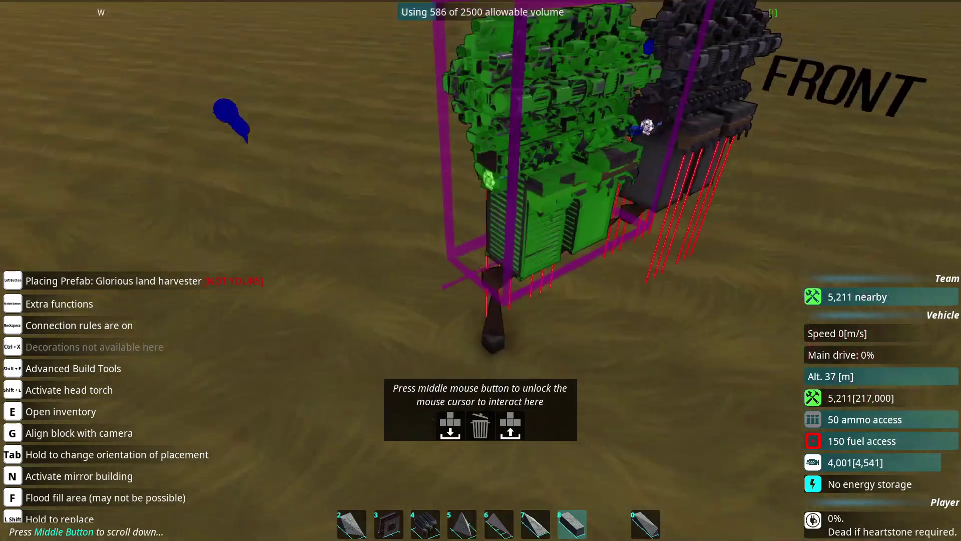
scroll(481, 270, down, 5)
scroll(481, 271, up, 5)
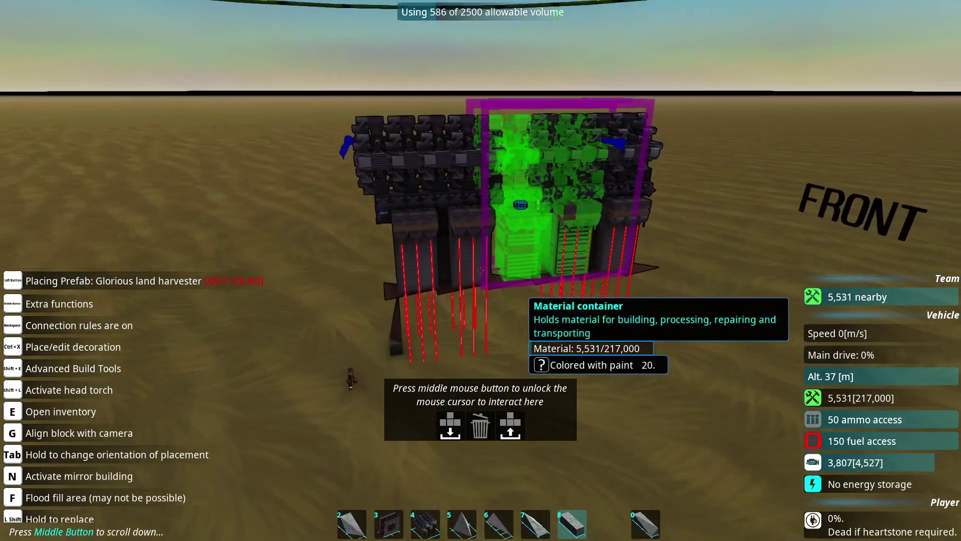
key(b)
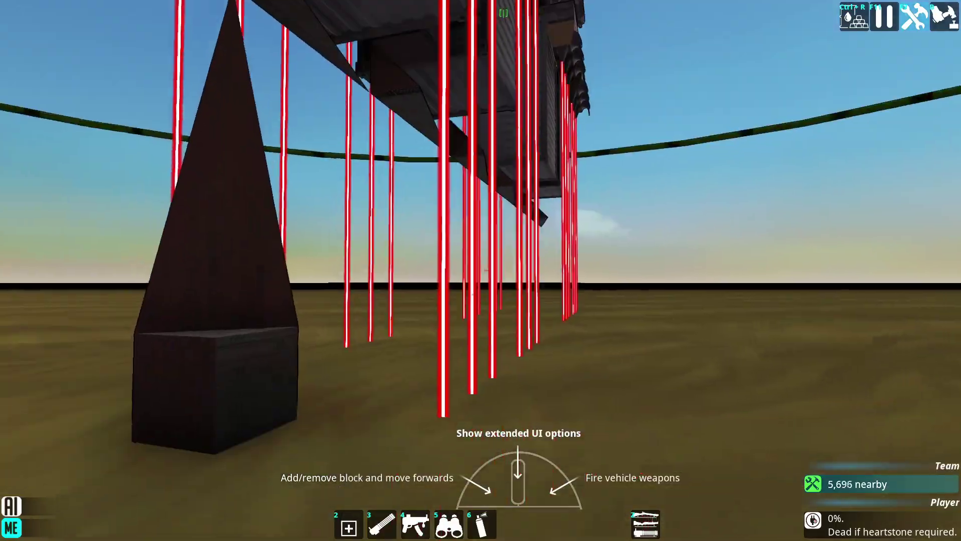
Select the unit on the map and build a row of 3m wood wedge front blocks.
key(m)
scroll(508, 357, down, 5)
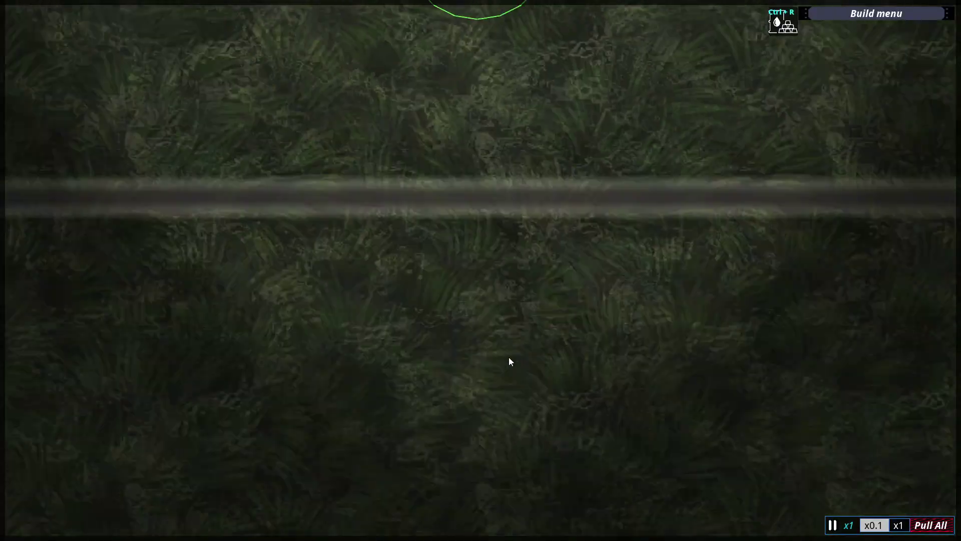
scroll(509, 352, up, 8)
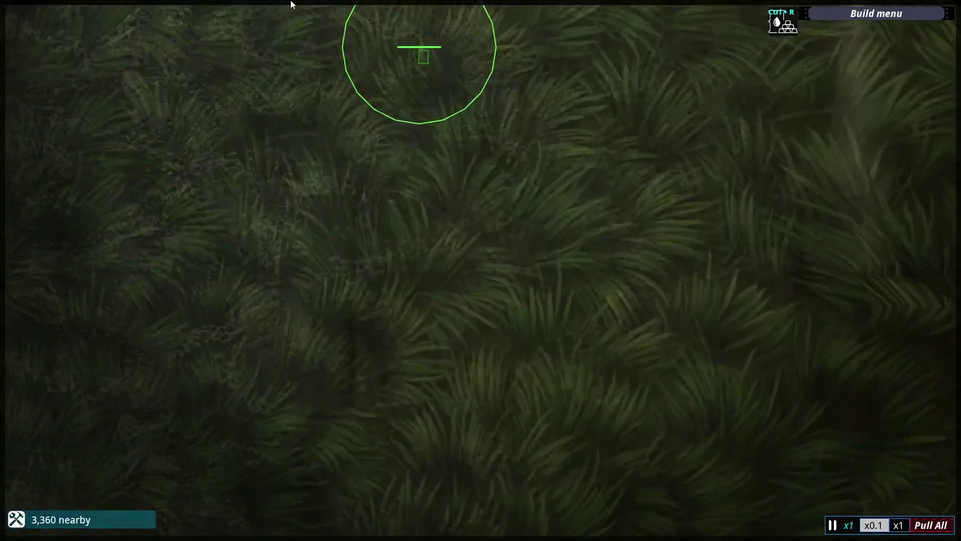
drag(444, 182, 519, 246)
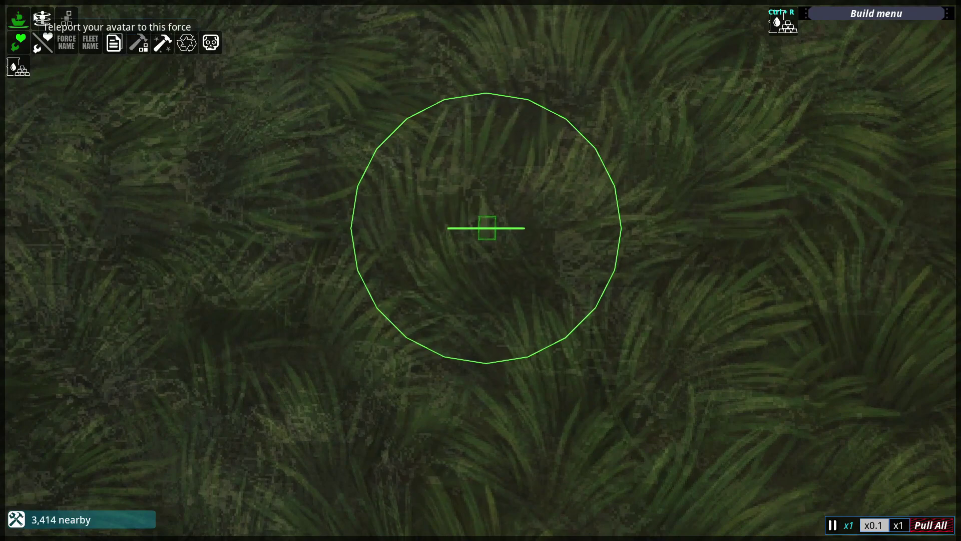
key(m)
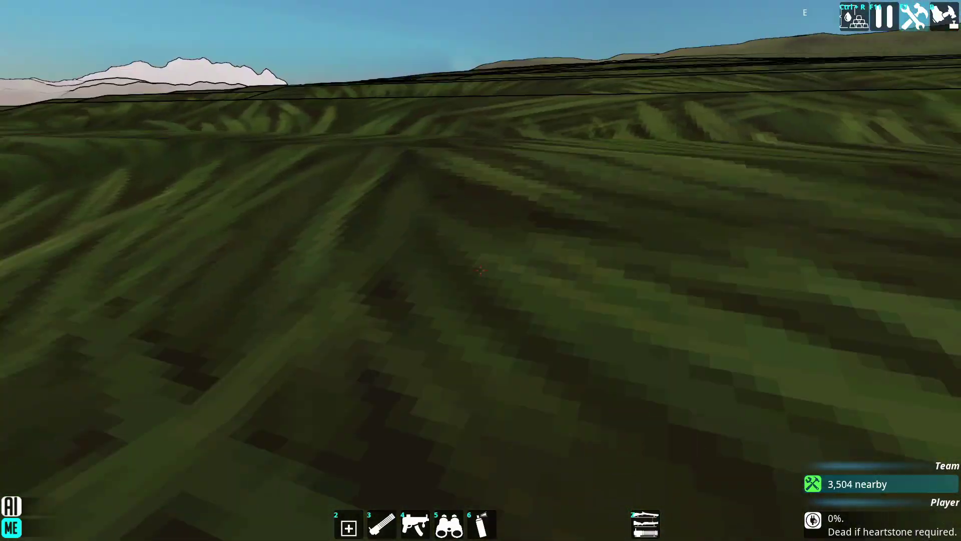
key(b)
click(154, 49)
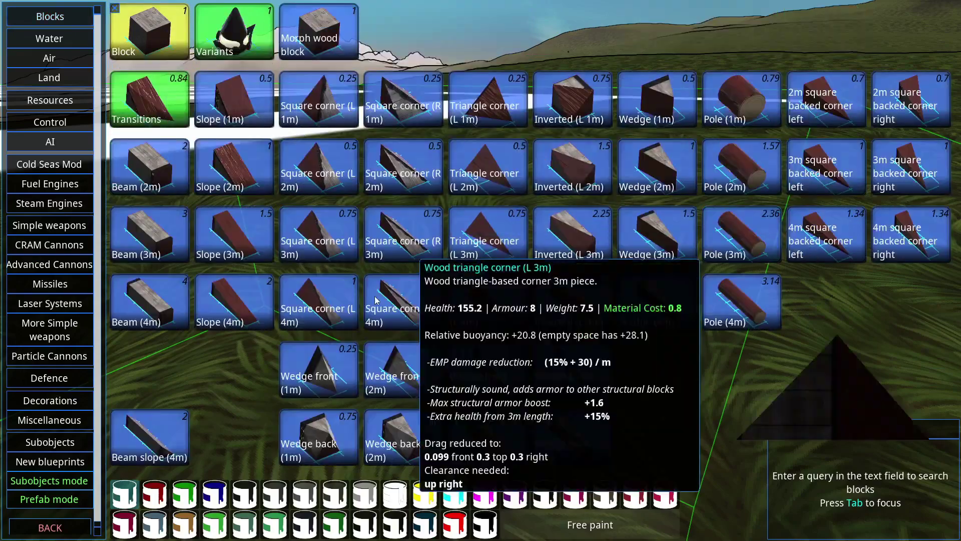
click(484, 237)
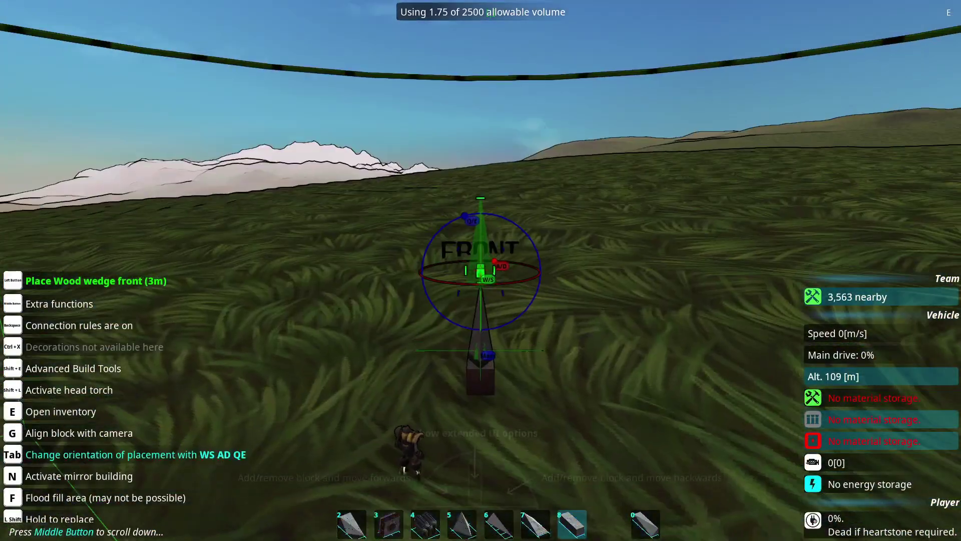
click(481, 270)
click(481, 270)
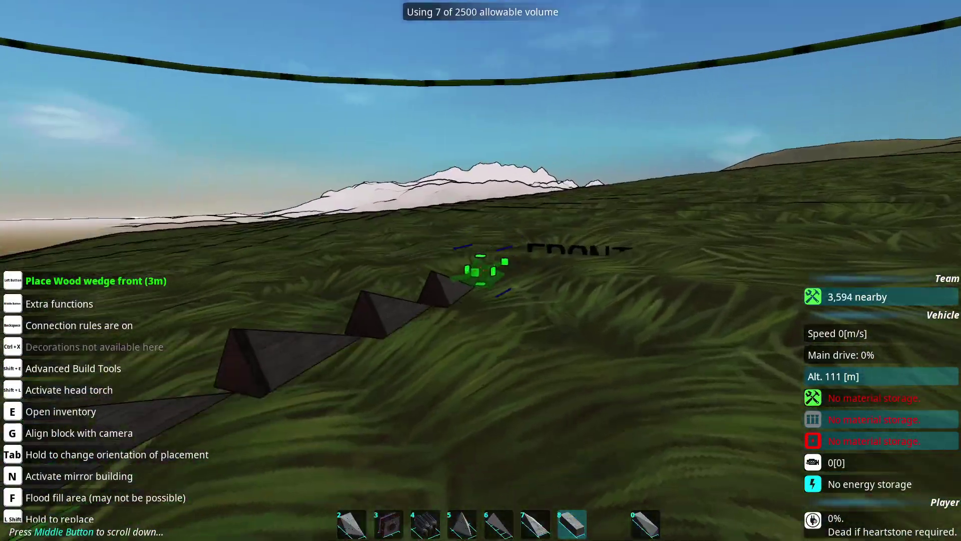
key(Escape)
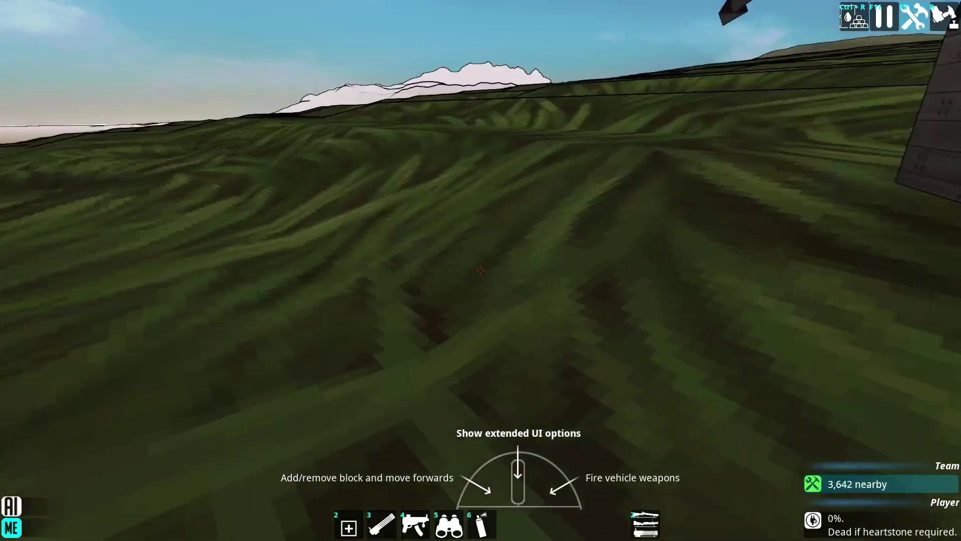
Load and place the Glorious land harvester prefab on the new vehicle.
key(m)
scroll(481, 272, up, 3)
key(m)
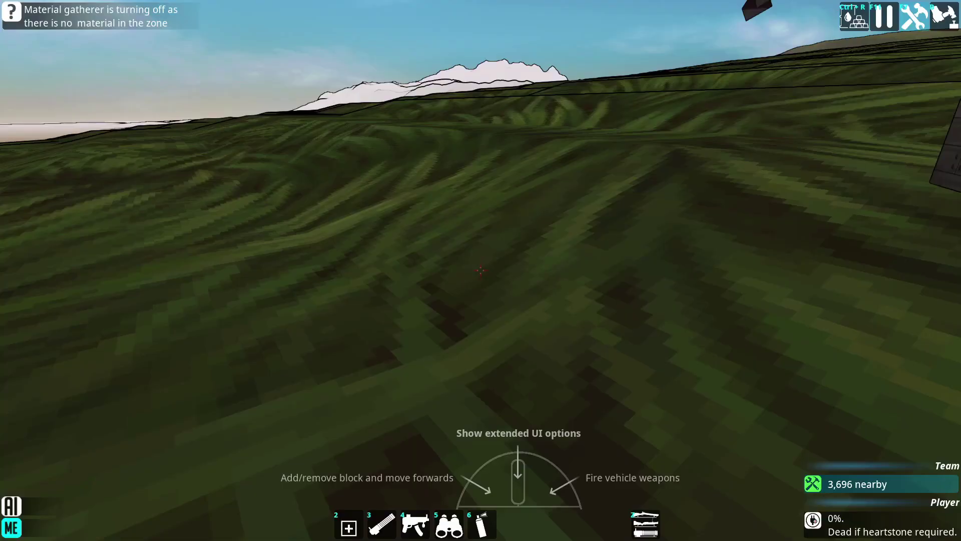
key(b)
key(e)
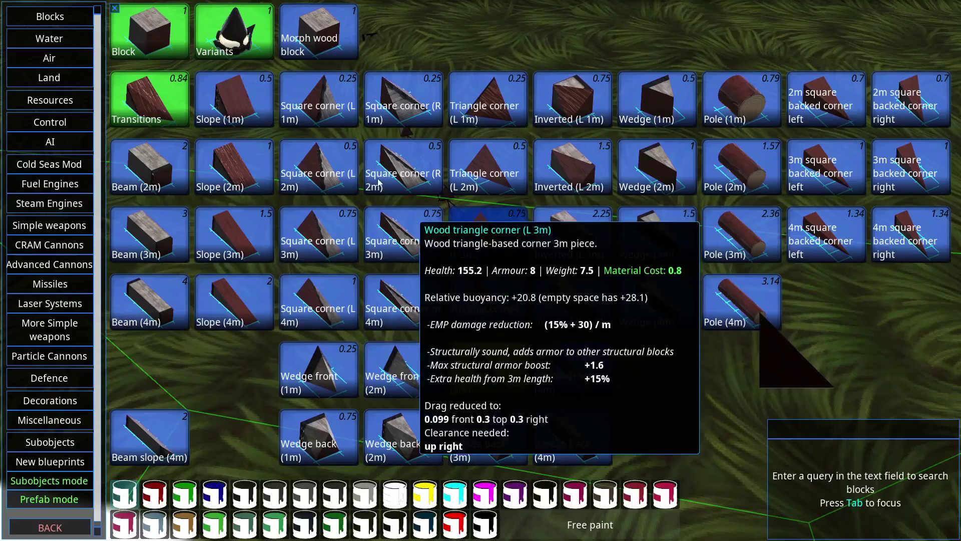
click(48, 500)
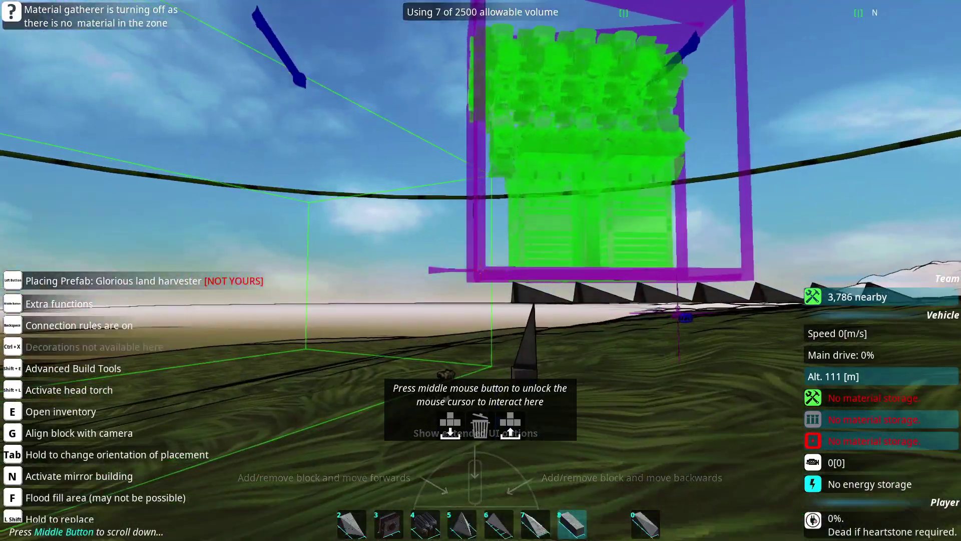
click(481, 271)
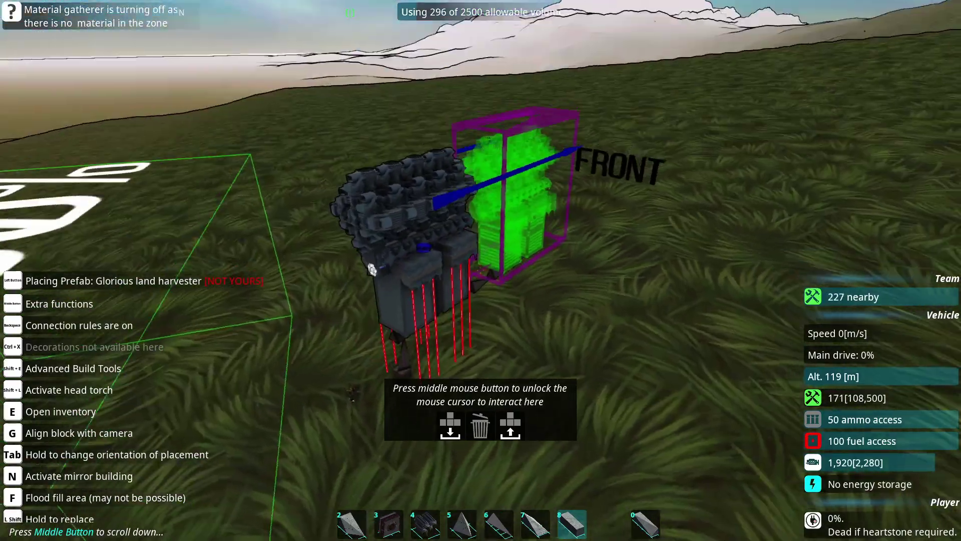
key(Escape)
key(m)
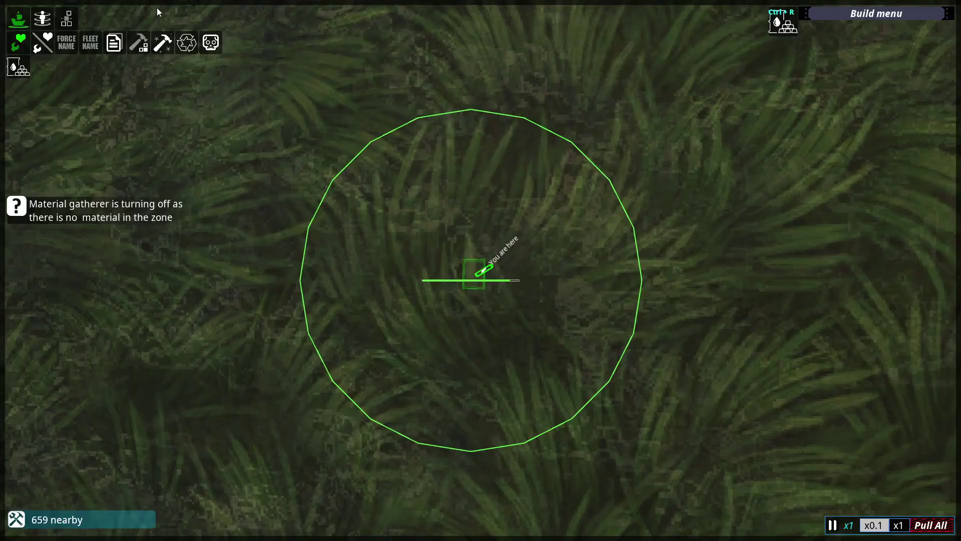
Scrap the old Land harvester and confirm, reclaiming its materials.
click(211, 43)
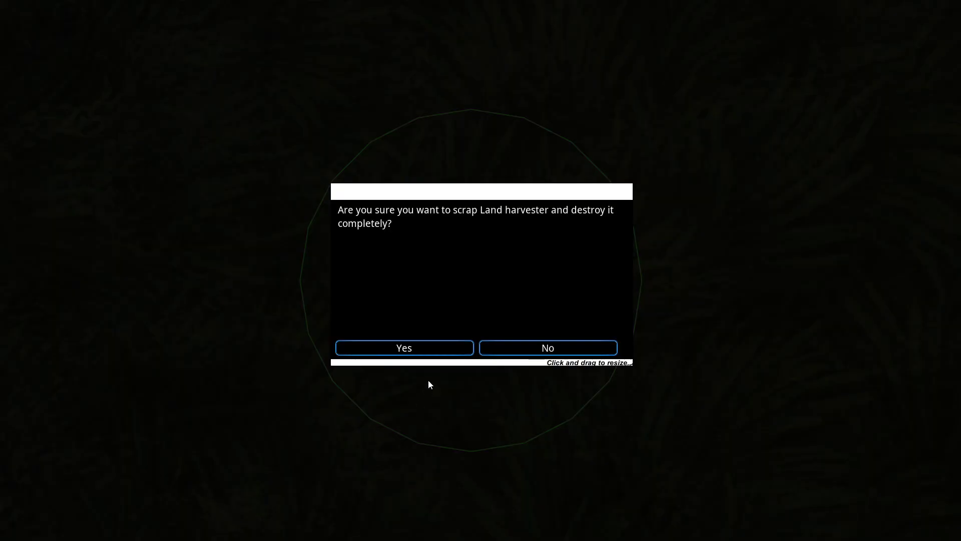
click(435, 350)
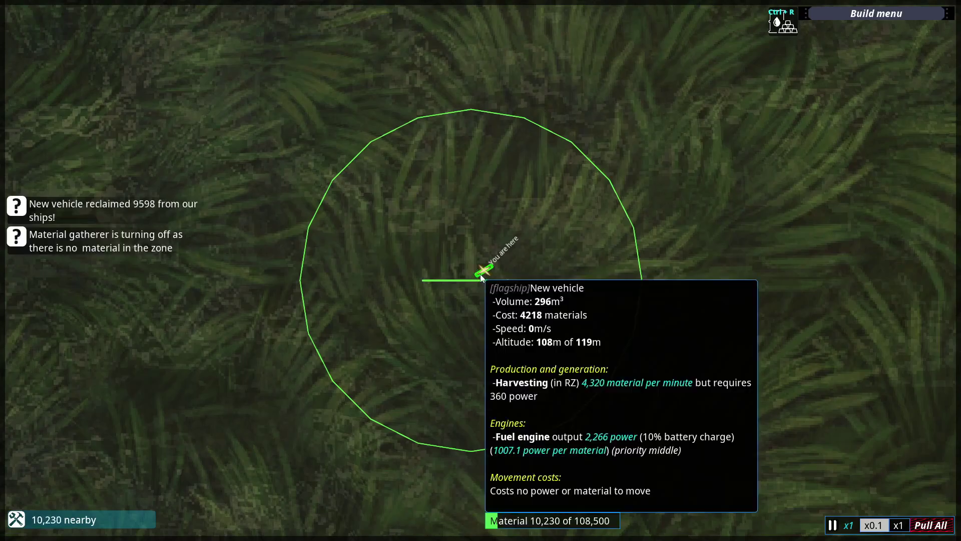
key(m)
key(m)
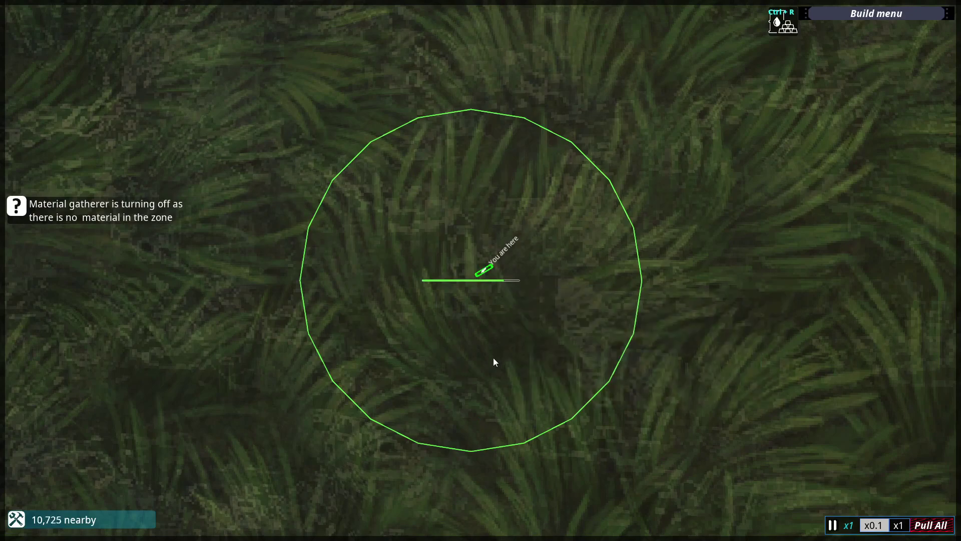
scroll(597, 279, down, 5)
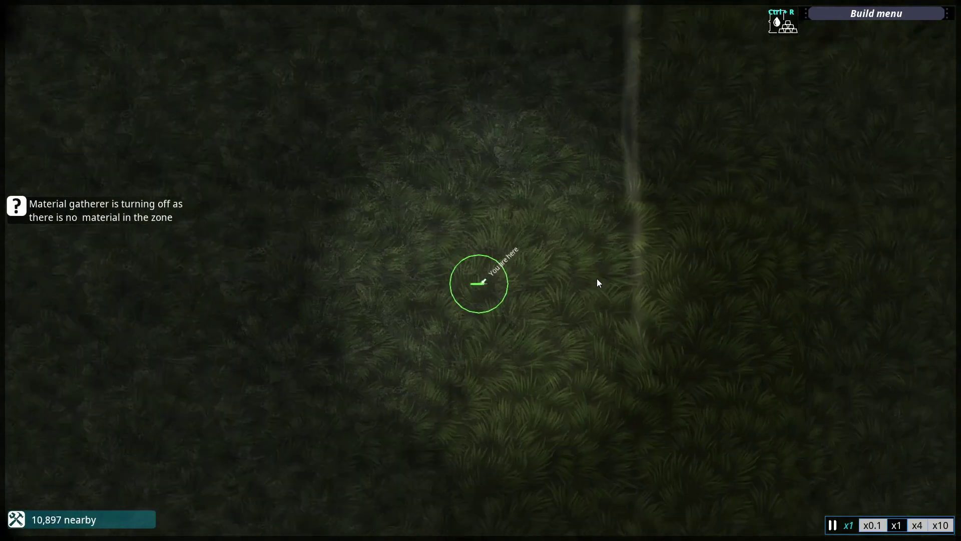
scroll(574, 285, up, 4)
scroll(355, 239, up, 3)
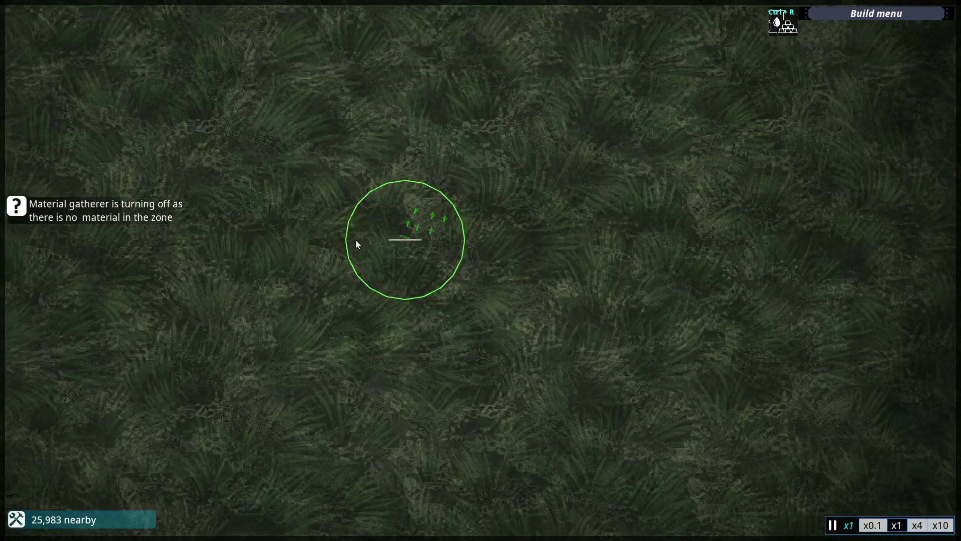
scroll(419, 137, up, 3)
scroll(405, 100, up, 2)
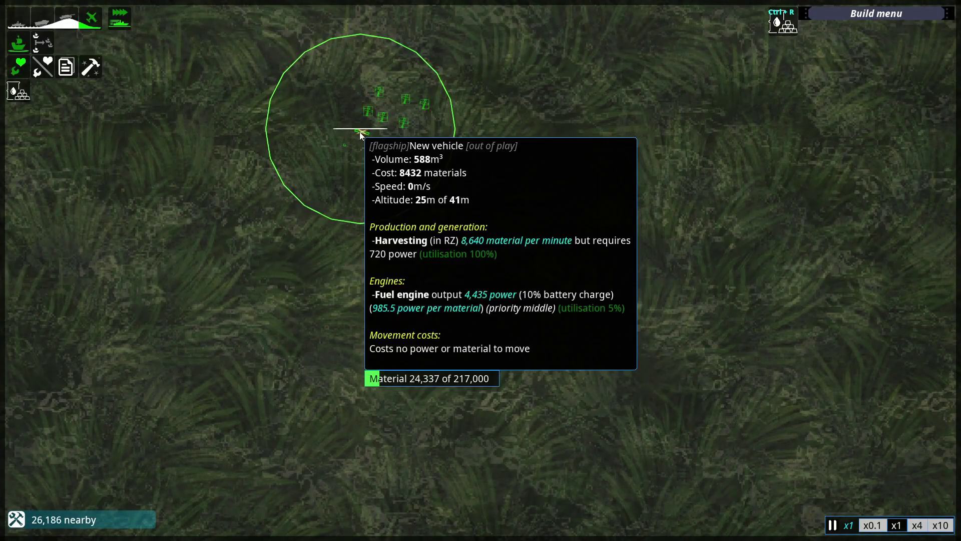
Select the new harvester, open its supply options, then focus the campaign map on 7734 SPY SAT.
click(360, 131)
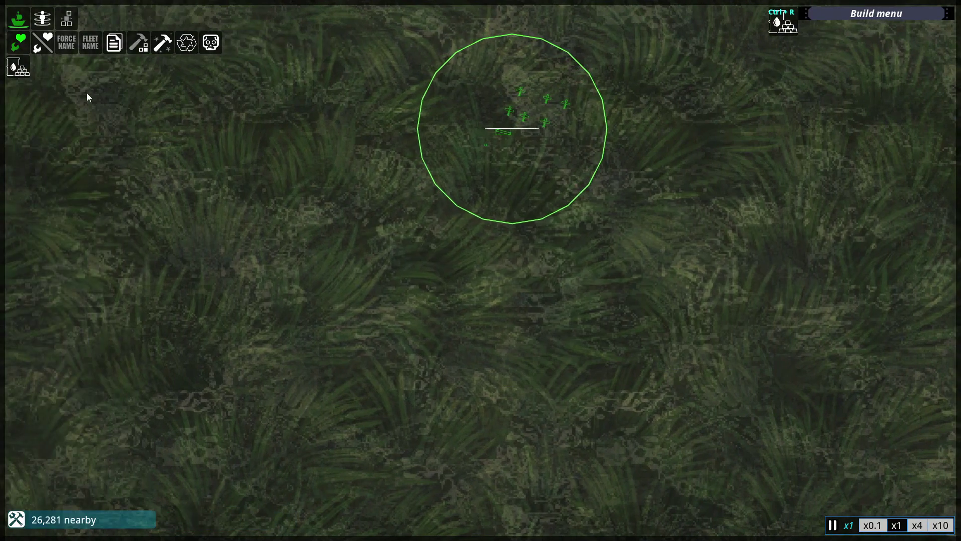
key(r)
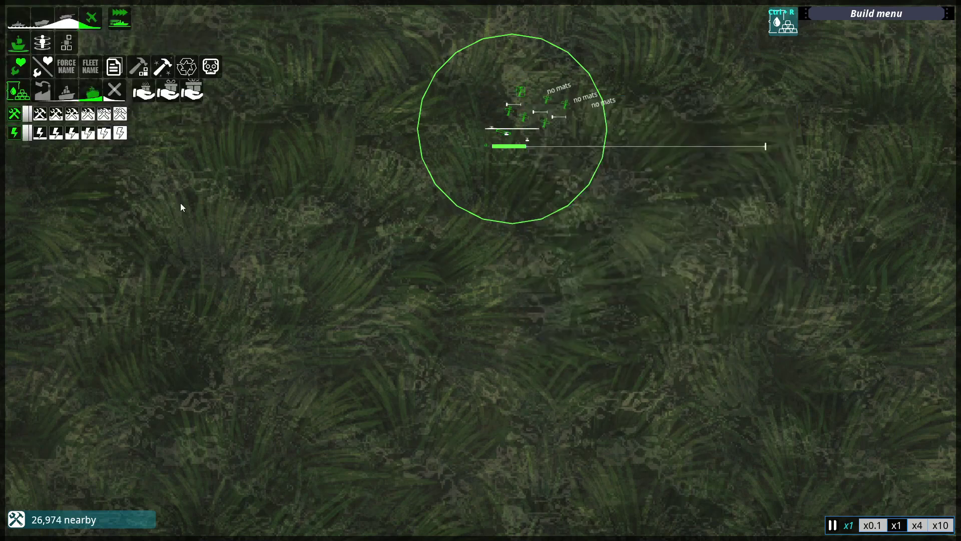
key(Escape)
scroll(503, 282, up, 5)
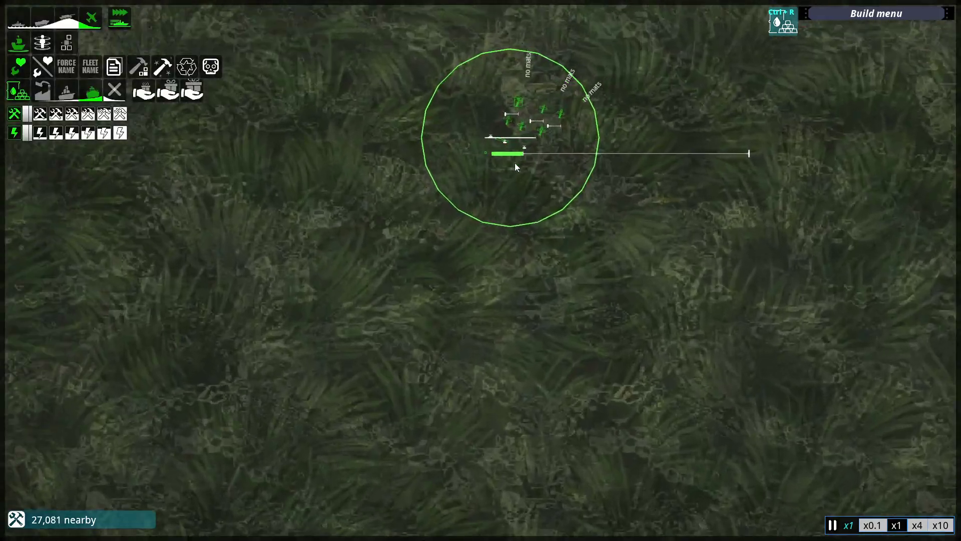
scroll(515, 163, up, 3)
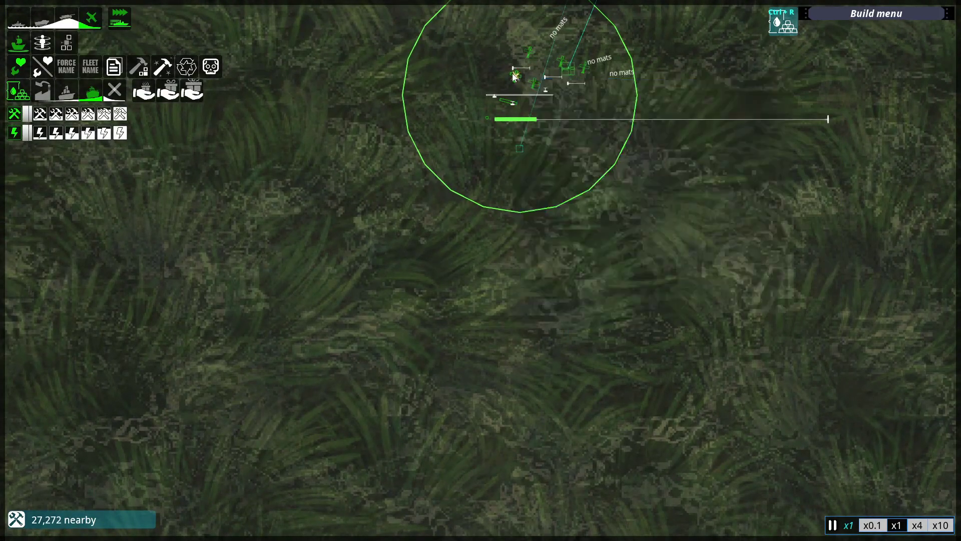
key(Escape)
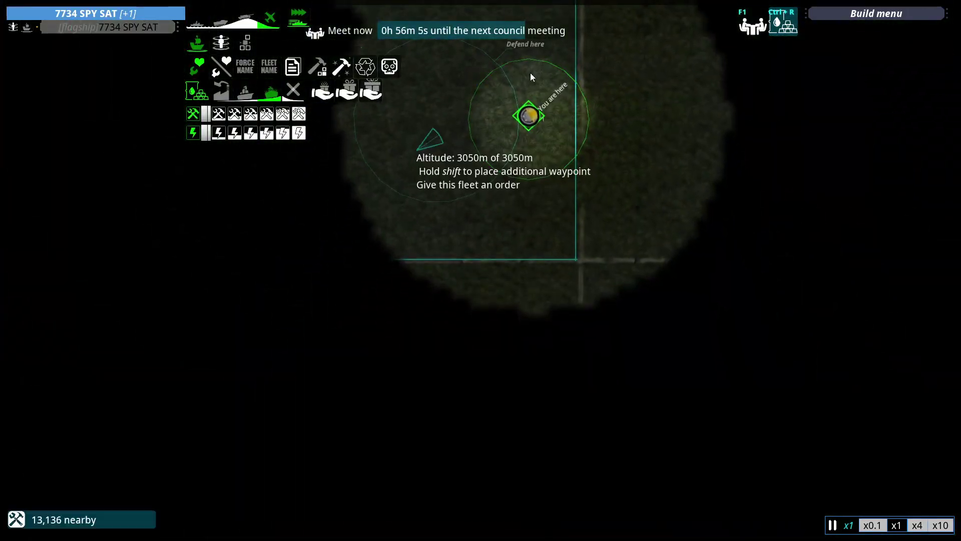
scroll(484, 211, up, 3)
scroll(506, 316, up, 3)
scroll(535, 263, up, 3)
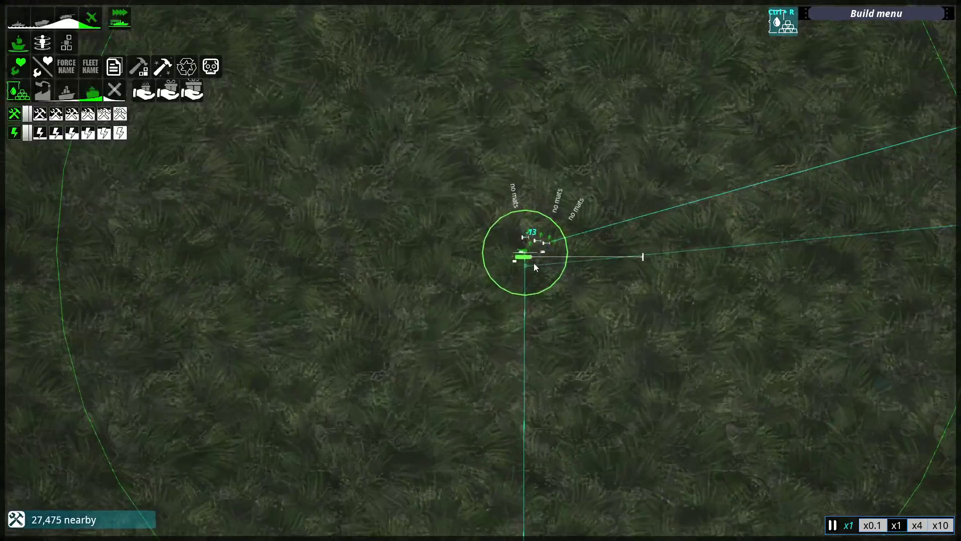
scroll(661, 191, up, 3)
scroll(653, 359, down, 3)
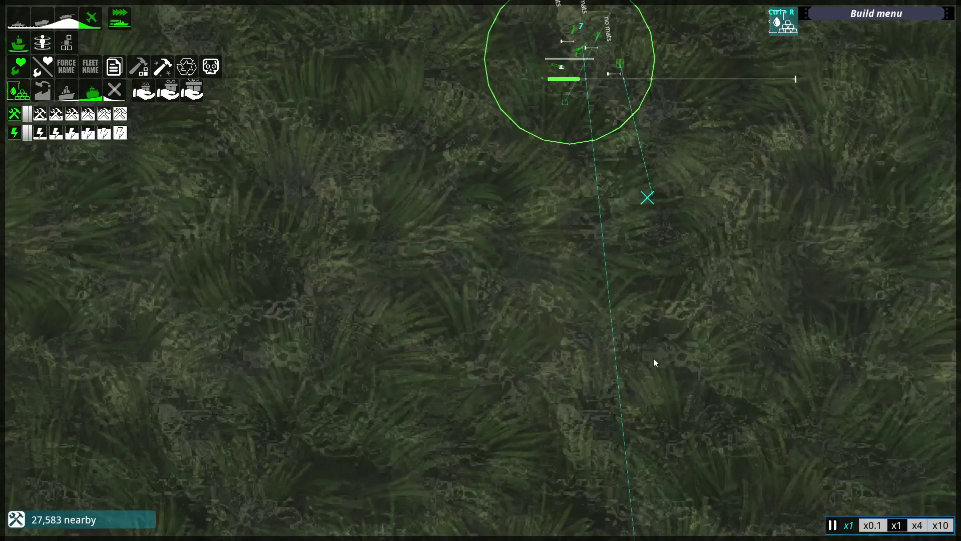
scroll(549, 341, down, 5)
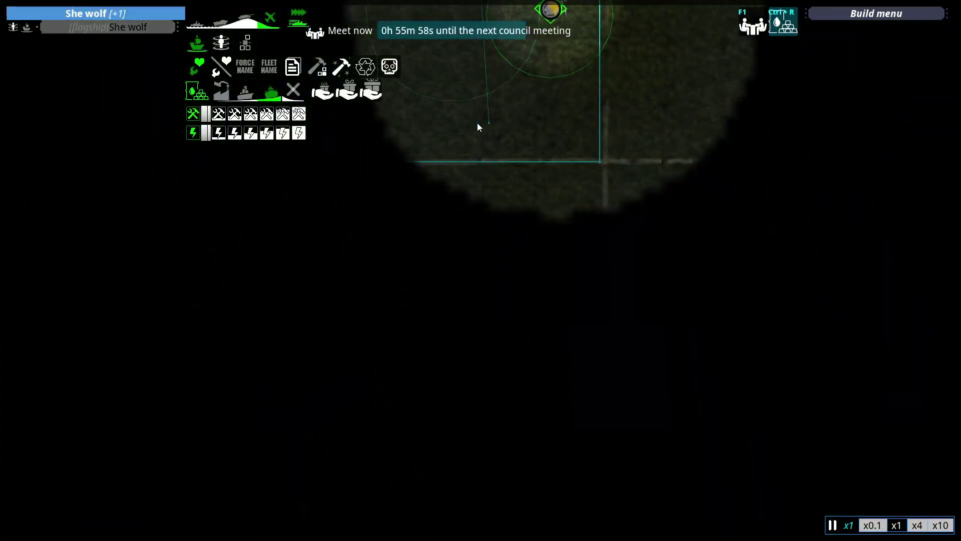
scroll(477, 123, down, 2)
scroll(513, 255, up, 3)
scroll(526, 187, down, 3)
scroll(544, 82, down, 3)
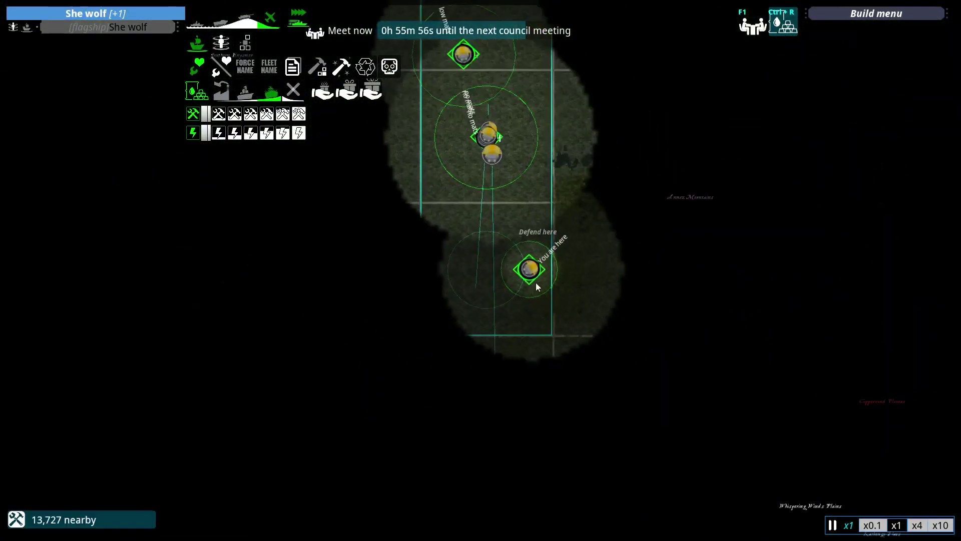
scroll(534, 228, up, 4)
scroll(526, 94, up, 4)
scroll(529, 205, down, 4)
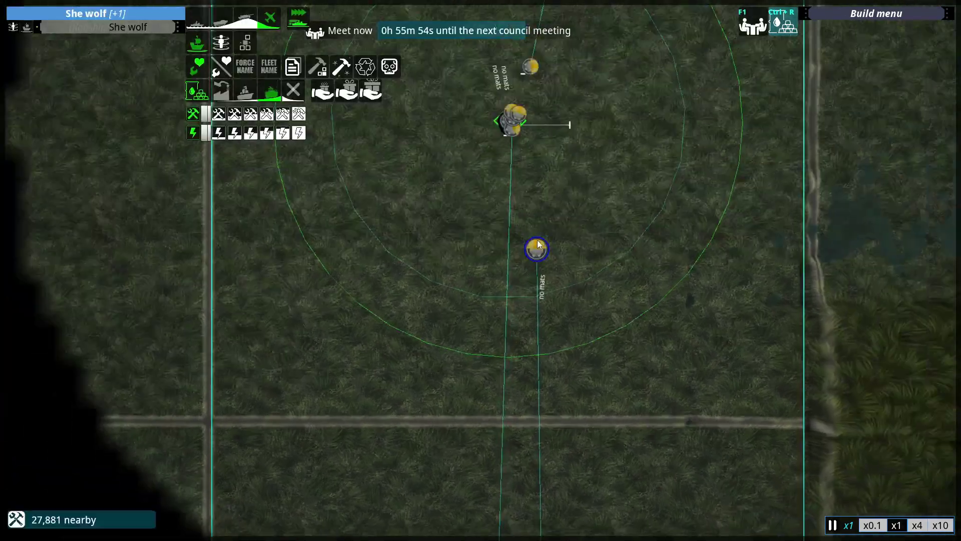
scroll(537, 240, down, 2)
scroll(533, 279, up, 3)
scroll(533, 279, up, 3)
scroll(583, 287, up, 1)
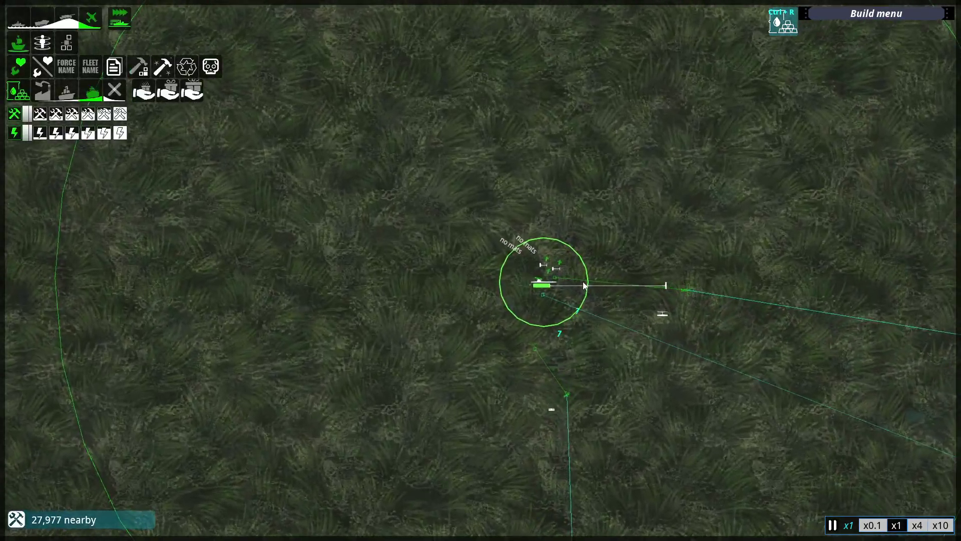
Select the She wolf fleet and bring the island's fleets into view.
mouse_move(542, 284)
click(559, 263)
scroll(560, 263, down, 5)
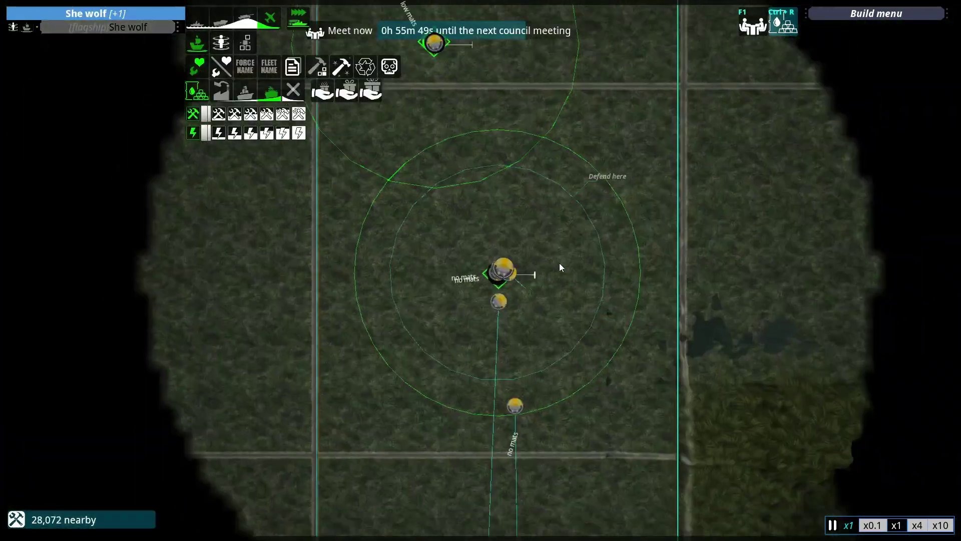
scroll(444, 231, down, 3)
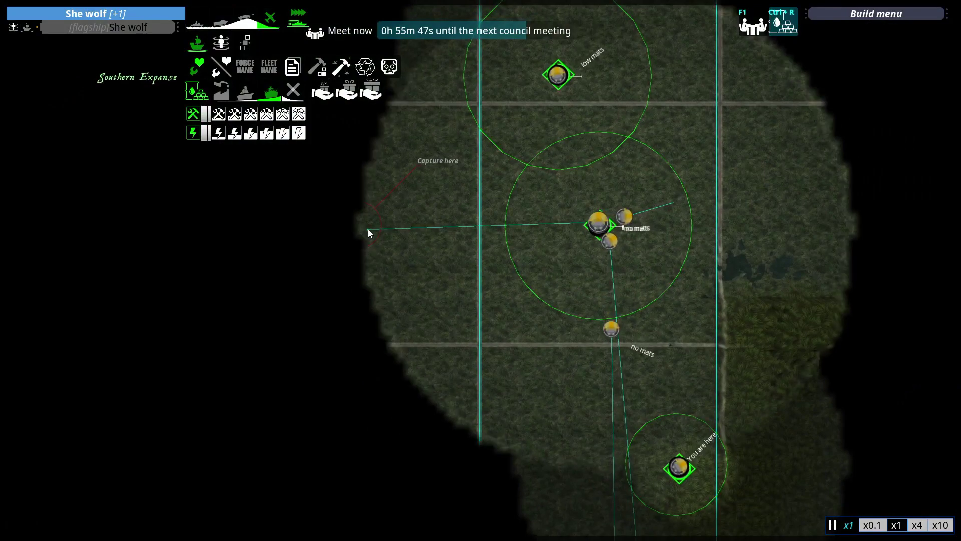
scroll(560, 237, up, 3)
click(564, 203)
scroll(564, 203, up, 3)
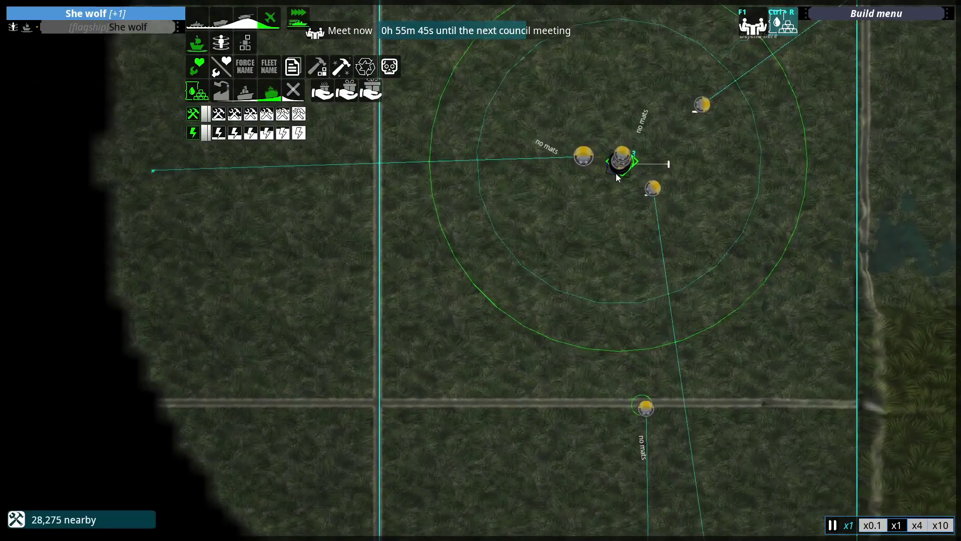
scroll(626, 153, down, 4)
scroll(616, 165, down, 4)
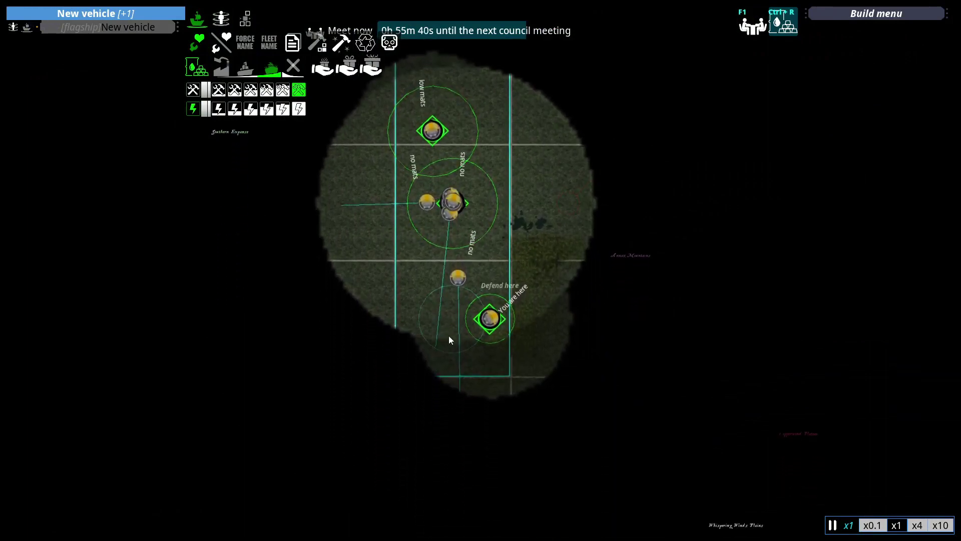
drag(573, 238, 435, 209)
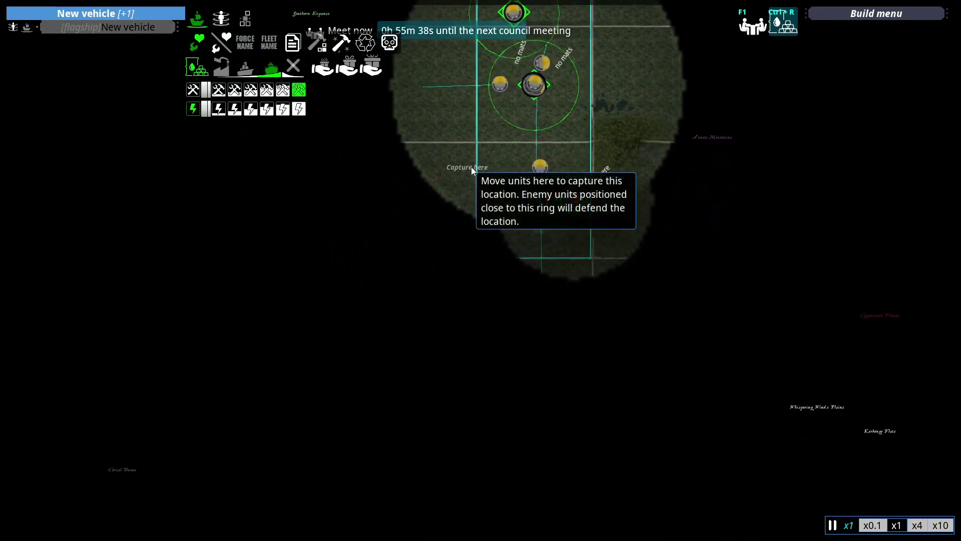
scroll(465, 188, up, 3)
scroll(526, 68, up, 4)
scroll(561, 131, up, 3)
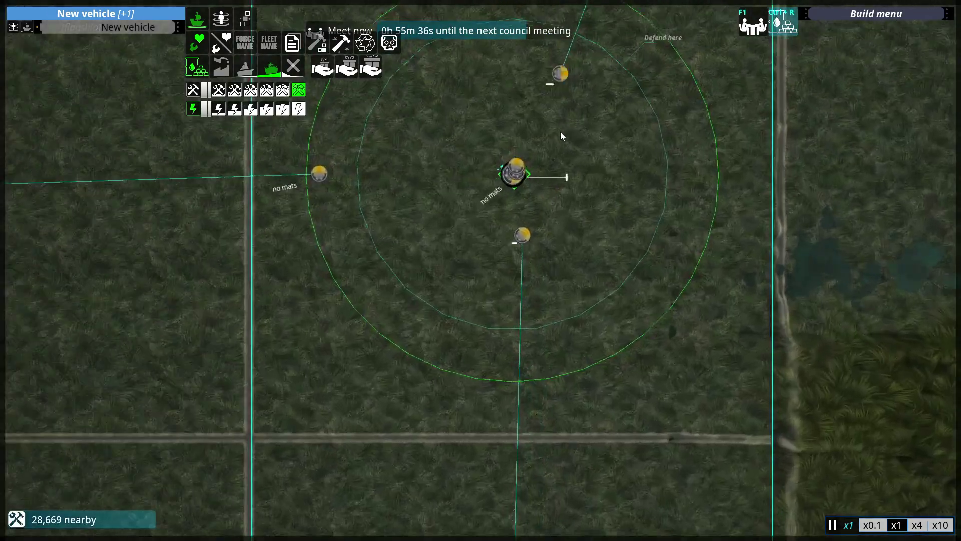
scroll(562, 95, up, 4)
scroll(566, 169, up, 2)
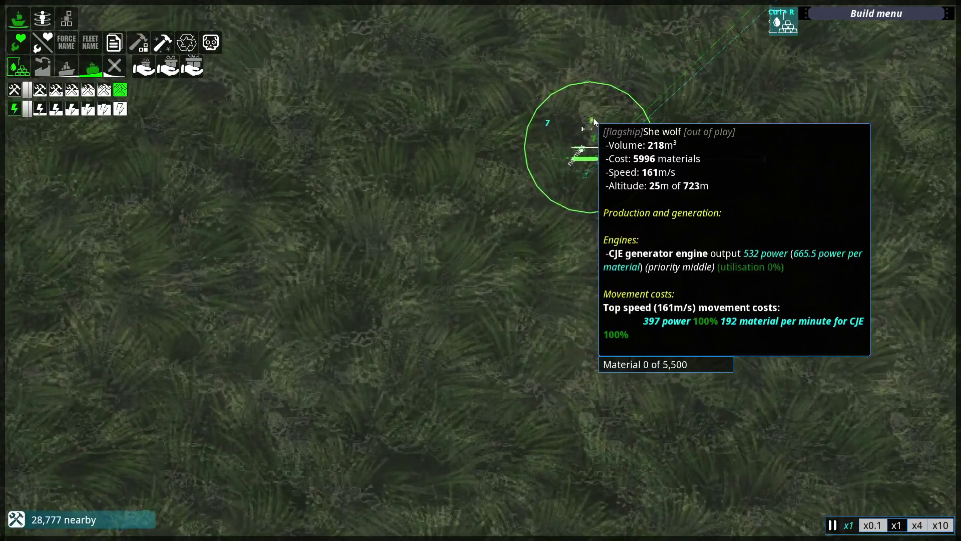
scroll(427, 351, down, 3)
scroll(410, 422, down, 5)
scroll(412, 419, down, 4)
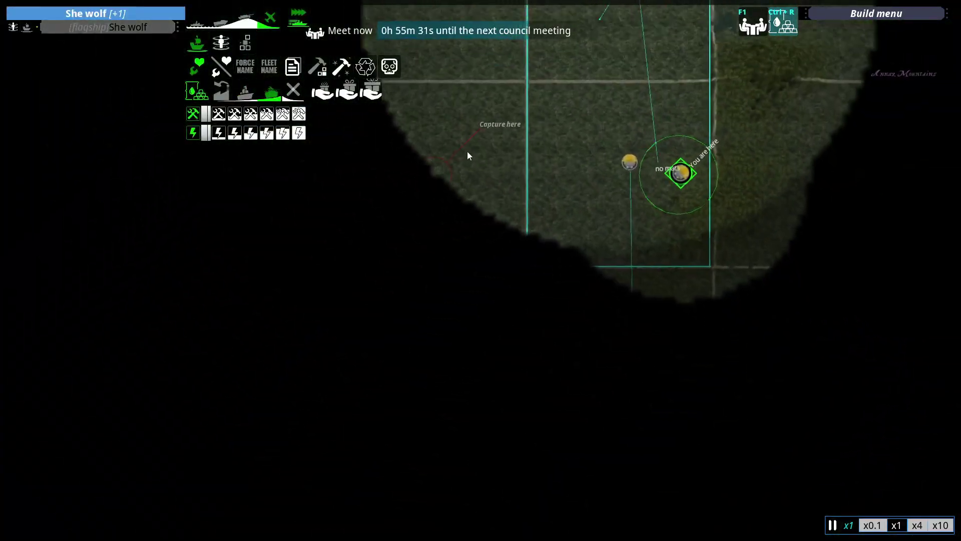
scroll(517, 180, up, 3)
scroll(567, 313, up, 2)
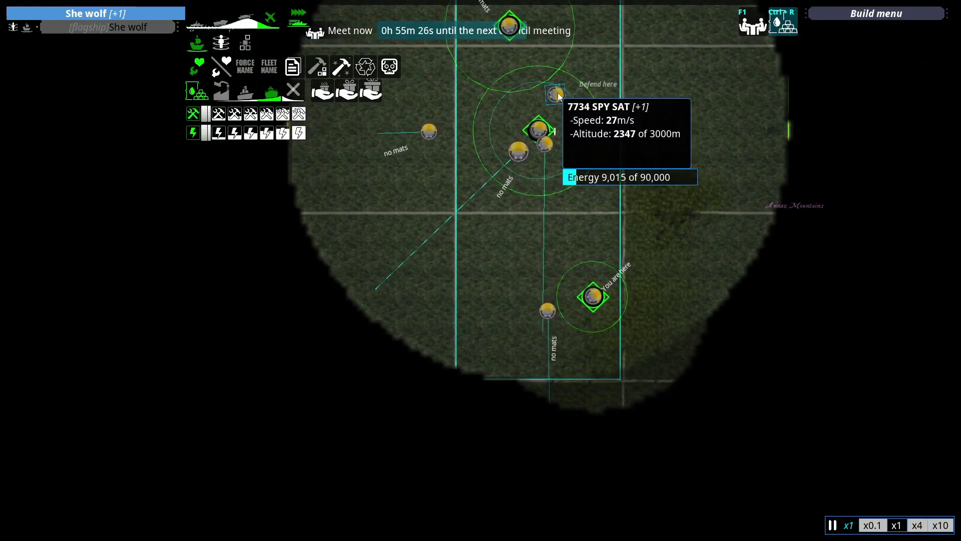
scroll(557, 205, up, 3)
scroll(556, 205, up, 3)
scroll(560, 233, up, 2)
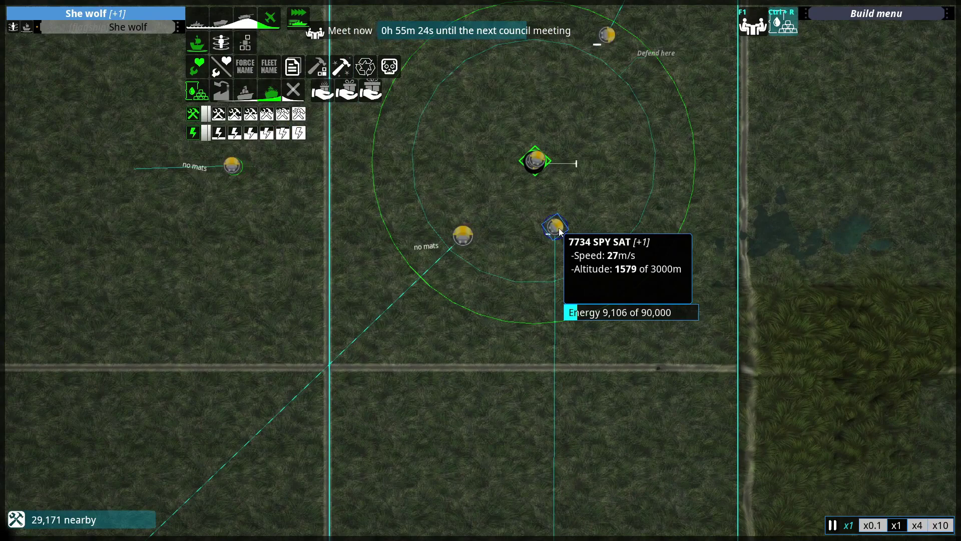
scroll(548, 178, up, 3)
scroll(523, 171, up, 3)
scroll(518, 131, up, 2)
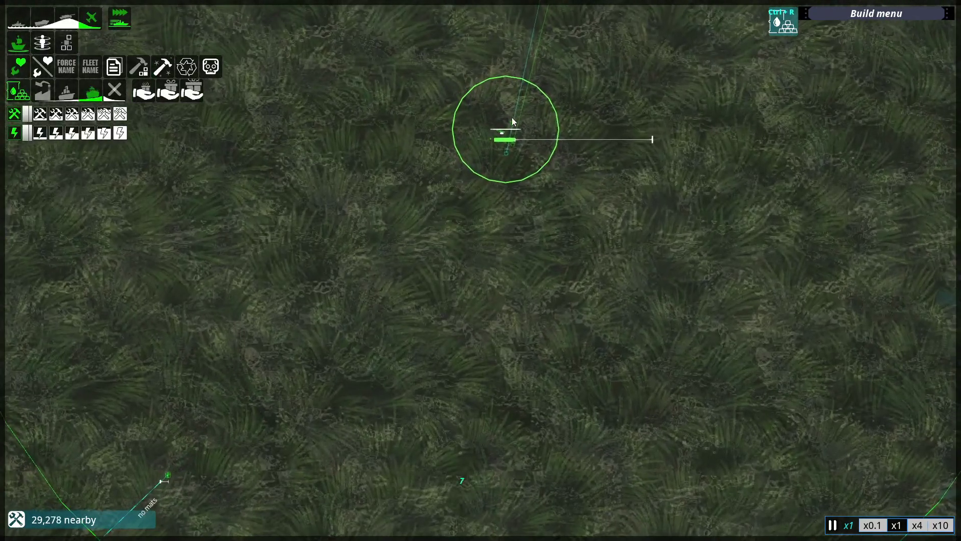
scroll(510, 234, down, 3)
scroll(548, 292, down, 4)
Select 7734 SPY SAT and She wolf and move a unit onto an adjacent square to capture it.
click(535, 296)
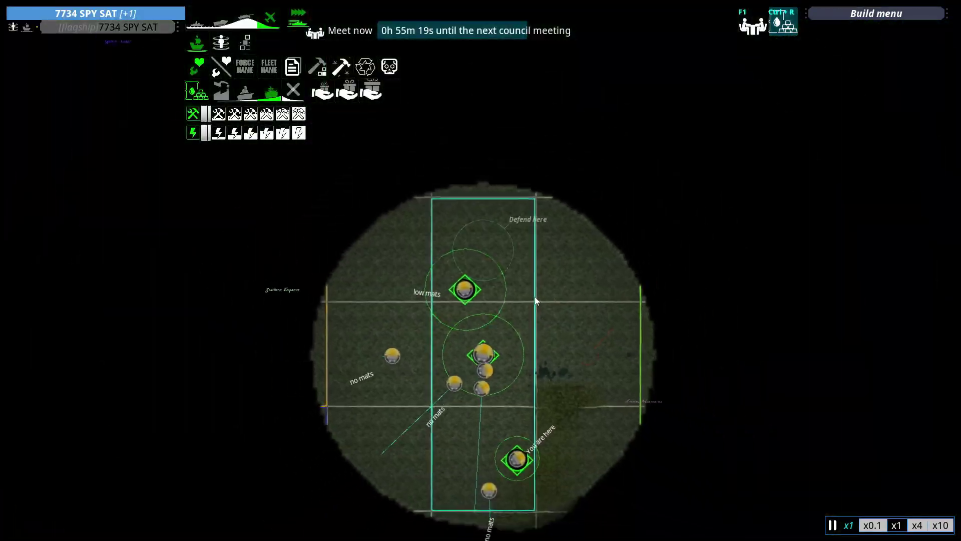
scroll(552, 295, up, 4)
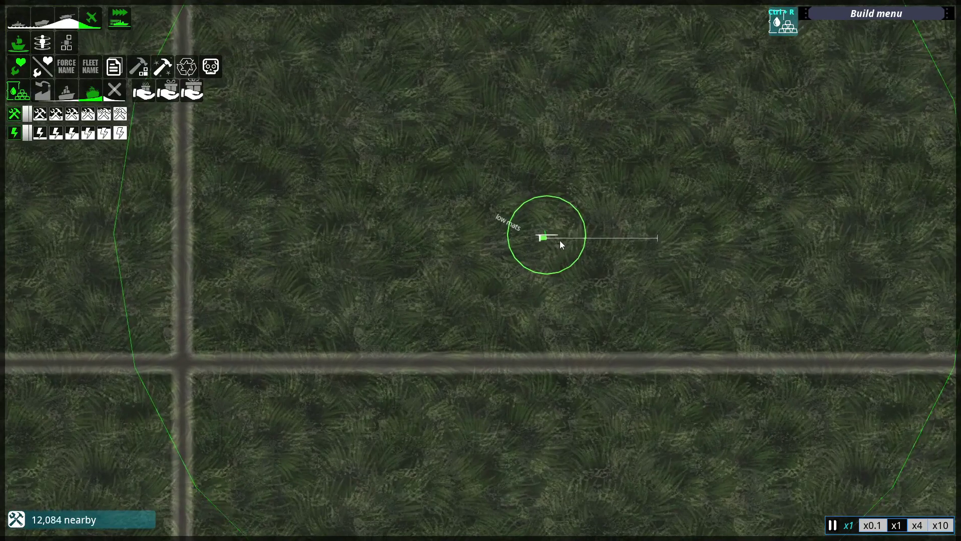
scroll(560, 241, down, 3)
scroll(540, 255, down, 3)
scroll(476, 312, down, 3)
scroll(526, 297, down, 2)
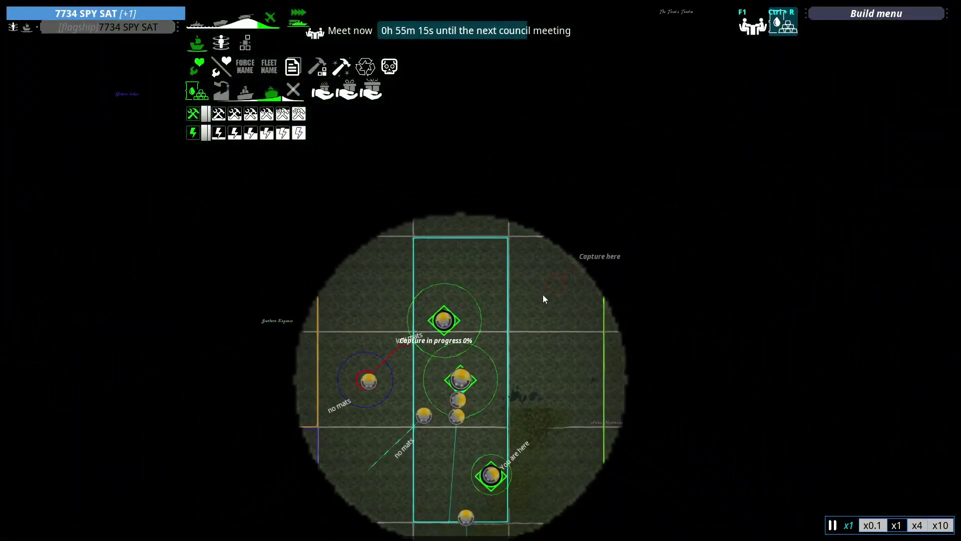
drag(591, 276, 473, 236)
click(473, 237)
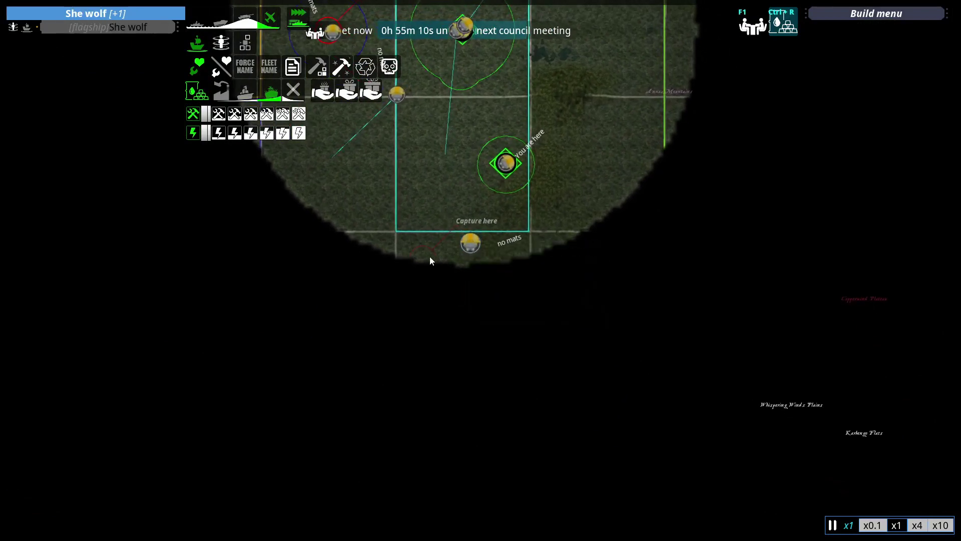
scroll(481, 282, up, 3)
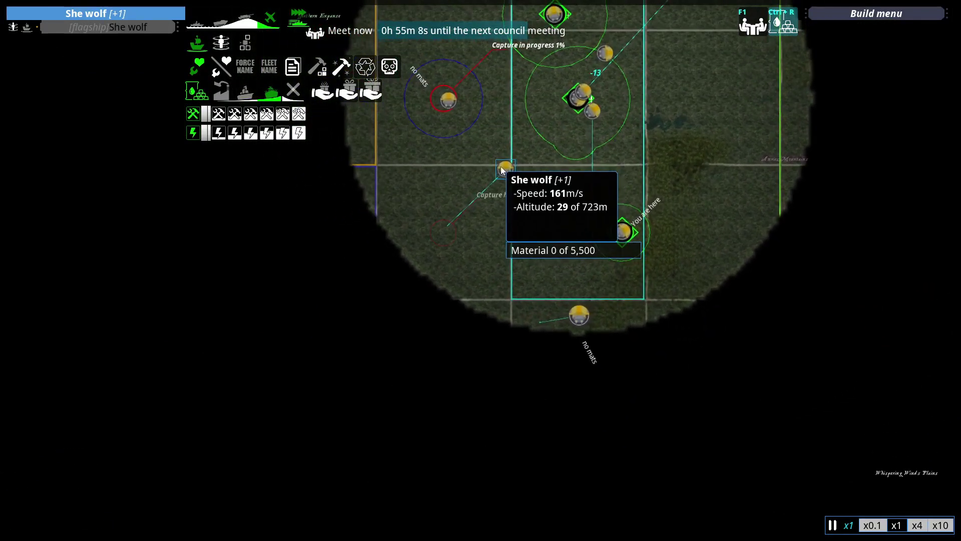
drag(457, 219, 484, 219)
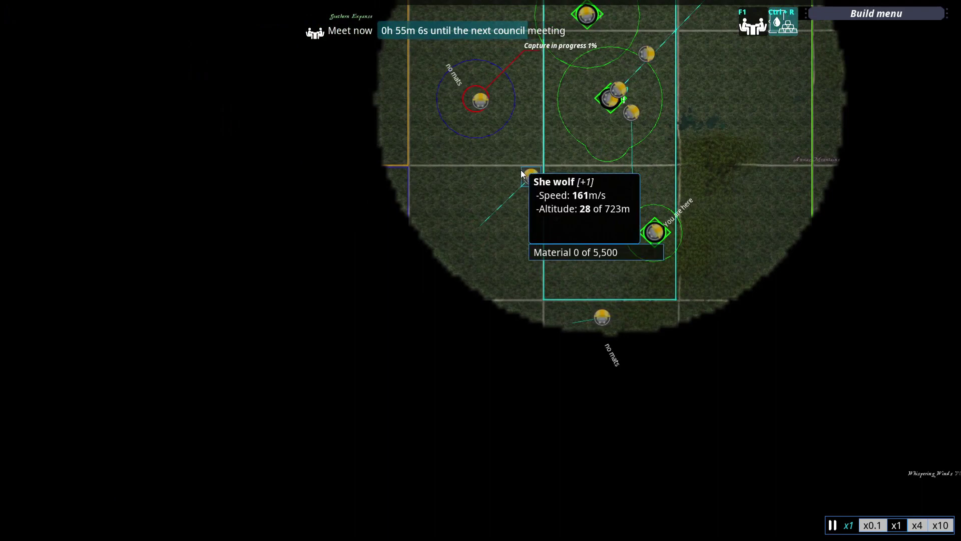
mouse_move(537, 204)
mouse_down()
mouse_move(545, 120)
mouse_move(563, 76)
mouse_up()
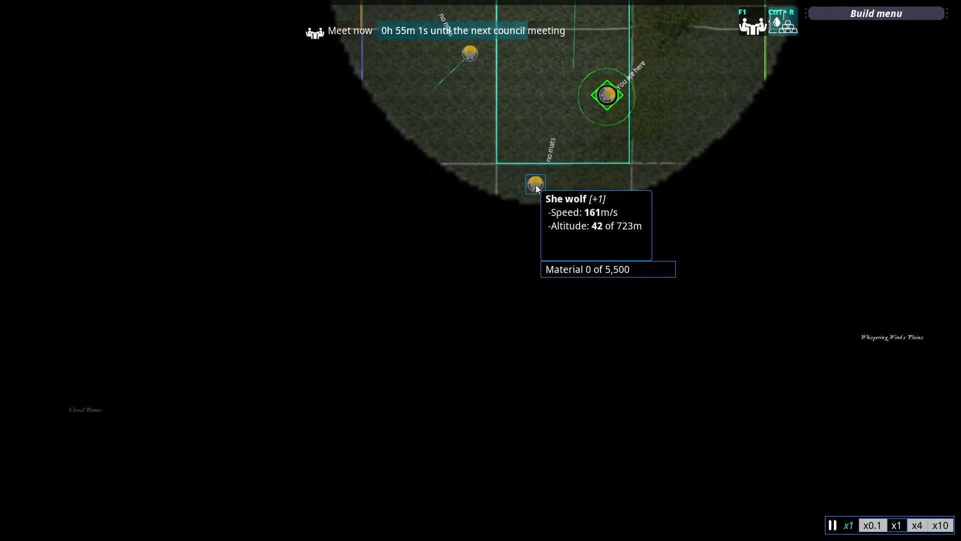
drag(536, 184, 503, 174)
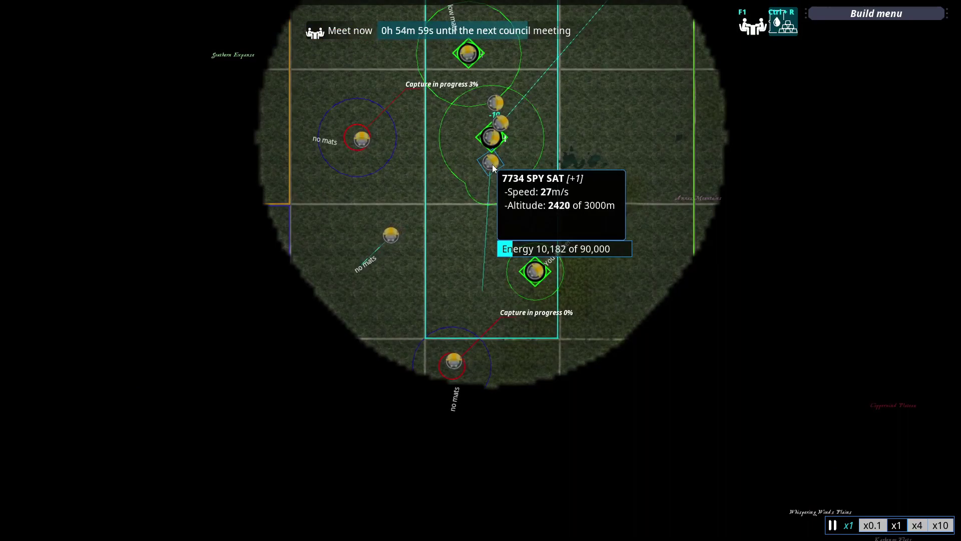
scroll(494, 166, up, 8)
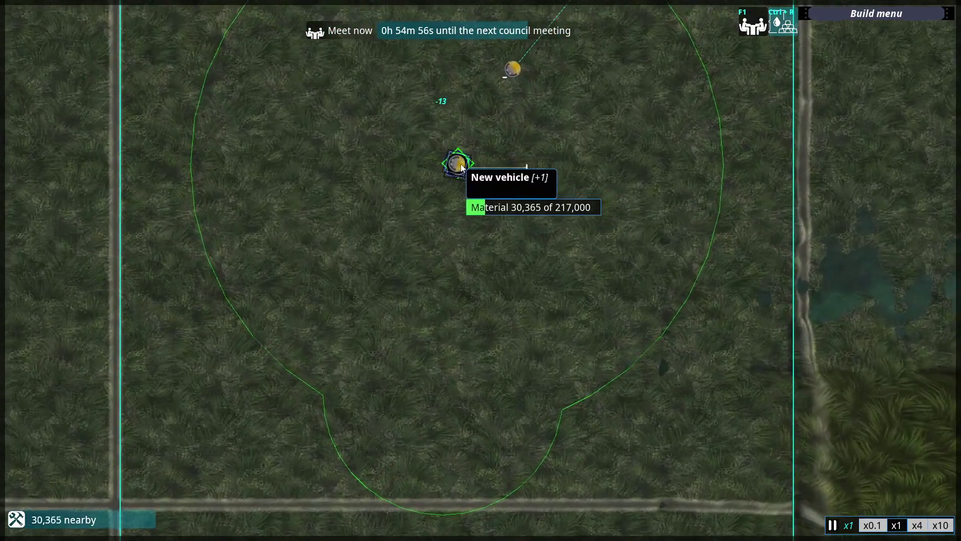
scroll(473, 188, up, 6)
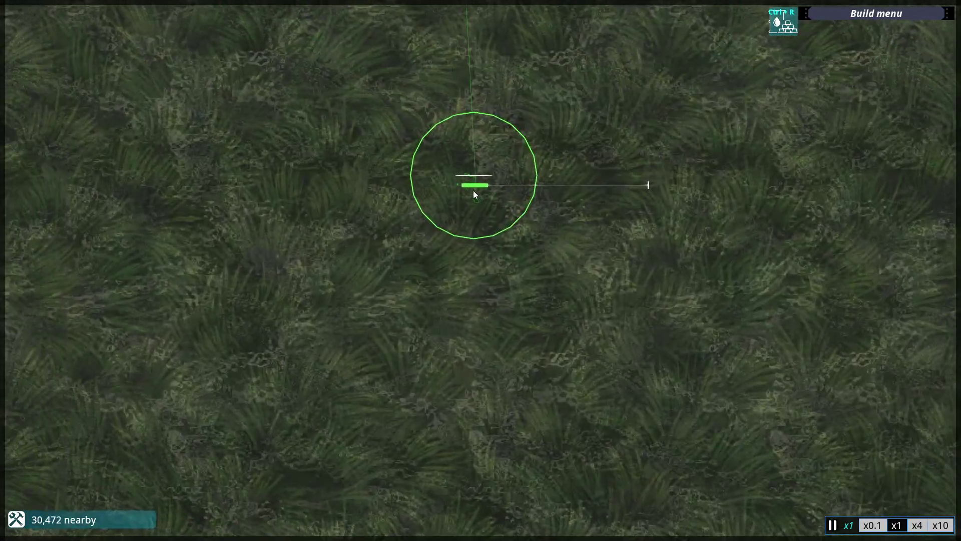
scroll(473, 190, up, 3)
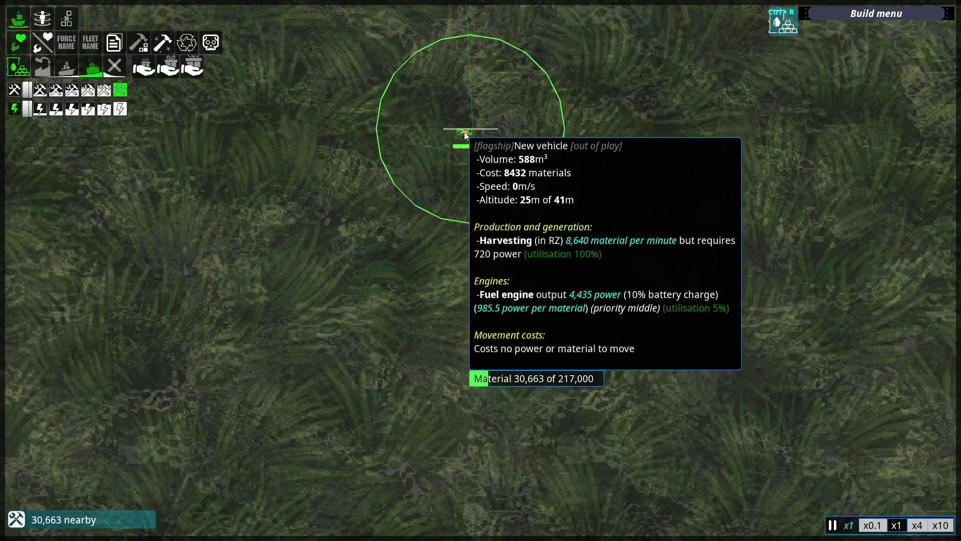
Load the Jaw Breaker Transport Chopper from the saved vehicle list in the campaign menu.
click(42, 17)
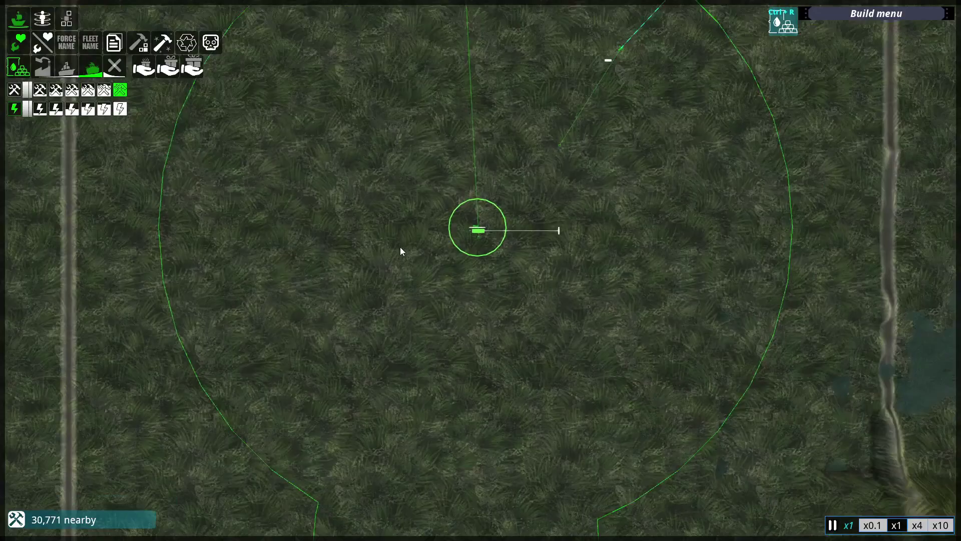
scroll(401, 252, up, 5)
key(m)
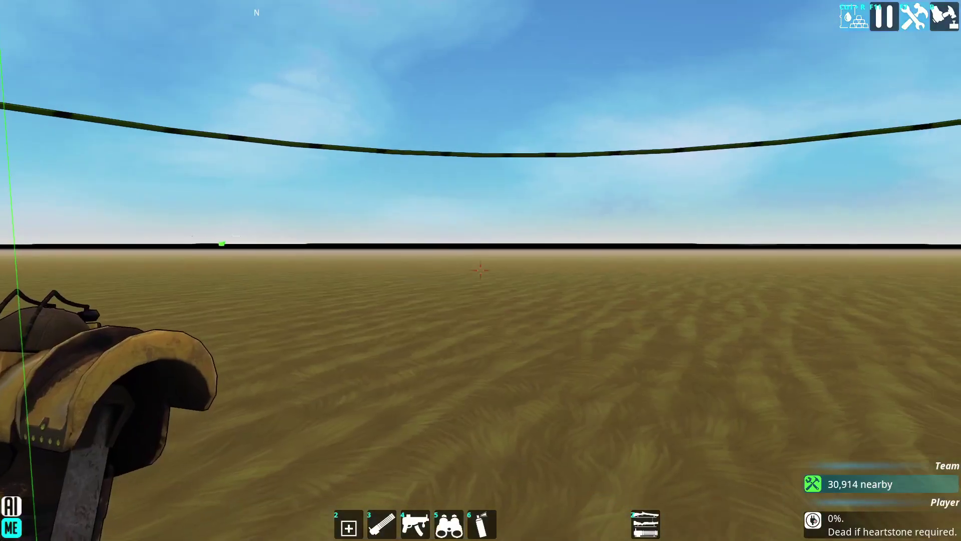
key(Escape)
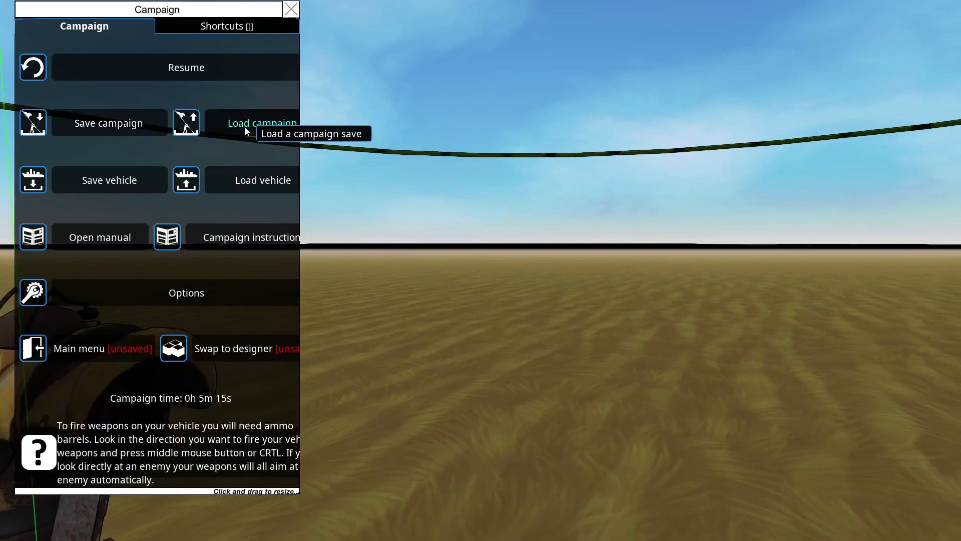
click(248, 183)
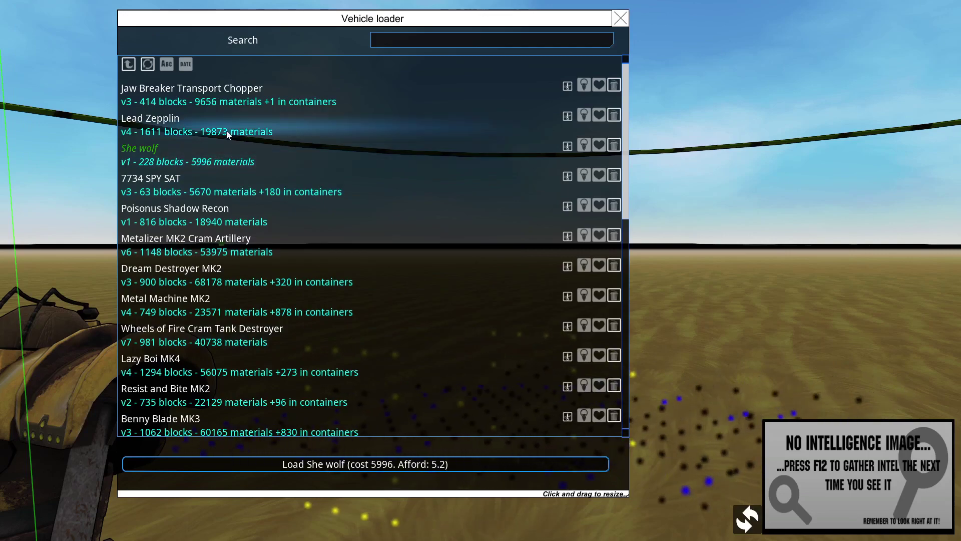
click(234, 99)
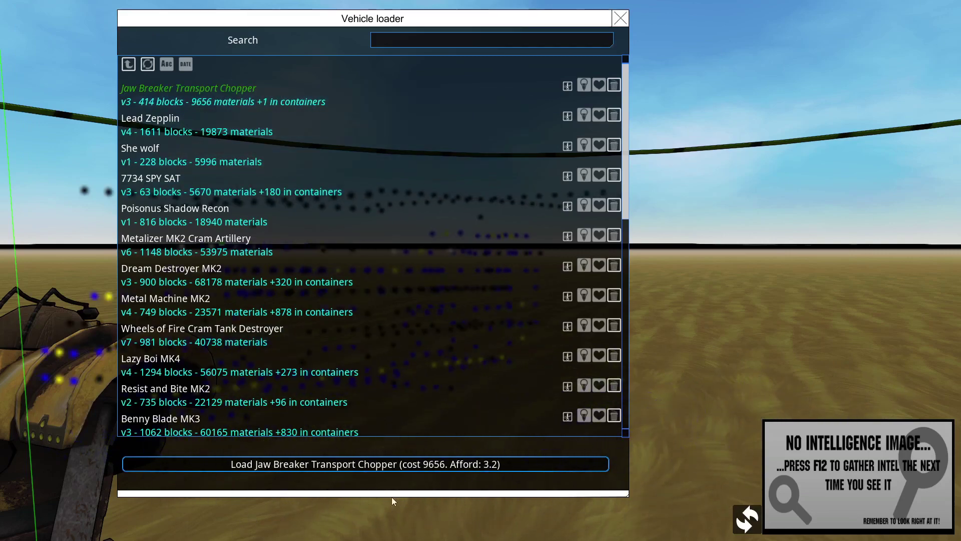
click(395, 465)
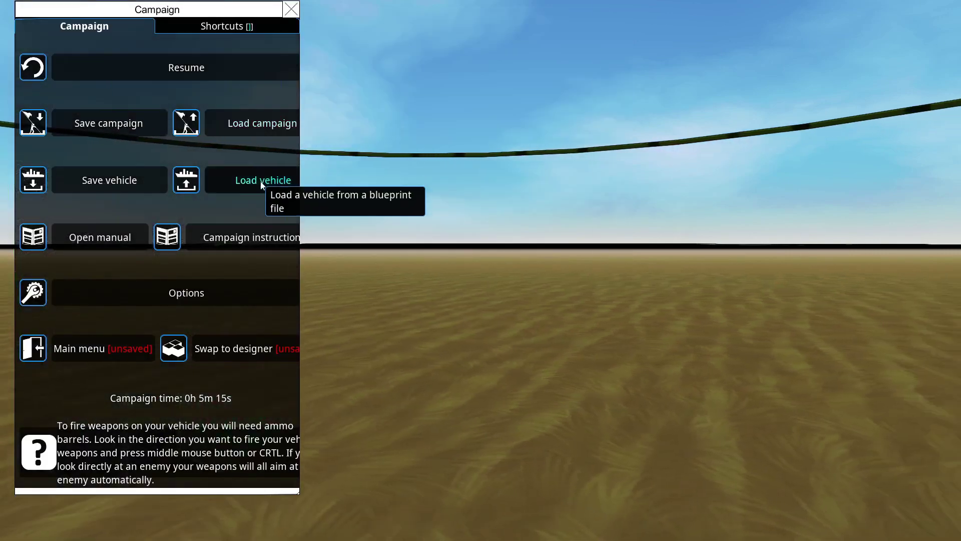
Close the saved vehicle list and campaign menu, and return to the strategic map.
click(262, 180)
click(410, 464)
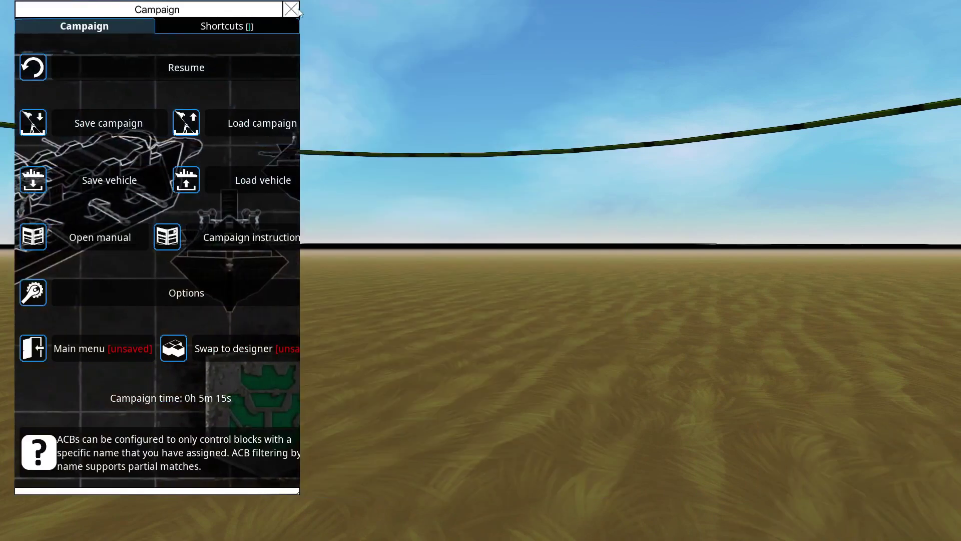
key(Escape)
key(m)
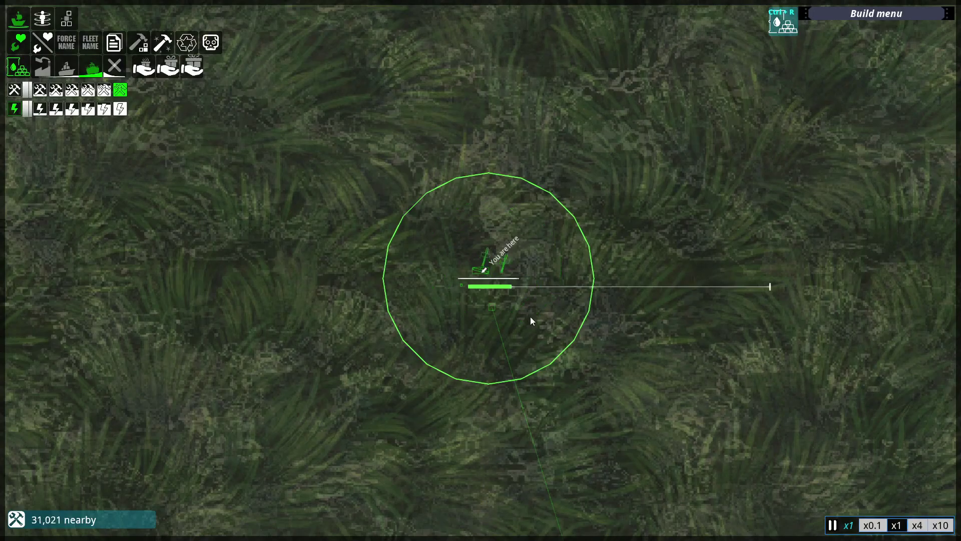
scroll(530, 321, up, 2)
Select the newly loaded chopper and pan the map toward the capture zones.
click(526, 252)
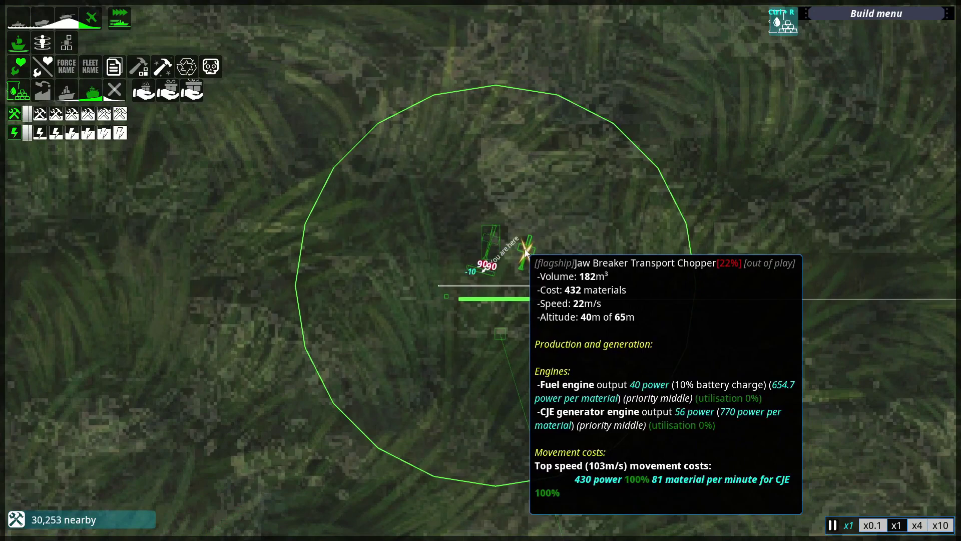
scroll(541, 367, down, 3)
scroll(528, 302, down, 3)
scroll(528, 306, down, 3)
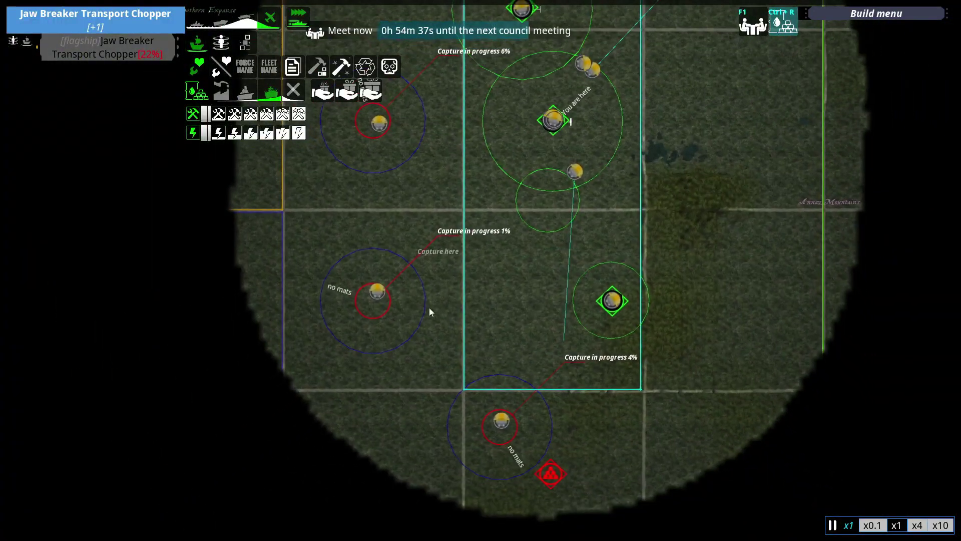
key(s)
key(w)
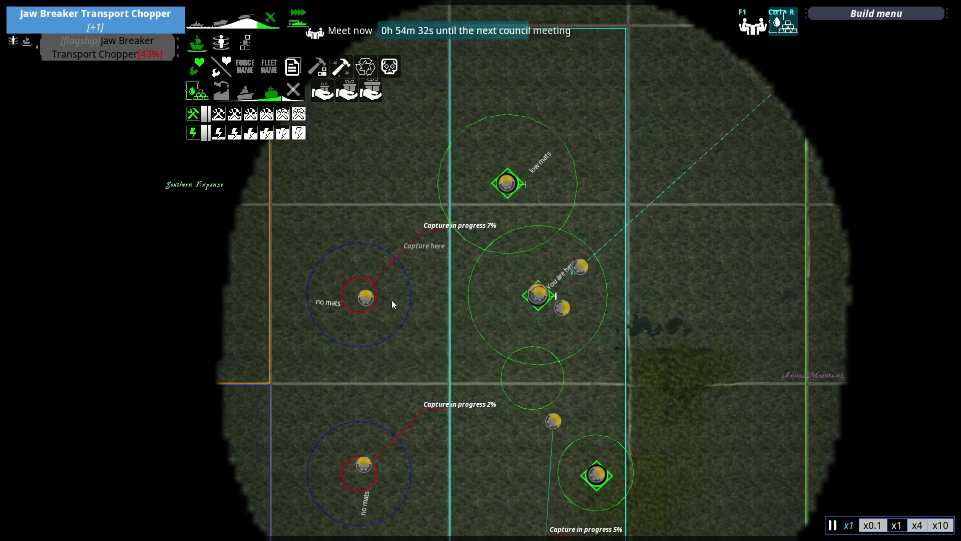
key(s)
key(d)
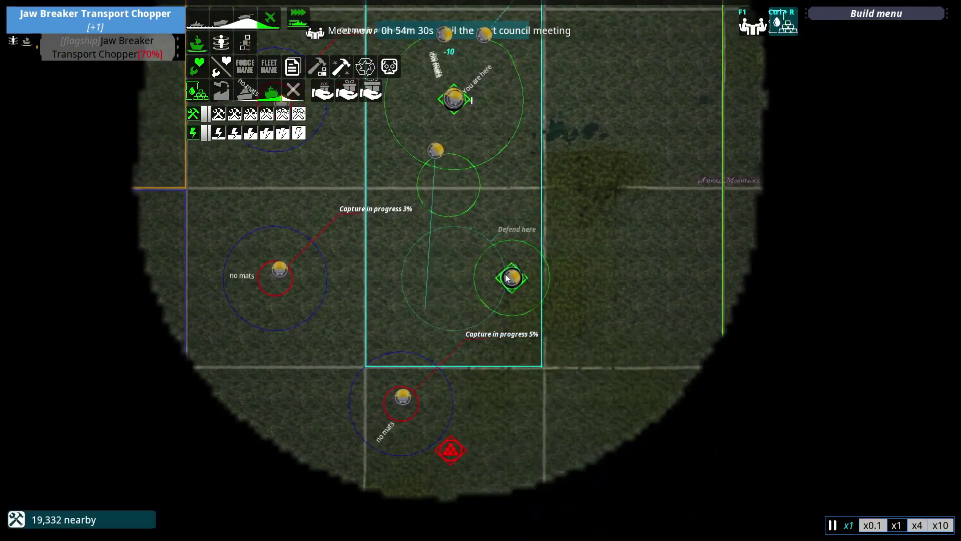
scroll(507, 346, up, 5)
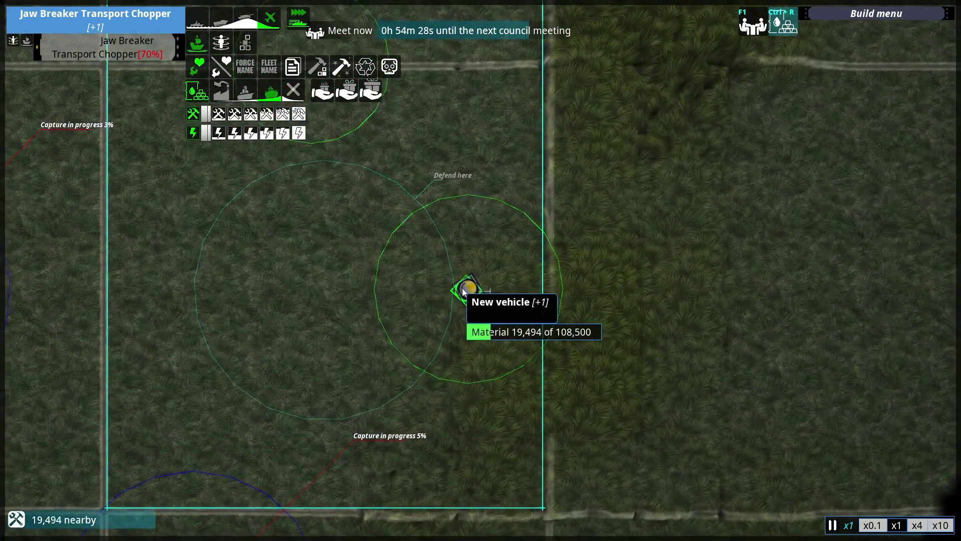
scroll(471, 294, down, 5)
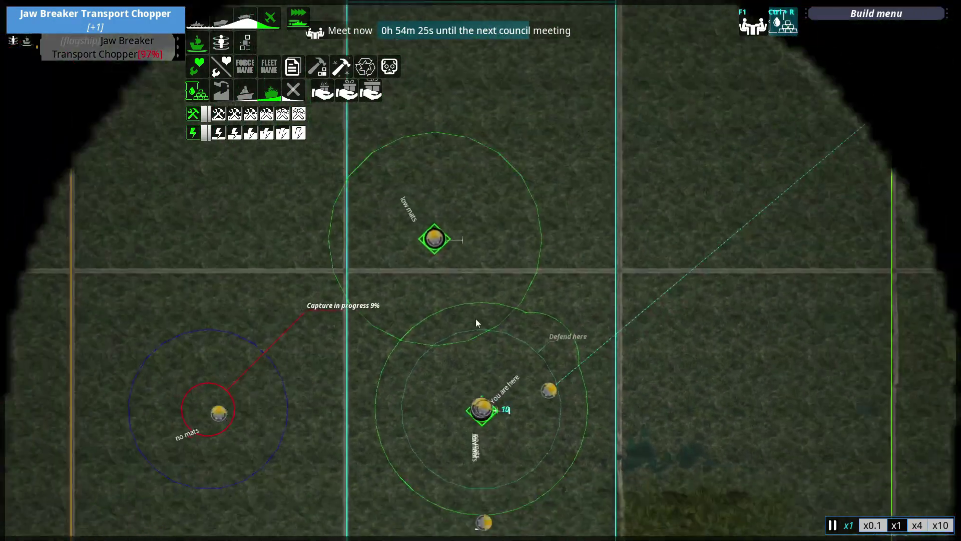
scroll(444, 259, up, 5)
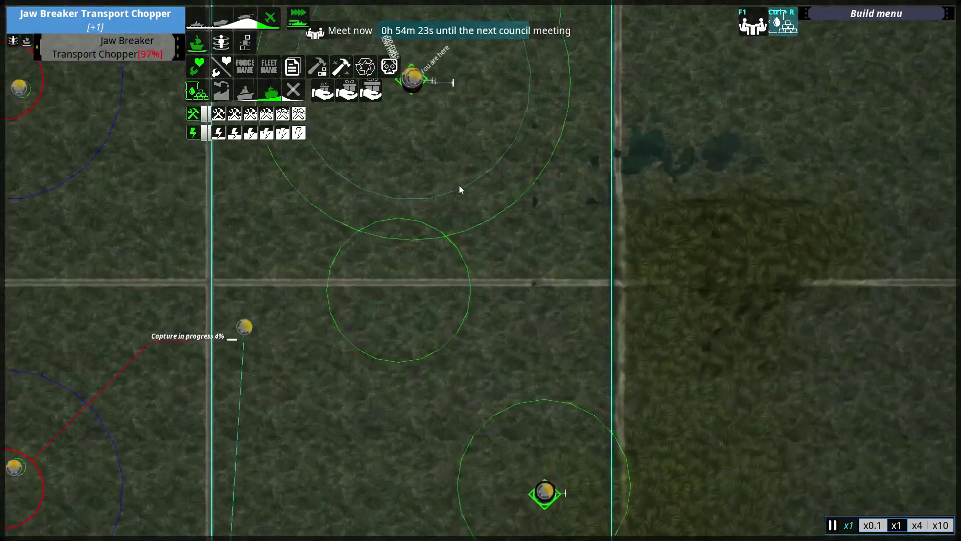
scroll(466, 153, up, 5)
scroll(526, 143, up, 5)
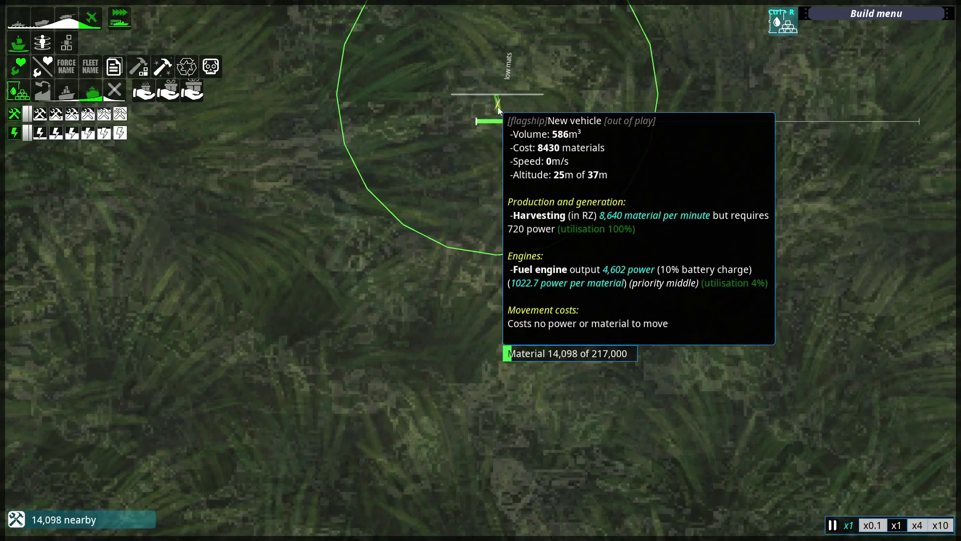
scroll(490, 184, down, 5)
scroll(501, 290, down, 5)
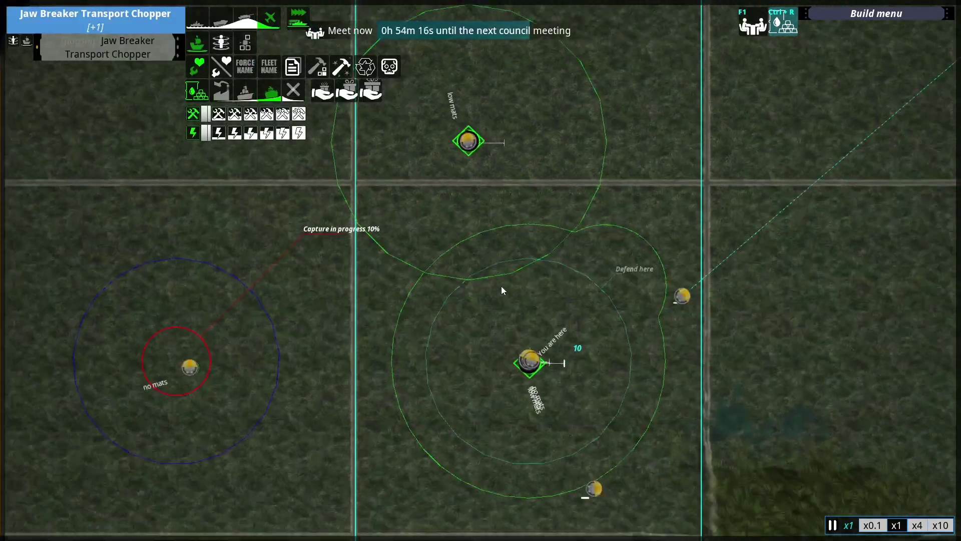
scroll(502, 283, up, 5)
scroll(501, 87, up, 5)
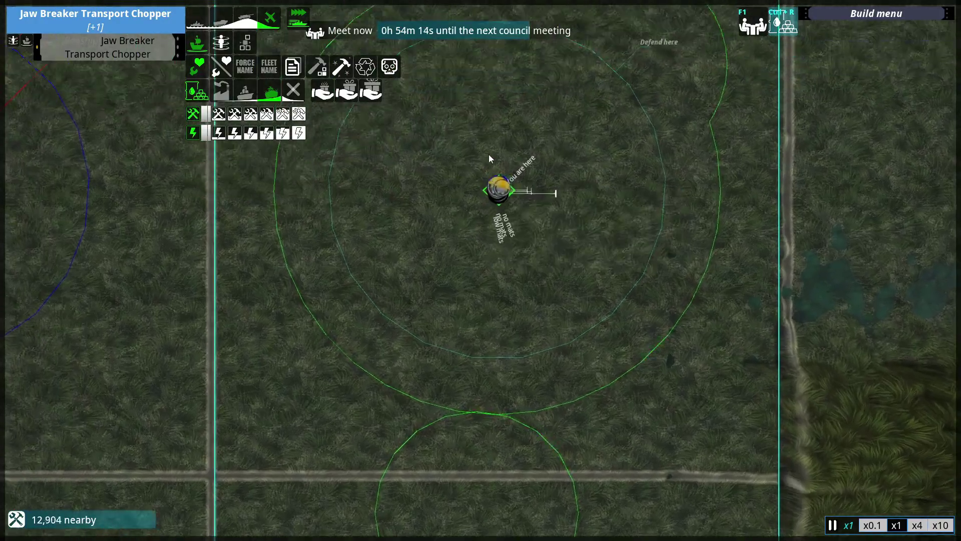
scroll(489, 154, up, 5)
scroll(466, 200, up, 3)
scroll(511, 222, up, 3)
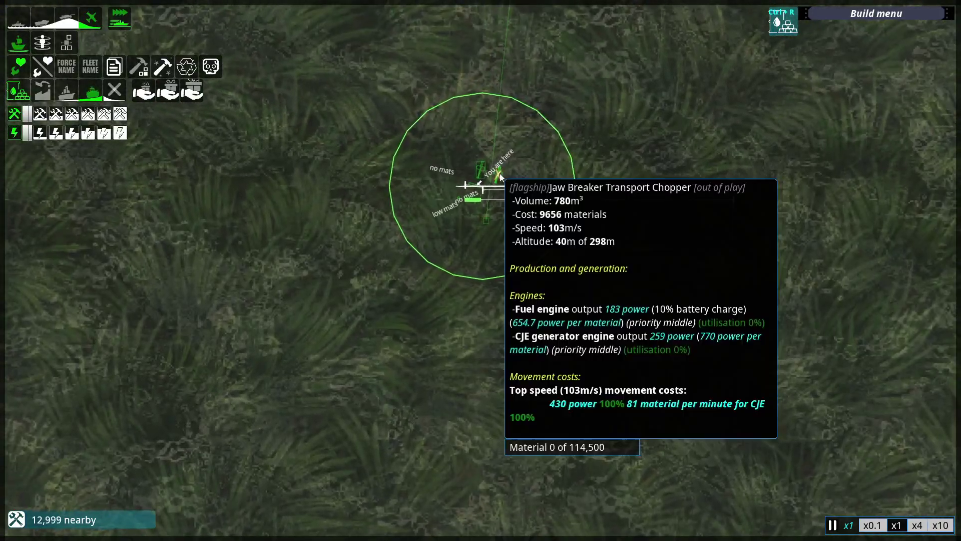
scroll(584, 196, down, 5)
scroll(524, 313, up, 3)
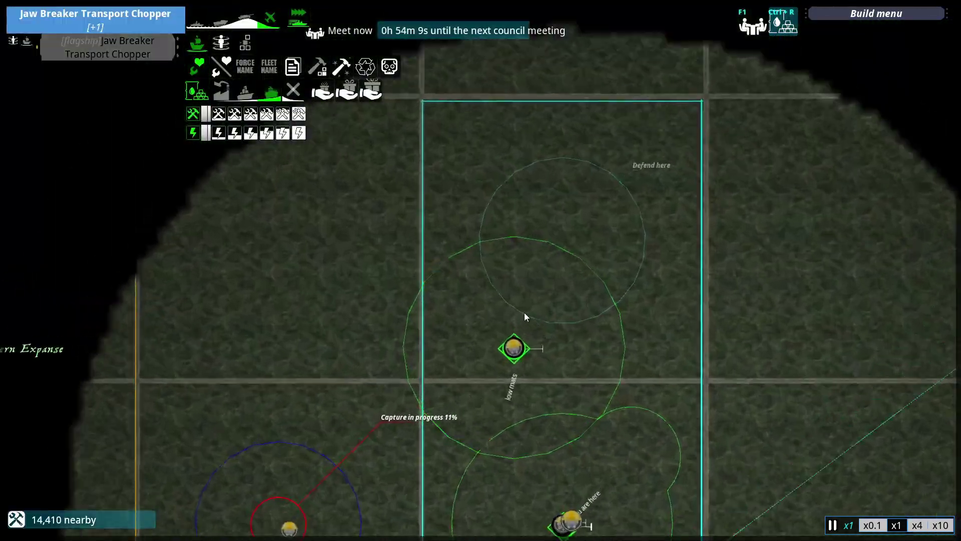
scroll(550, 244, up, 5)
scroll(551, 245, up, 4)
Set the fleet's destination, pan east toward the Annaz Mountains, and take control of the harvester.
right_click(596, 175)
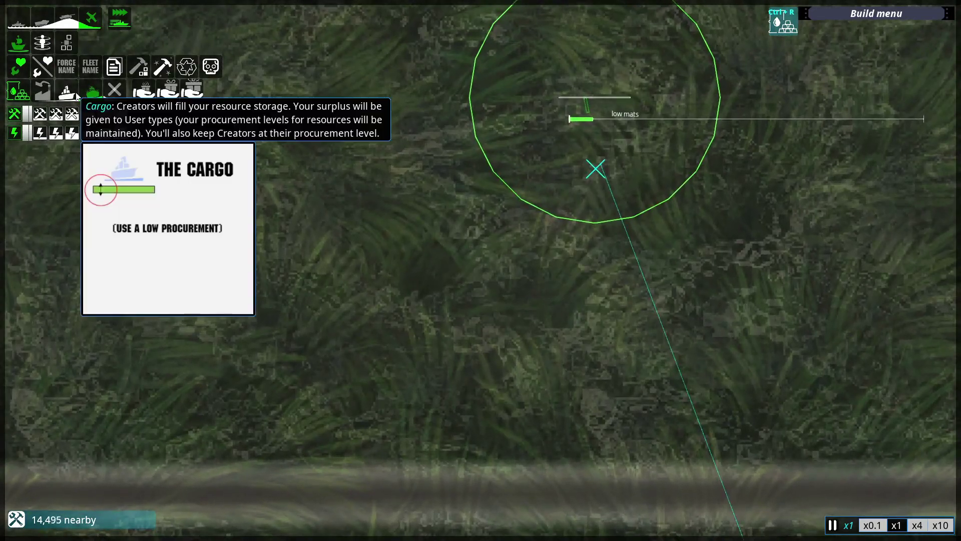
scroll(356, 259, down, 4)
scroll(354, 256, down, 3)
scroll(354, 256, up, 5)
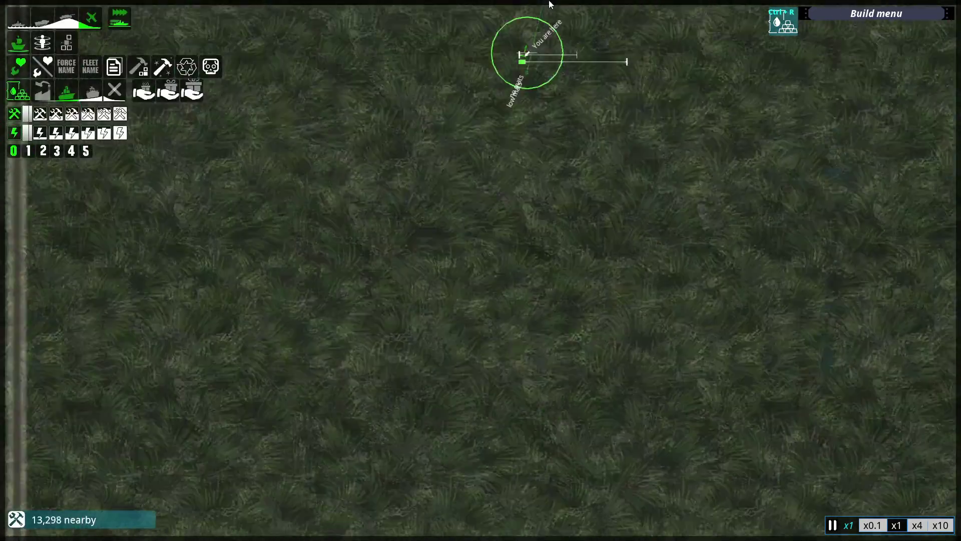
scroll(525, 56, down, 3)
scroll(511, 210, up, 4)
scroll(465, 225, up, 4)
scroll(437, 210, up, 3)
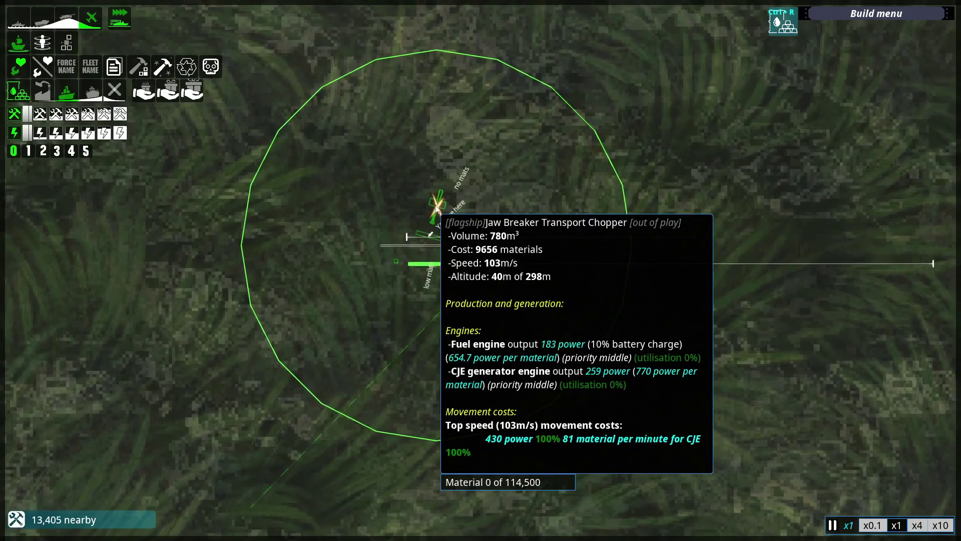
scroll(506, 339, down, 5)
scroll(510, 334, down, 3)
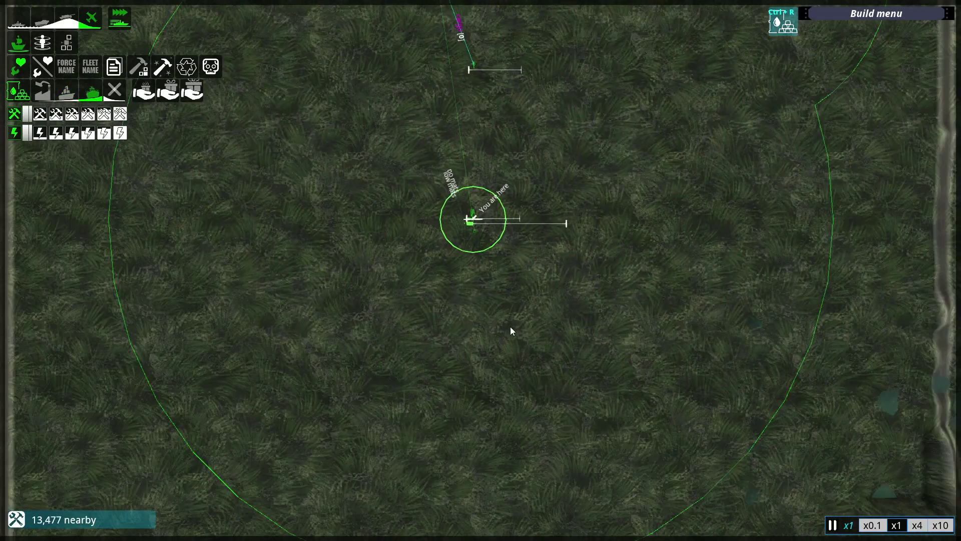
scroll(510, 326, down, 5)
scroll(537, 105, up, 4)
scroll(540, 105, up, 4)
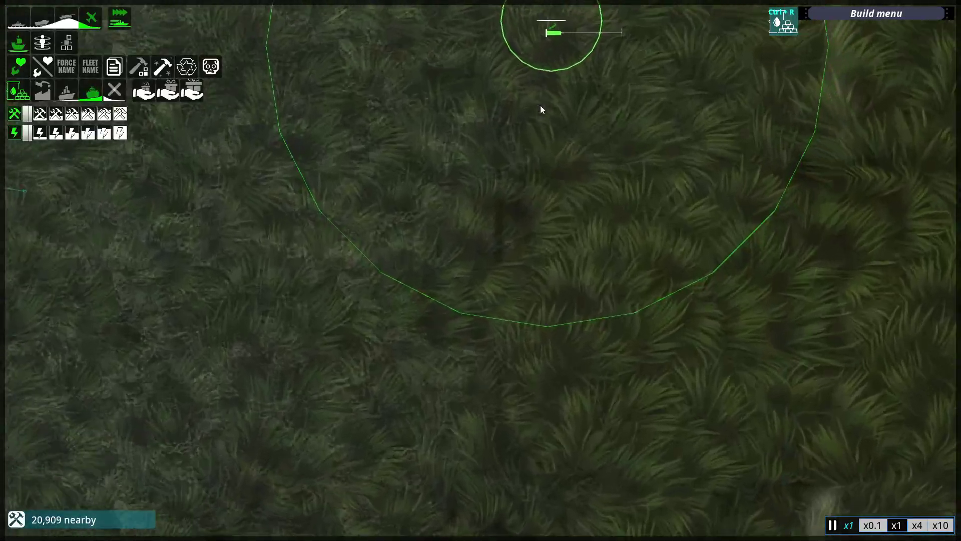
scroll(499, 312, down, 5)
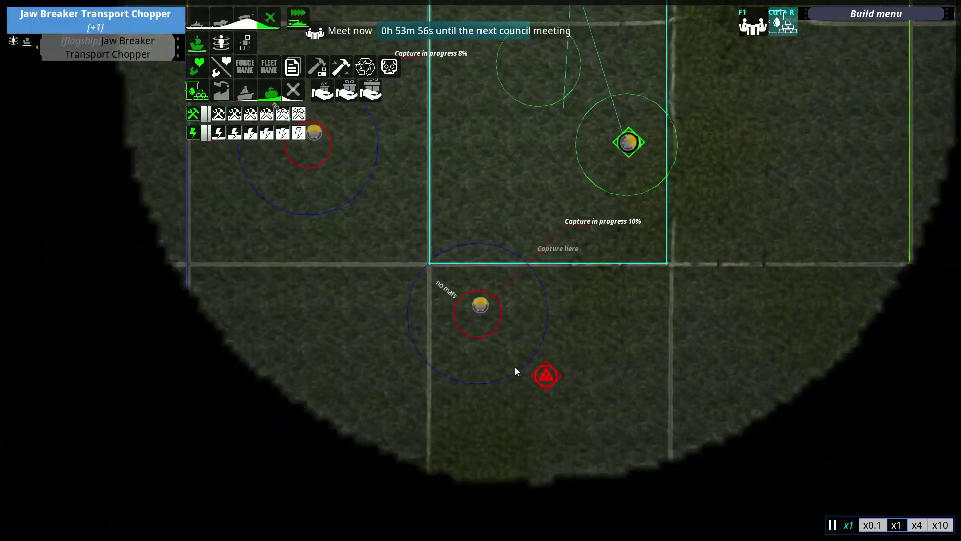
scroll(528, 297, up, 2)
scroll(468, 225, up, 2)
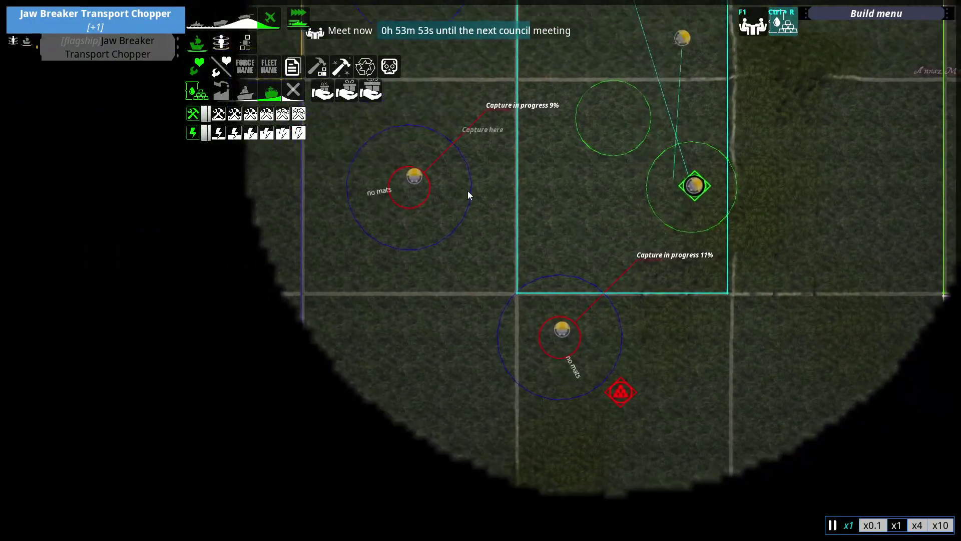
scroll(473, 223, down, 3)
scroll(475, 281, up, 2)
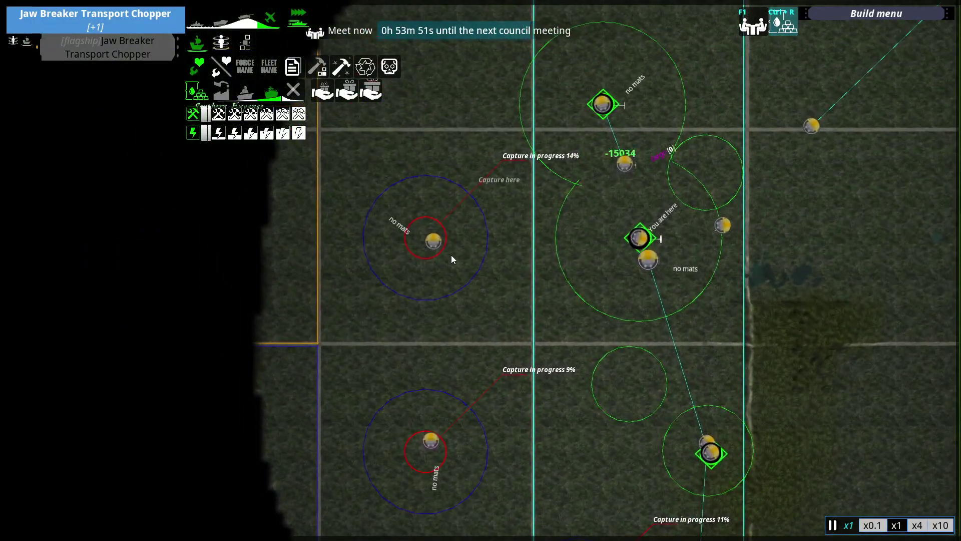
scroll(437, 242, down, 2)
scroll(526, 270, up, 3)
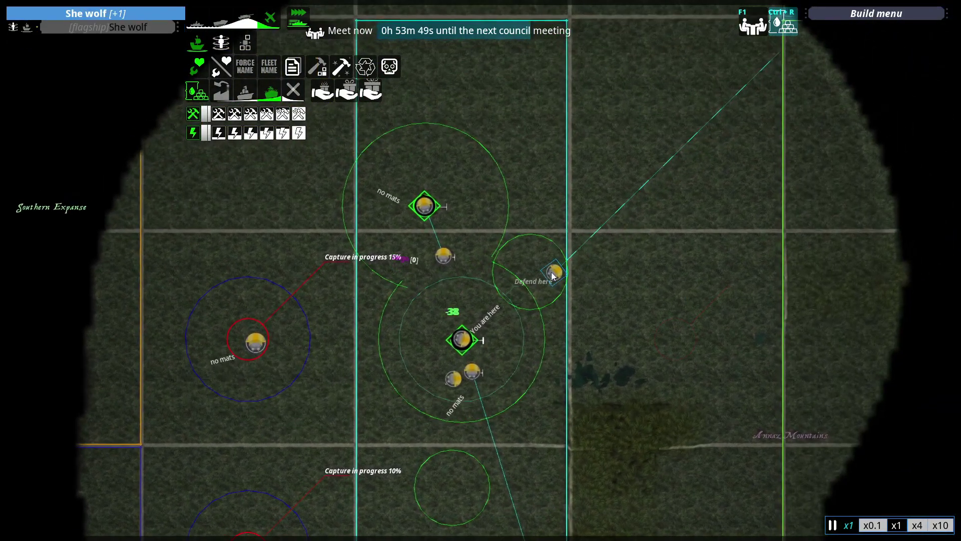
scroll(474, 248, down, 2)
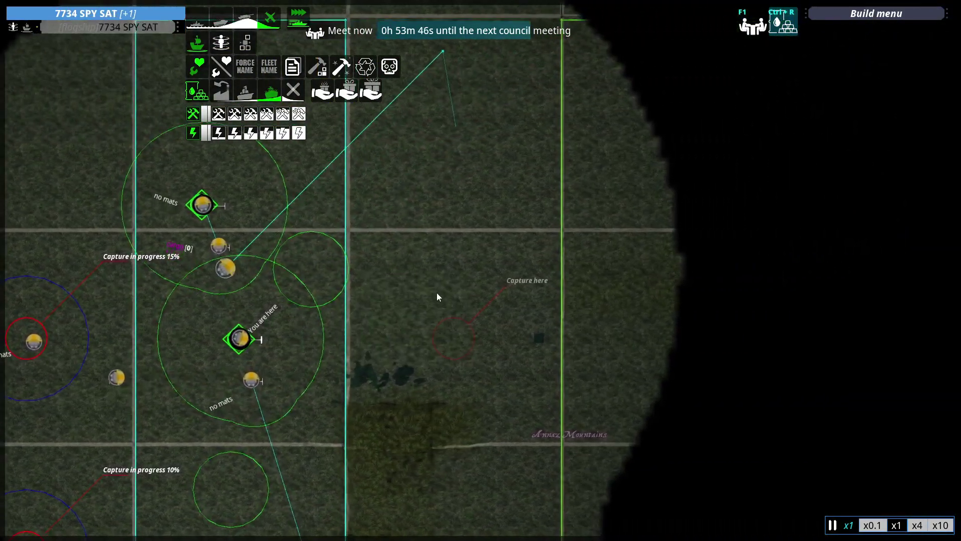
scroll(533, 188, up, 2)
drag(533, 188, 424, 198)
scroll(424, 198, up, 3)
scroll(444, 208, up, 5)
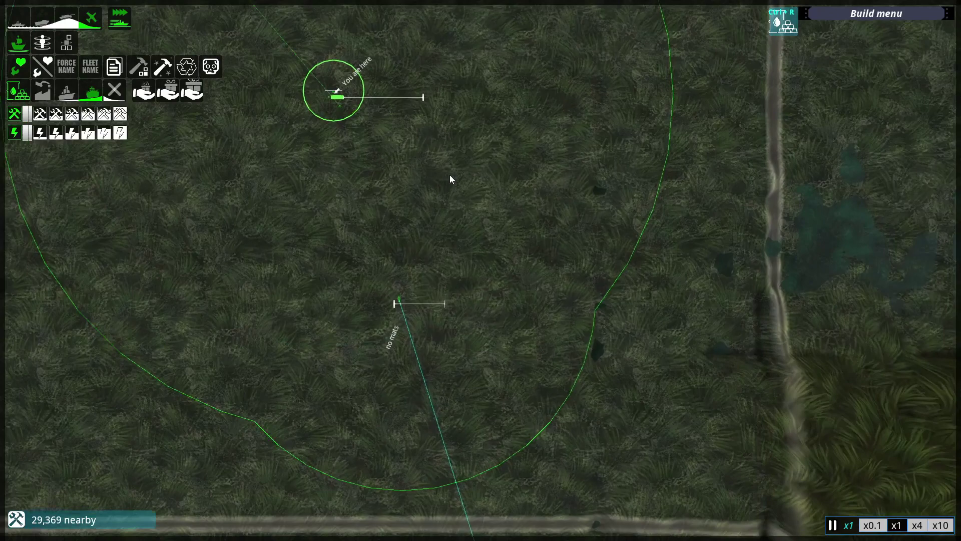
scroll(414, 219, up, 2)
scroll(448, 103, up, 2)
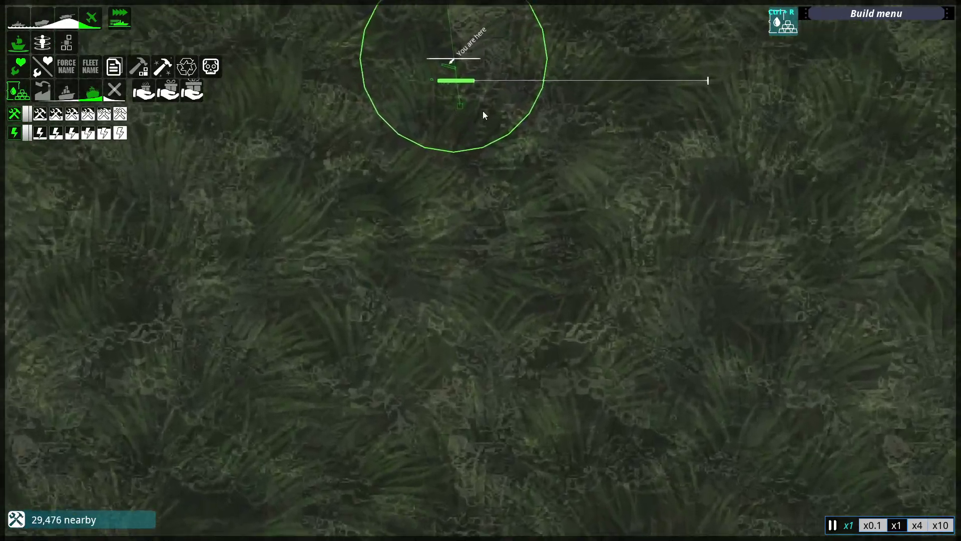
scroll(483, 111, up, 2)
scroll(428, 166, up, 2)
scroll(439, 337, down, 4)
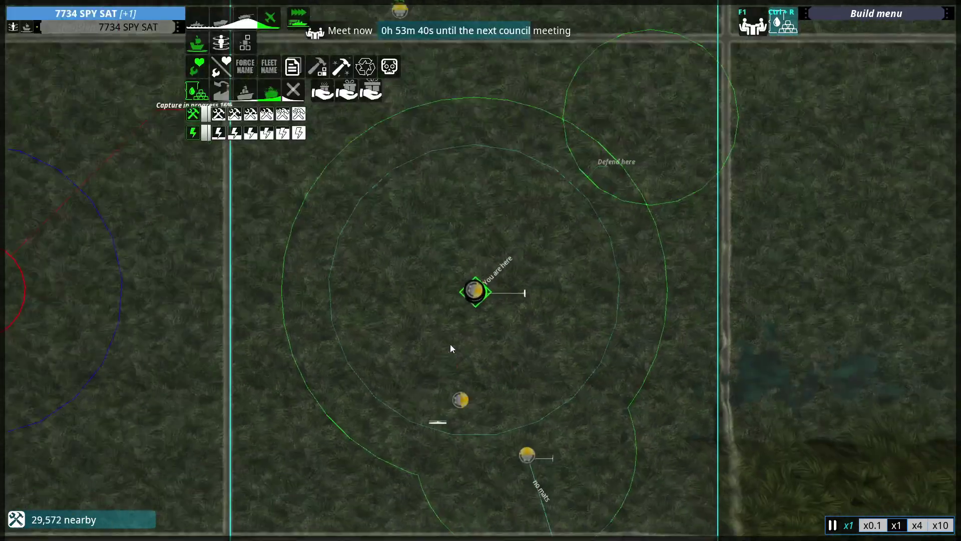
scroll(450, 344, down, 4)
scroll(516, 285, down, 2)
scroll(478, 240, up, 5)
scroll(436, 226, up, 3)
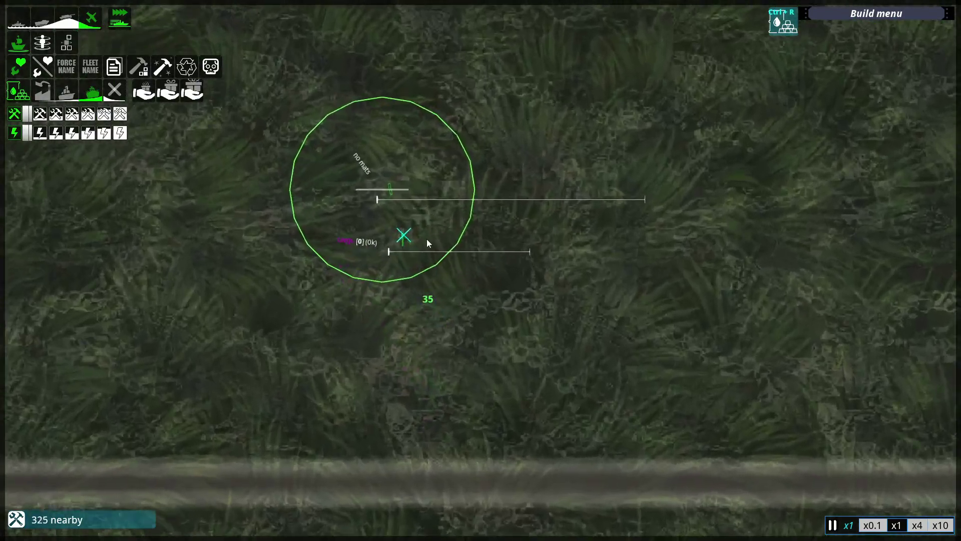
scroll(398, 222, up, 2)
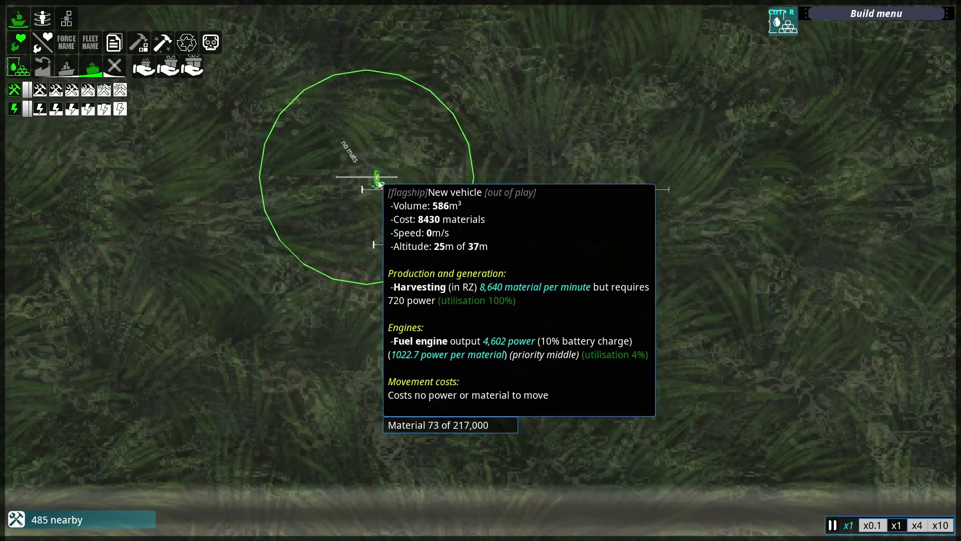
click(393, 231)
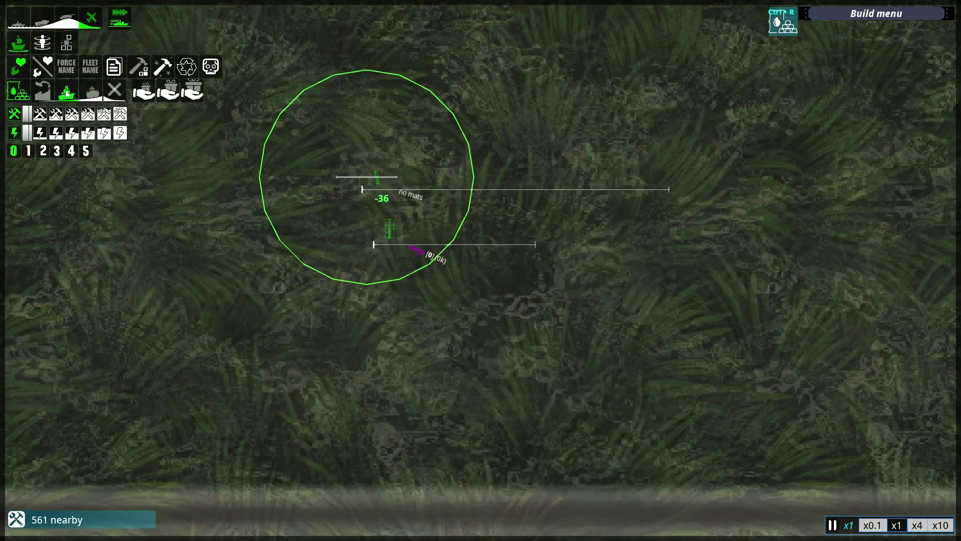
scroll(457, 451, down, 5)
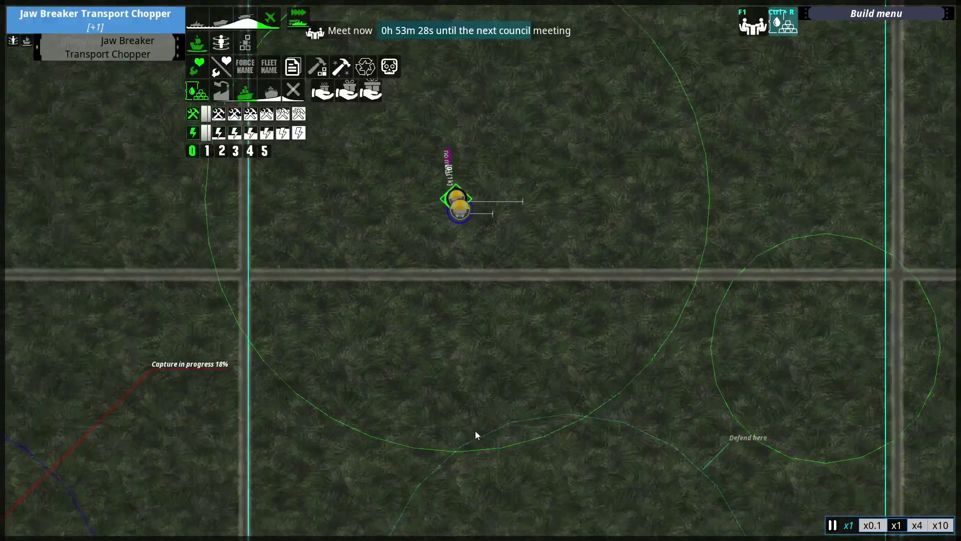
scroll(475, 420, up, 3)
scroll(480, 376, up, 2)
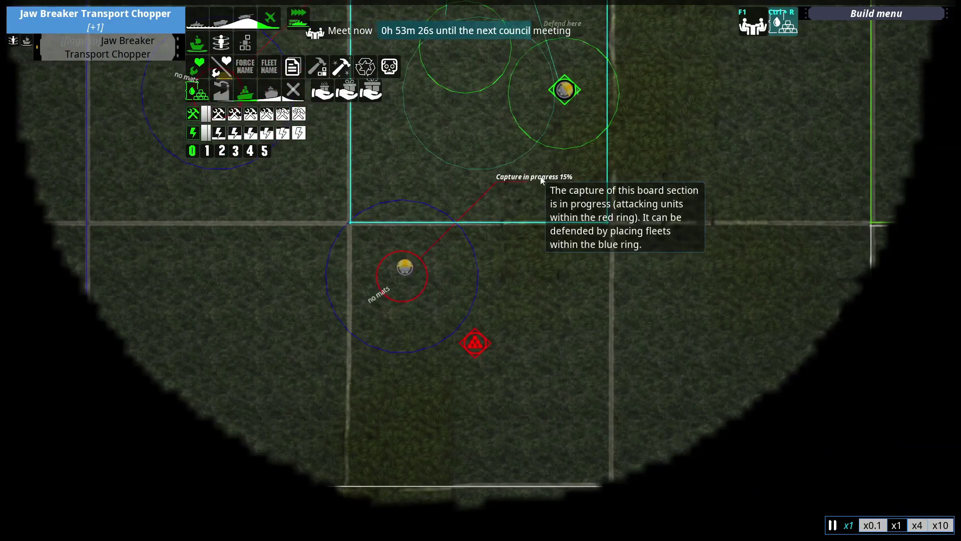
scroll(489, 316, down, 2)
scroll(466, 226, up, 2)
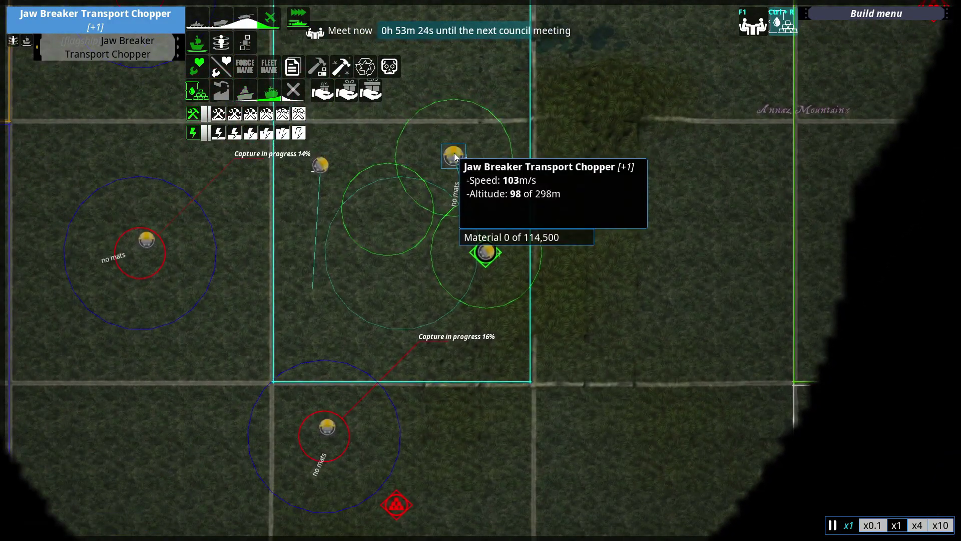
scroll(464, 272, up, 3)
scroll(421, 182, up, 3)
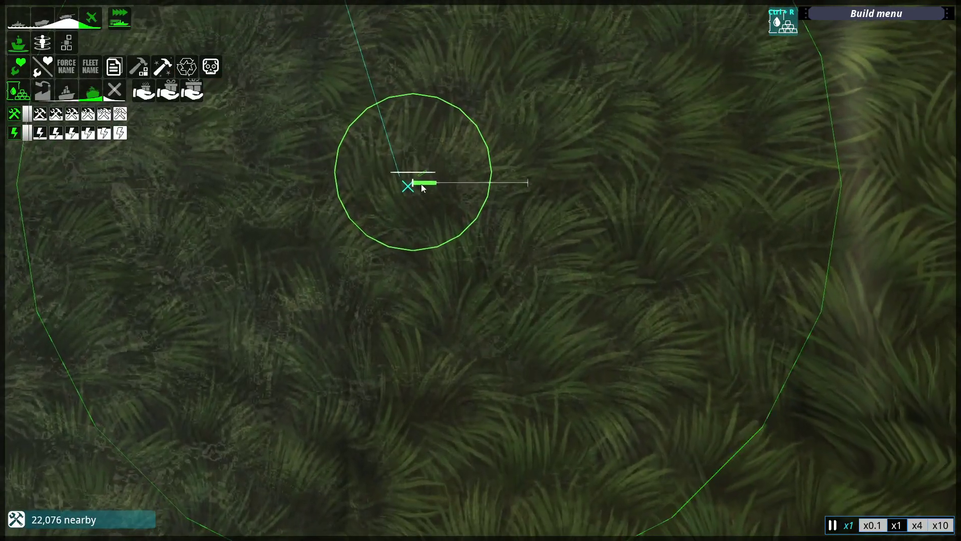
scroll(427, 172, down, 3)
scroll(403, 325, down, 3)
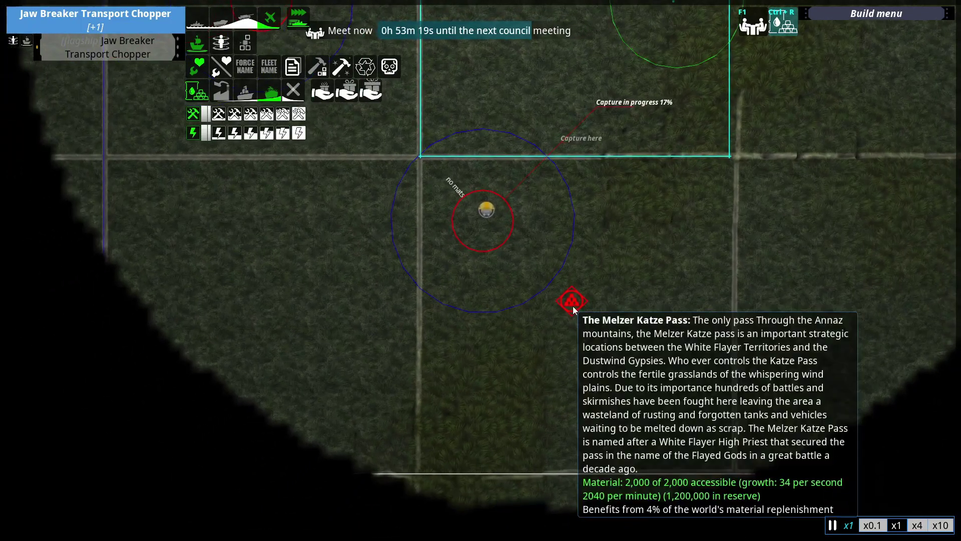
scroll(456, 237, up, 2)
Pan across the strategic map, select the chopper's fleet, and check the capture circles.
mouse_move(456, 237)
mouse_down()
mouse_move(661, 242)
mouse_move(586, 345)
mouse_up()
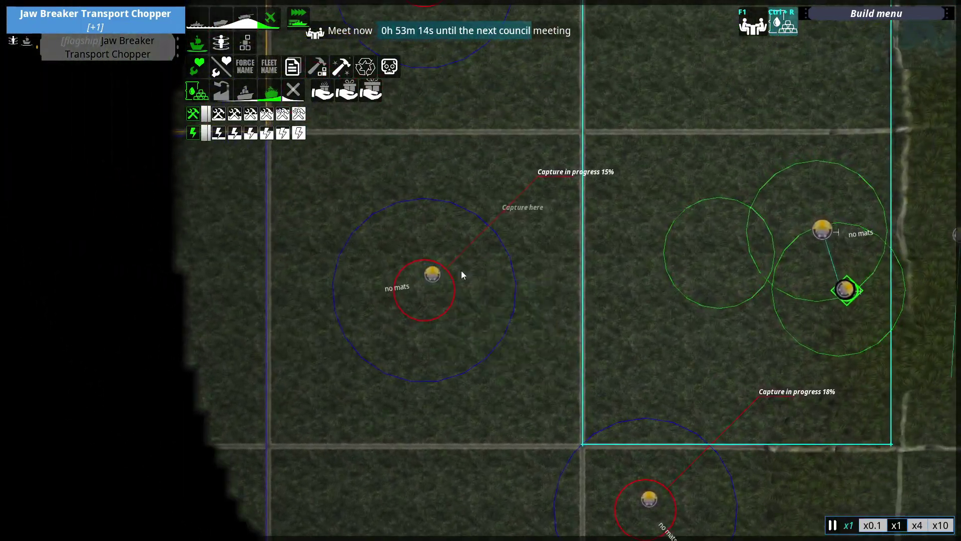
mouse_move(461, 275)
mouse_down()
mouse_move(285, 197)
mouse_move(481, 262)
mouse_move(556, 202)
mouse_move(561, 150)
mouse_up()
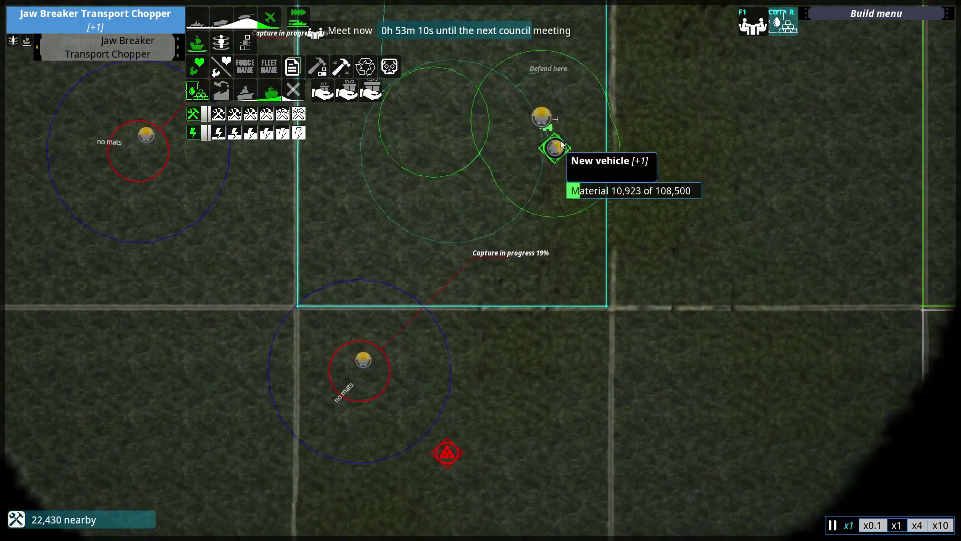
click(543, 142)
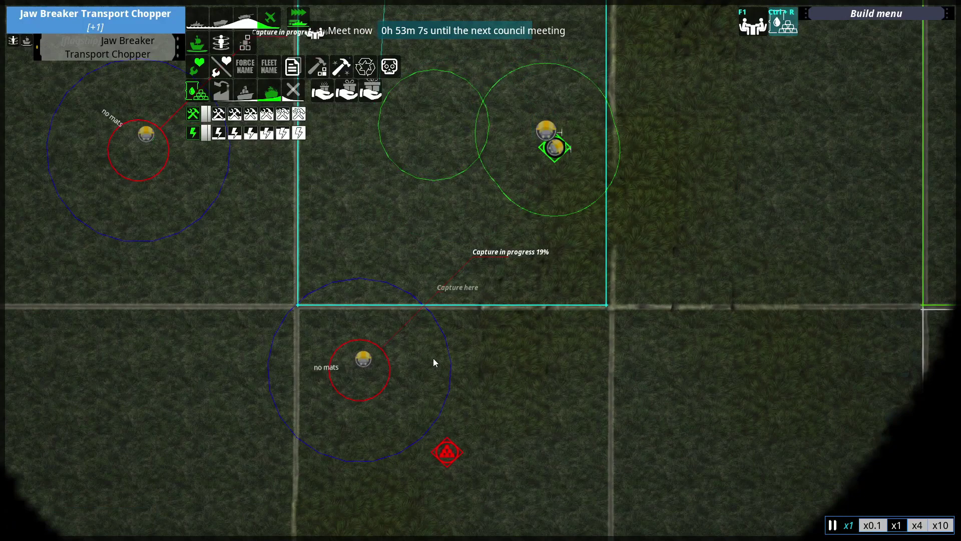
scroll(434, 363, down, 4)
drag(436, 346, 544, 246)
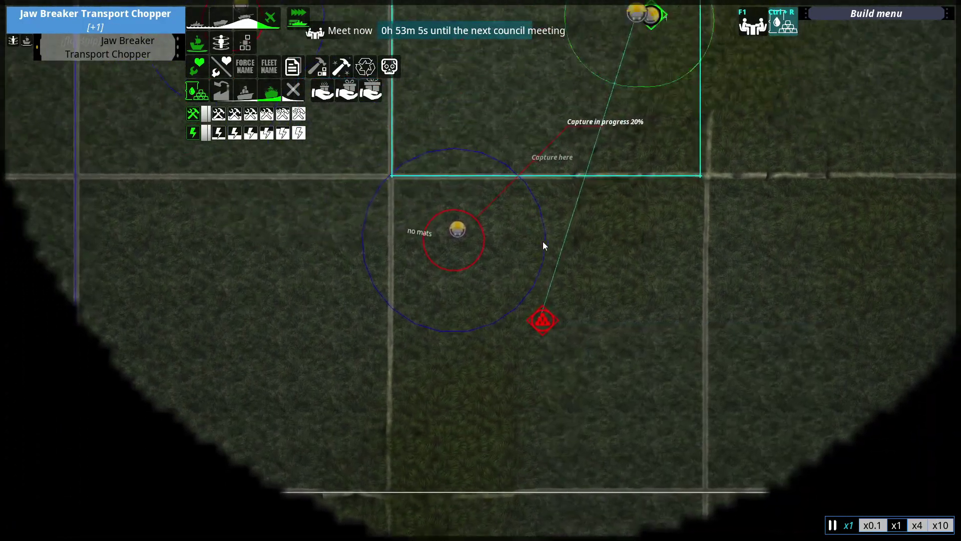
scroll(543, 241, down, 3)
drag(496, 278, 632, 353)
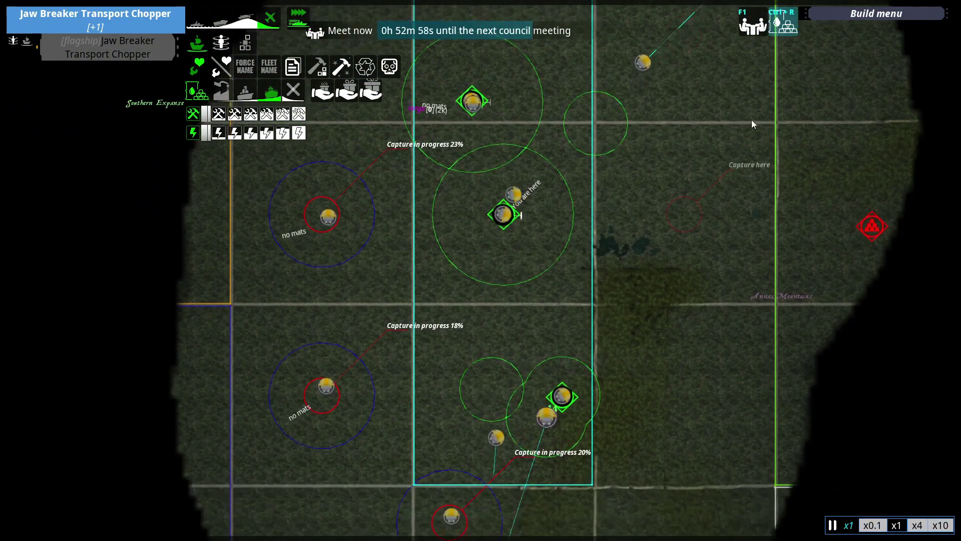
Open the campaign score information, view faction Relationships, then close the window.
click(758, 27)
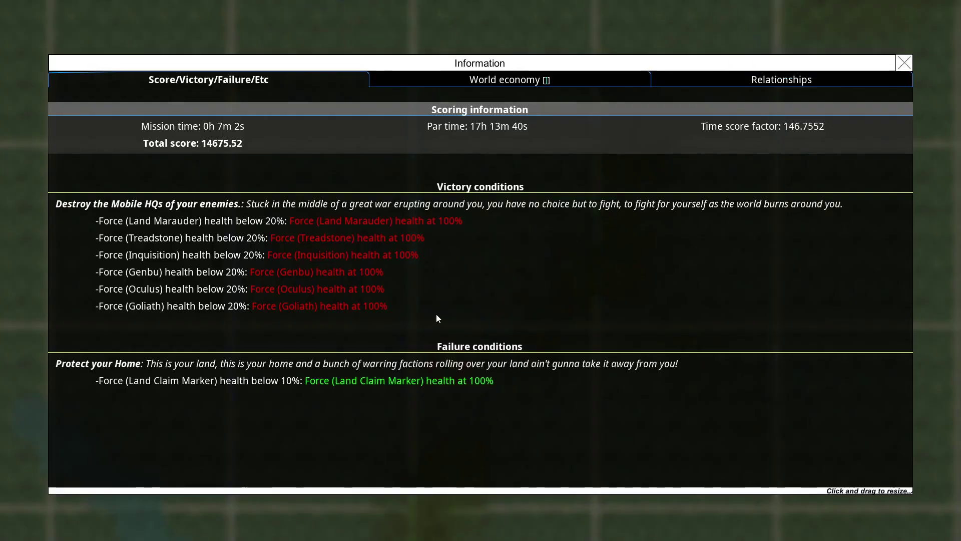
click(710, 79)
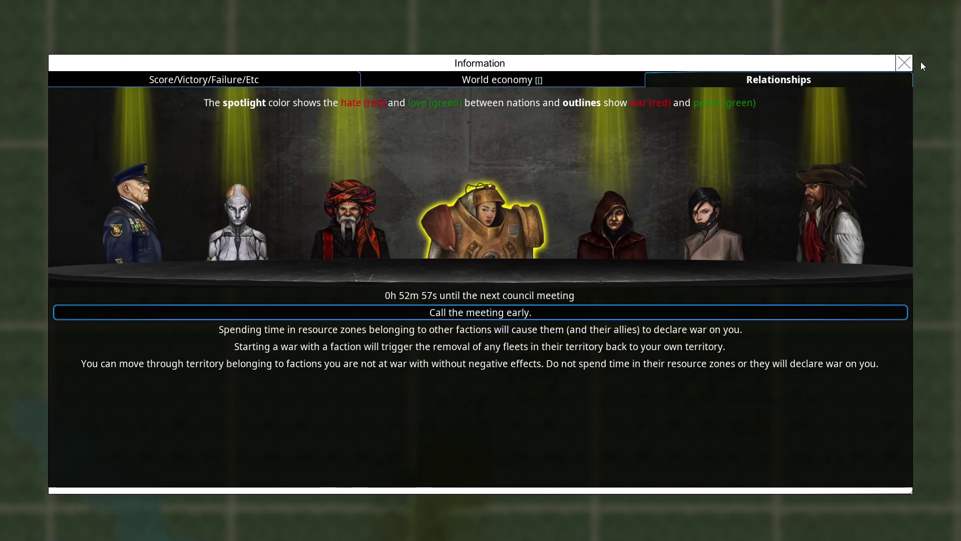
click(904, 63)
scroll(635, 301, up, 2)
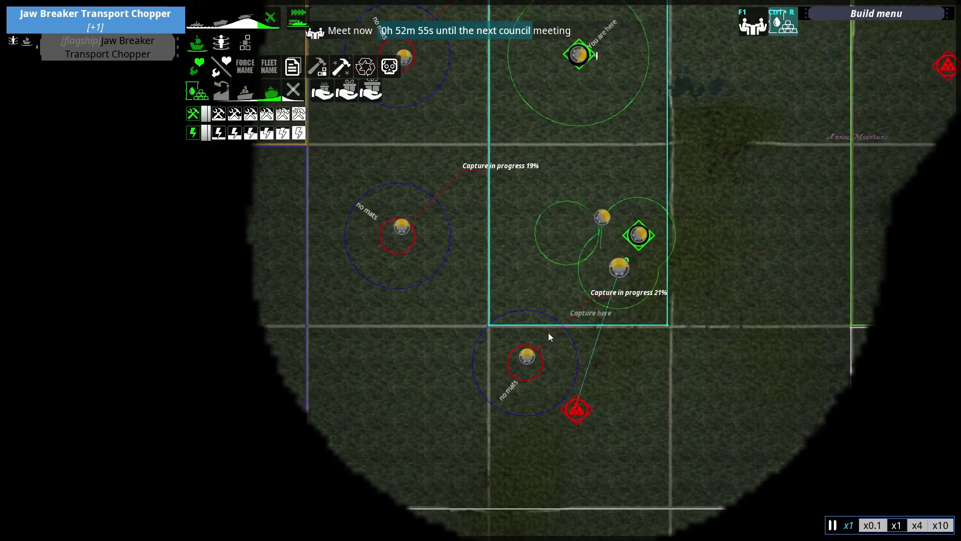
scroll(548, 331, up, 2)
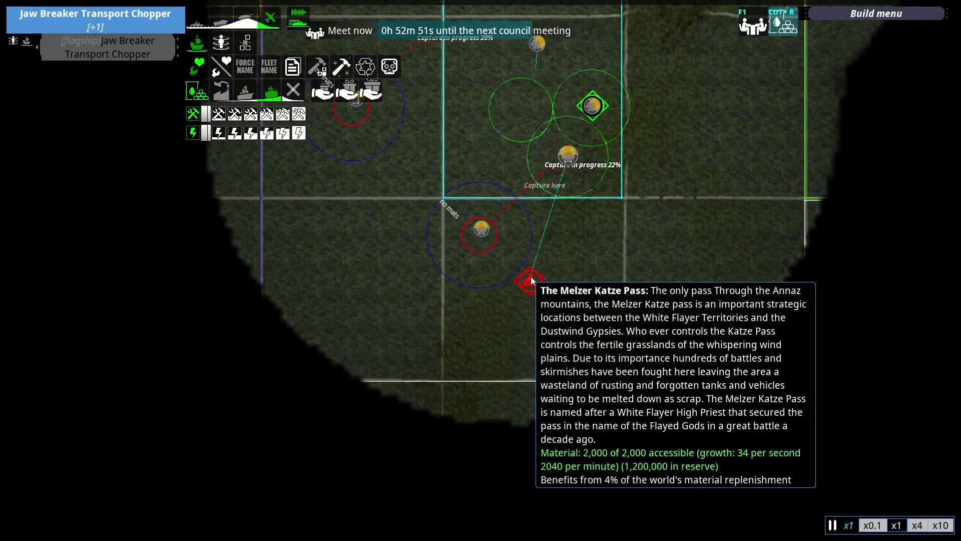
scroll(532, 280, down, 3)
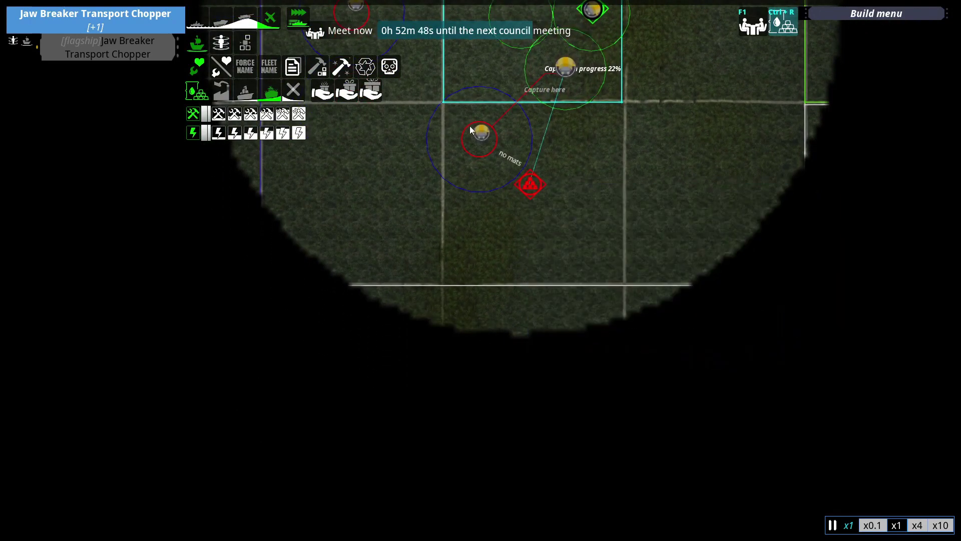
scroll(479, 134, down, 3)
scroll(503, 248, down, 2)
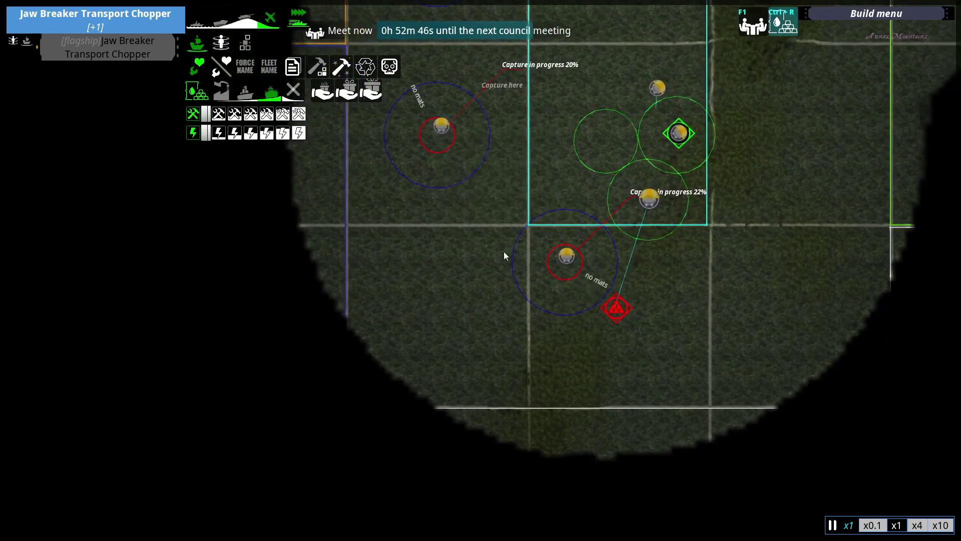
scroll(531, 222, down, 2)
scroll(537, 257, up, 2)
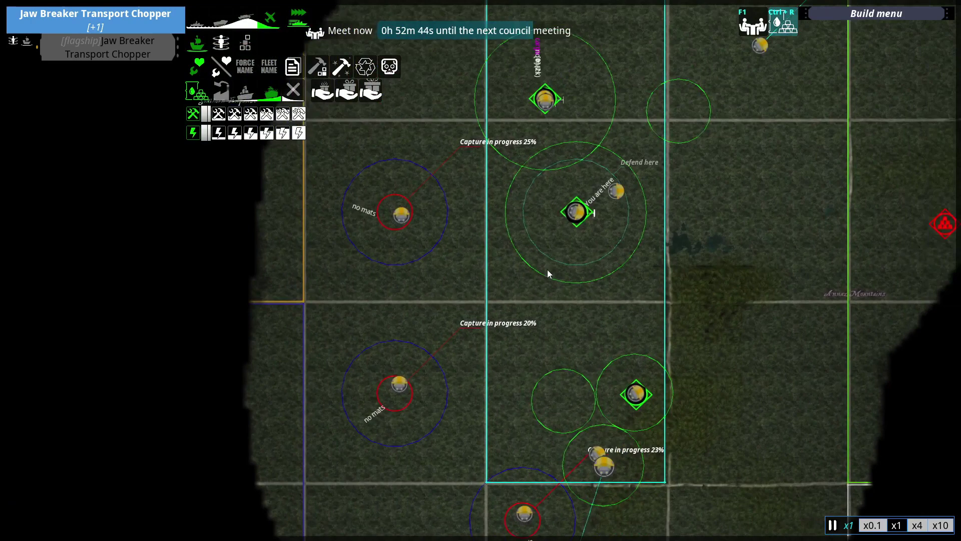
scroll(589, 199, down, 3)
scroll(589, 199, down, 3)
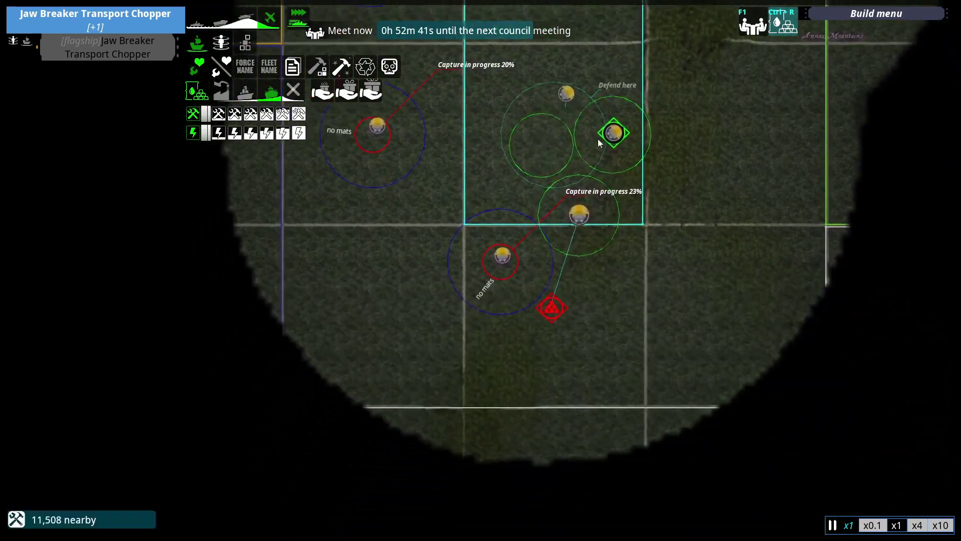
scroll(571, 151, up, 2)
scroll(593, 168, down, 2)
scroll(605, 145, up, 2)
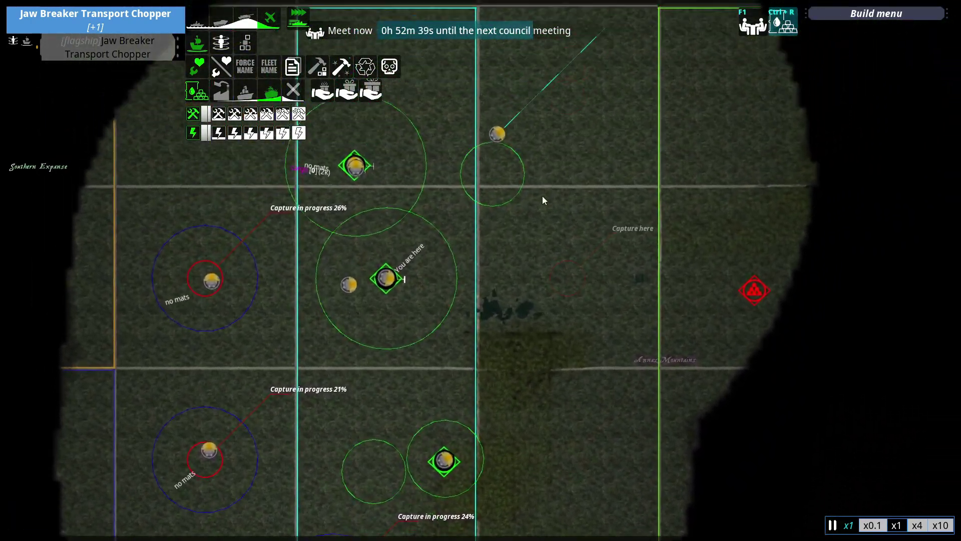
scroll(528, 149, down, 3)
scroll(539, 141, down, 2)
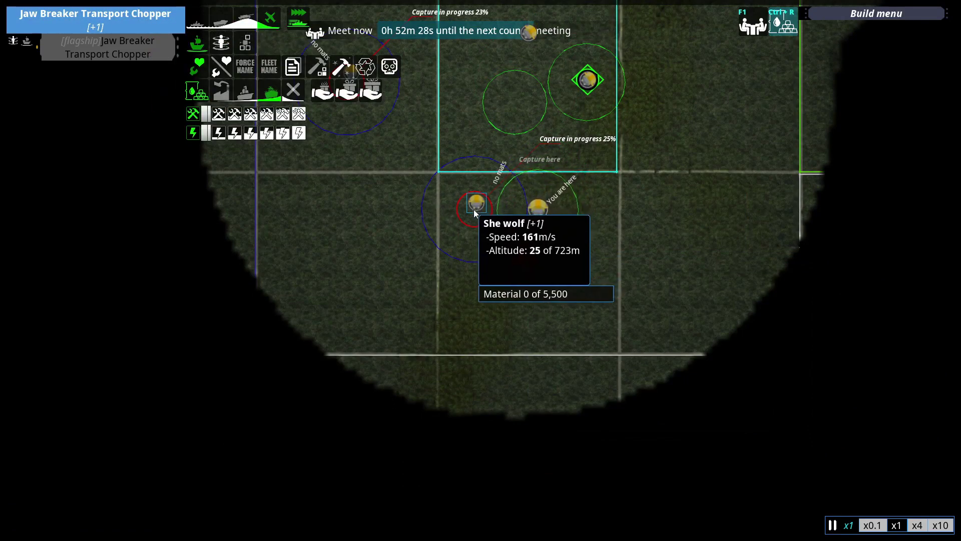
scroll(474, 214, up, 6)
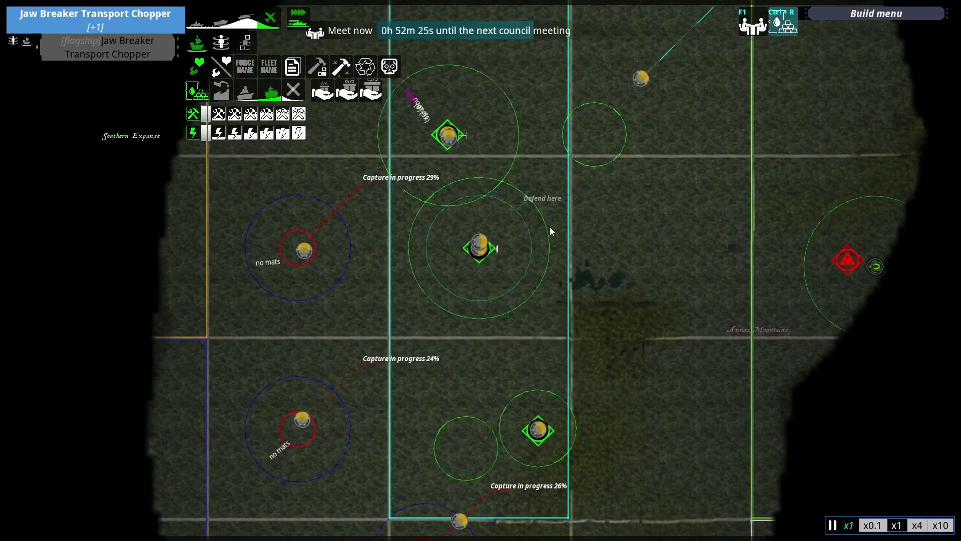
Pan over the defended squares, then zoom onto the Jaw Breaker Transport Chopper.
mouse_move(550, 232)
mouse_down()
mouse_move(445, 327)
mouse_move(458, 238)
mouse_move(537, 351)
mouse_move(487, 328)
mouse_up()
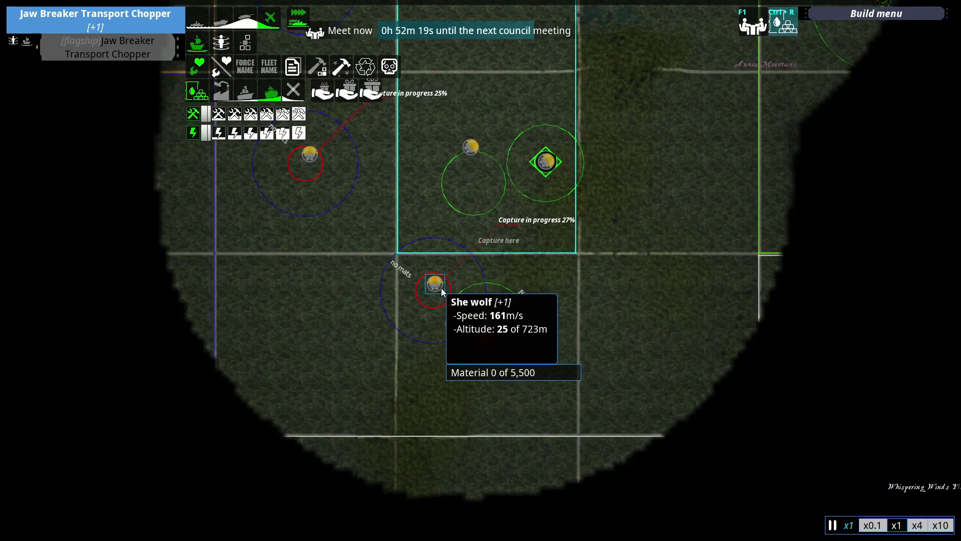
mouse_move(441, 287)
mouse_down()
mouse_move(569, 299)
mouse_move(551, 234)
mouse_up()
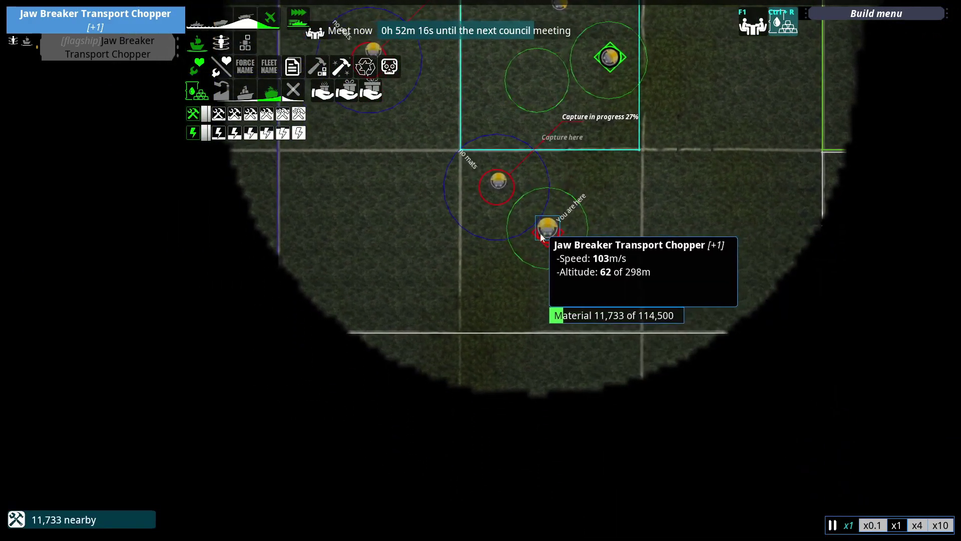
double_click(545, 229)
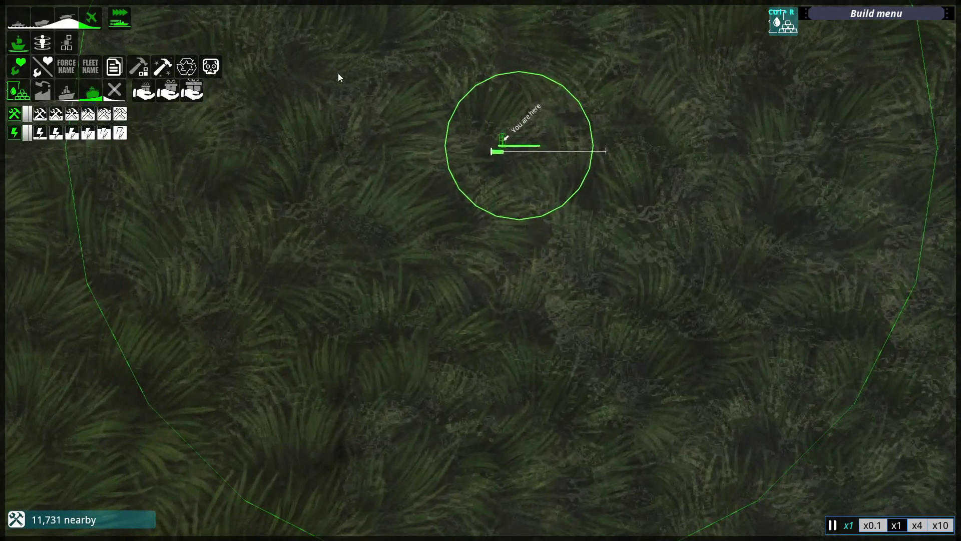
Build a wooden beam on the chopper from three Wood square corner blocks.
key(Tab)
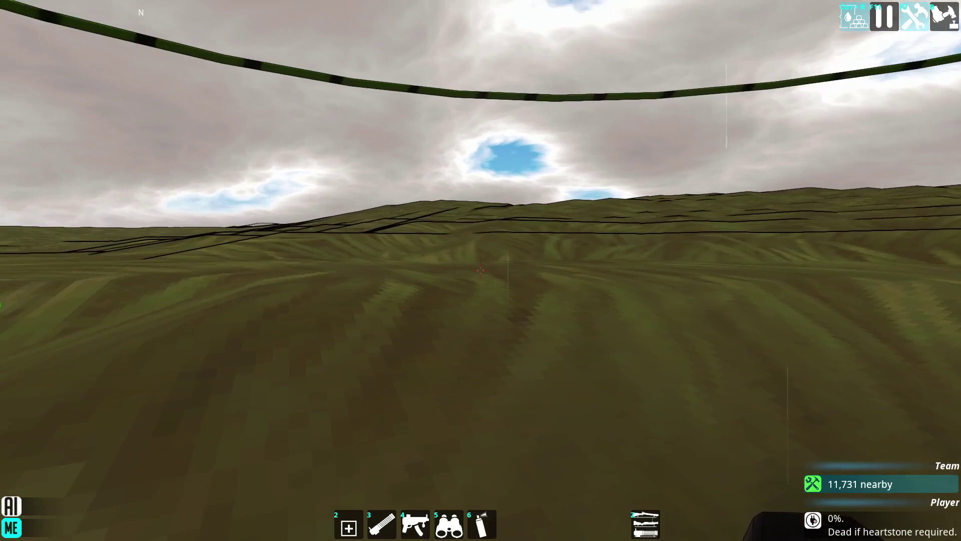
key(b)
key(e)
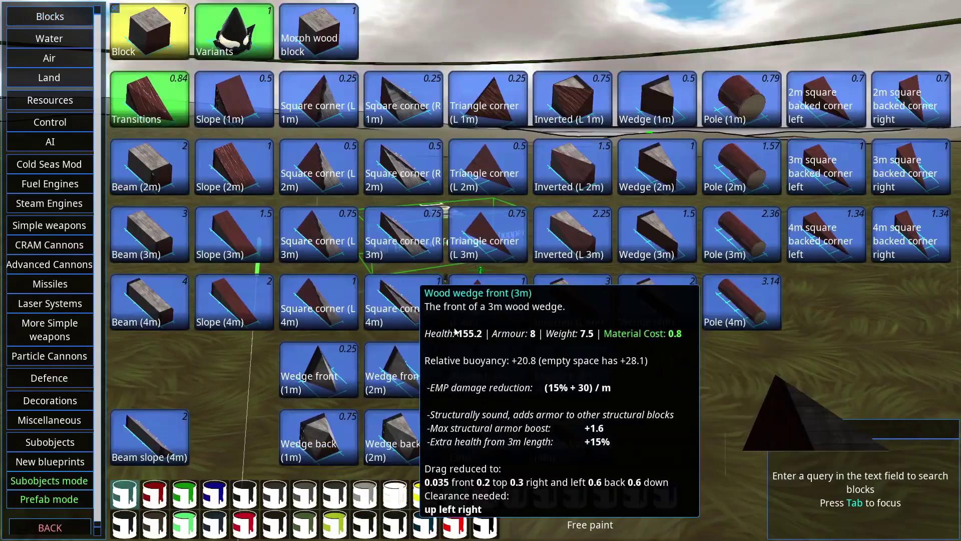
click(403, 308)
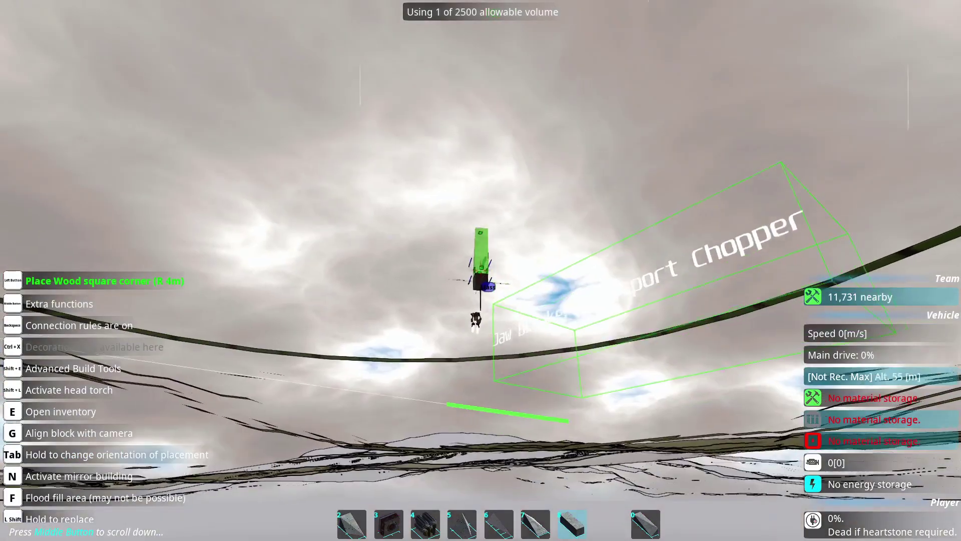
click(480, 270)
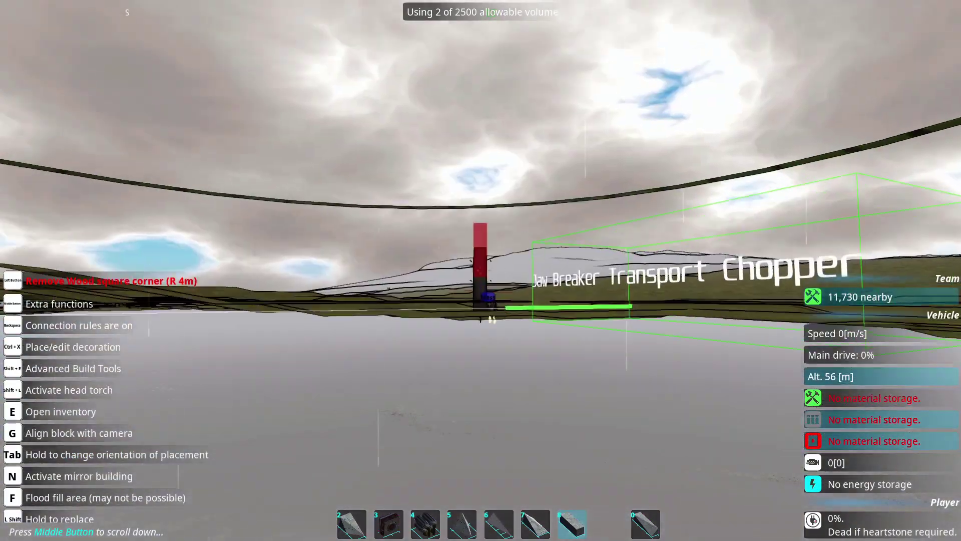
click(480, 270)
click(480, 270)
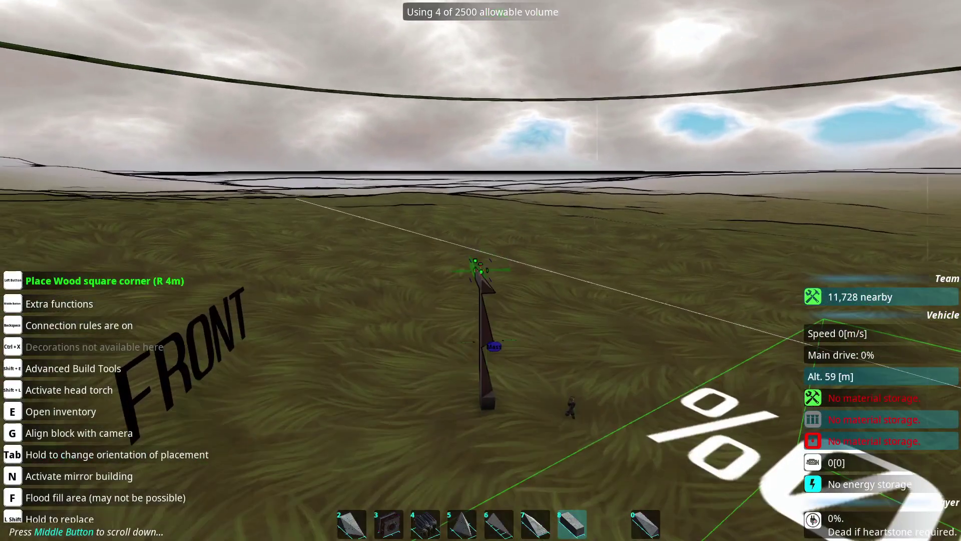
Place the Glorious land harvester prefab on the chopper, then exit building to the map.
key(e)
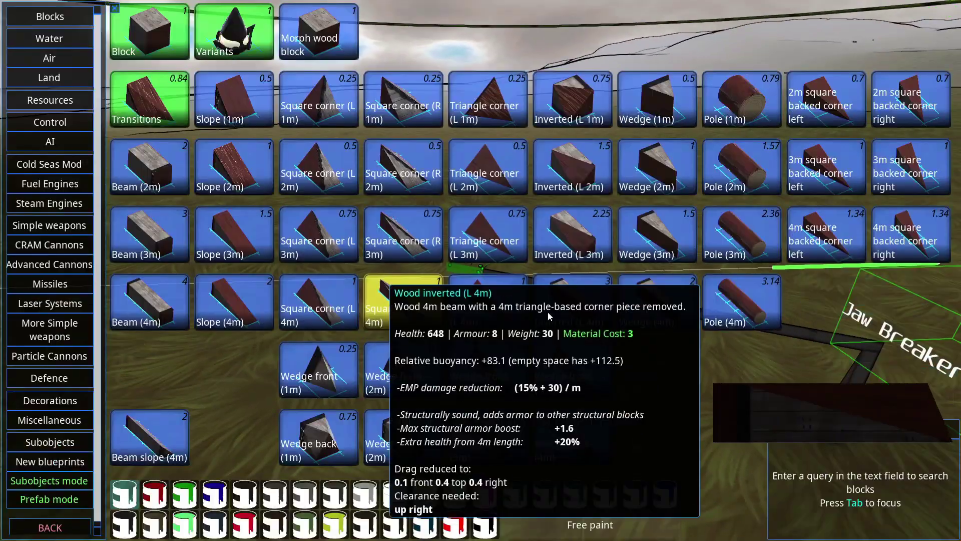
key(e)
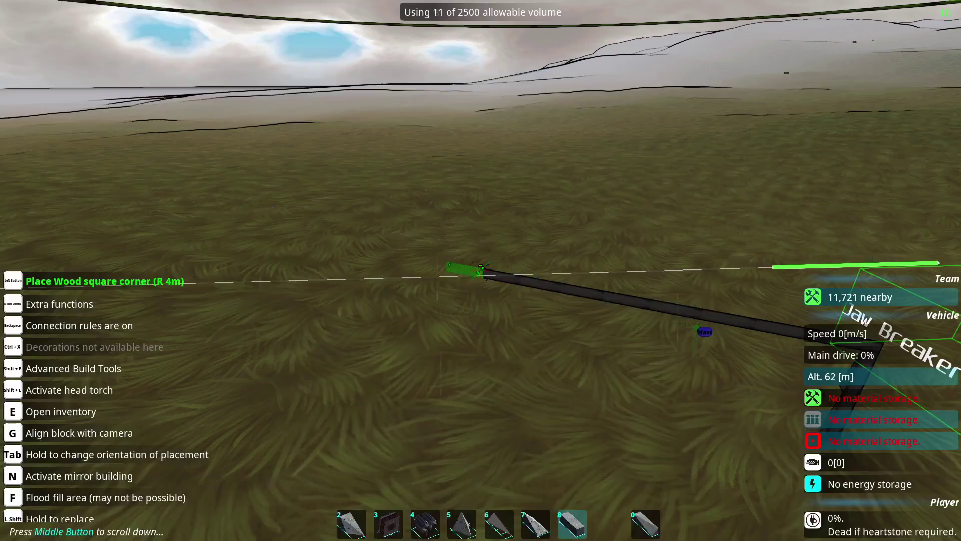
key(e)
click(80, 499)
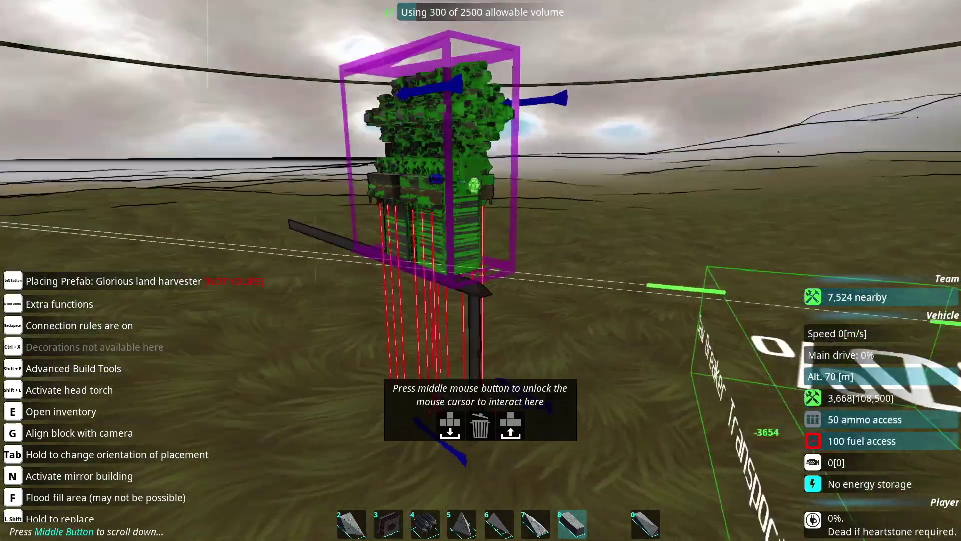
click(481, 270)
key(b)
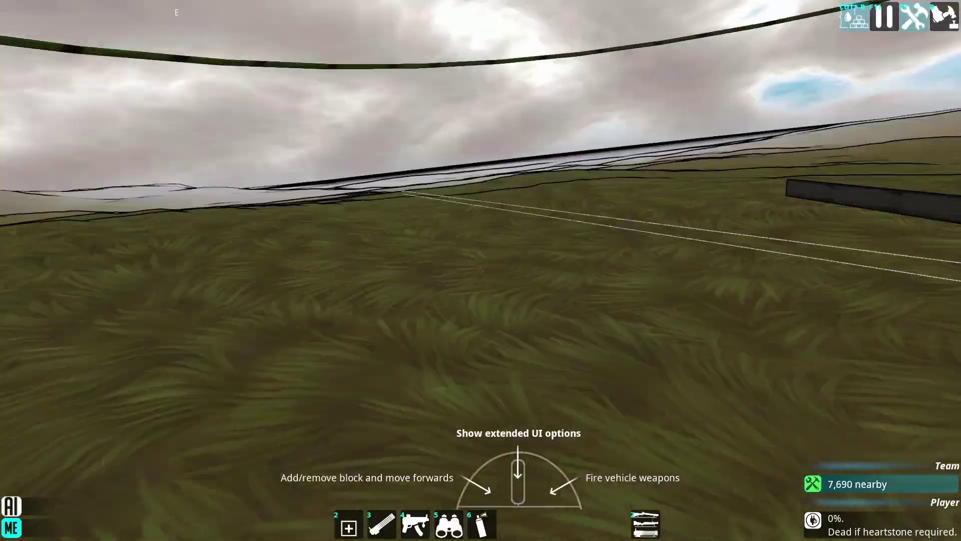
key(m)
scroll(488, 286, up, 3)
scroll(511, 300, up, 2)
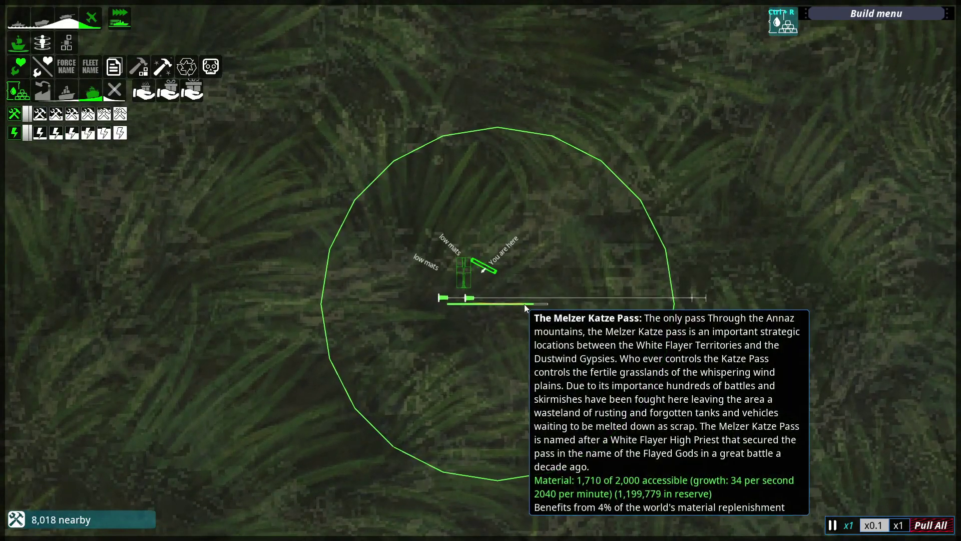
Cancel the pending prefab placement, leave build mode, and switch back to the top-down map.
key(m)
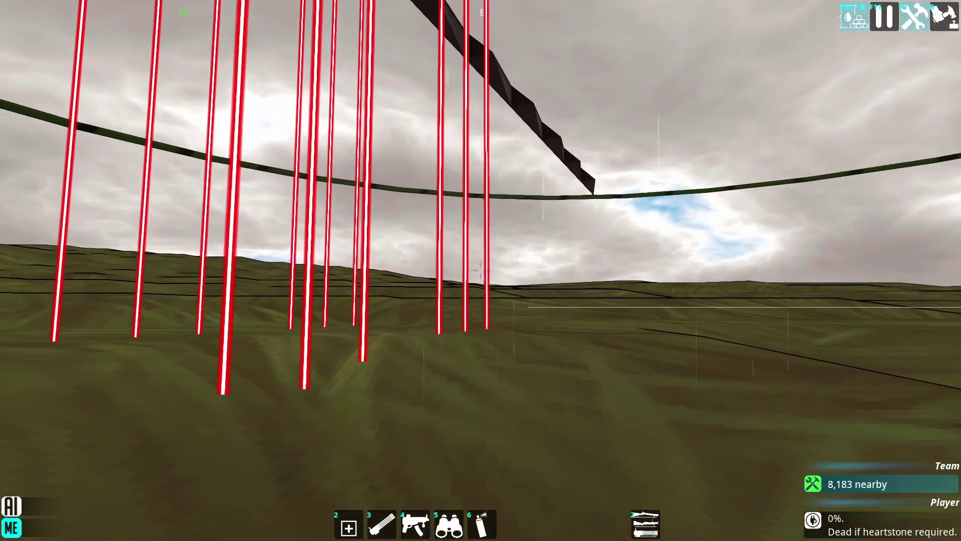
key(b)
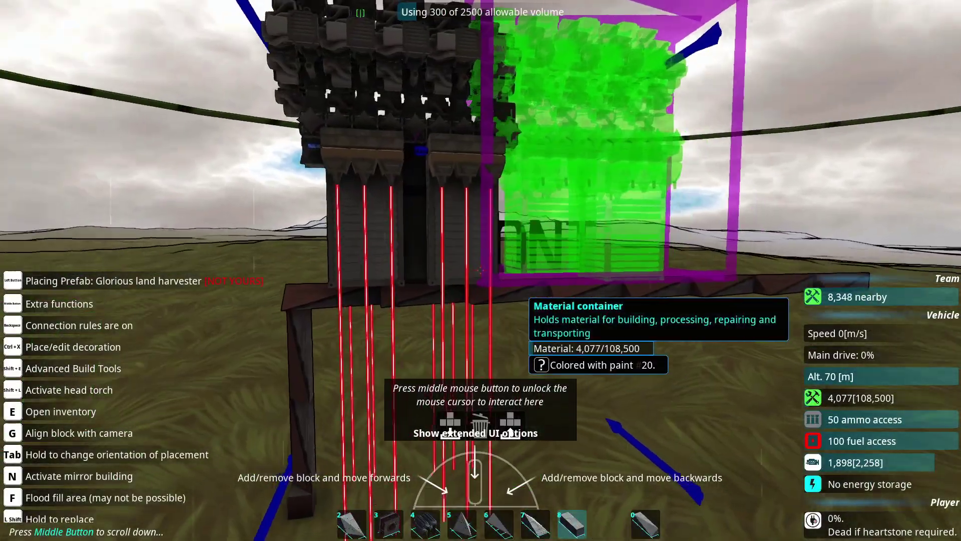
key(Escape)
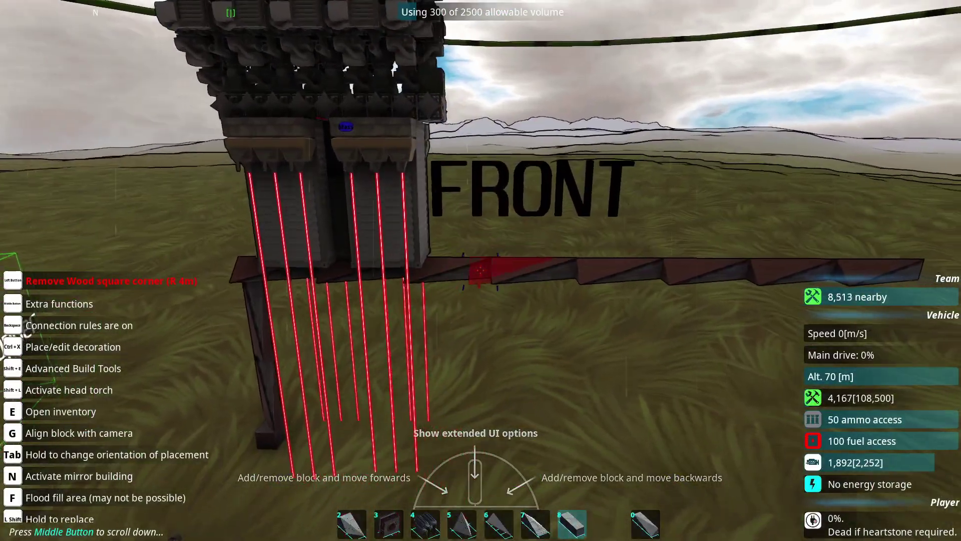
key(b)
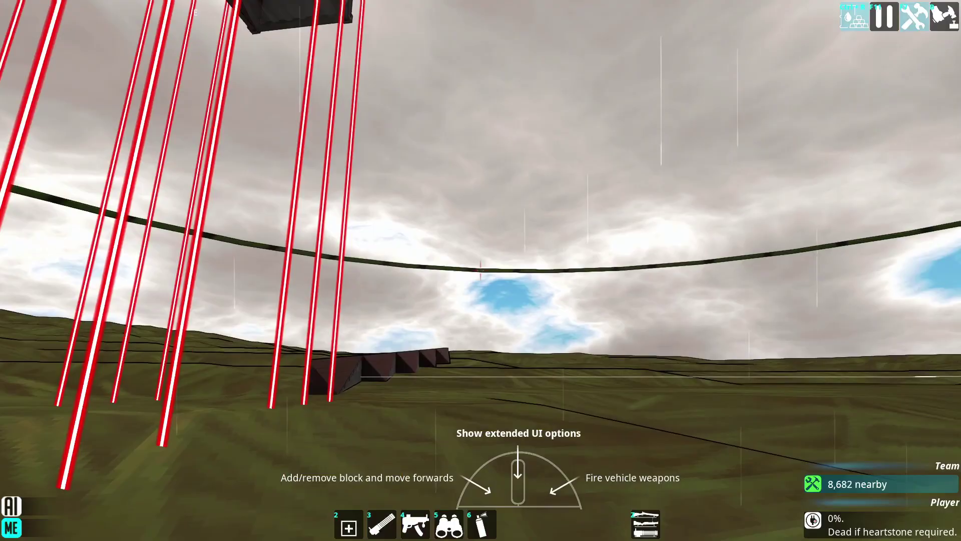
key(m)
scroll(471, 285, up, 5)
scroll(450, 281, up, 5)
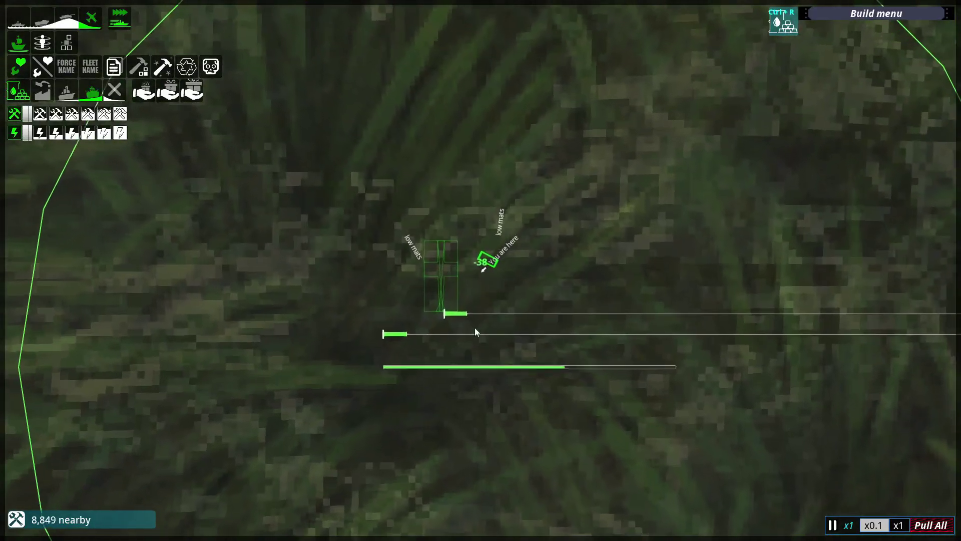
scroll(378, 333, down, 5)
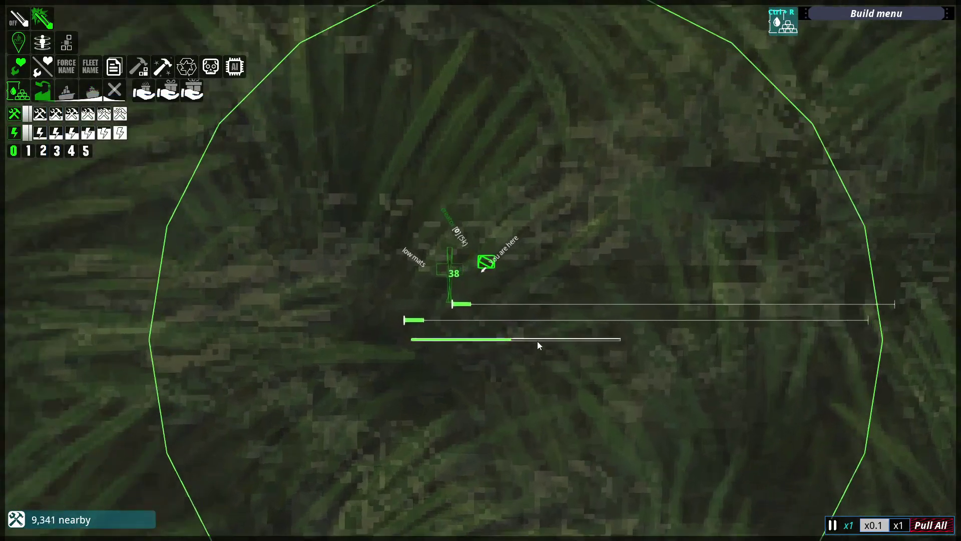
scroll(508, 314, up, 2)
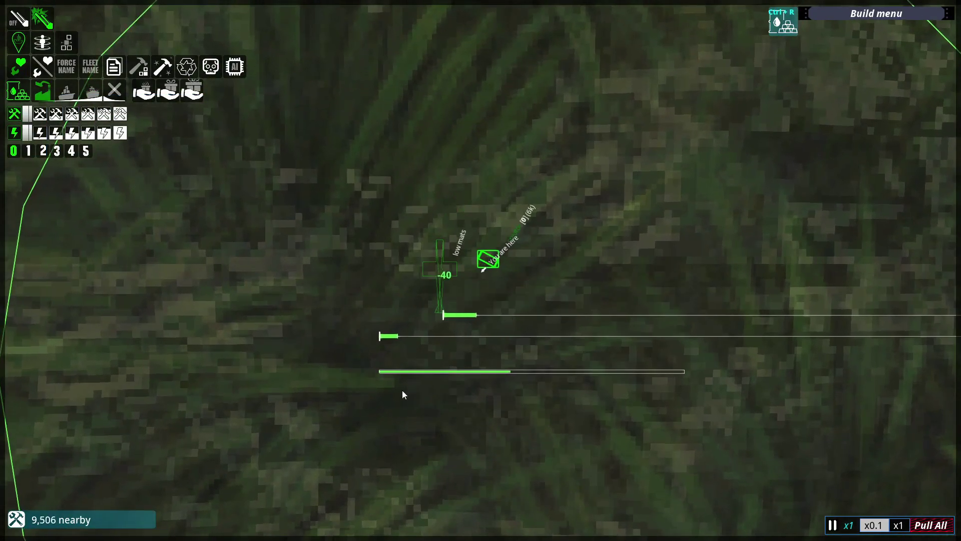
scroll(487, 331, down, 2)
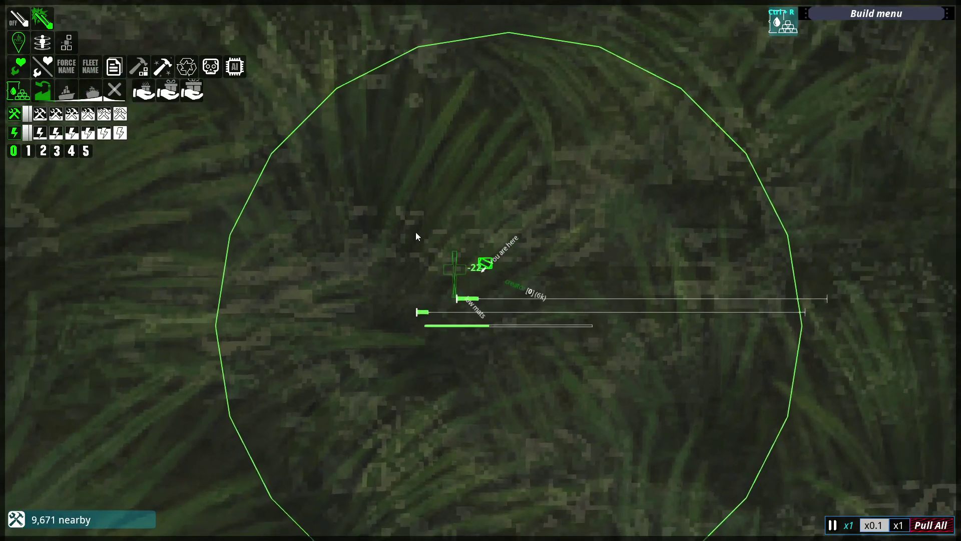
Select the Jaw Breaker Transport Chopper on the strategic map.
click(424, 252)
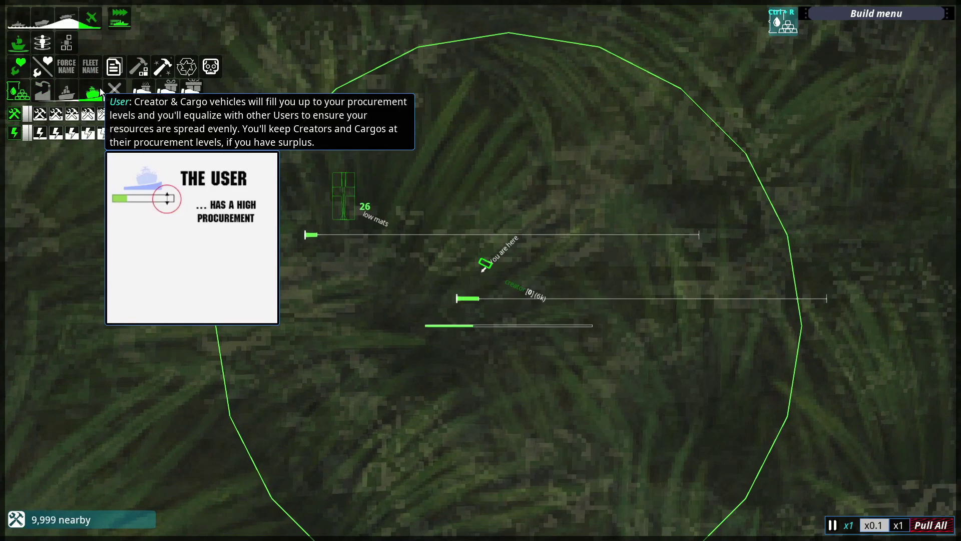
click(498, 266)
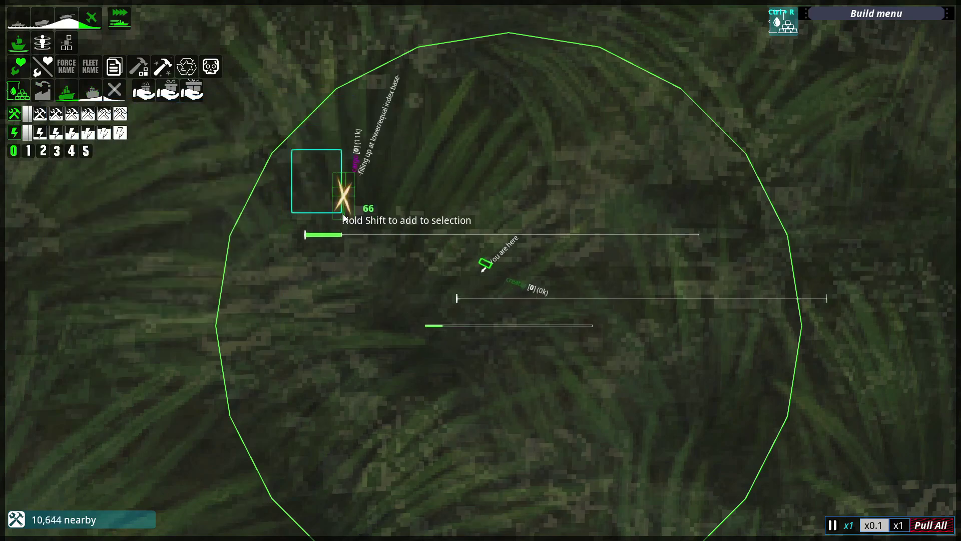
scroll(400, 196, down, 10)
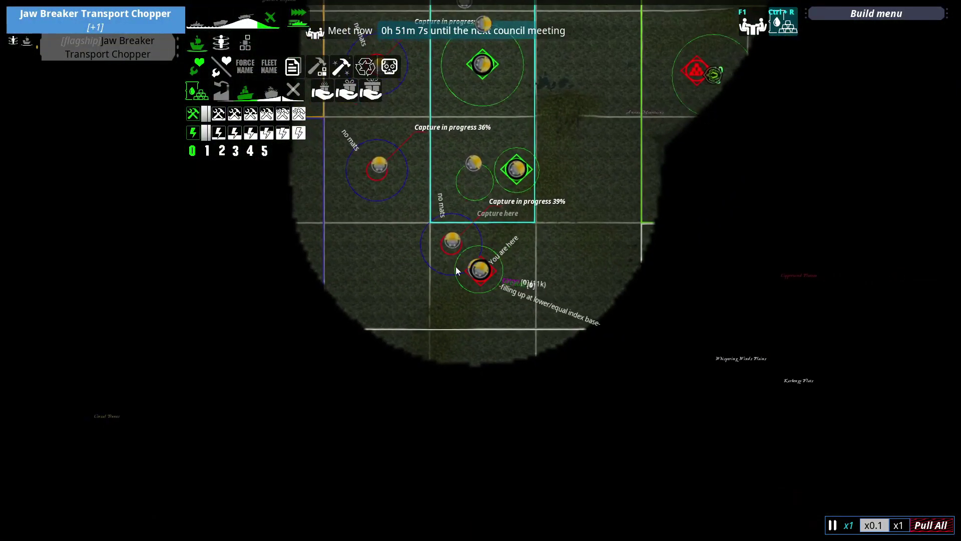
scroll(464, 272, up, 10)
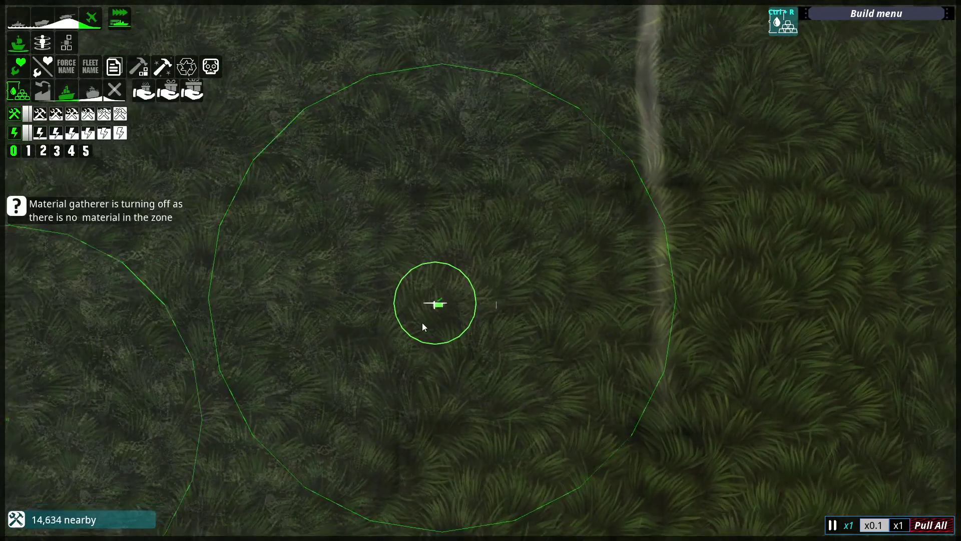
scroll(427, 319, down, 10)
scroll(411, 196, up, 10)
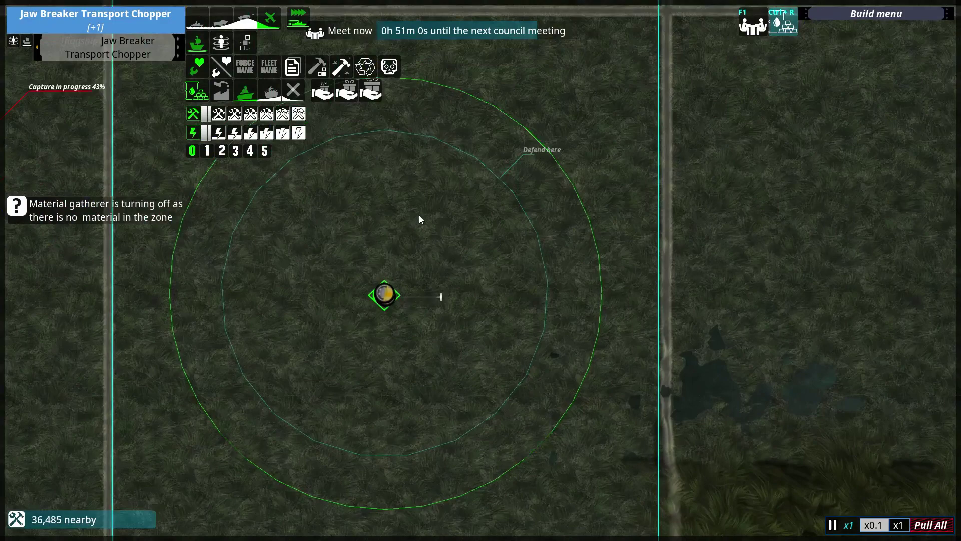
scroll(439, 148, up, 3)
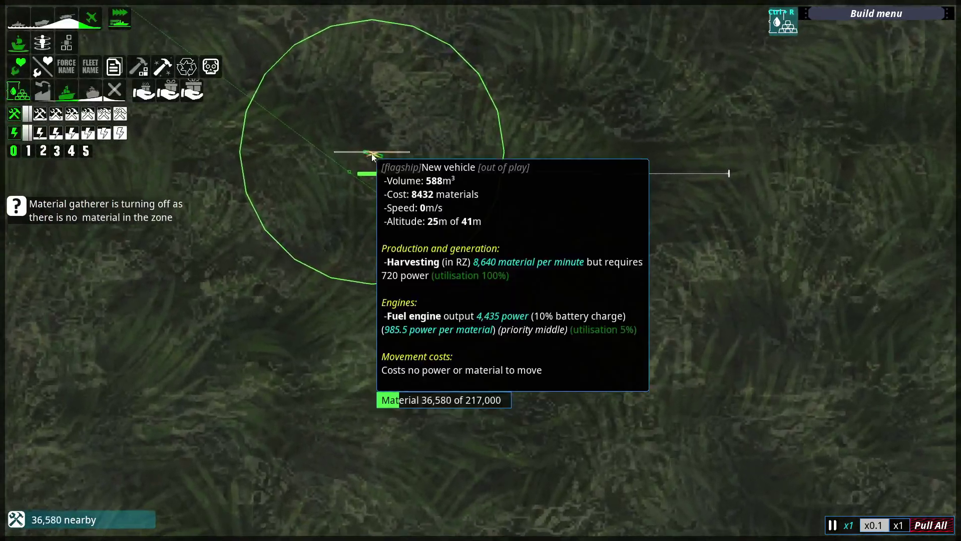
scroll(373, 155, up, 2)
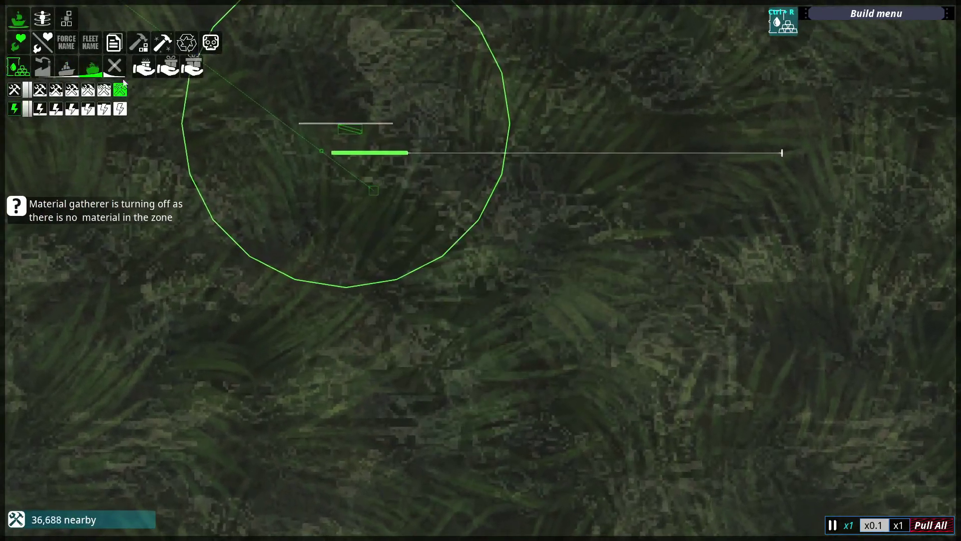
scroll(379, 291, down, 5)
scroll(382, 291, down, 5)
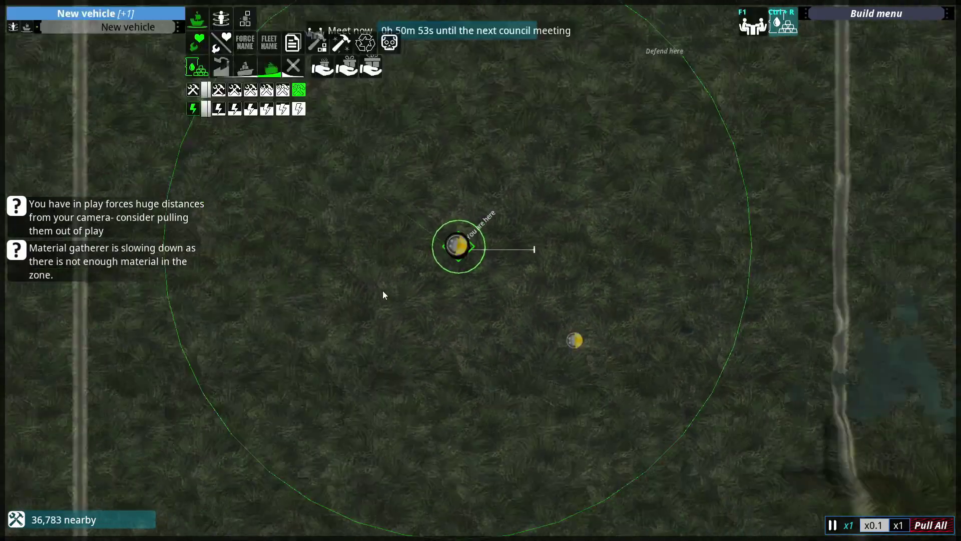
scroll(384, 290, down, 5)
scroll(384, 291, up, 5)
Check the ground view, return to the map, and box-select the vehicle.
key(Escape)
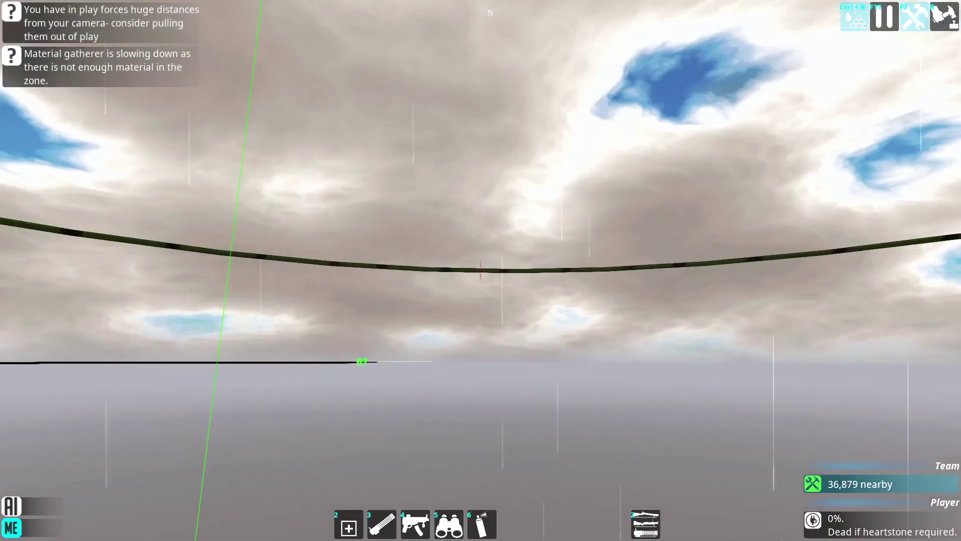
key(Tab)
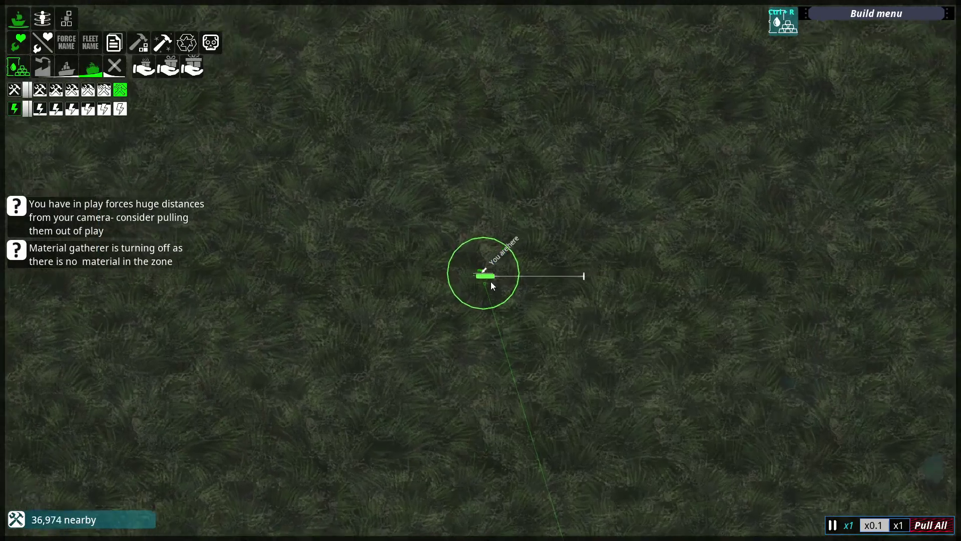
scroll(492, 283, up, 5)
scroll(489, 283, down, 5)
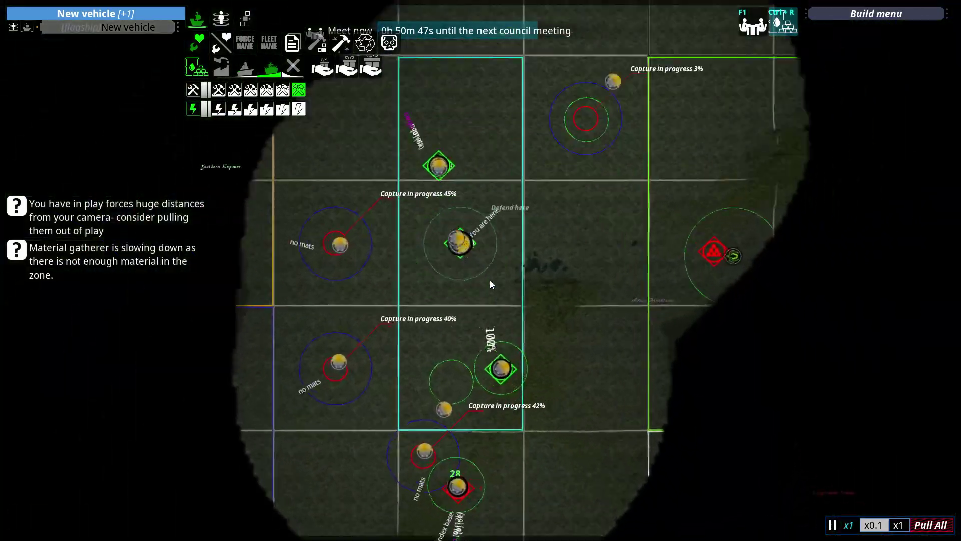
scroll(490, 280, up, 3)
scroll(496, 239, up, 5)
scroll(483, 312, up, 3)
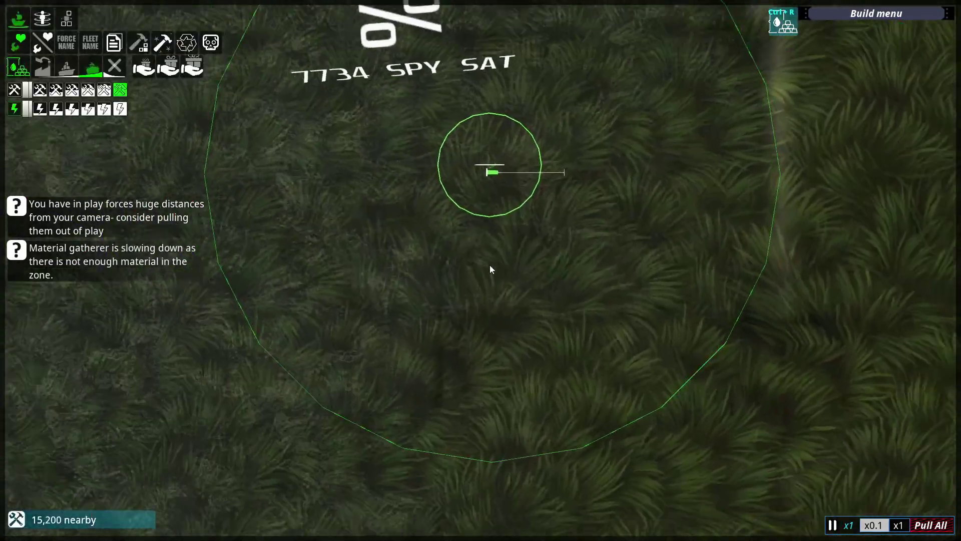
scroll(490, 265, down, 5)
scroll(494, 295, down, 4)
scroll(507, 282, up, 2)
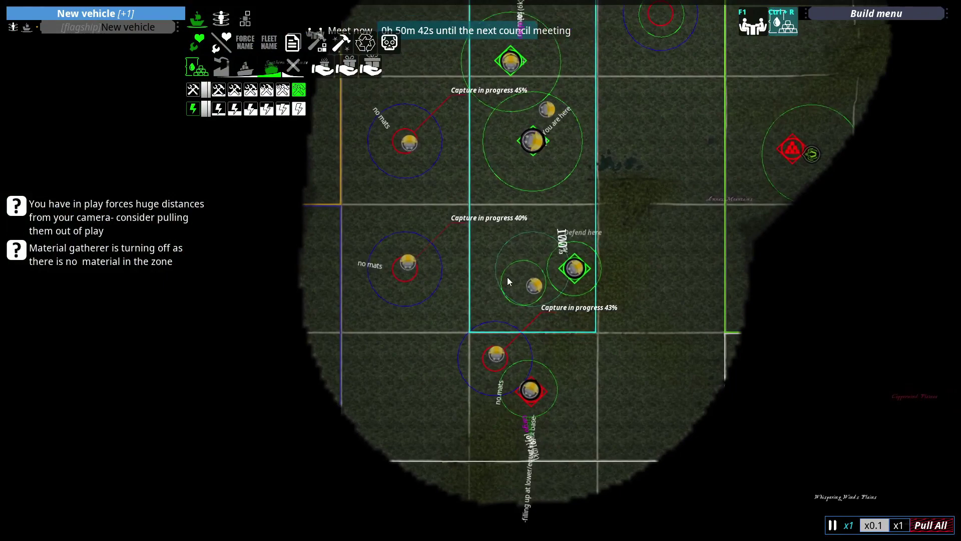
scroll(466, 242, up, 5)
scroll(451, 188, up, 5)
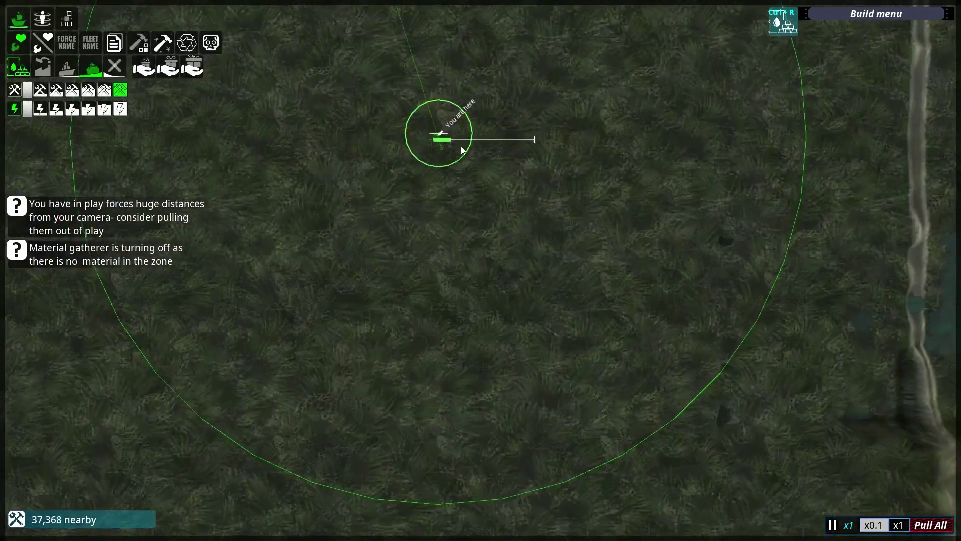
drag(339, 66, 434, 107)
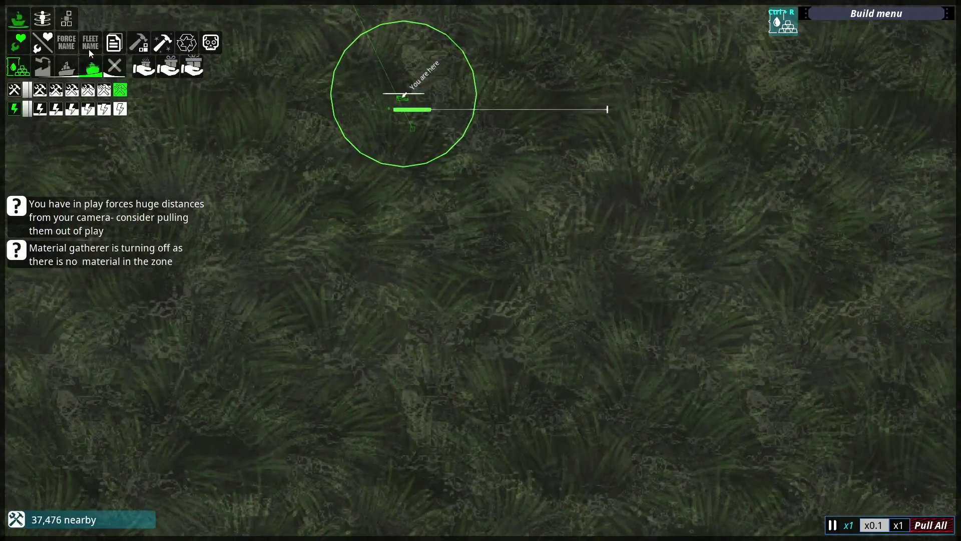
Glance at the ground view again, then open the Campaign pause menu.
key(Tab)
key(Tab)
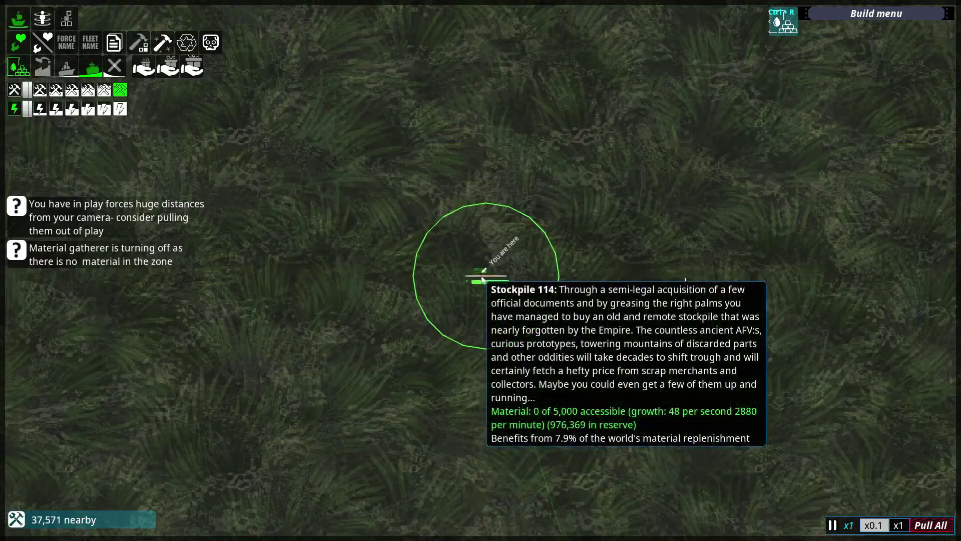
key(Tab)
key(Escape)
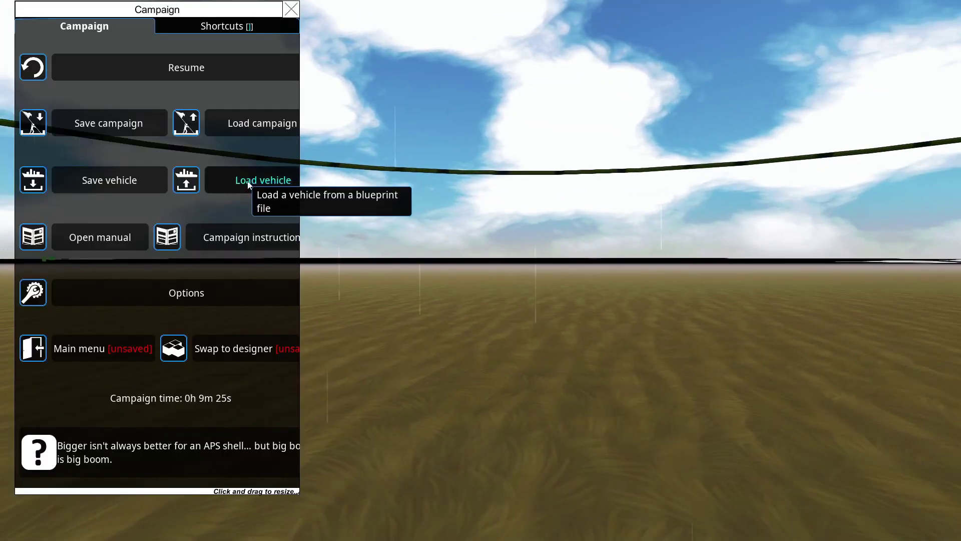
Load Metal Machine MK2 from the Vehicle loader, then close the loader and campaign menu.
click(249, 185)
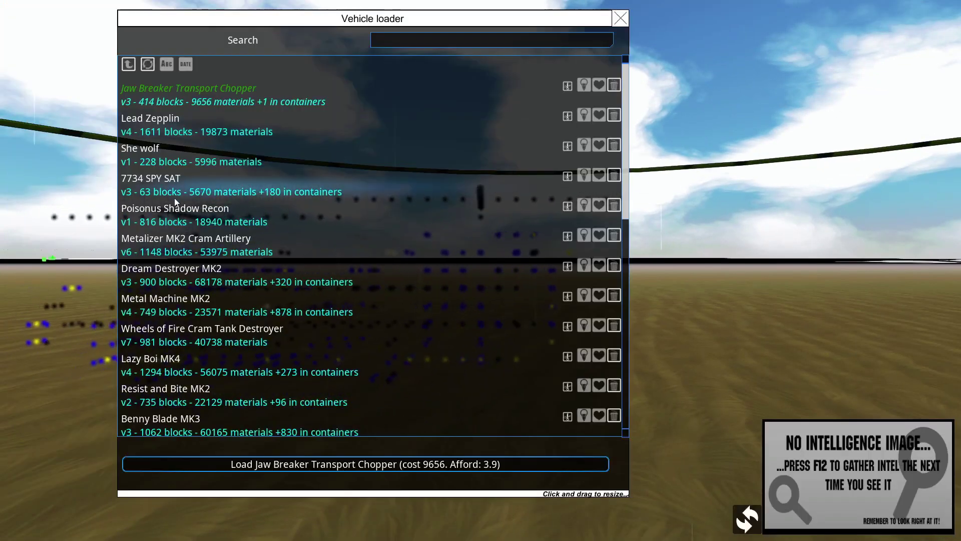
scroll(174, 197, down, 1)
scroll(174, 198, down, 2)
scroll(175, 198, down, 1)
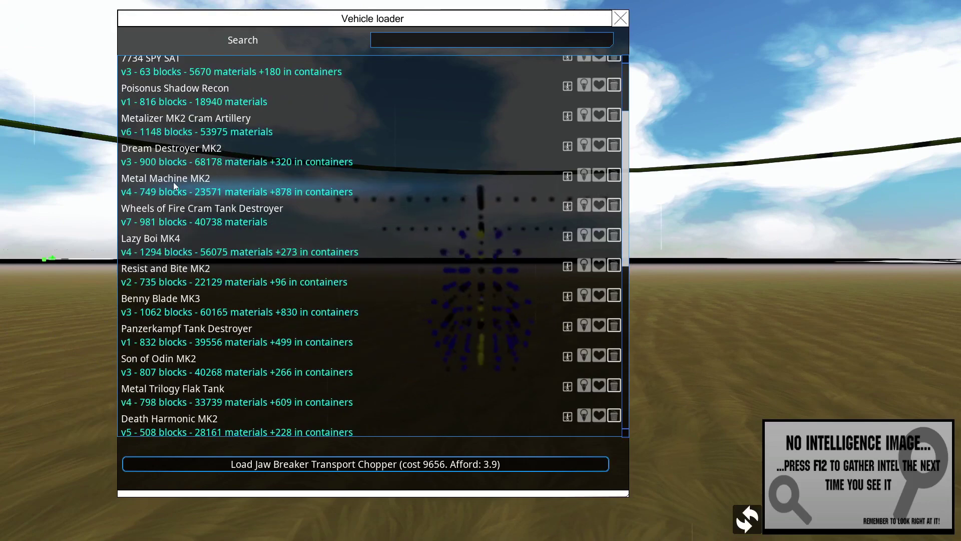
click(173, 181)
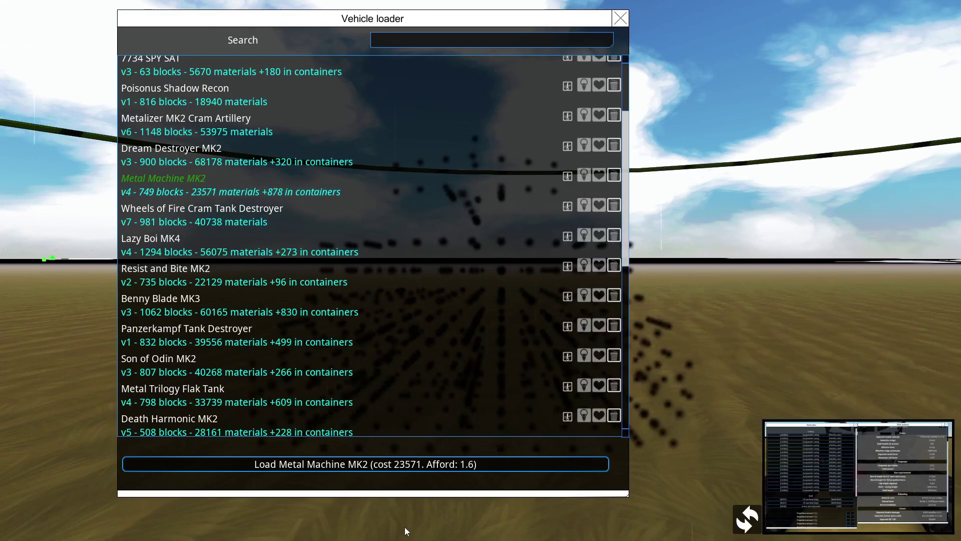
click(397, 465)
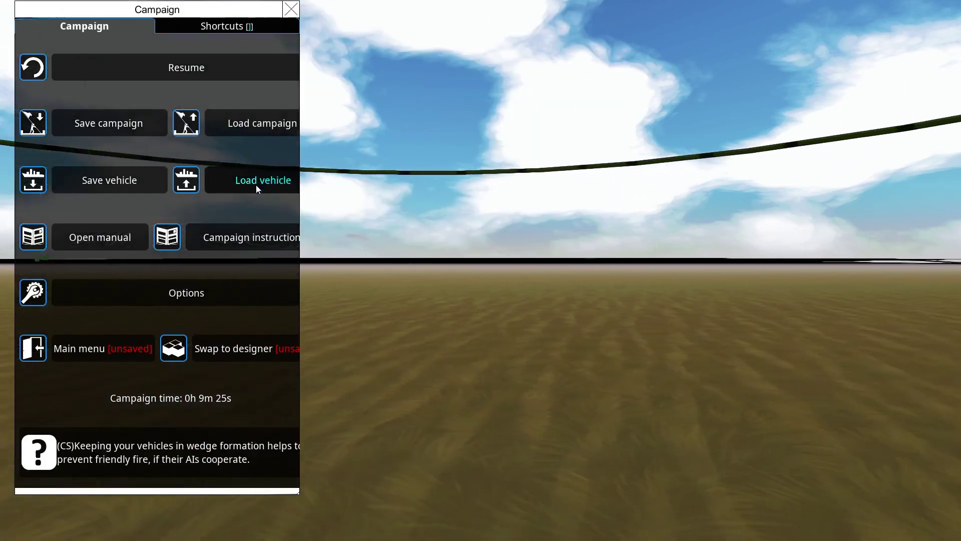
click(256, 185)
click(464, 464)
key(Escape)
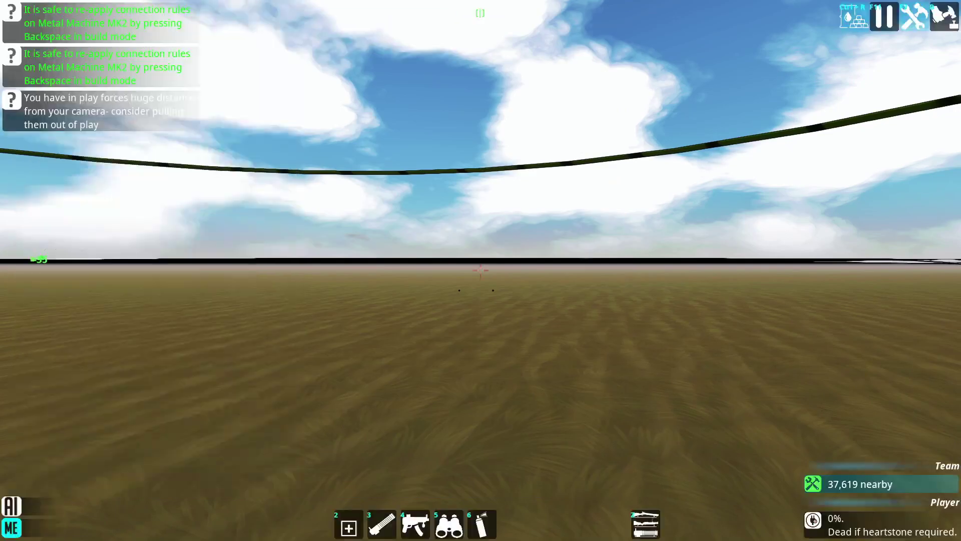
key(m)
click(940, 526)
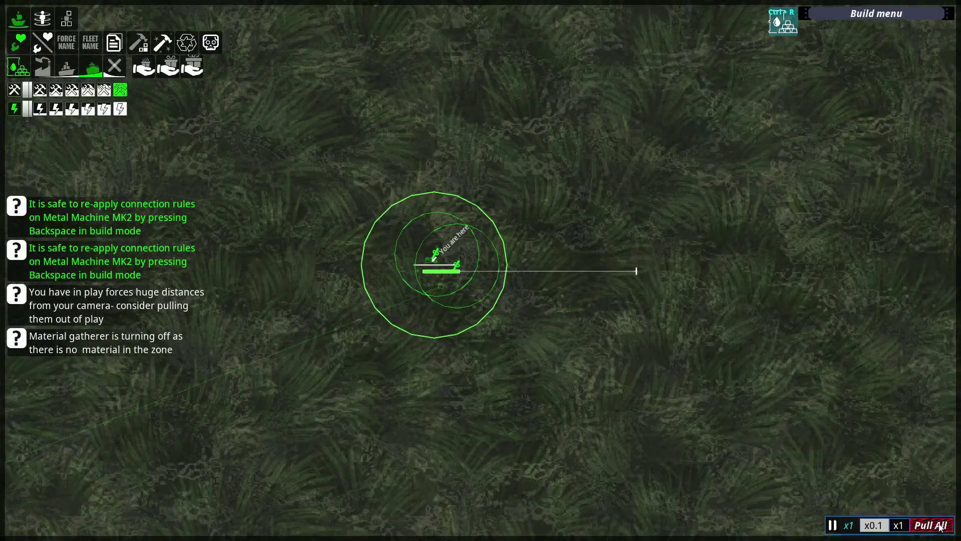
mouse_move(433, 263)
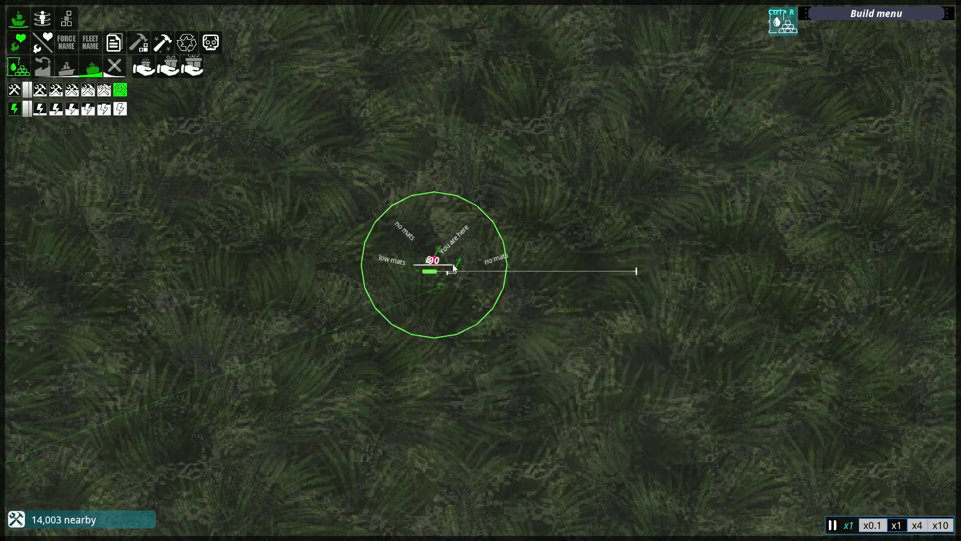
scroll(459, 263, down, 5)
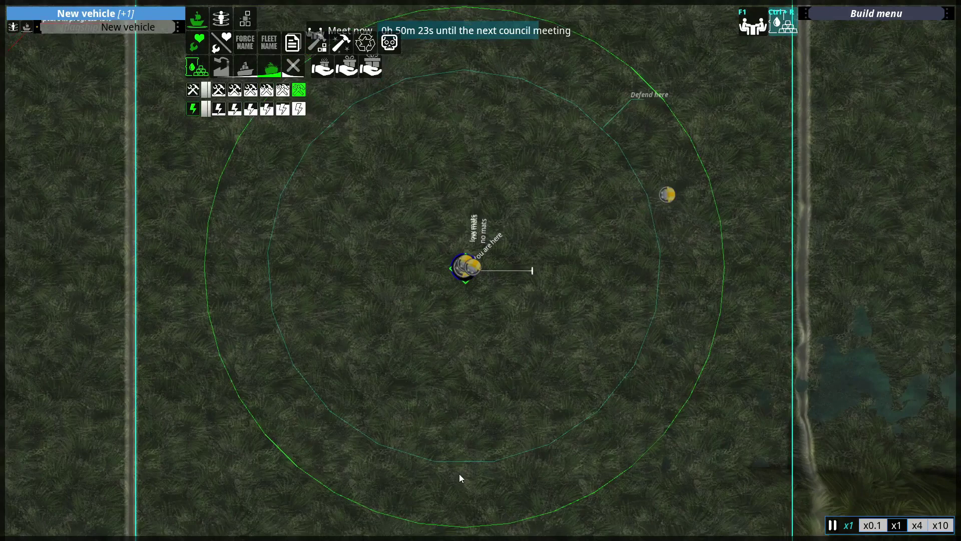
scroll(431, 364, up, 4)
mouse_move(392, 253)
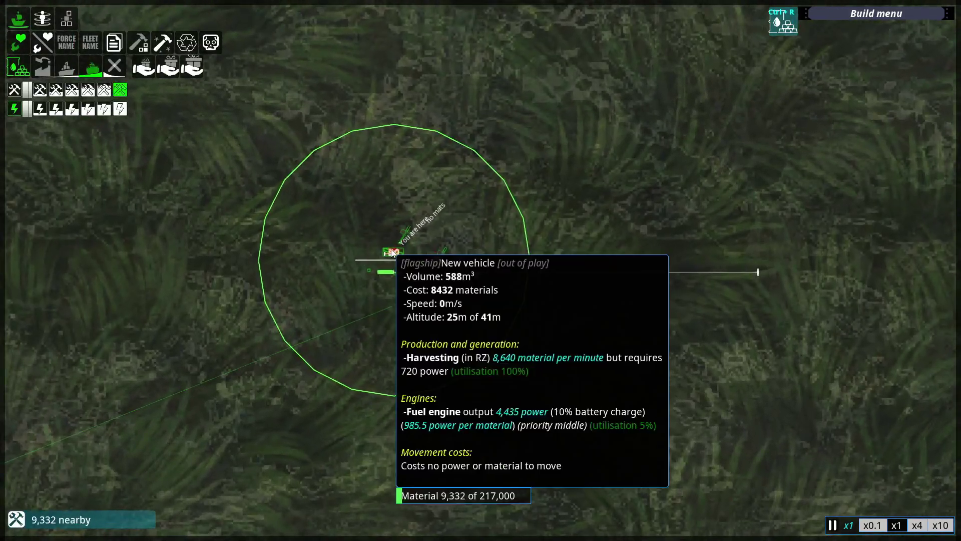
scroll(436, 387, down, 4)
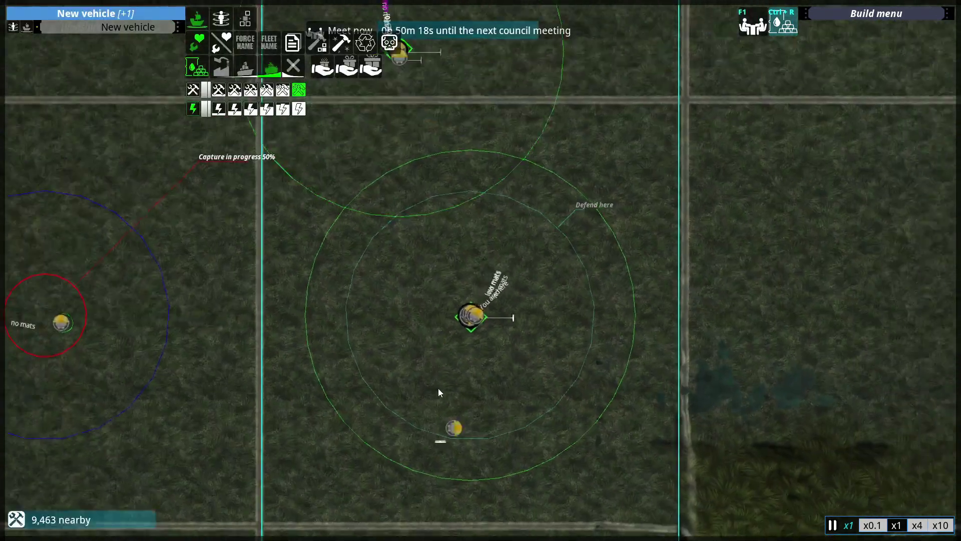
scroll(438, 389, down, 3)
scroll(427, 213, up, 6)
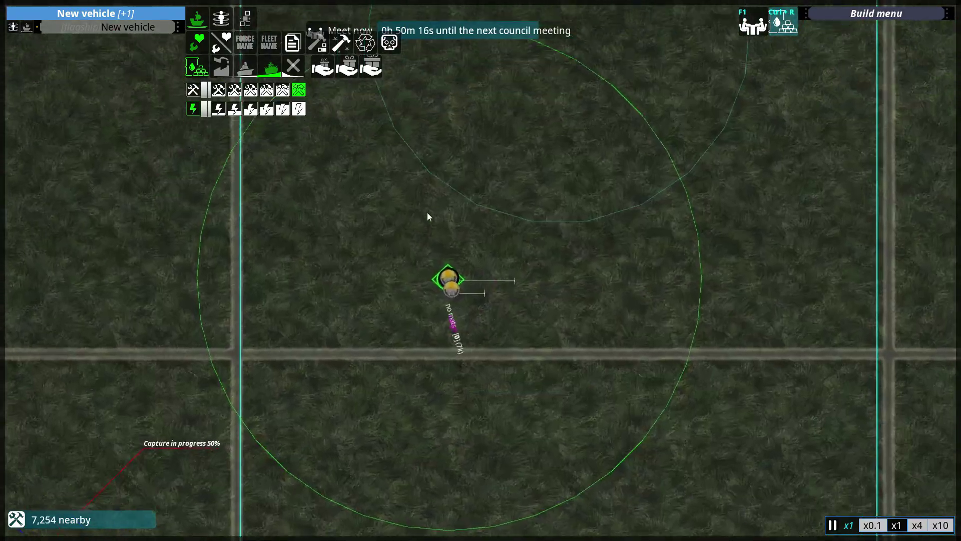
scroll(485, 329, down, 8)
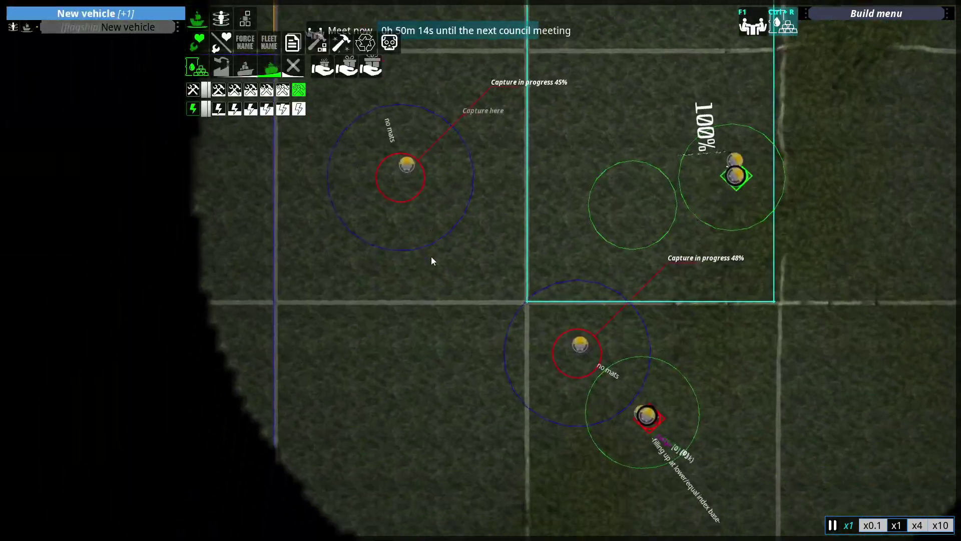
scroll(477, 362, down, 3)
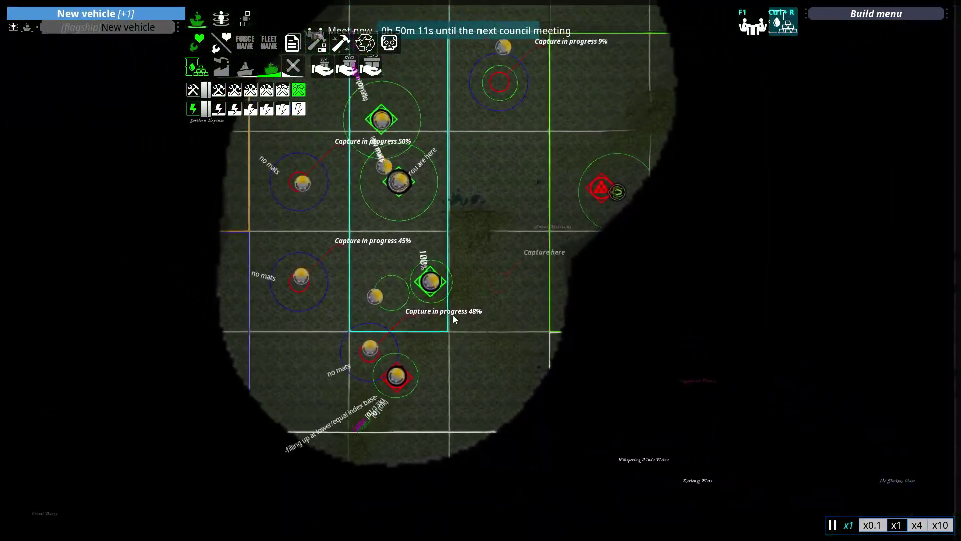
scroll(452, 314, up, 3)
scroll(466, 219, up, 3)
scroll(451, 210, up, 3)
scroll(436, 187, up, 3)
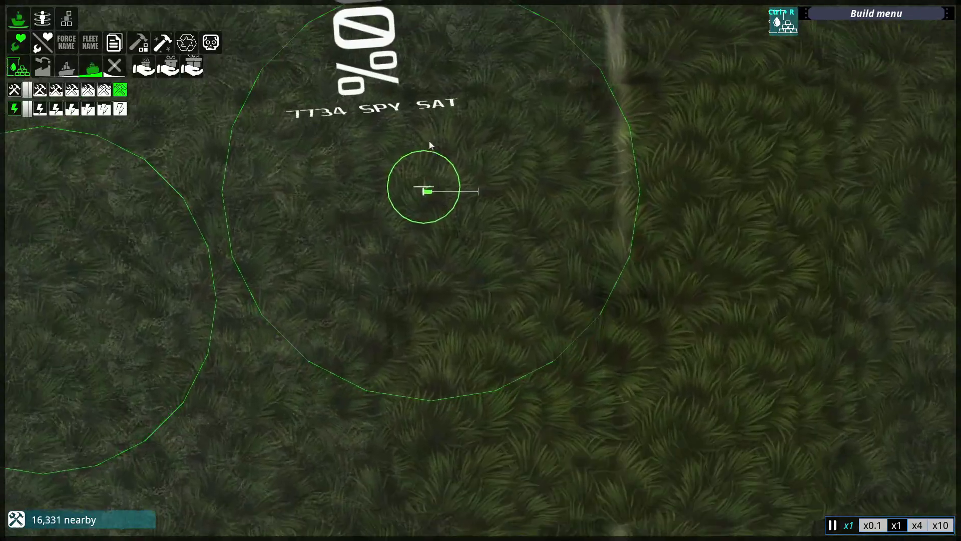
scroll(424, 225, up, 2)
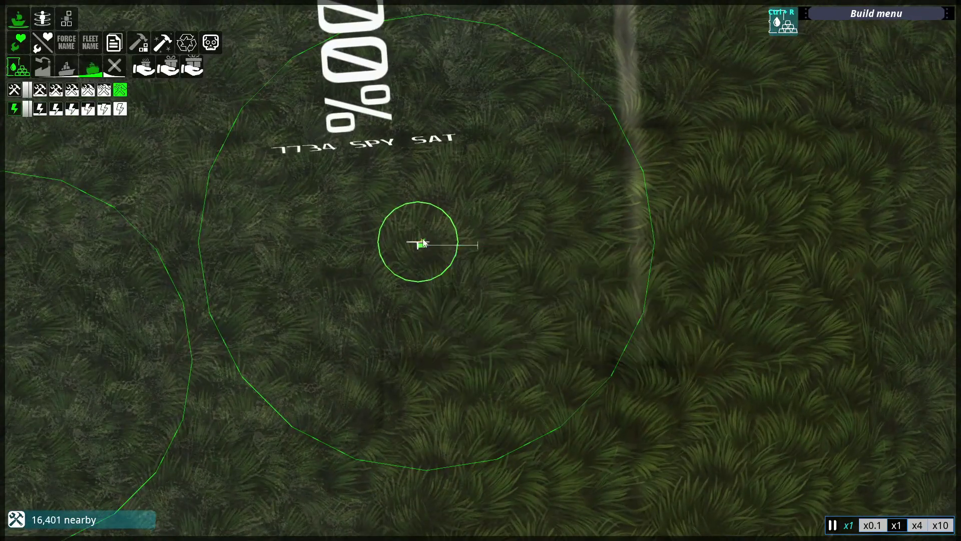
scroll(399, 243, up, 1)
scroll(351, 202, down, 2)
scroll(325, 304, down, 4)
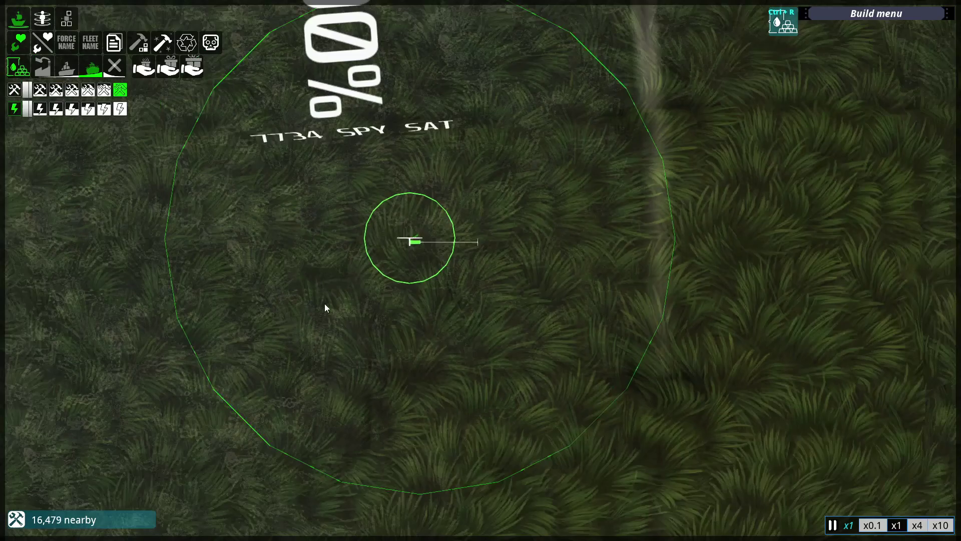
scroll(487, 322, down, 4)
scroll(496, 340, up, 4)
scroll(521, 262, up, 3)
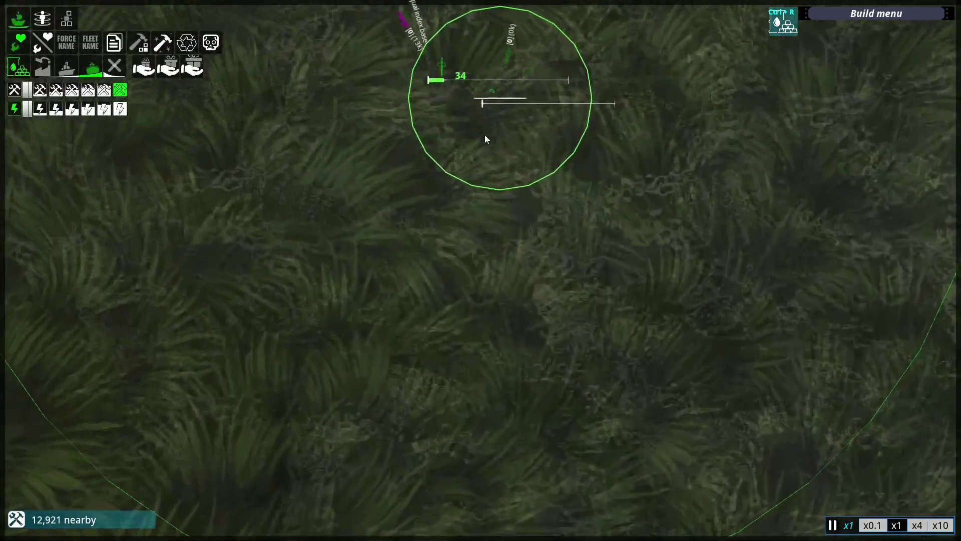
scroll(485, 134, up, 2)
scroll(457, 82, down, 3)
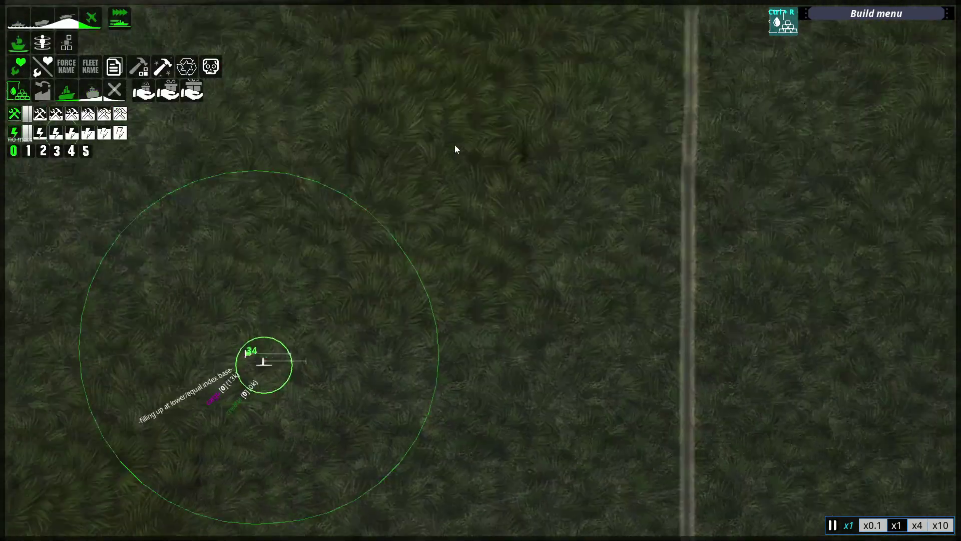
click(454, 146)
scroll(506, 130, up, 3)
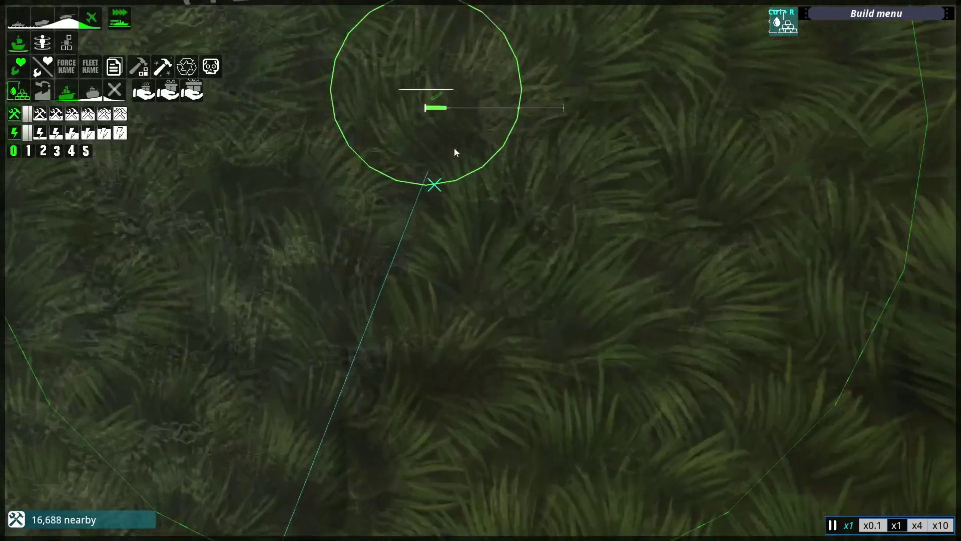
scroll(455, 149, up, 3)
scroll(517, 167, up, 2)
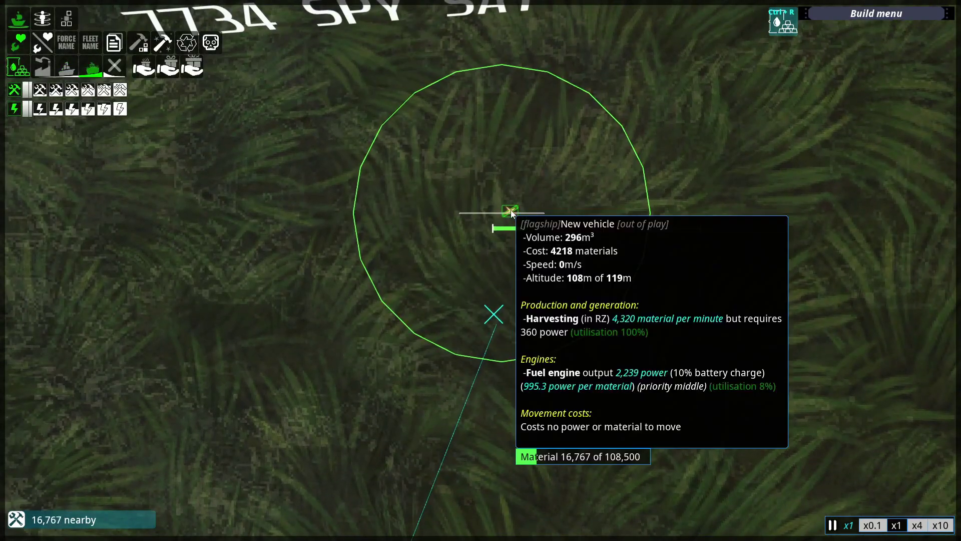
scroll(543, 341, down, 3)
scroll(544, 330, down, 4)
scroll(542, 319, down, 2)
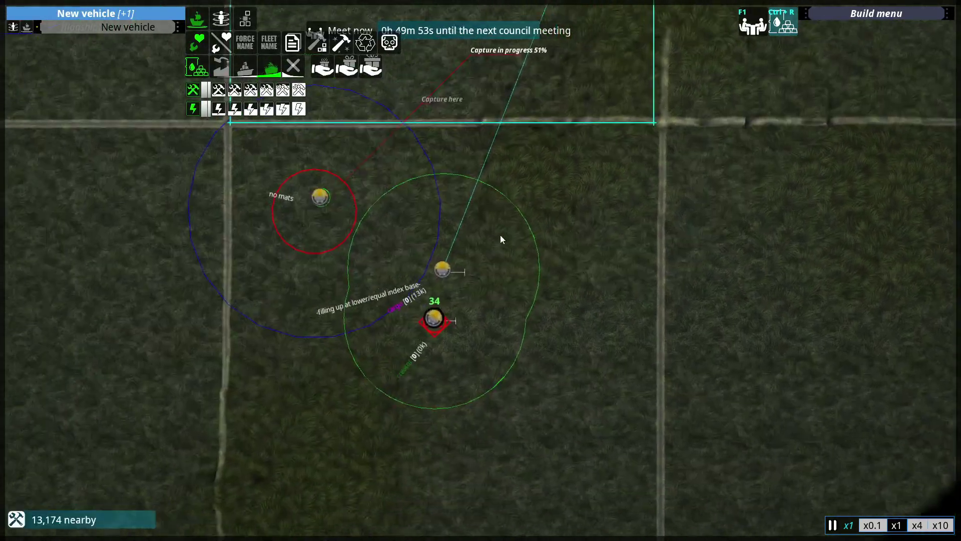
scroll(501, 235, down, 5)
scroll(501, 242, down, 2)
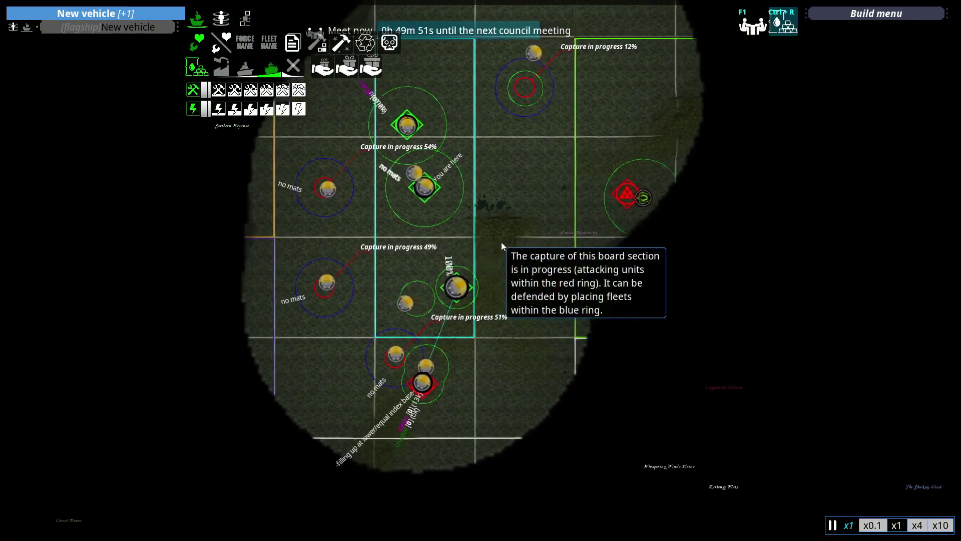
Select the Jaw Breaker Transport Chopper and order it to the upper Defend here square.
drag(501, 242, 466, 242)
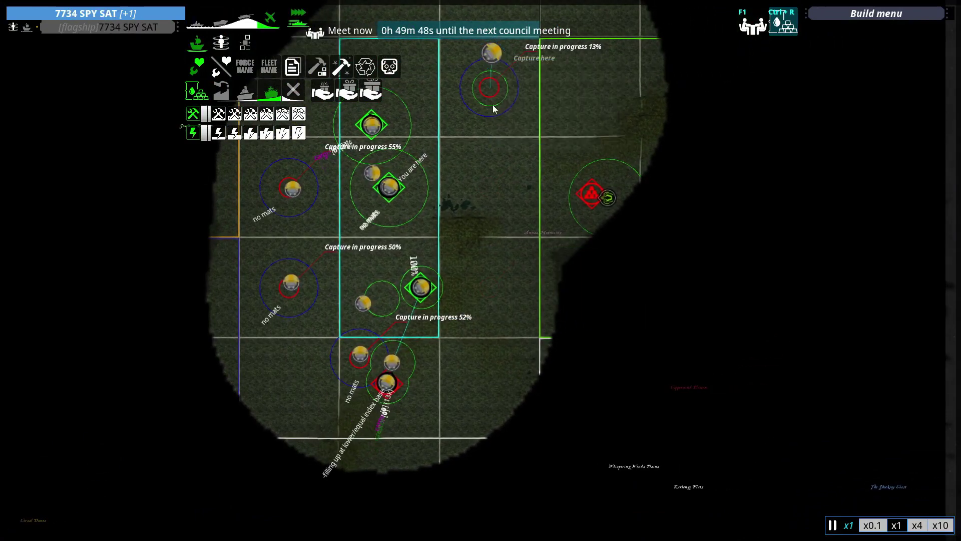
drag(494, 108, 494, 157)
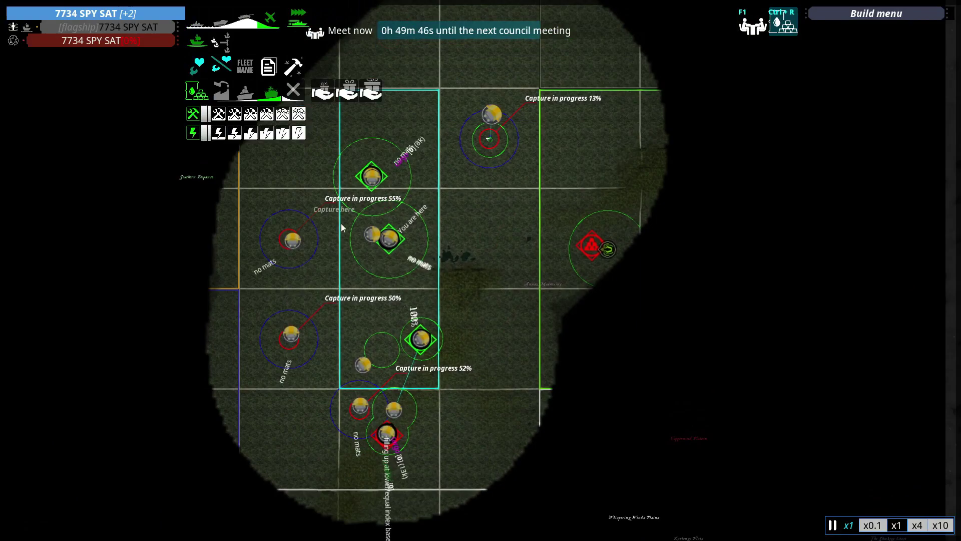
scroll(337, 134, up, 3)
scroll(420, 90, up, 2)
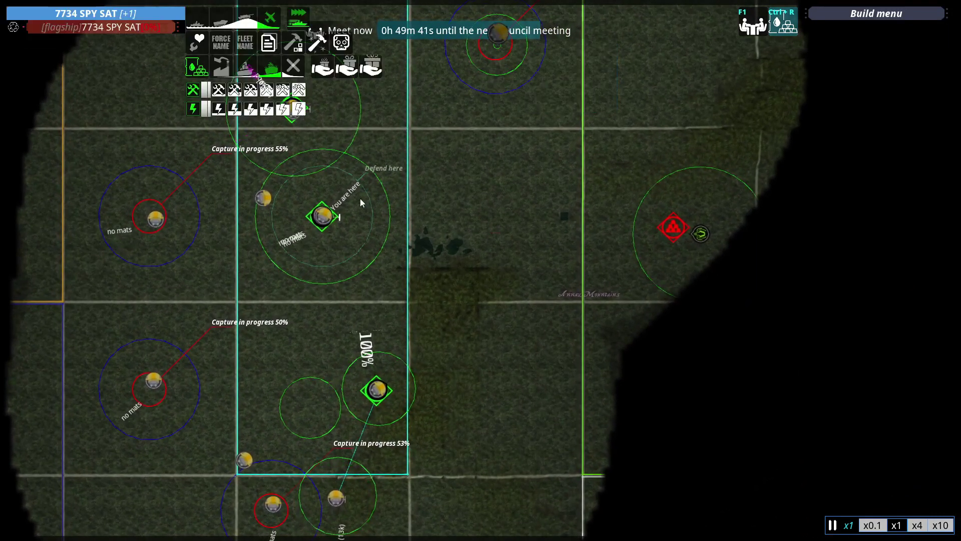
scroll(360, 199, up, 3)
scroll(430, 185, up, 3)
scroll(470, 134, up, 2)
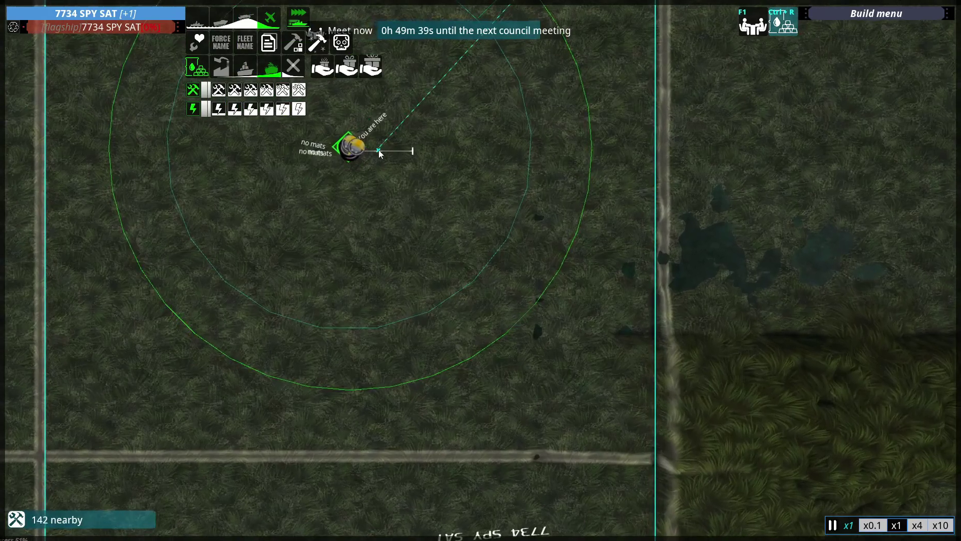
scroll(379, 153, up, 3)
scroll(379, 152, up, 3)
scroll(326, 126, up, 2)
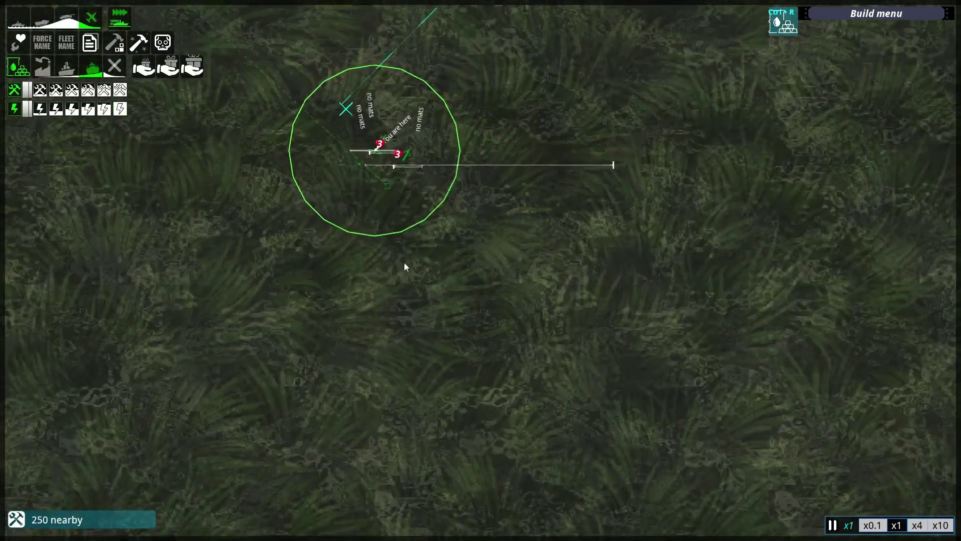
scroll(405, 262, down, 5)
scroll(447, 305, up, 3)
scroll(436, 188, up, 3)
scroll(214, 359, up, 3)
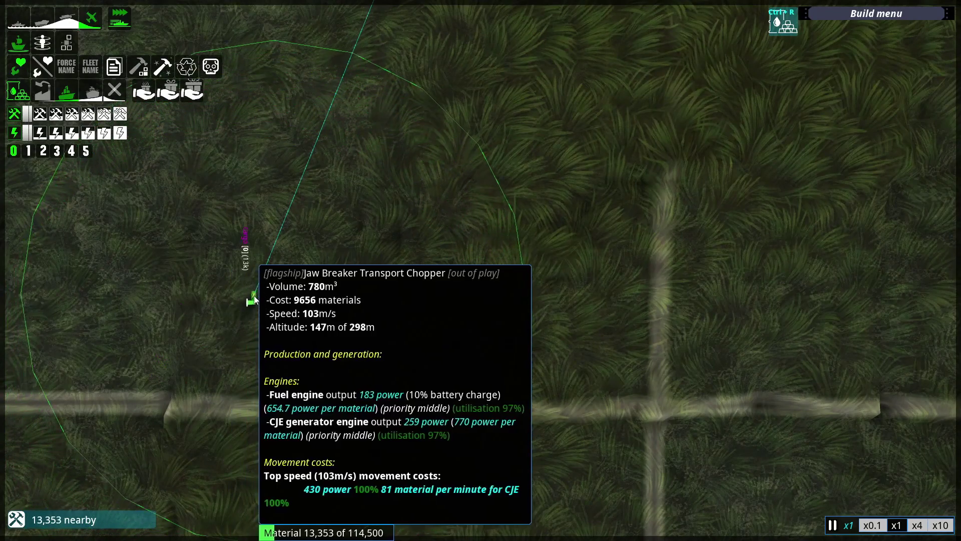
click(252, 299)
scroll(357, 354, down, 8)
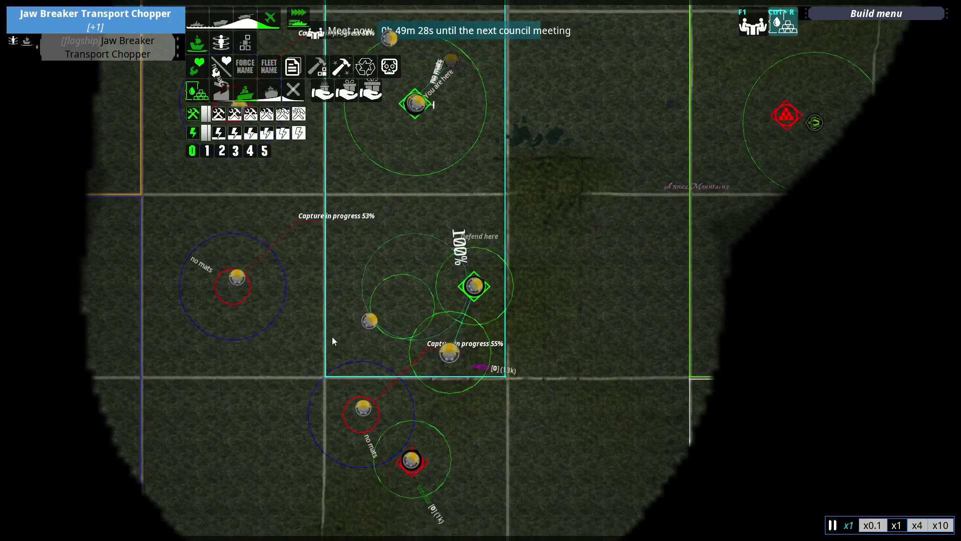
key(w)
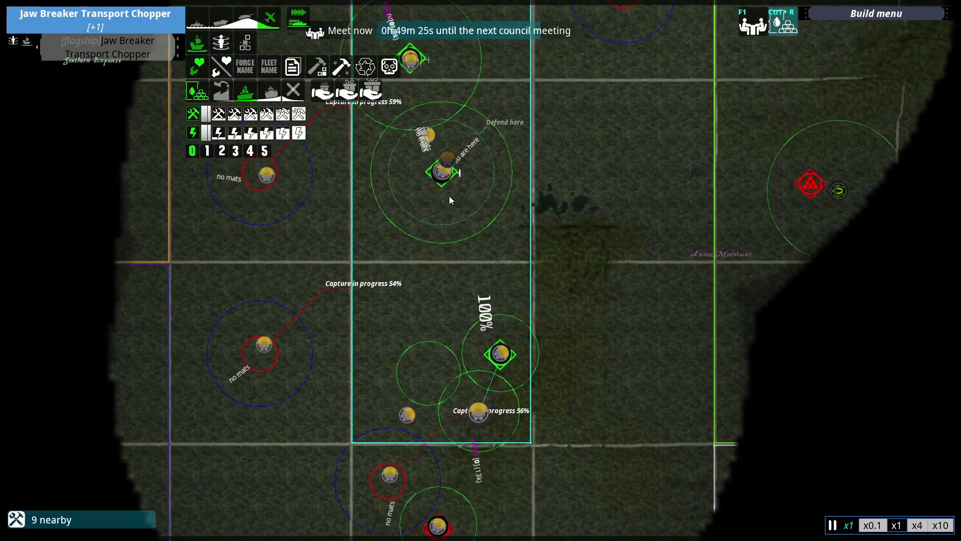
right_click(450, 196)
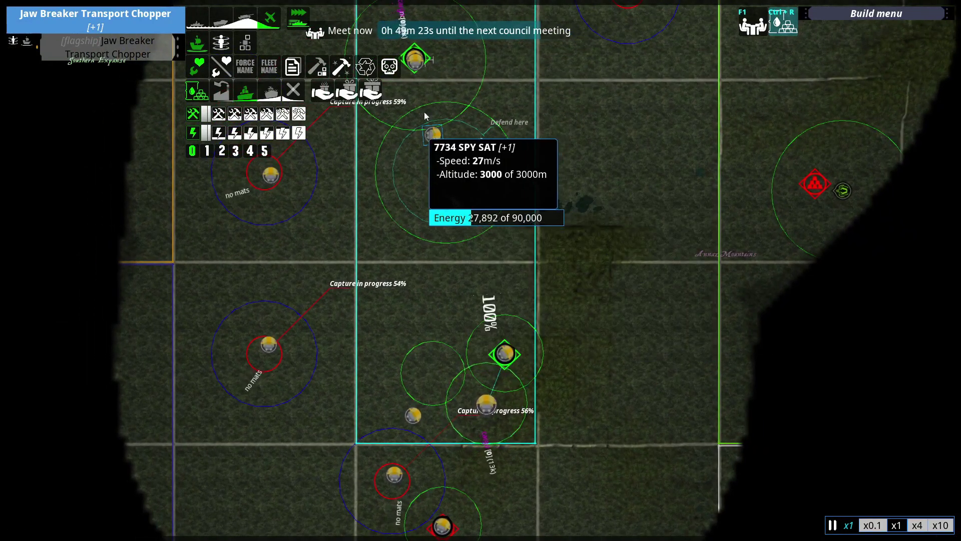
key(a)
key(s)
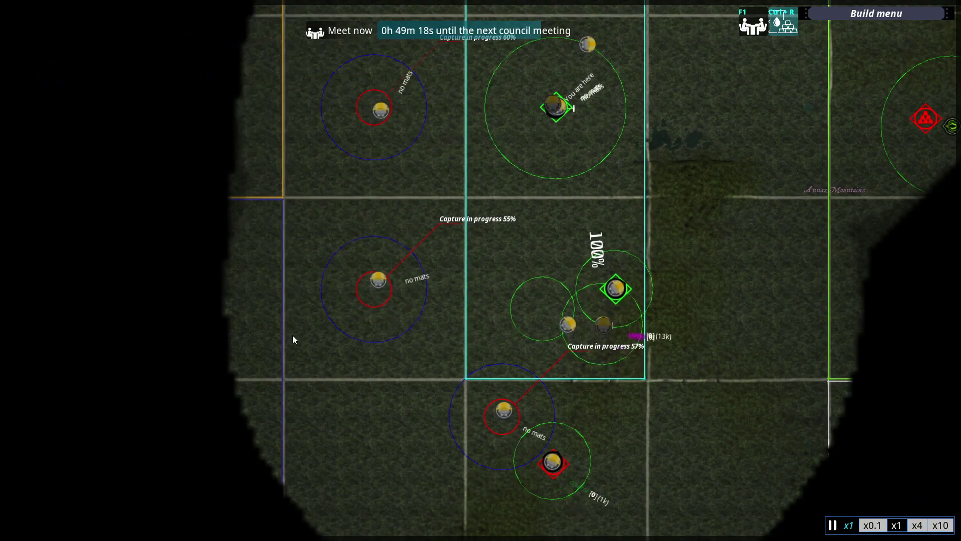
scroll(396, 270, up, 5)
scroll(456, 234, up, 5)
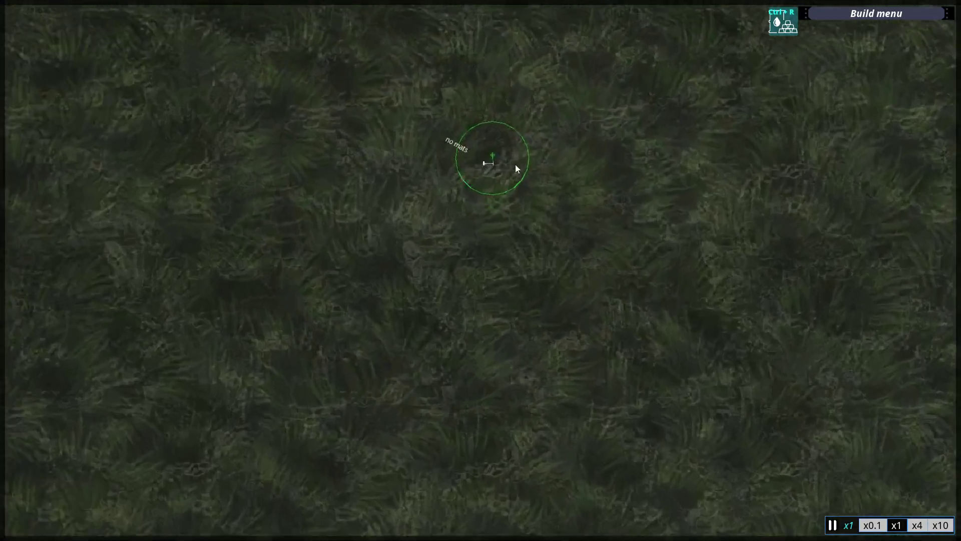
scroll(515, 165, up, 3)
Box-select the fleet at the capture point and choose She wolf from the fleet dropdown.
click(510, 256)
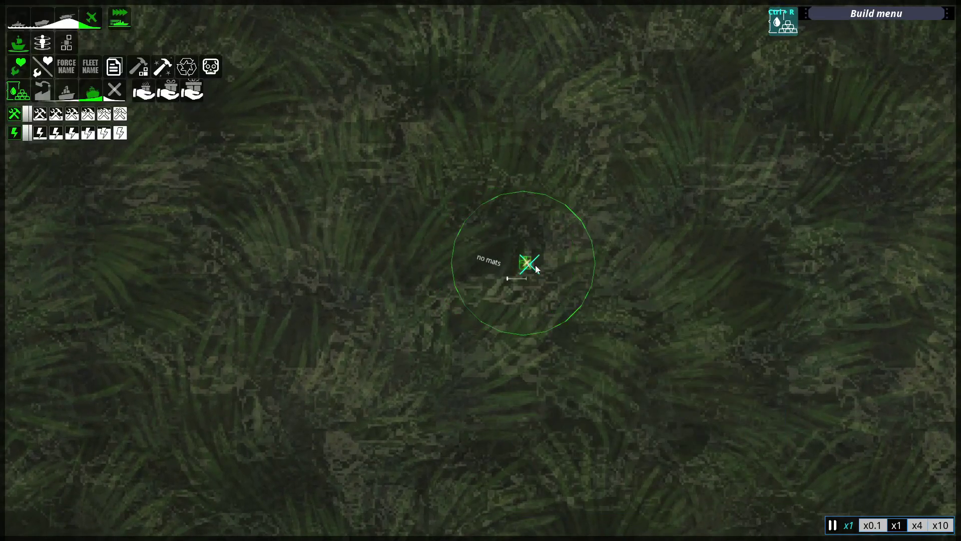
scroll(470, 320, down, 4)
scroll(471, 320, down, 4)
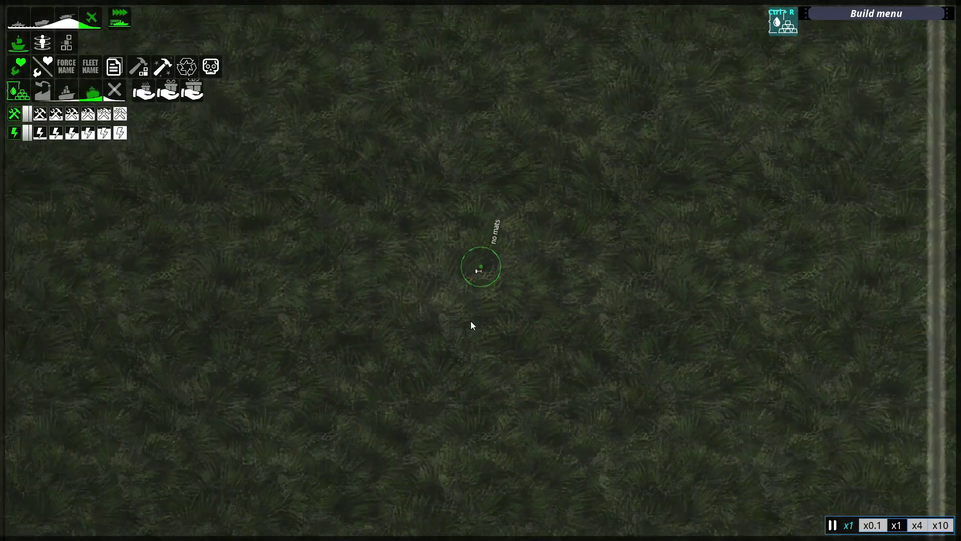
scroll(471, 321, down, 5)
scroll(470, 321, down, 3)
scroll(471, 321, up, 8)
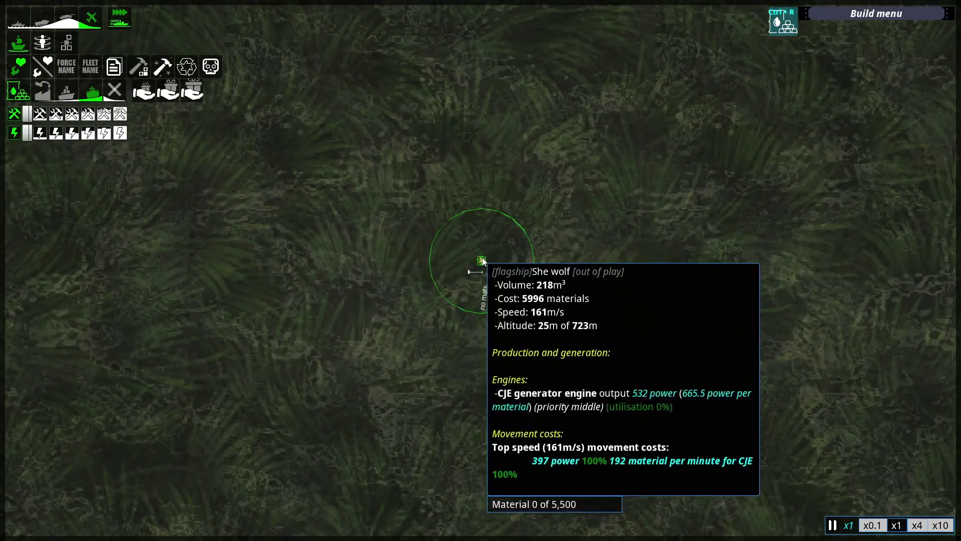
key(Escape)
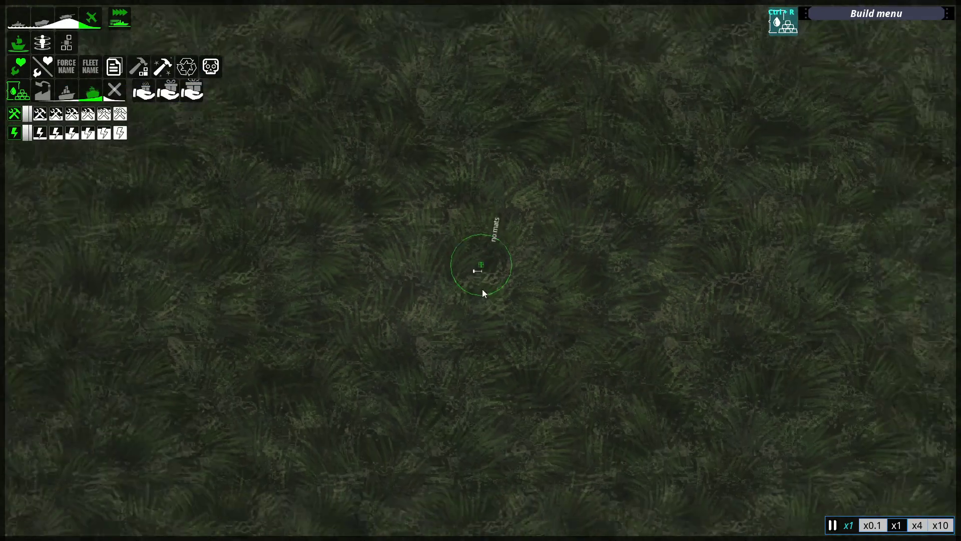
drag(443, 233, 548, 330)
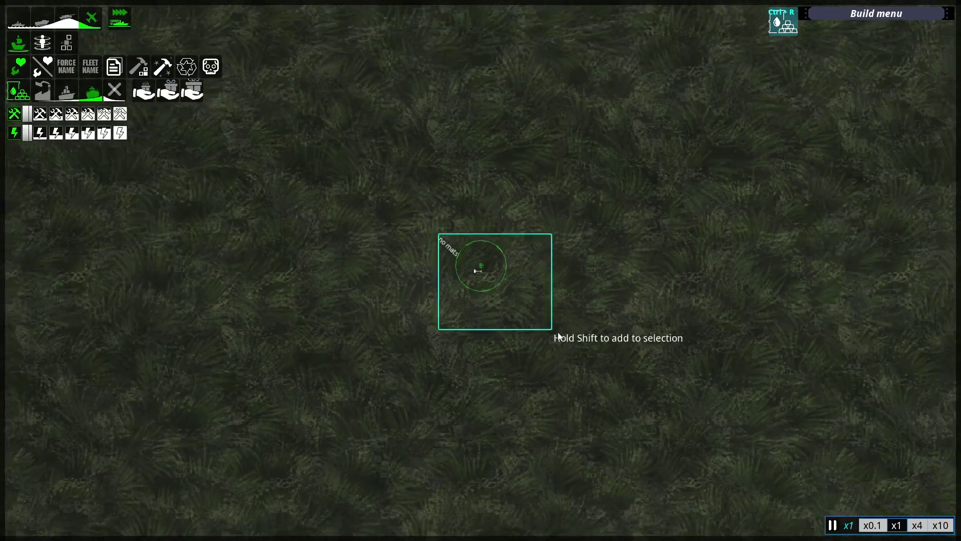
scroll(482, 285, down, 4)
scroll(308, 282, down, 6)
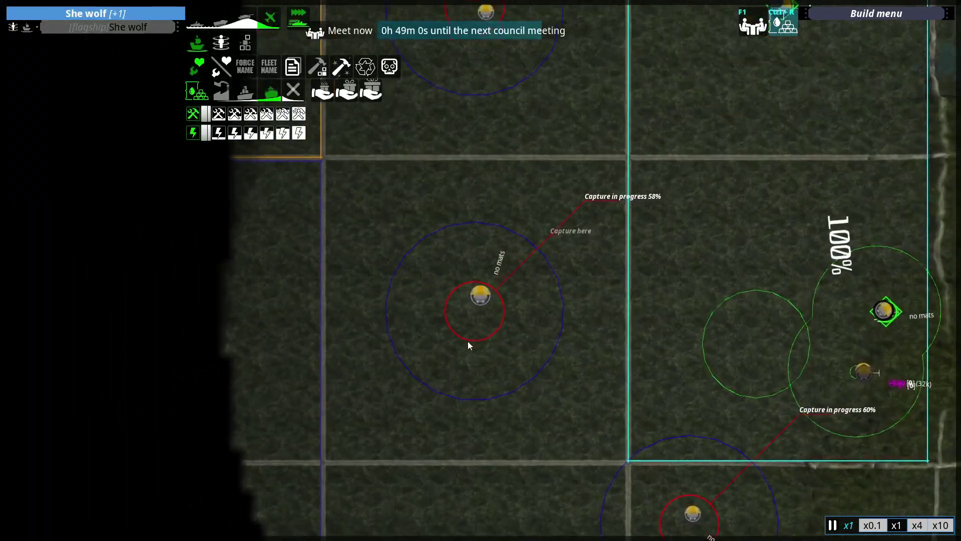
scroll(475, 339, up, 6)
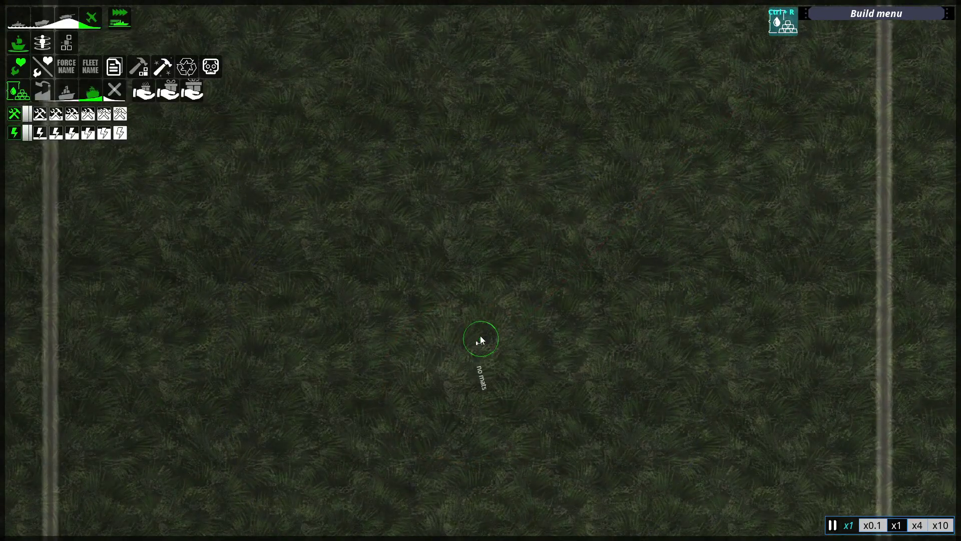
key(Escape)
drag(451, 325, 496, 360)
scroll(473, 367, down, 6)
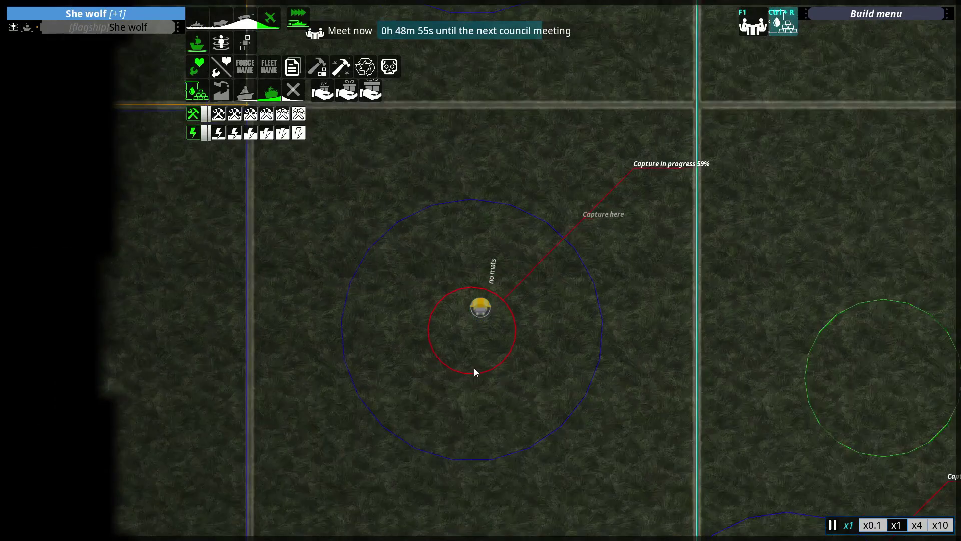
scroll(474, 367, down, 3)
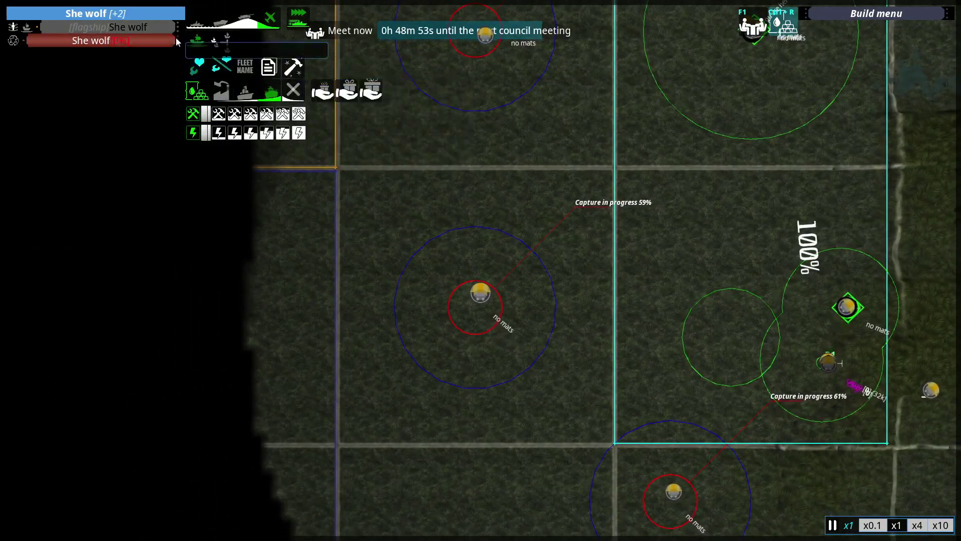
click(179, 42)
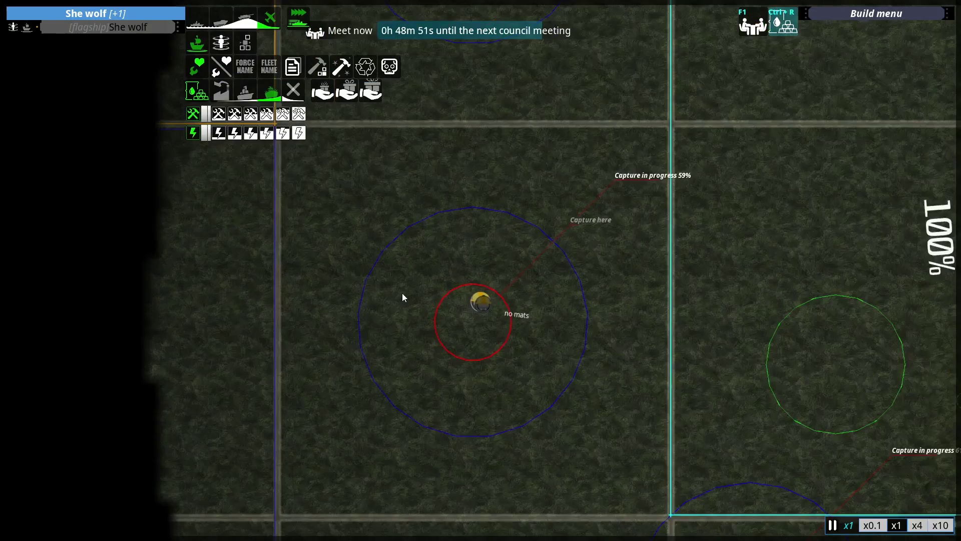
scroll(403, 294, up, 5)
scroll(425, 215, up, 3)
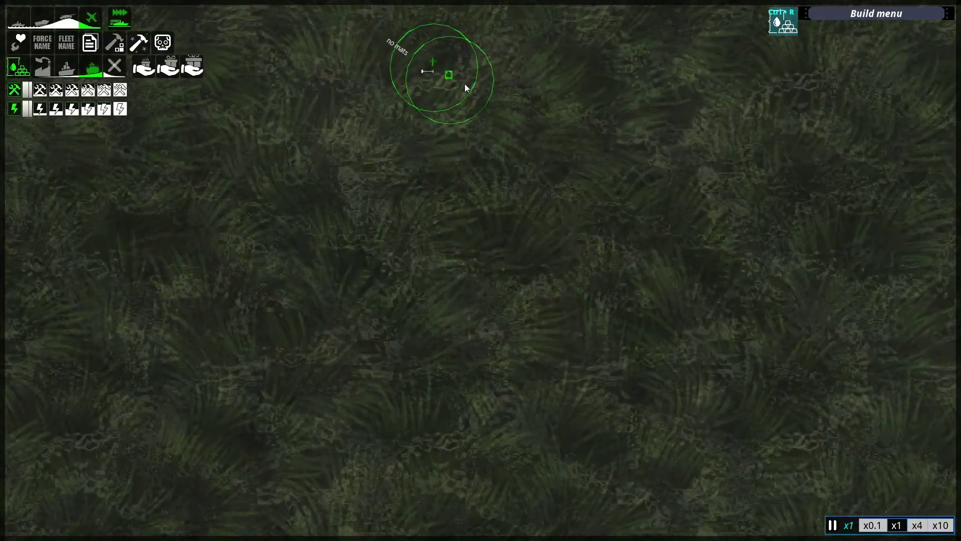
Order She wolf onward and move the Jaw Breaker Transport Chopper near Defend here.
right_click(601, 211)
scroll(612, 234, down, 8)
scroll(448, 256, down, 3)
scroll(447, 257, up, 4)
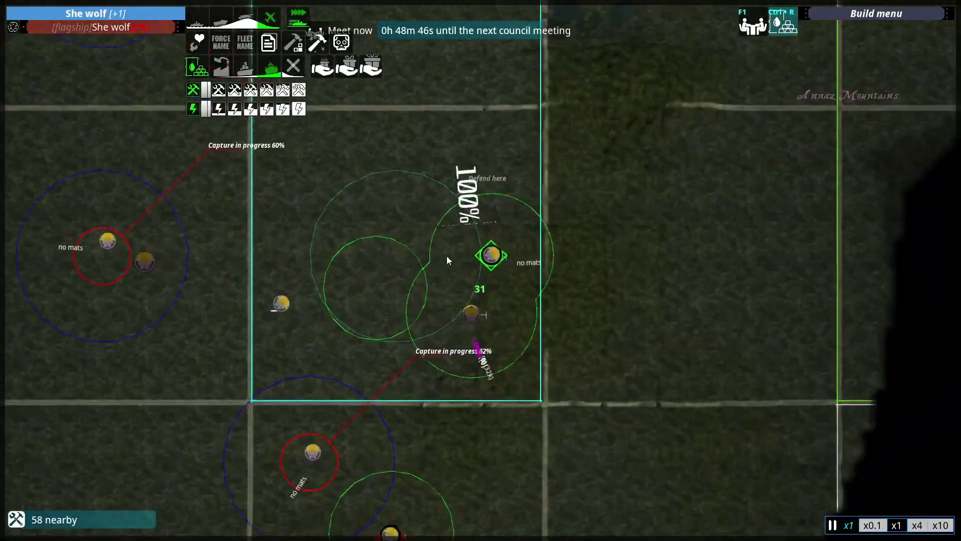
scroll(481, 225, up, 5)
scroll(467, 188, up, 2)
scroll(467, 189, down, 5)
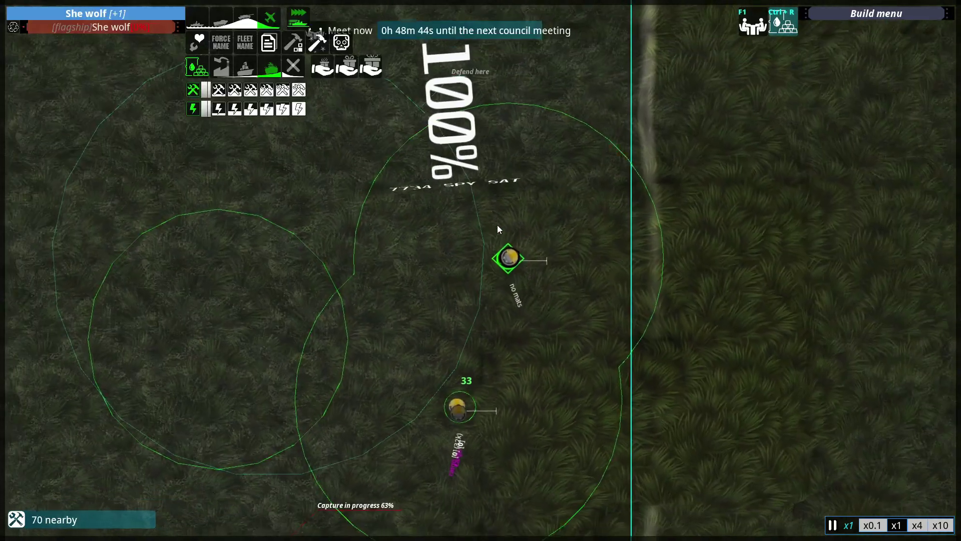
scroll(497, 225, up, 3)
scroll(496, 254, up, 2)
scroll(450, 301, down, 3)
scroll(451, 301, down, 1)
click(461, 237)
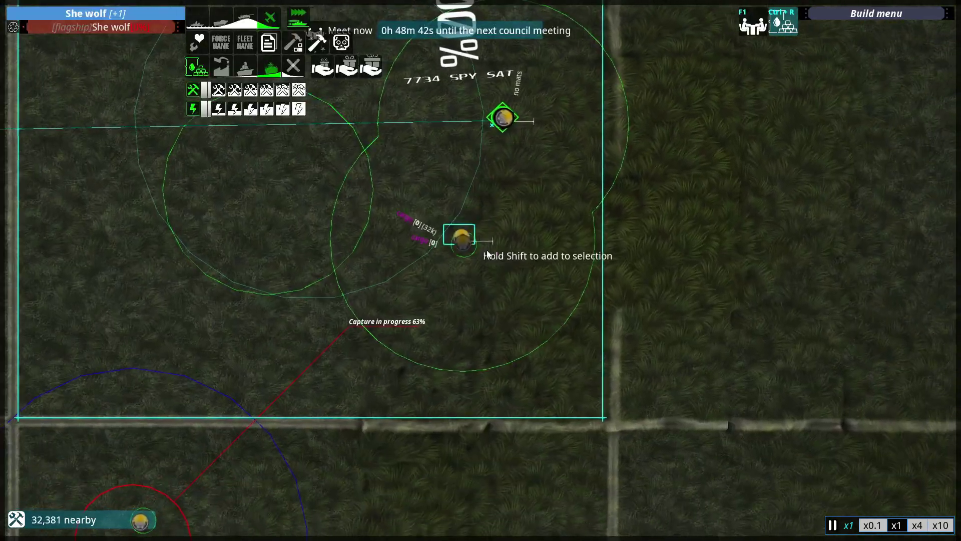
scroll(461, 240, up, 4)
scroll(481, 225, up, 4)
scroll(567, 132, up, 2)
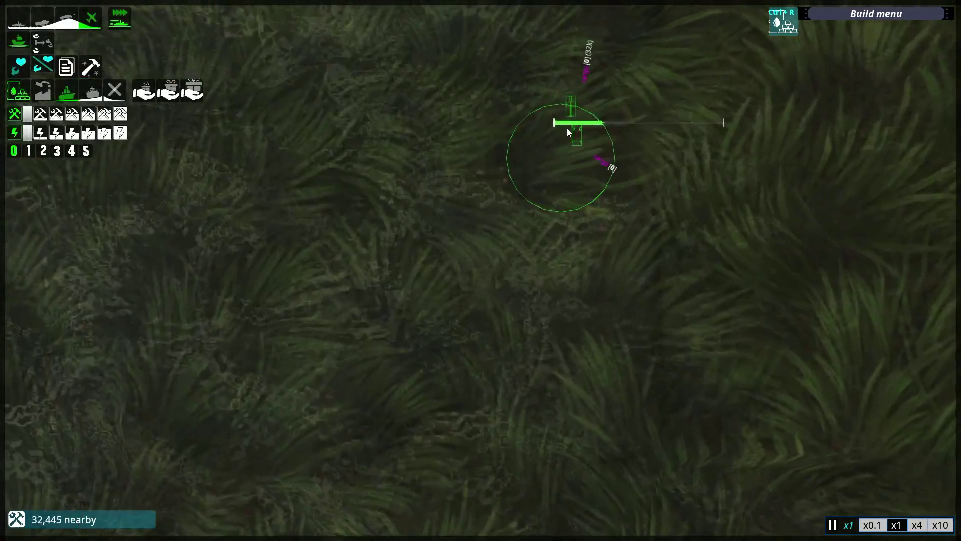
scroll(432, 120, down, 4)
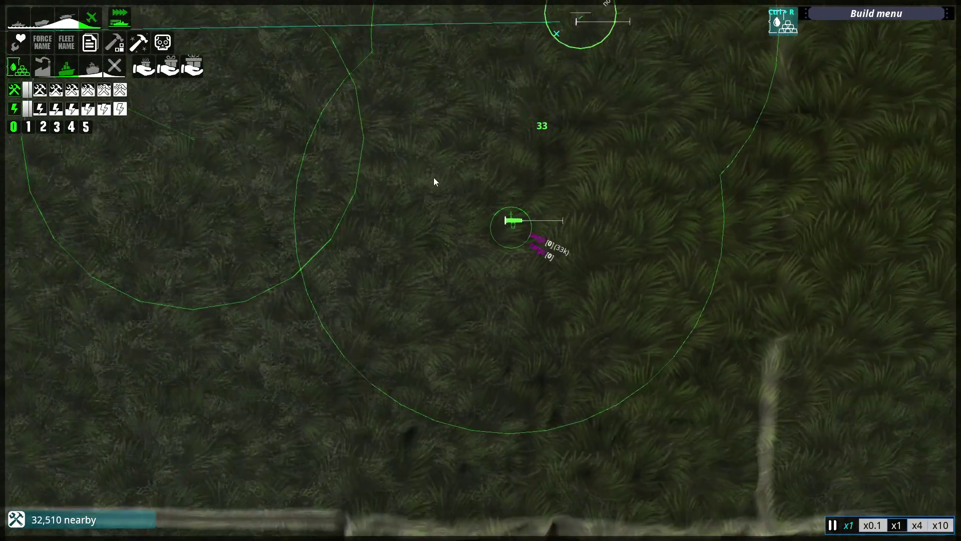
right_click(450, 218)
scroll(444, 96, down, 3)
scroll(457, 165, down, 3)
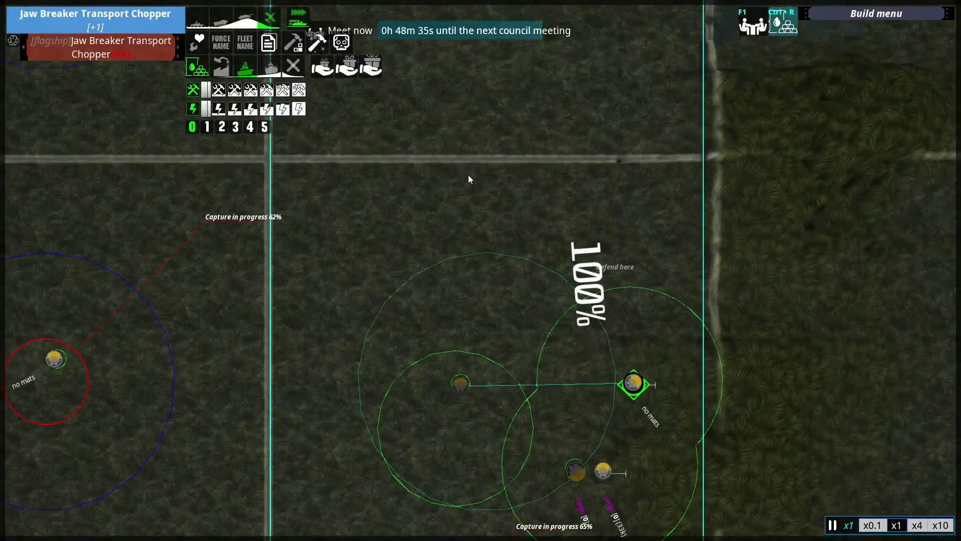
scroll(468, 175, down, 3)
scroll(473, 195, up, 3)
scroll(472, 197, up, 3)
scroll(414, 119, up, 3)
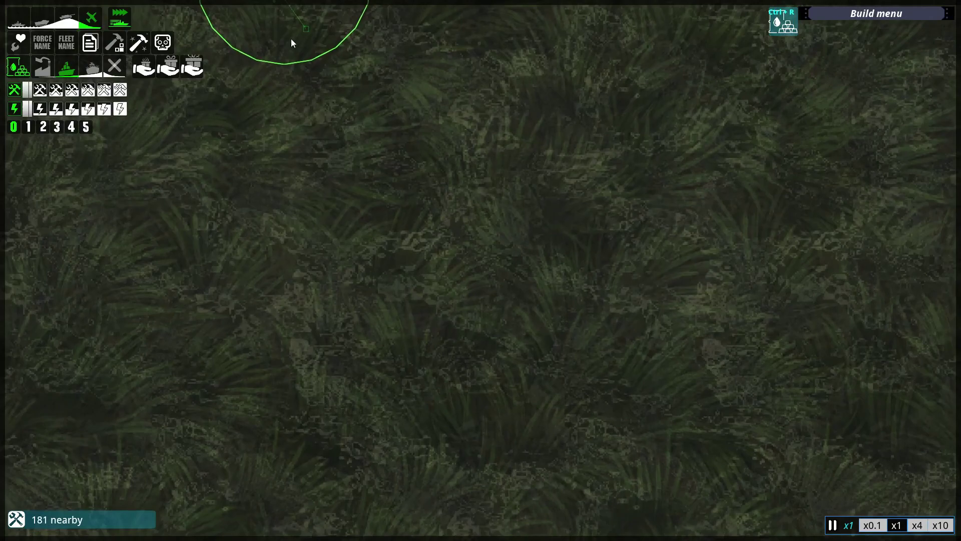
scroll(368, 215, down, 4)
scroll(572, 320, down, 3)
scroll(461, 216, up, 4)
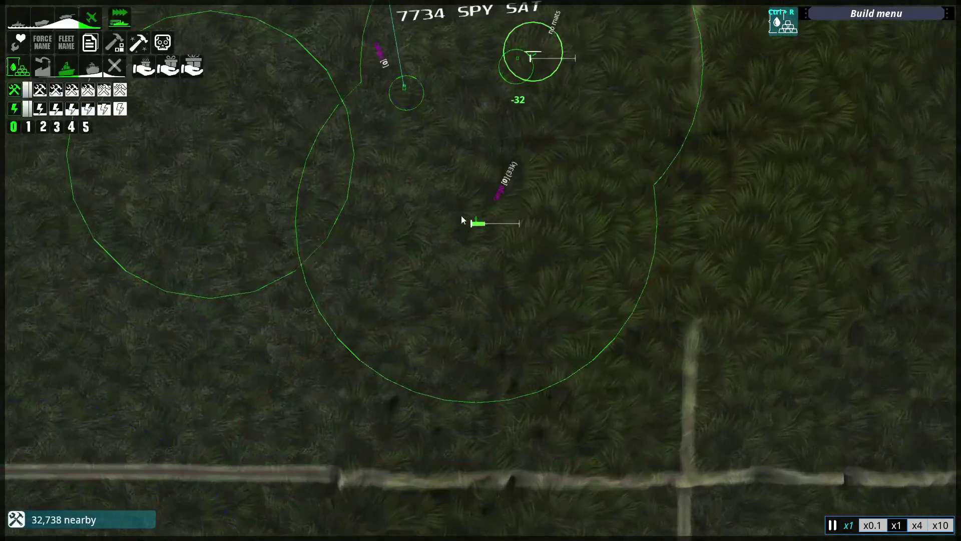
scroll(461, 180, up, 2)
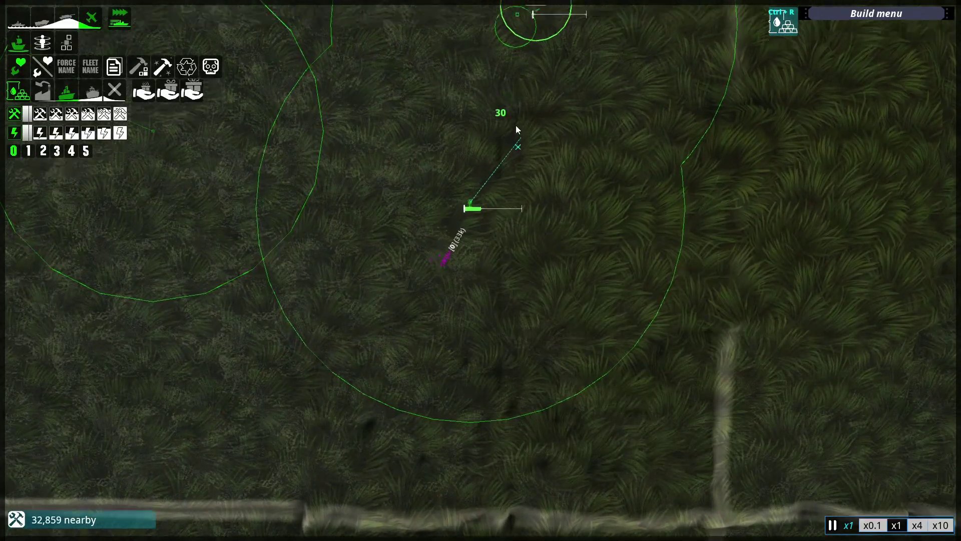
drag(474, 135, 429, 179)
scroll(424, 177, down, 4)
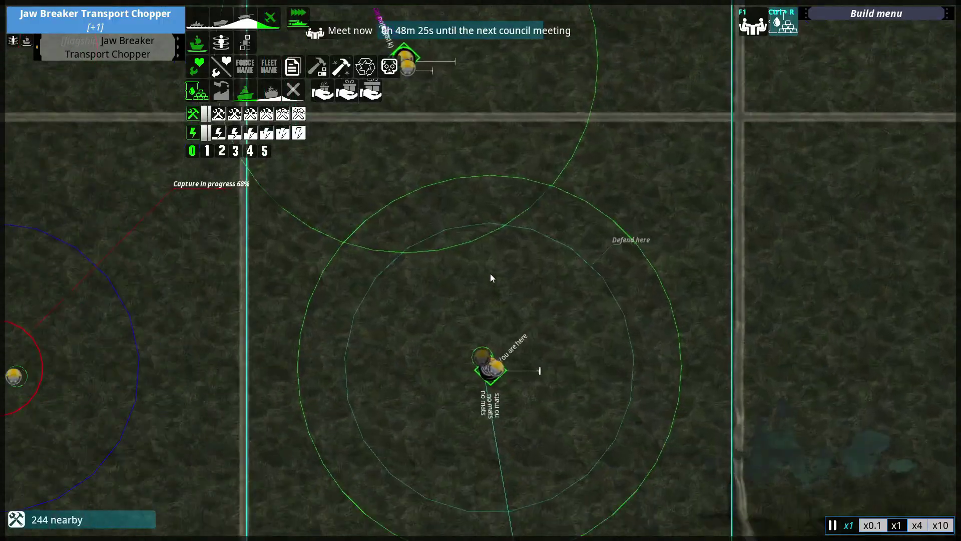
scroll(496, 226, up, 4)
scroll(556, 210, down, 4)
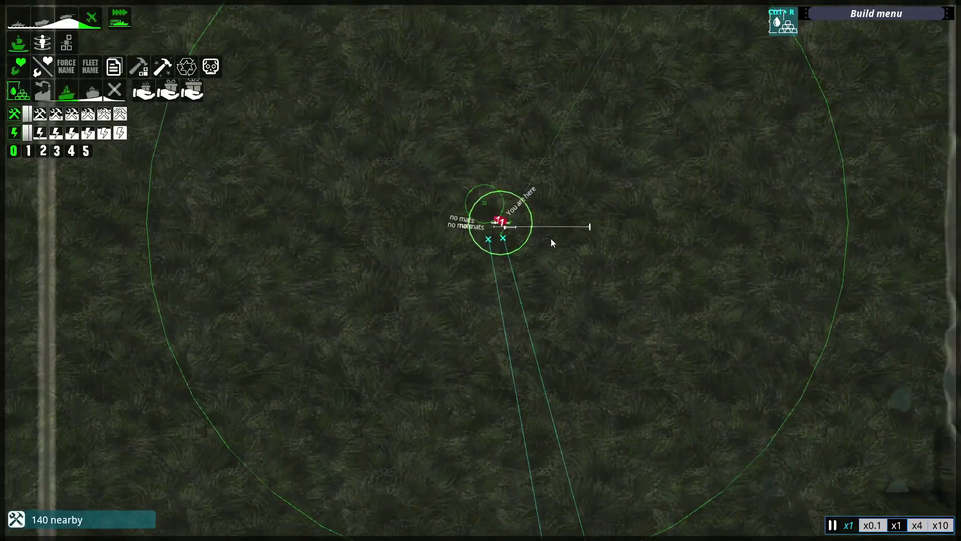
scroll(525, 351, down, 2)
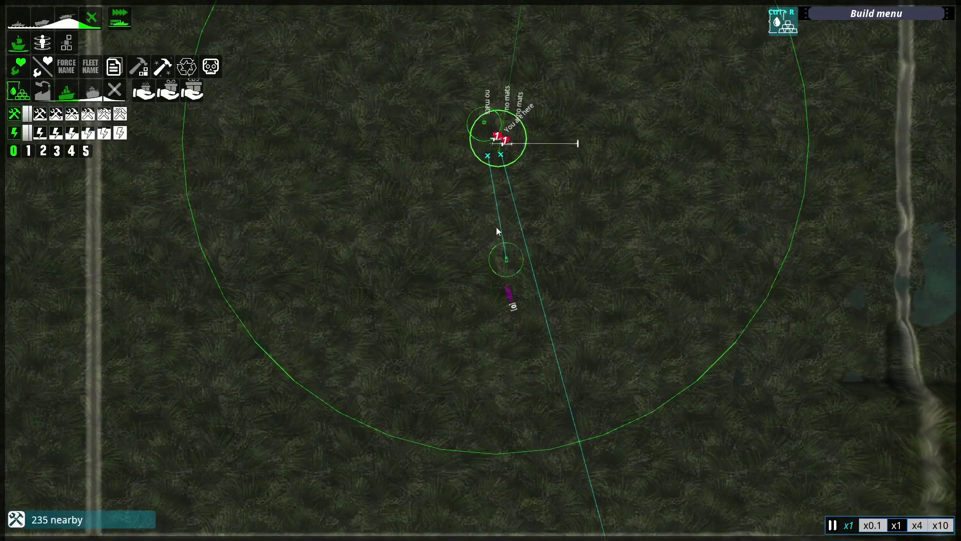
scroll(496, 227, down, 3)
scroll(484, 315, up, 3)
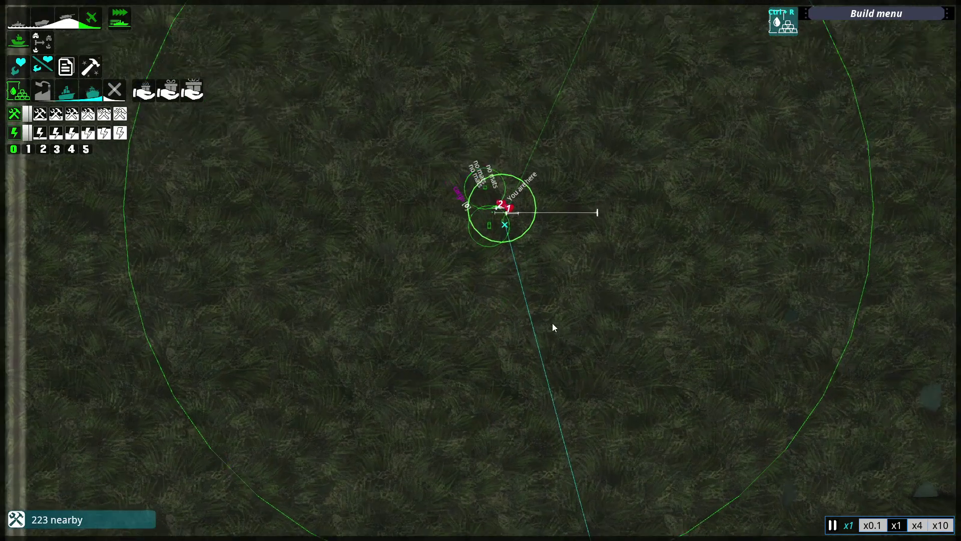
scroll(553, 323, up, 3)
scroll(492, 107, up, 2)
scroll(515, 154, down, 4)
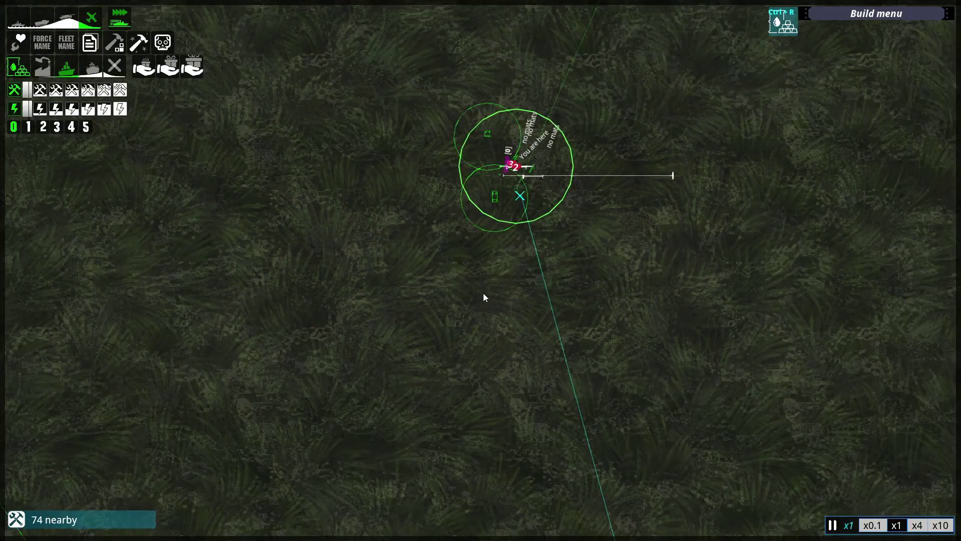
scroll(483, 293, down, 2)
scroll(426, 386, down, 4)
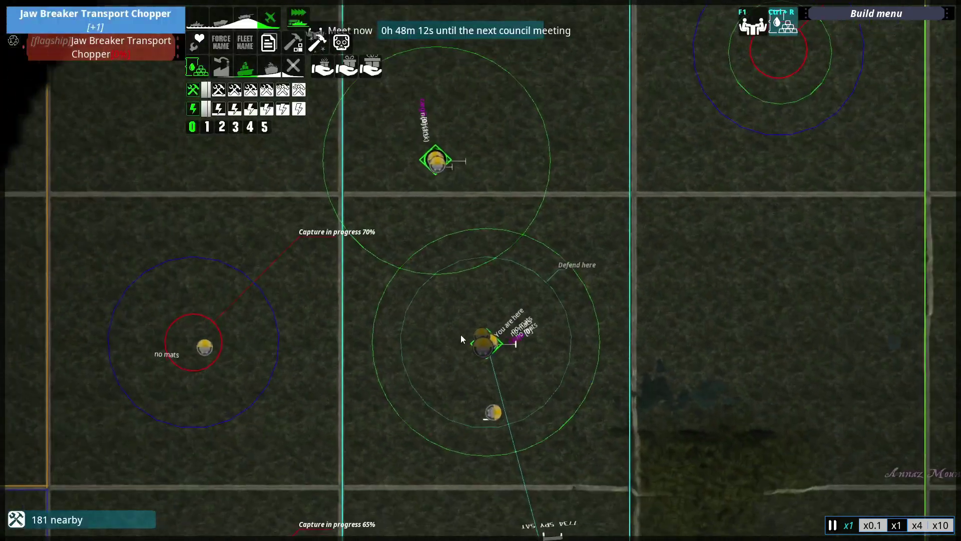
scroll(465, 122, up, 4)
scroll(514, 109, up, 3)
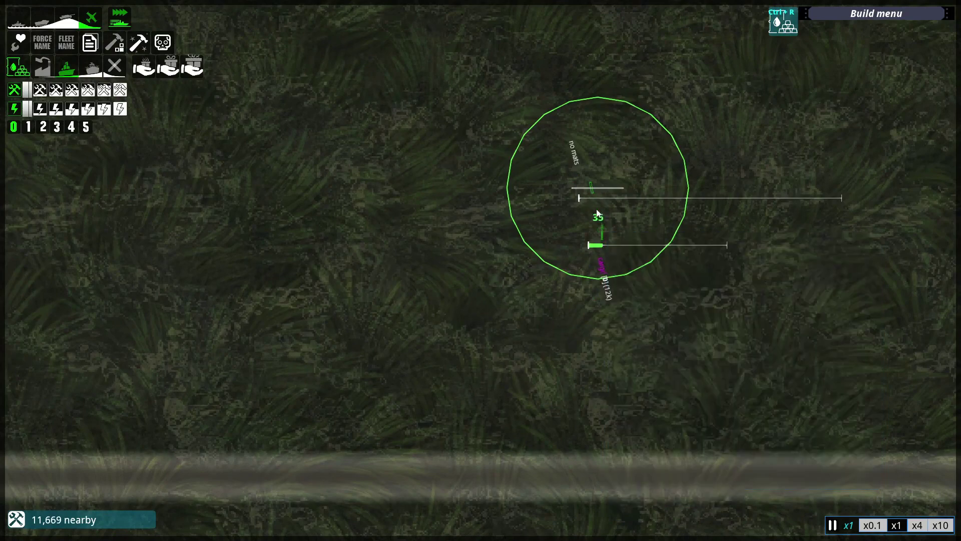
View the Jaw Breaker Transport Chopper up close, then select the She wolf fleet.
double_click(603, 235)
scroll(586, 323, down, 4)
scroll(592, 42, up, 4)
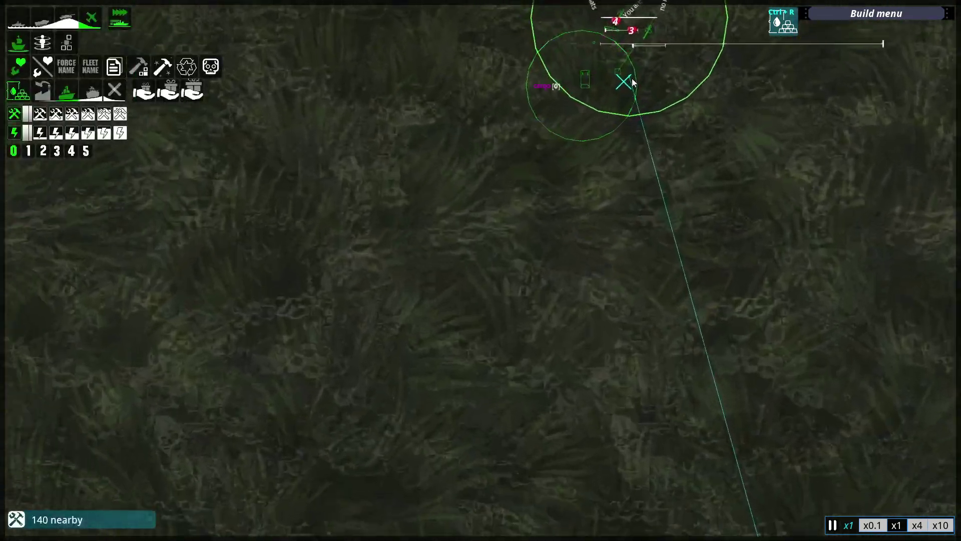
scroll(536, 329, down, 4)
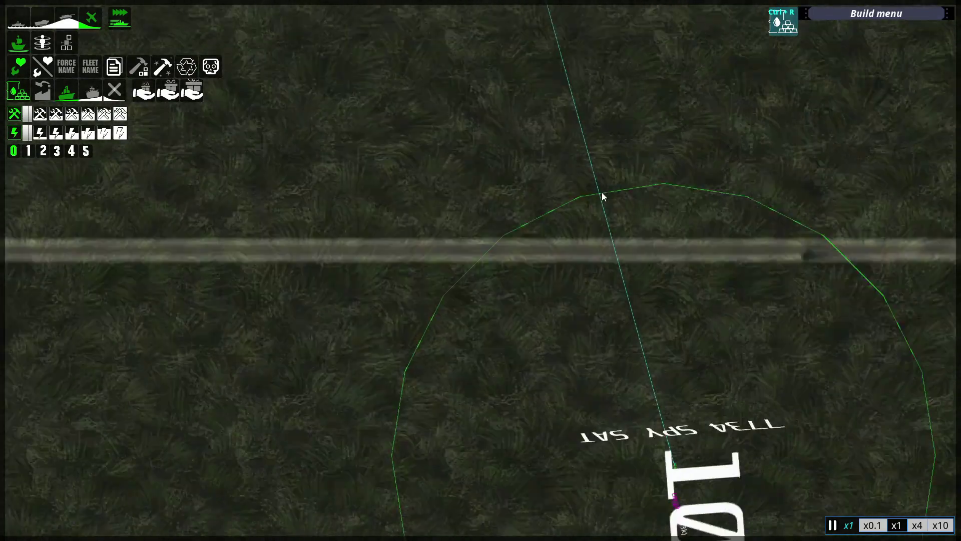
scroll(602, 192, down, 5)
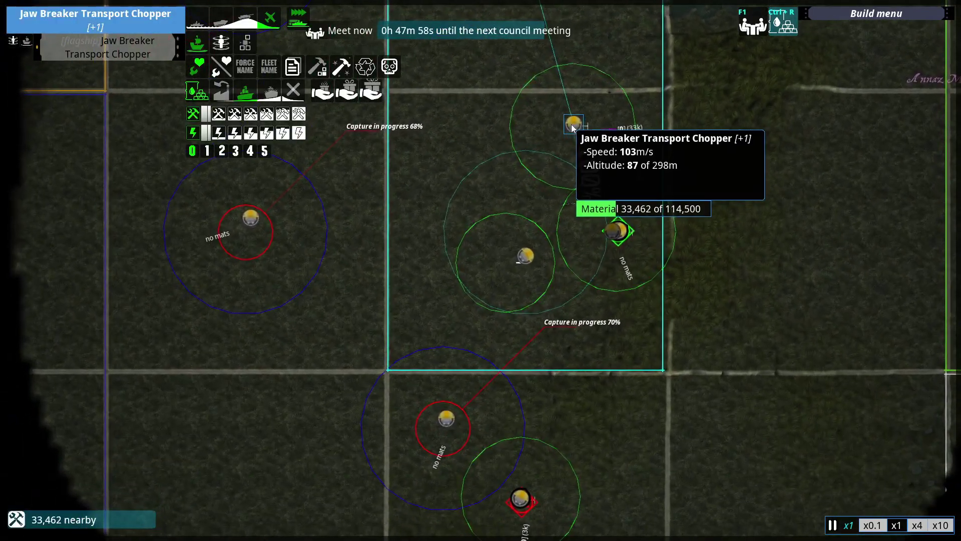
scroll(482, 301, down, 6)
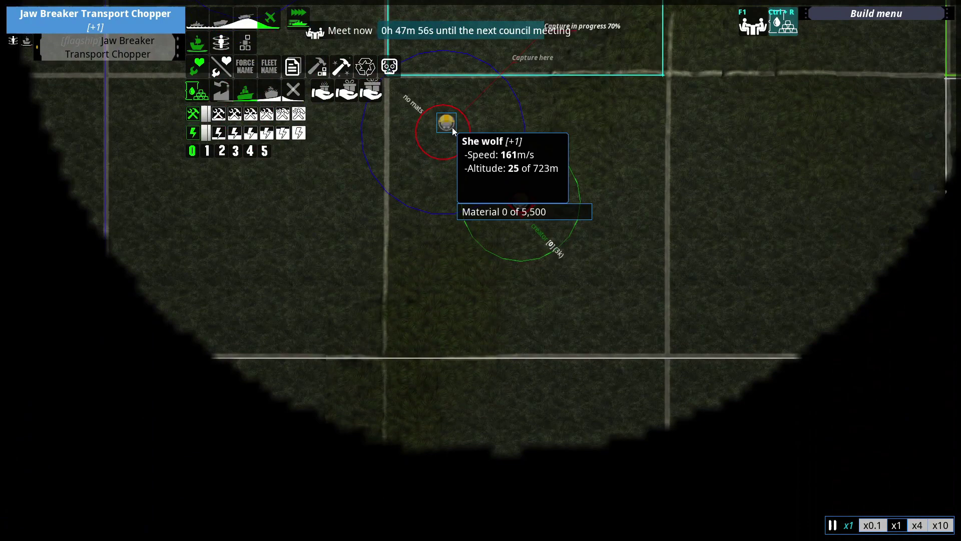
click(452, 127)
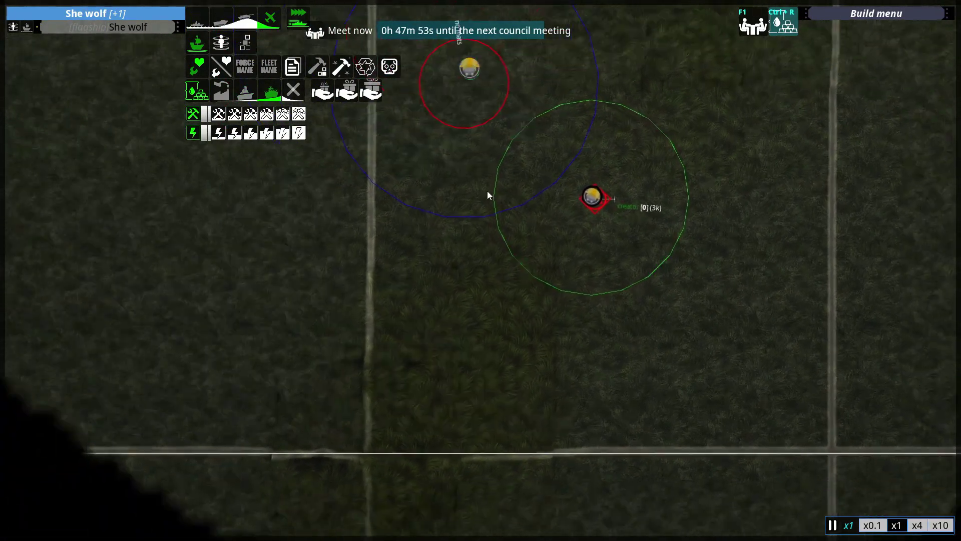
scroll(488, 196, down, 5)
scroll(481, 210, up, 3)
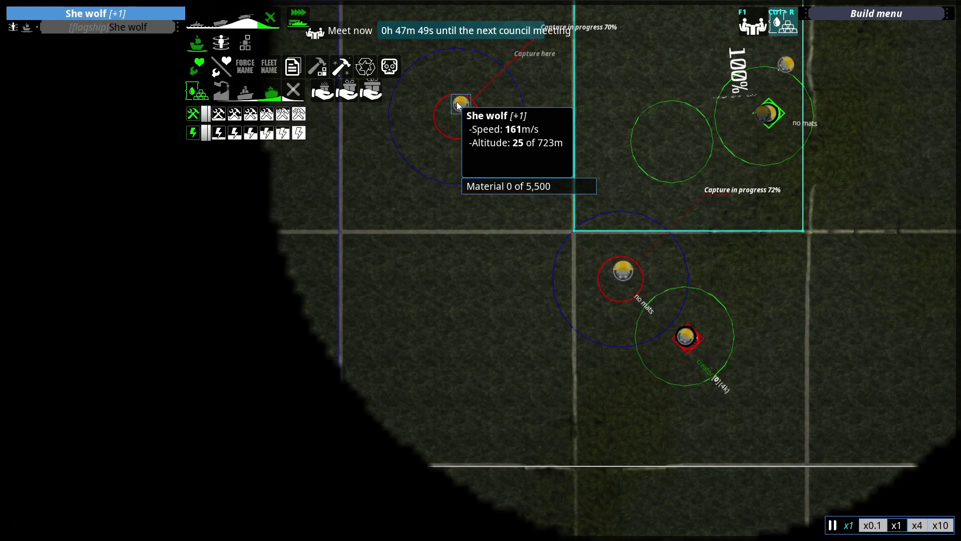
scroll(440, 277, down, 2)
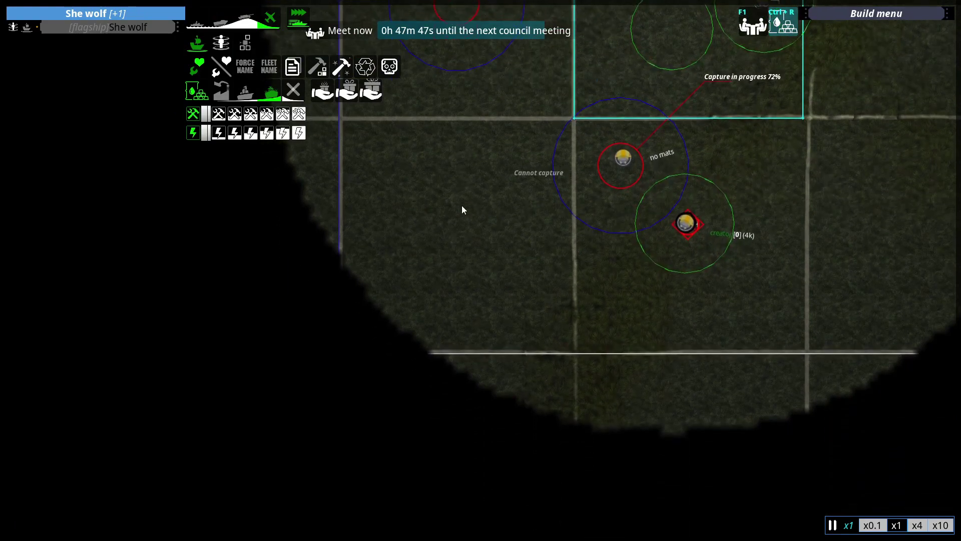
scroll(565, 183, down, 2)
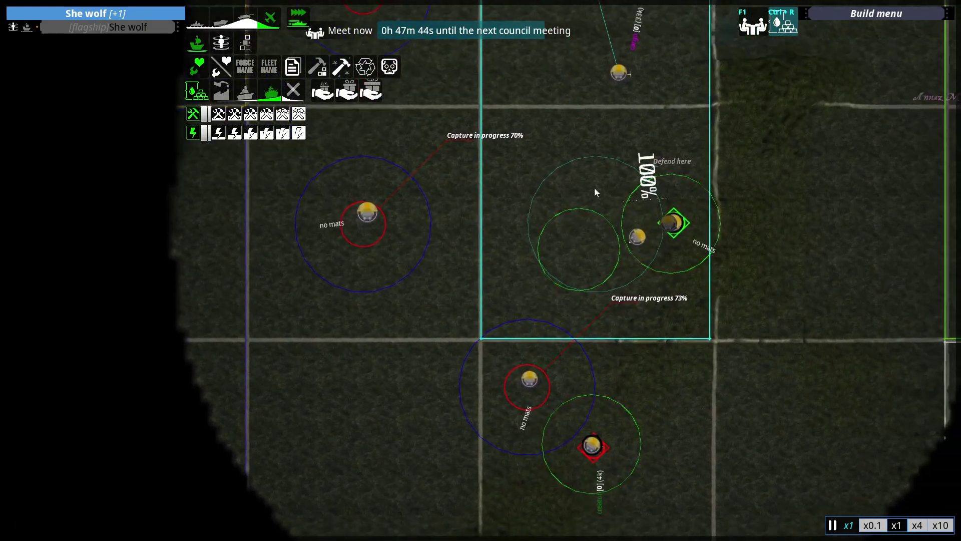
scroll(586, 226, down, 2)
scroll(584, 355, up, 4)
scroll(555, 313, up, 4)
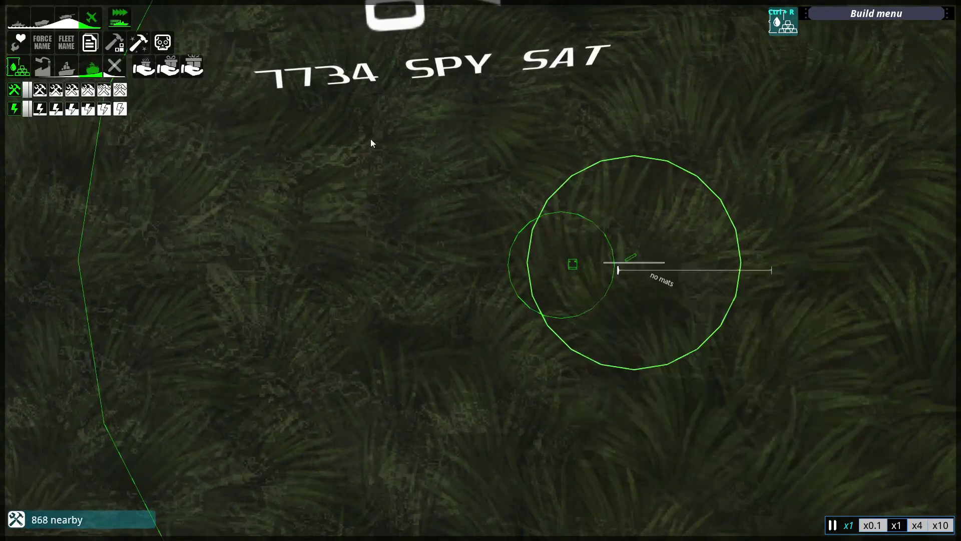
Center the She wolf circle, then select She wolf and inspect its stats.
drag(576, 264, 371, 139)
click(23, 72)
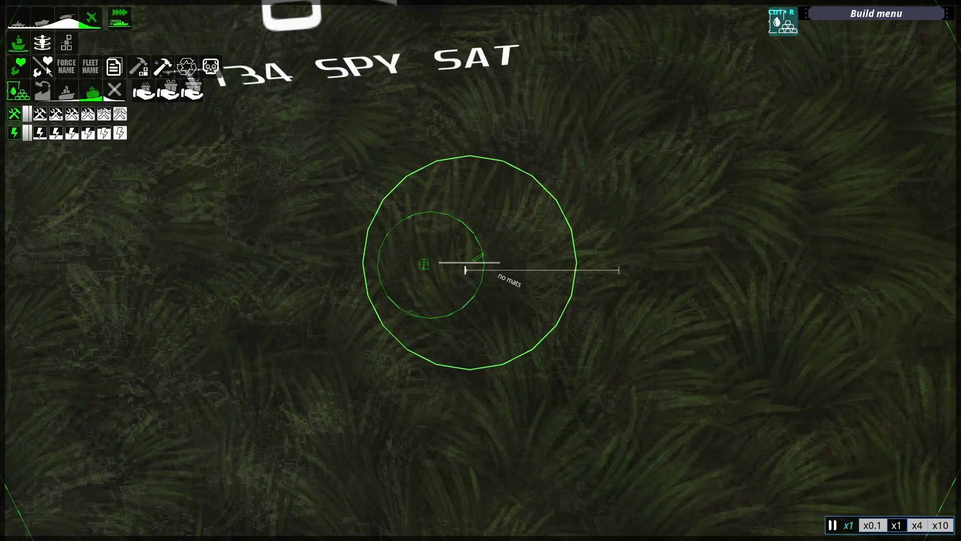
click(467, 270)
mouse_move(442, 269)
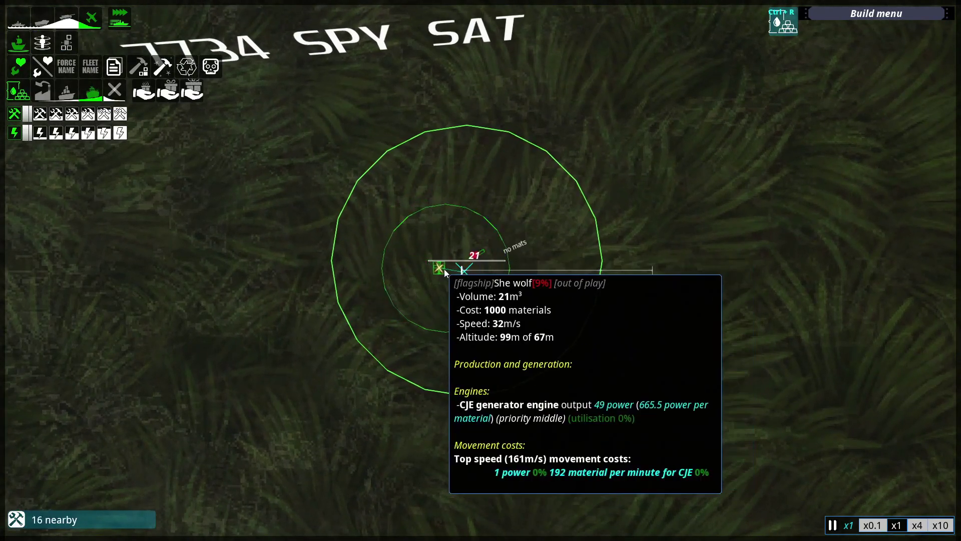
scroll(480, 299, down, 5)
scroll(549, 217, down, 5)
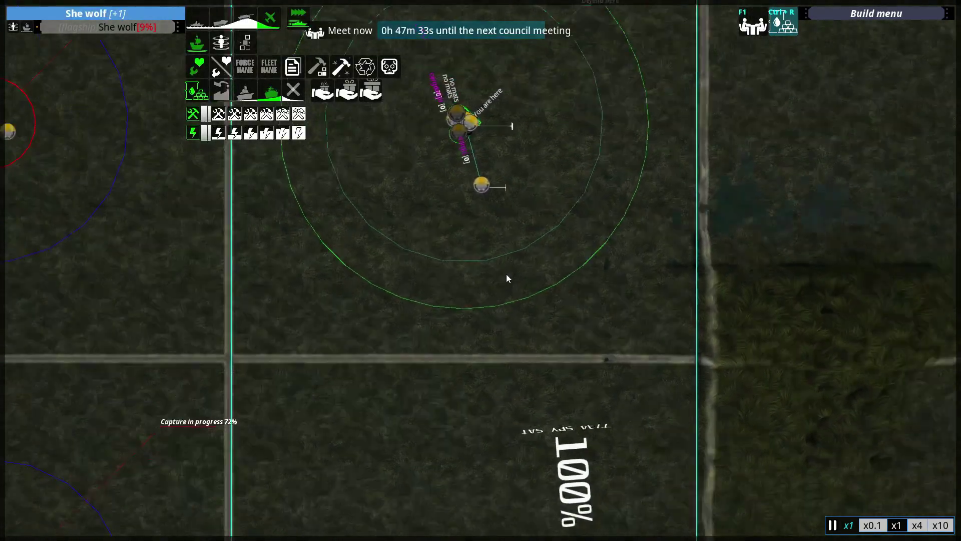
scroll(502, 270, up, 5)
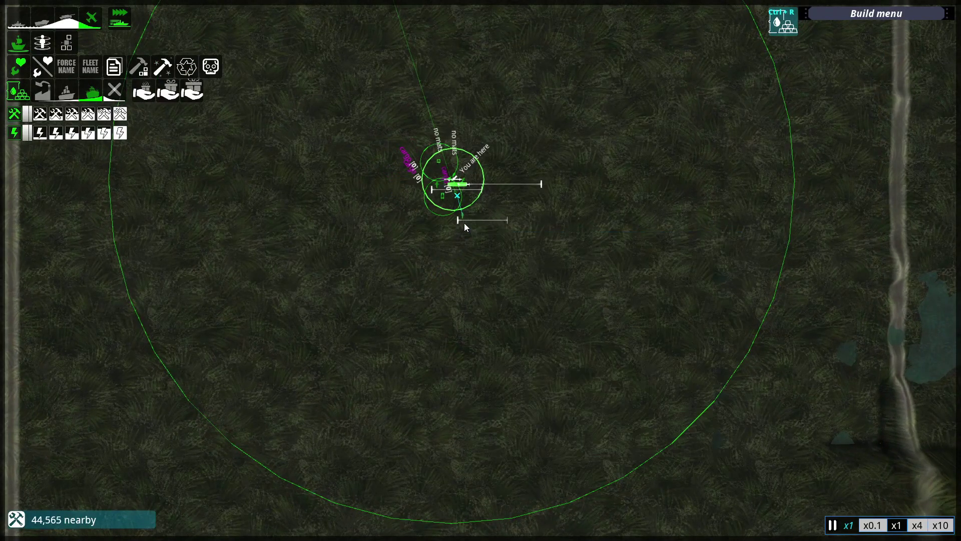
scroll(464, 224, up, 4)
scroll(450, 150, up, 3)
scroll(446, 143, up, 4)
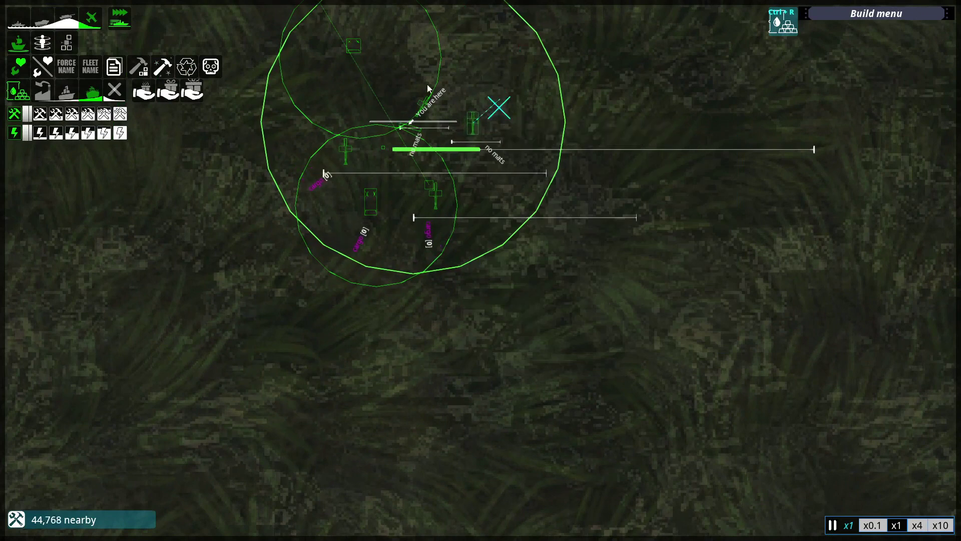
Place a waypoint beside the group, review the flagship's information, and select a vehicle.
click(483, 71)
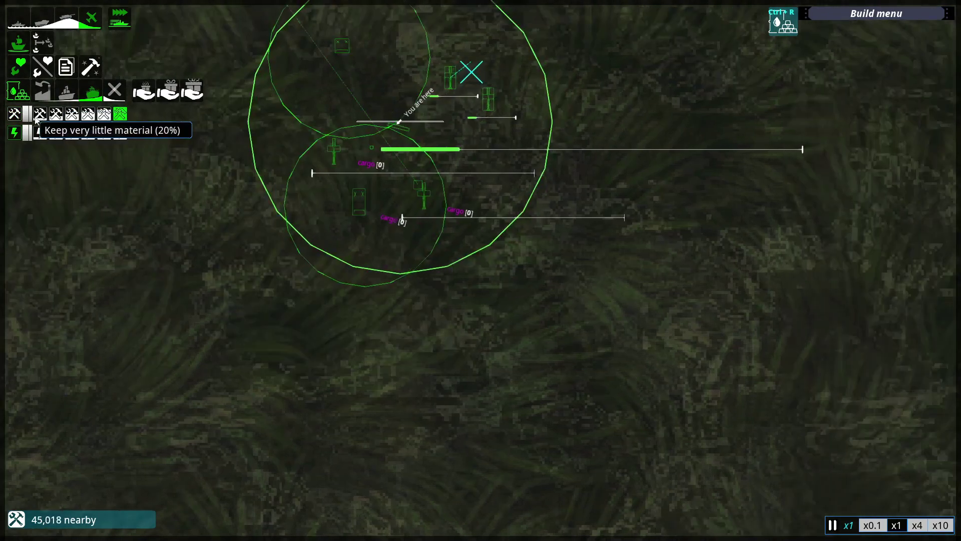
drag(481, 226, 301, 226)
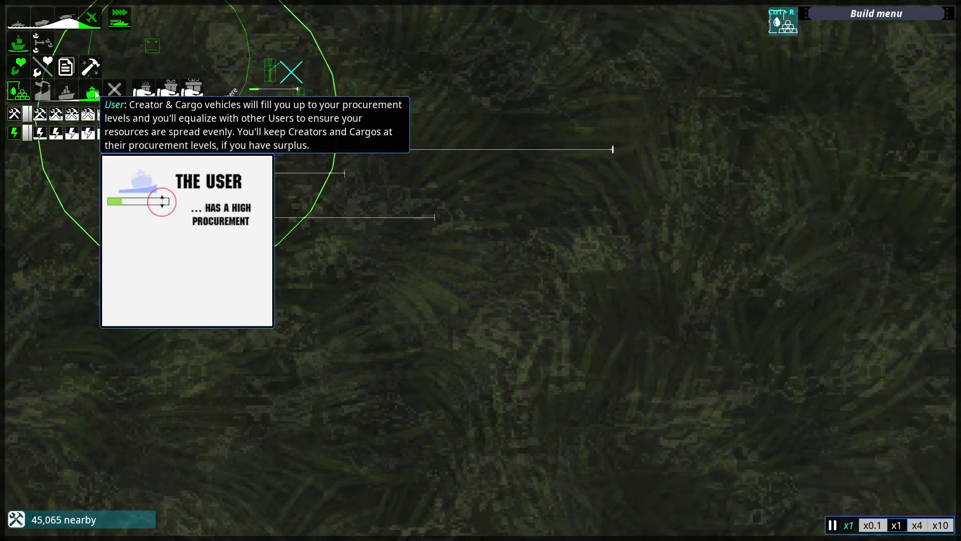
scroll(345, 174, down, 4)
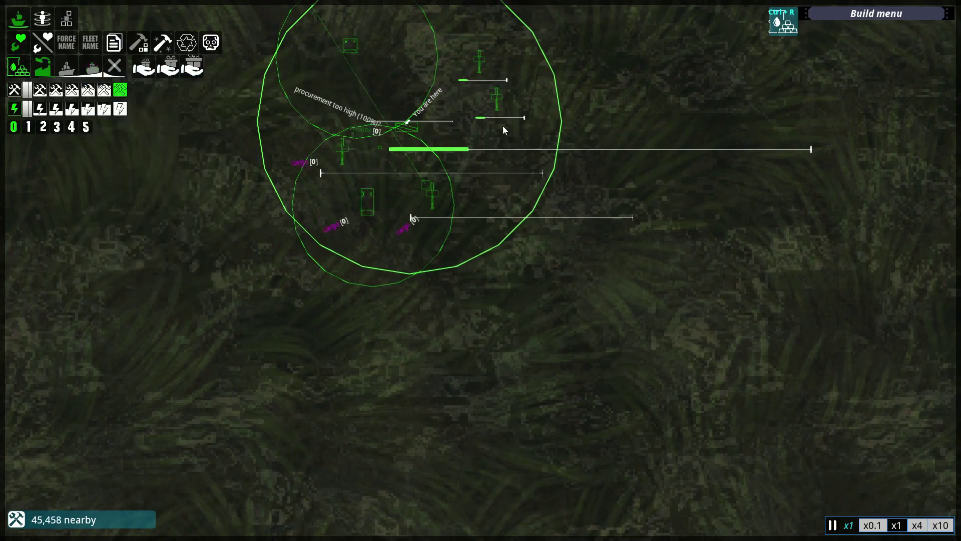
mouse_move(408, 127)
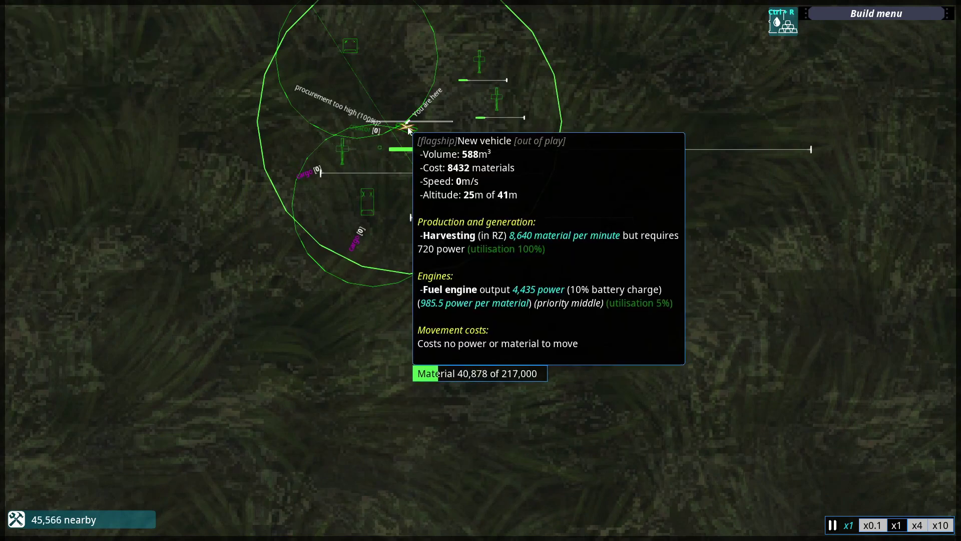
click(410, 129)
click(905, 63)
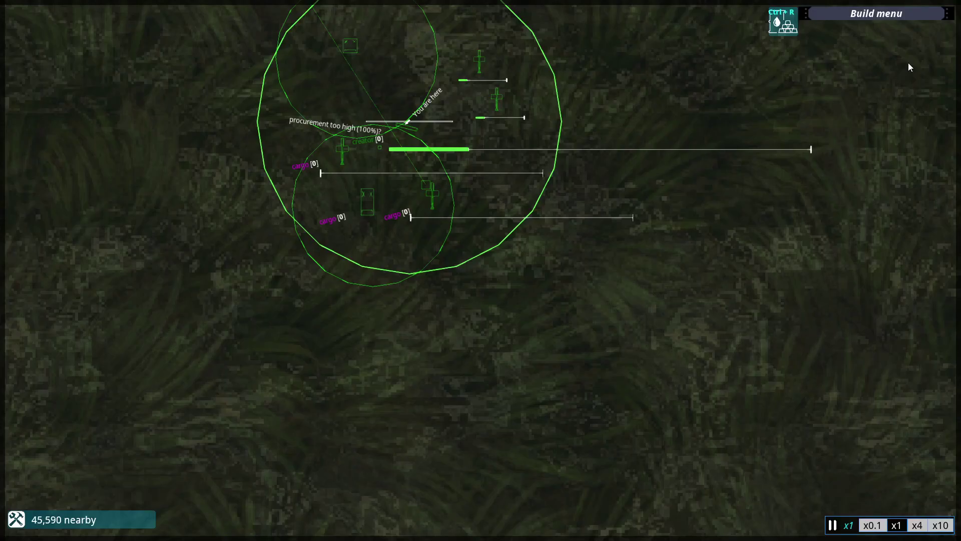
click(411, 134)
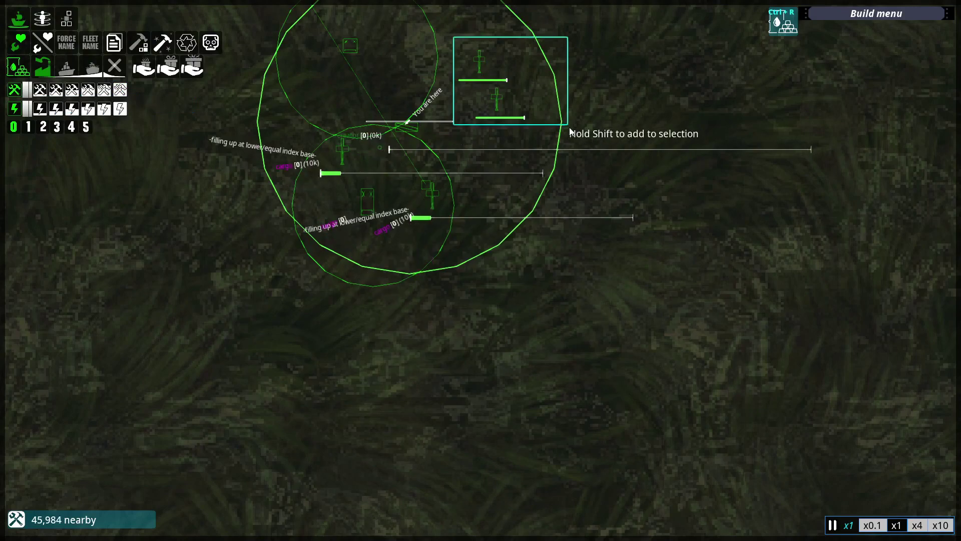
Select the two upper-right vehicles, set their fleet movement, and take first-person control.
drag(454, 36, 569, 128)
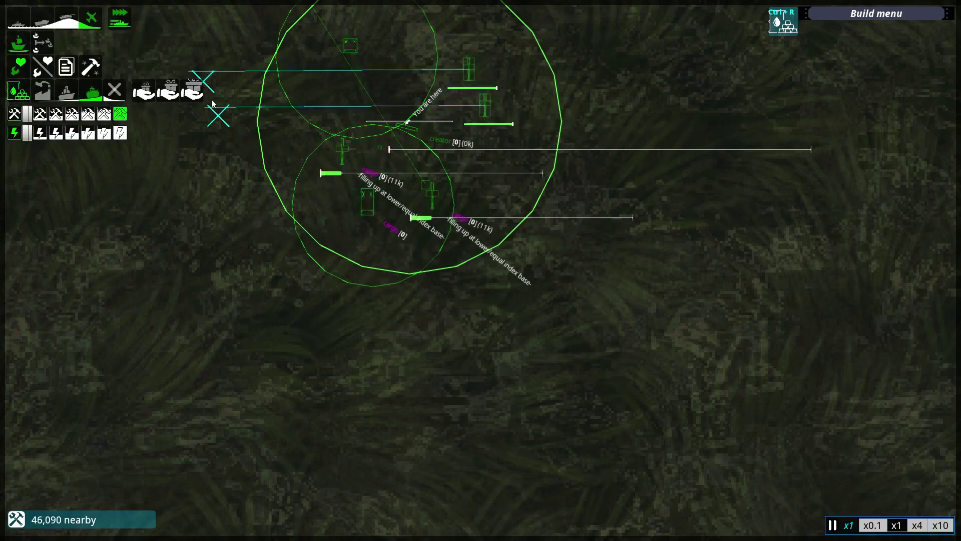
scroll(239, 156, down, 5)
scroll(259, 157, down, 5)
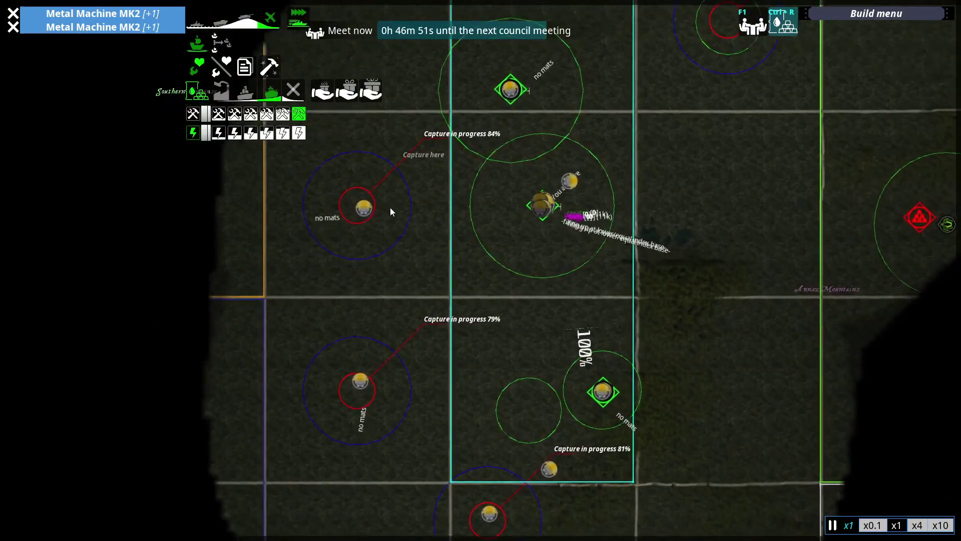
scroll(390, 207, up, 4)
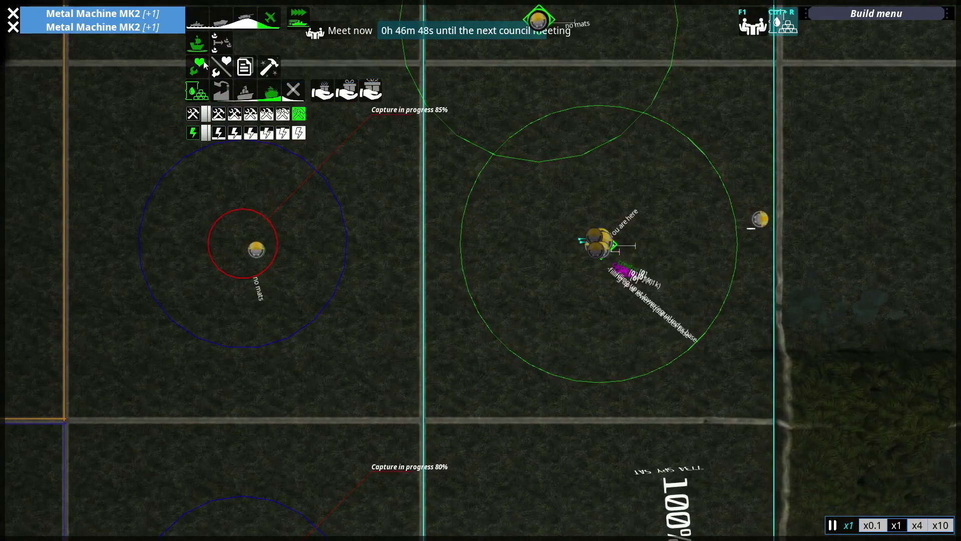
click(207, 111)
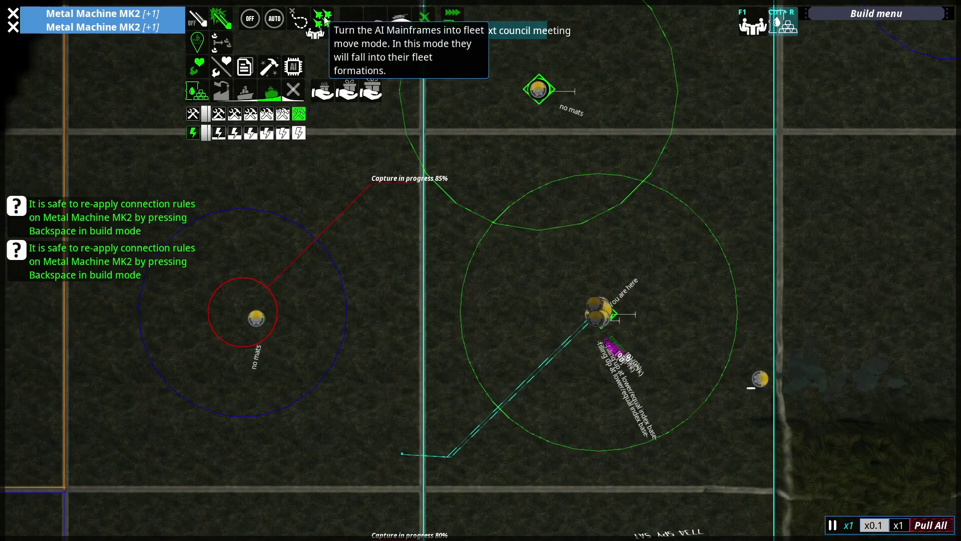
scroll(504, 212, up, 4)
scroll(518, 198, up, 3)
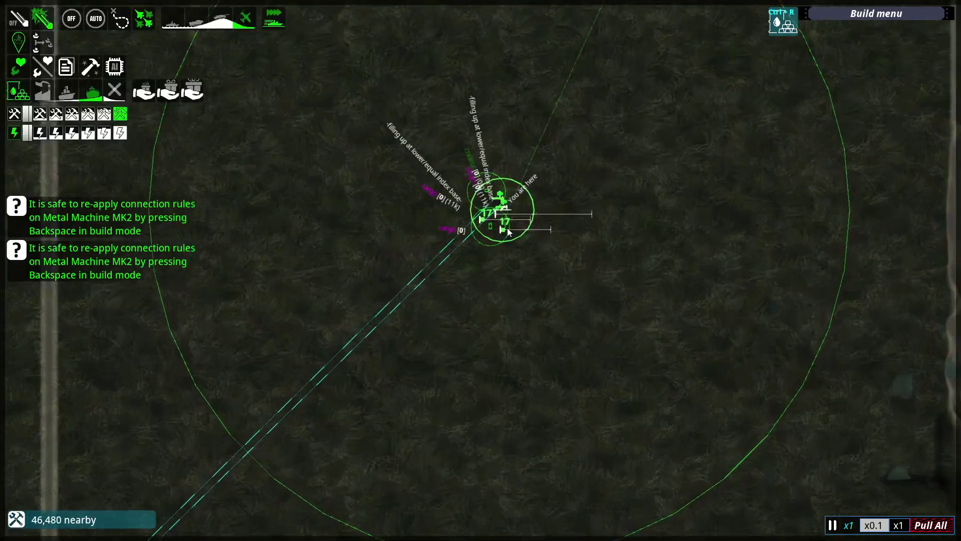
scroll(507, 228, up, 3)
mouse_move(502, 218)
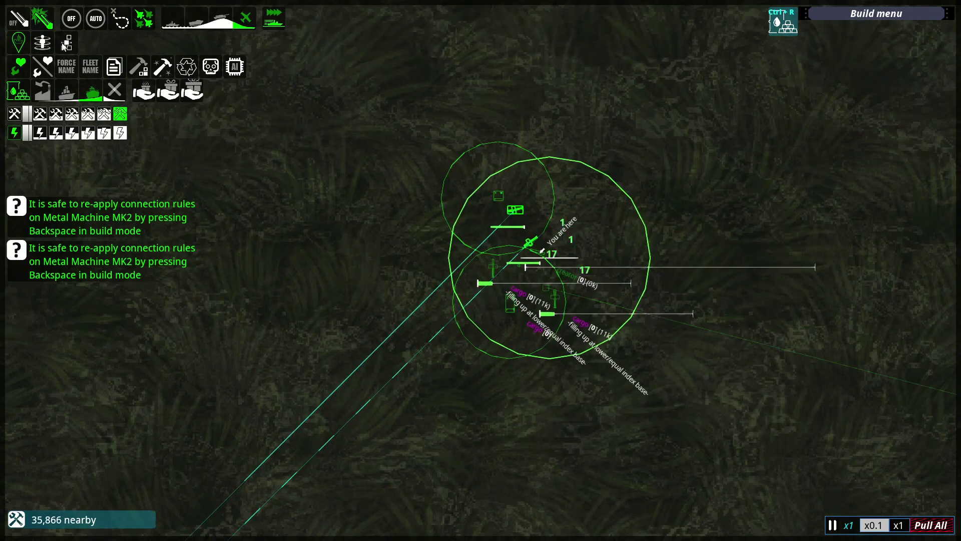
key(m)
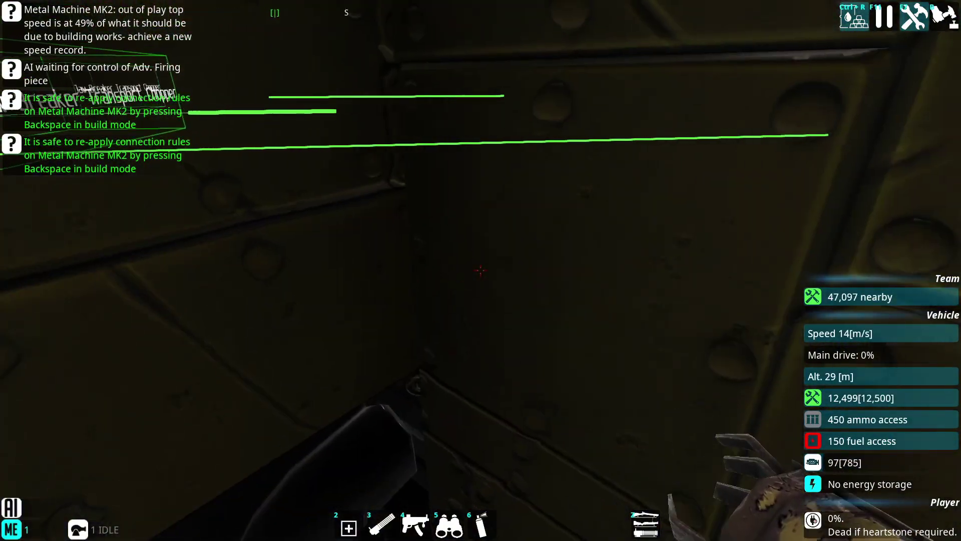
Hand all the Metal Machine MK2's weapons to AI control, then return to the tactical map.
key(Caps_Lock)
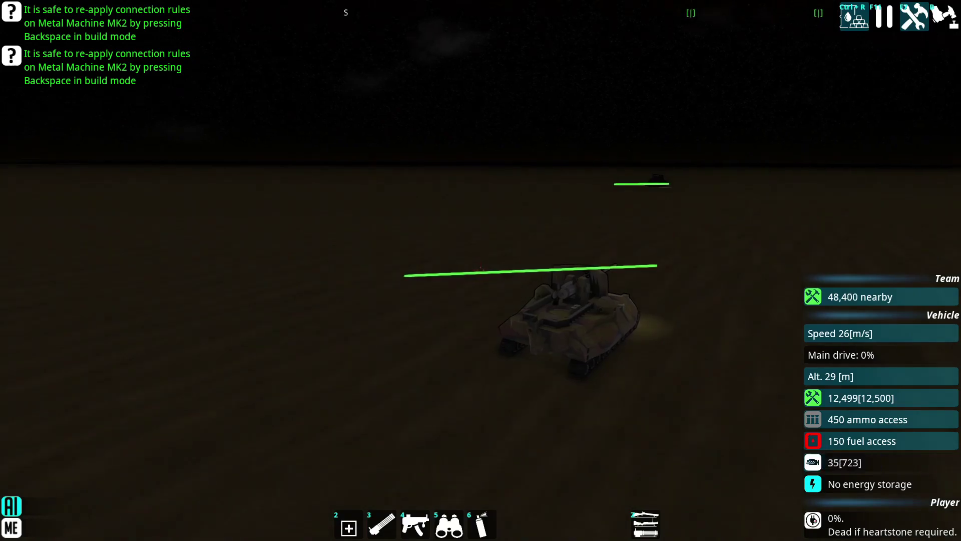
key(m)
scroll(397, 429, down, 3)
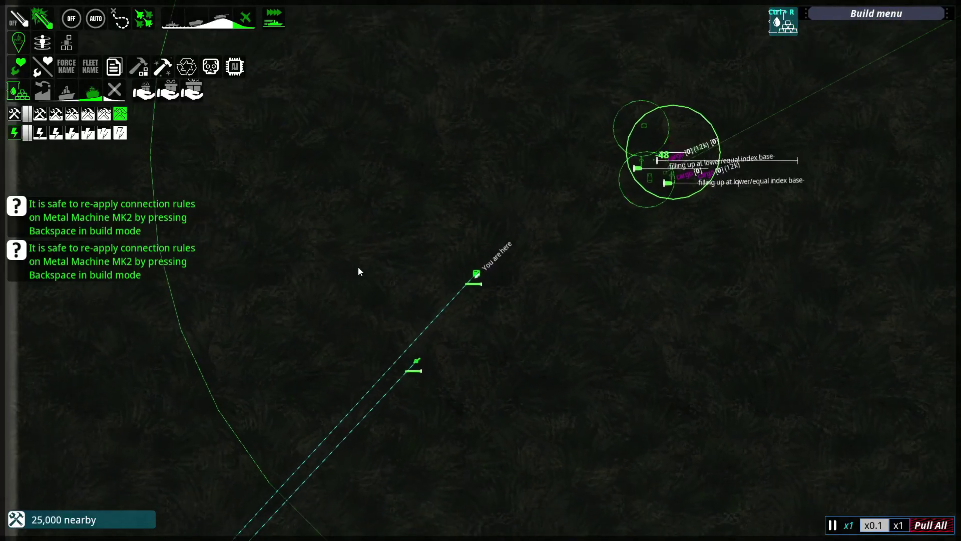
Locate the Jaw Breaker Transport Chopper, wipe its blueprint, and clear the selection.
drag(345, 225, 376, 284)
drag(404, 339, 301, 331)
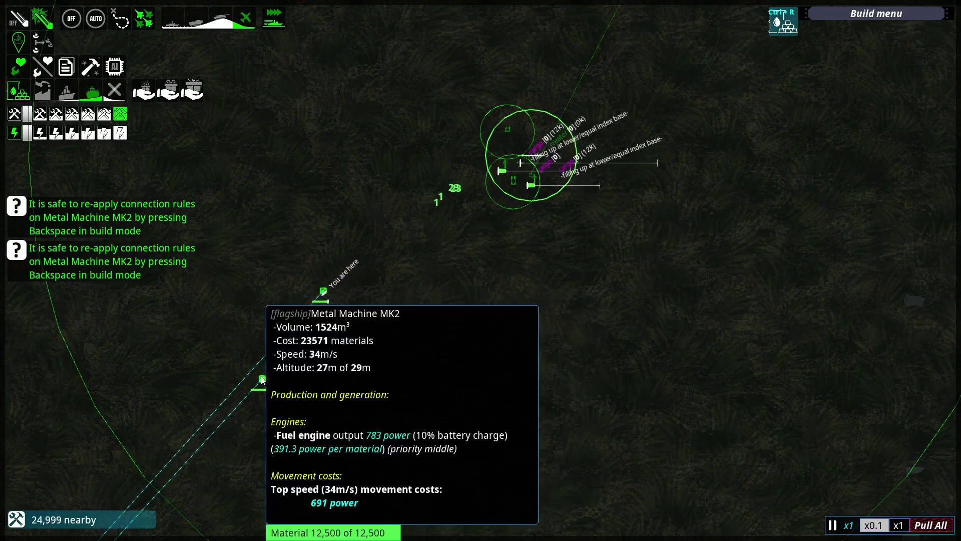
drag(259, 383, 895, 498)
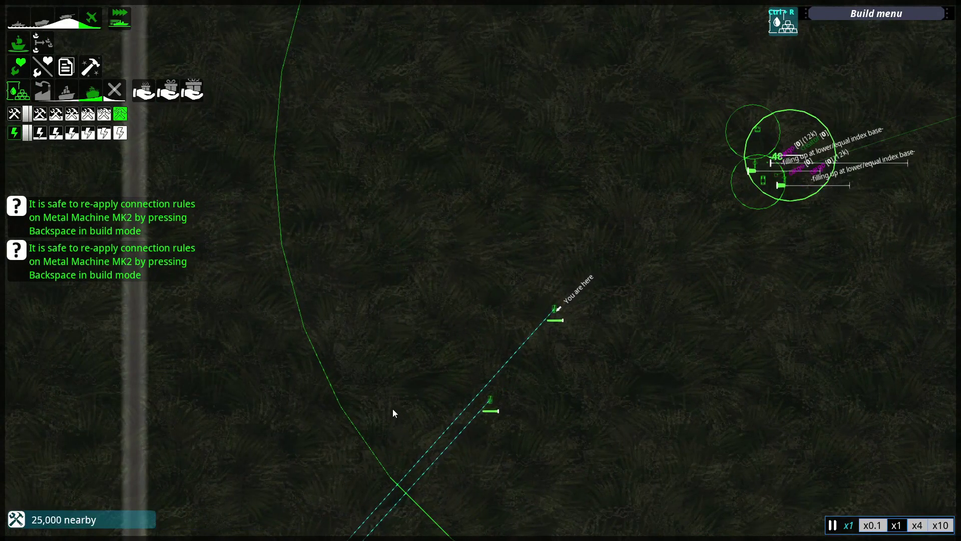
scroll(390, 356, down, 8)
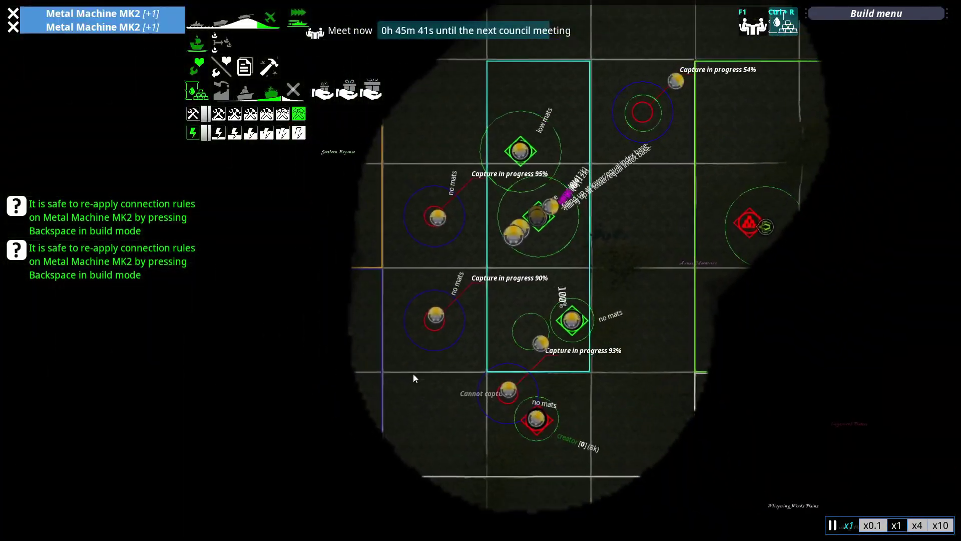
drag(379, 380, 550, 271)
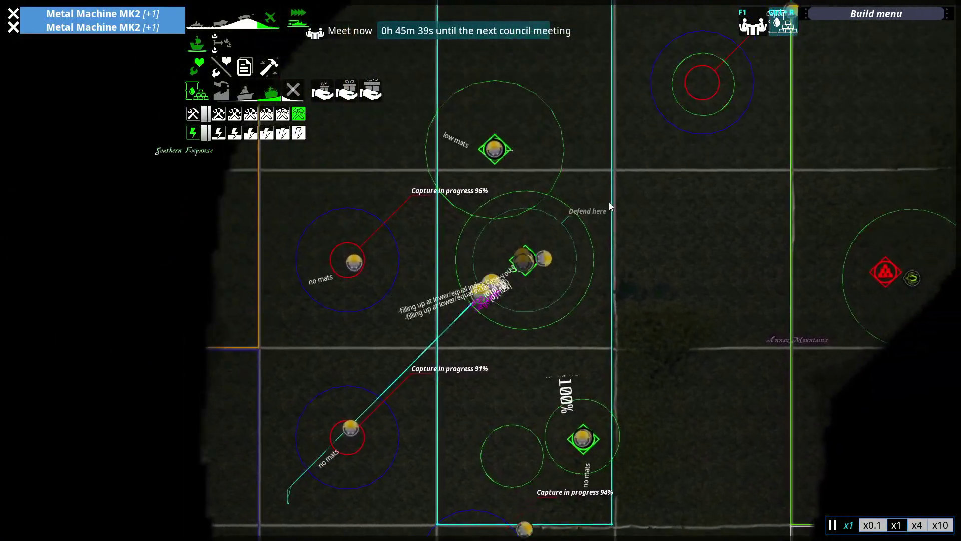
scroll(540, 272, up, 6)
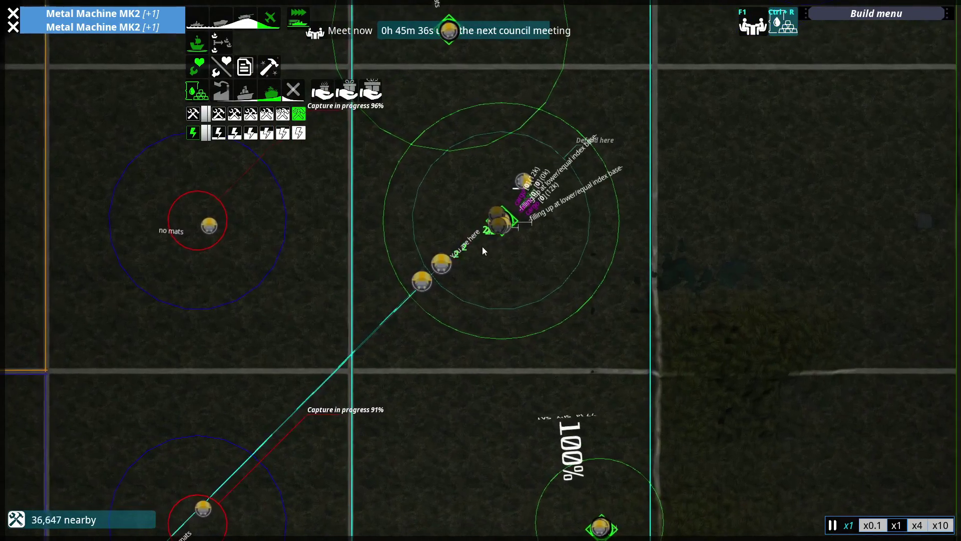
scroll(452, 231, up, 5)
scroll(466, 210, up, 4)
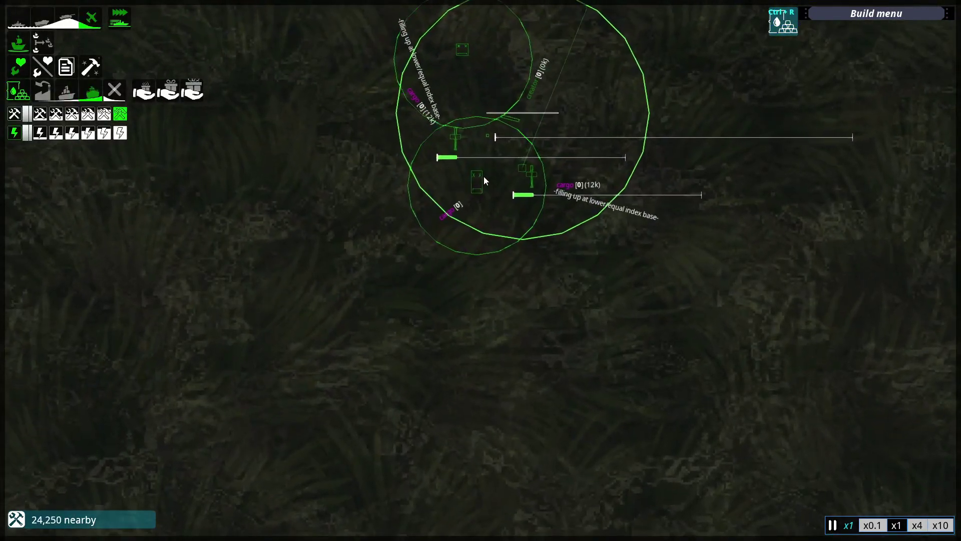
click(480, 180)
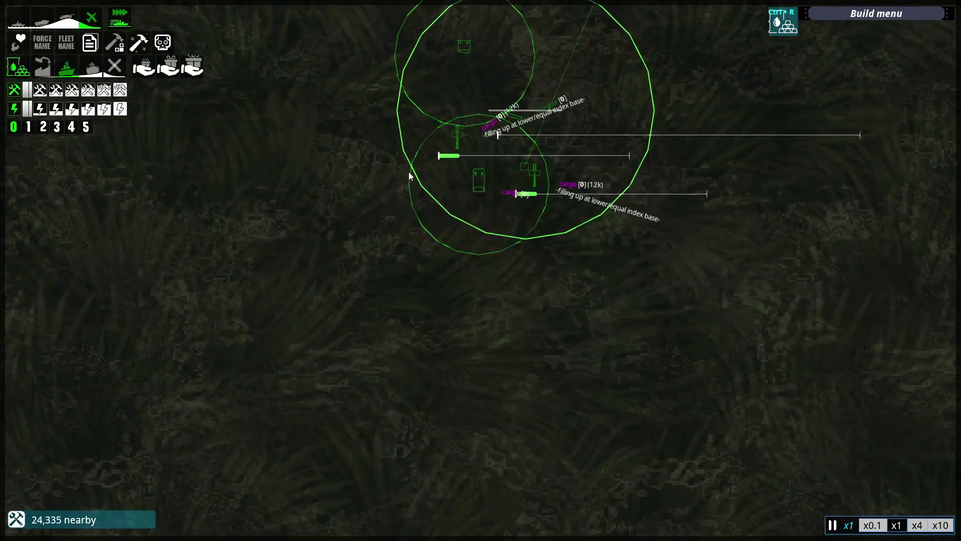
click(164, 43)
click(441, 351)
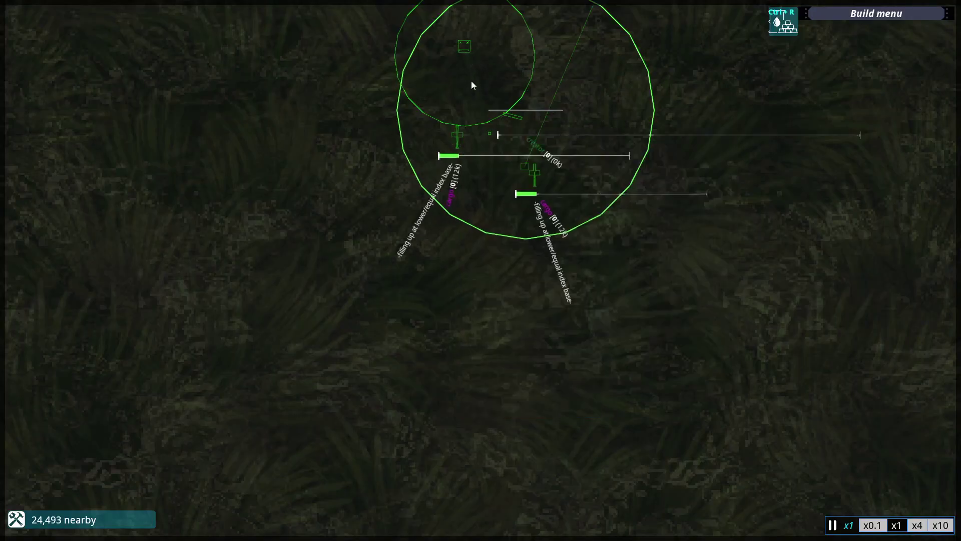
key(a)
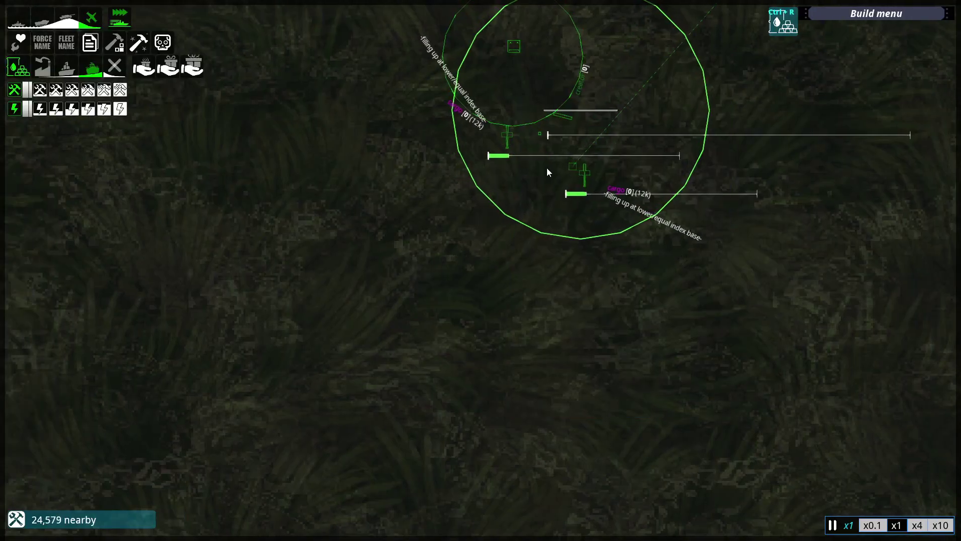
key(d)
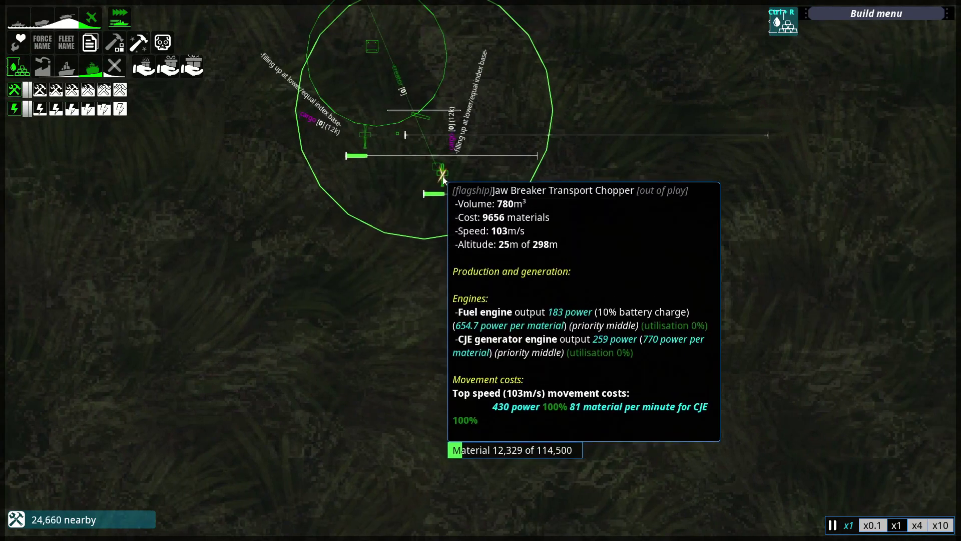
click(643, 172)
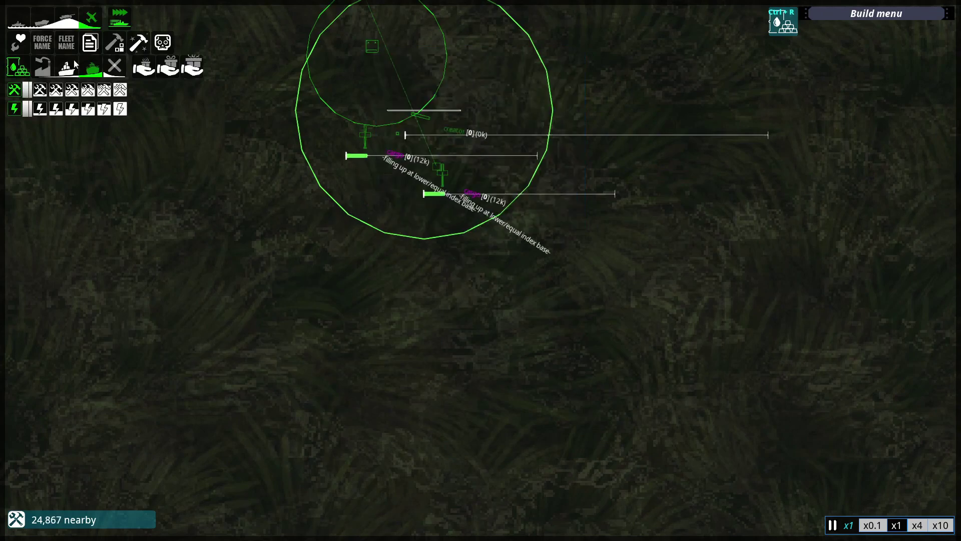
Switch back to the zoomed-out sector map.
key(e)
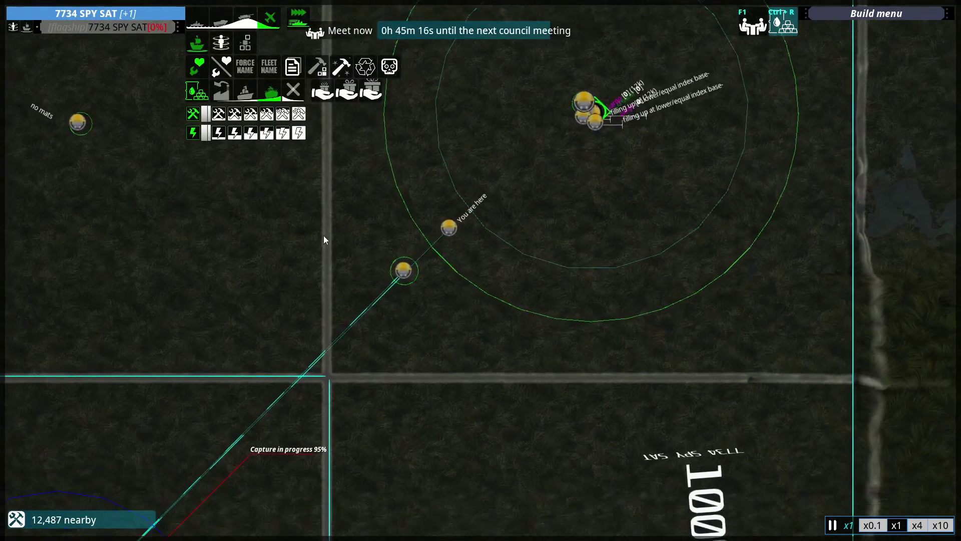
scroll(329, 241, down, 3)
scroll(375, 255, up, 1)
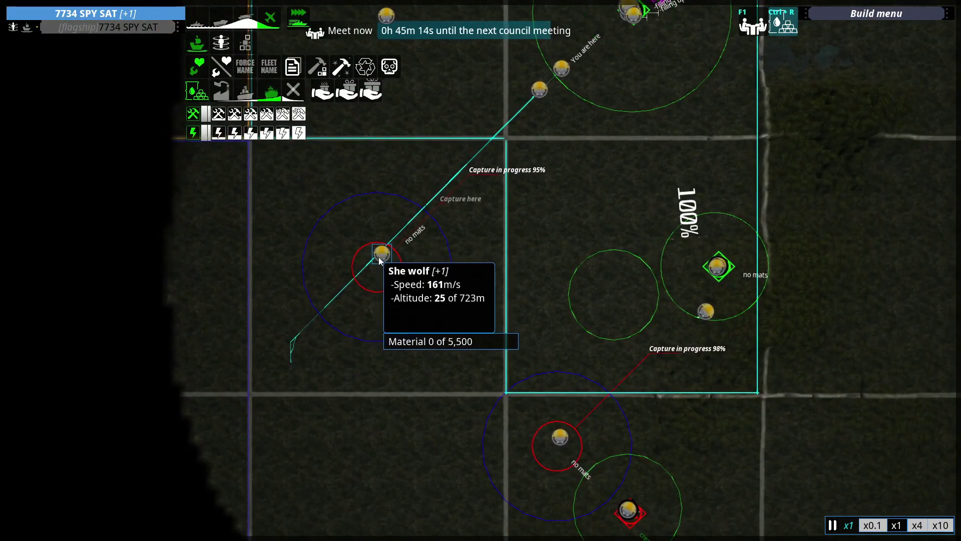
scroll(379, 259, down, 2)
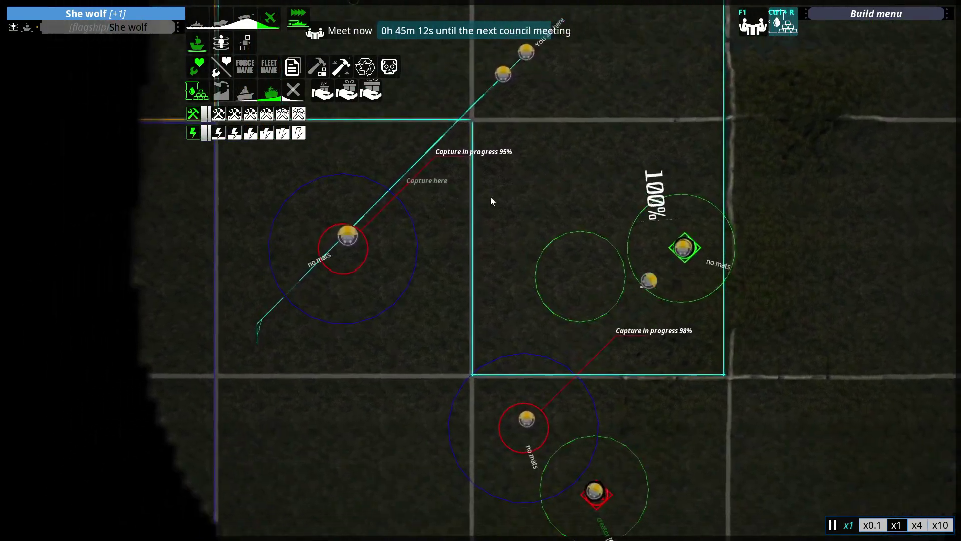
scroll(451, 251, up, 2)
scroll(452, 252, up, 3)
scroll(444, 251, up, 3)
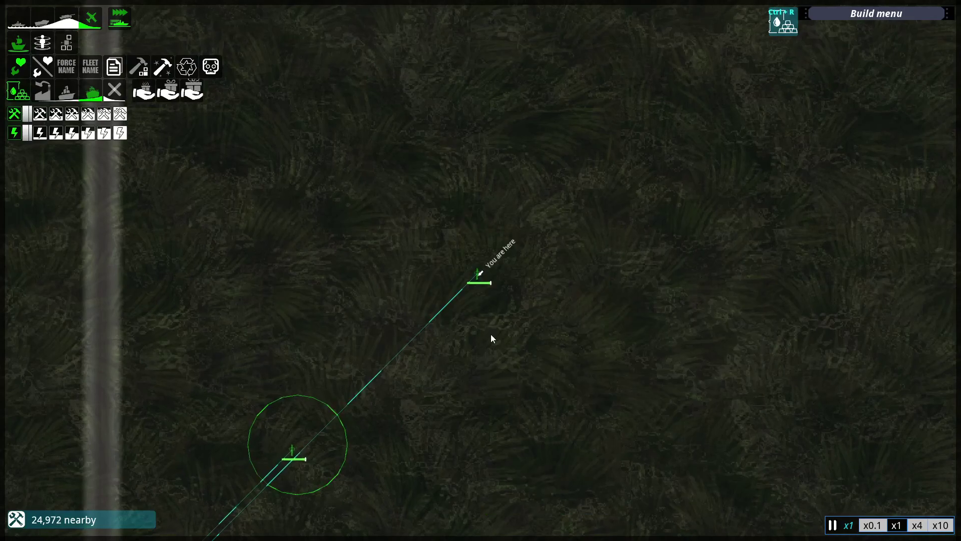
scroll(490, 346, down, 3)
scroll(458, 312, up, 4)
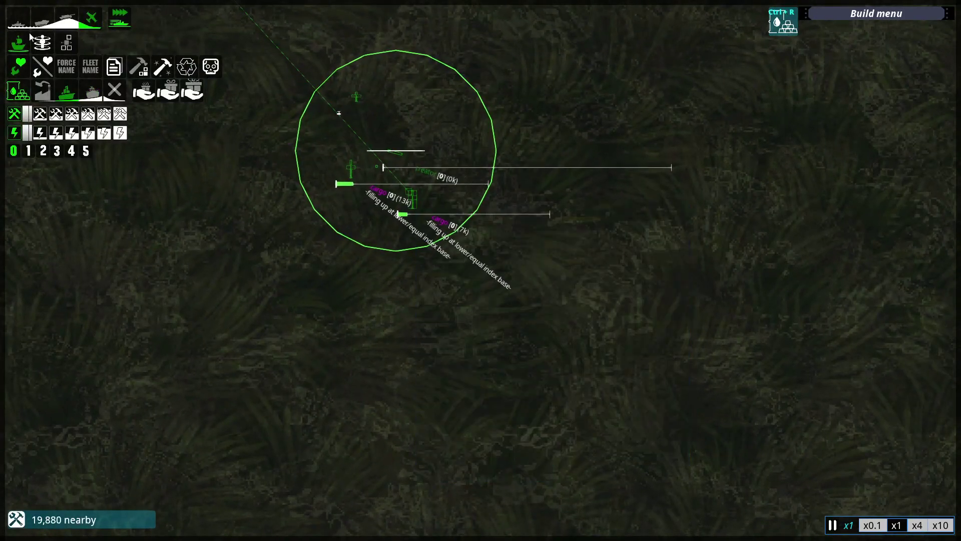
Teleport the avatar to the force, then load the She wolf design and return to the map.
click(42, 43)
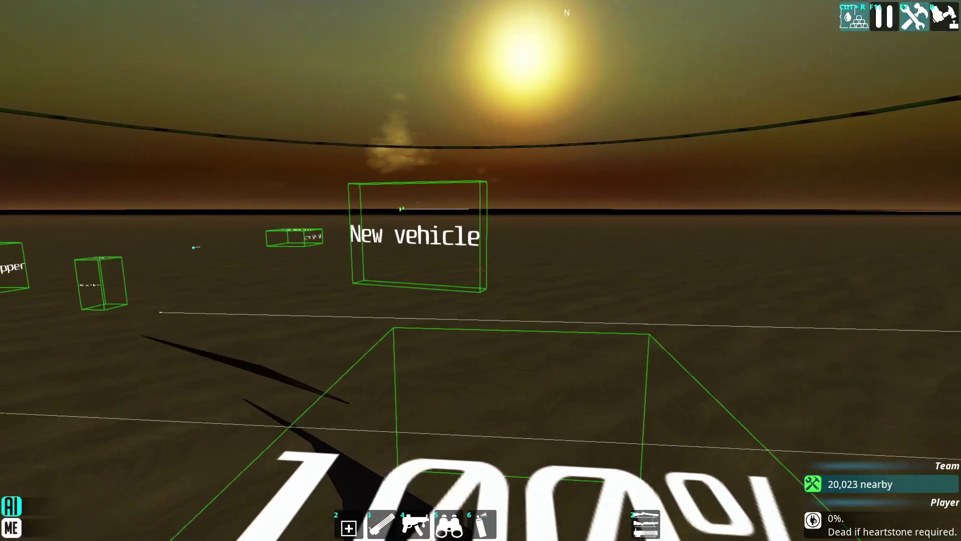
key(Escape)
click(260, 151)
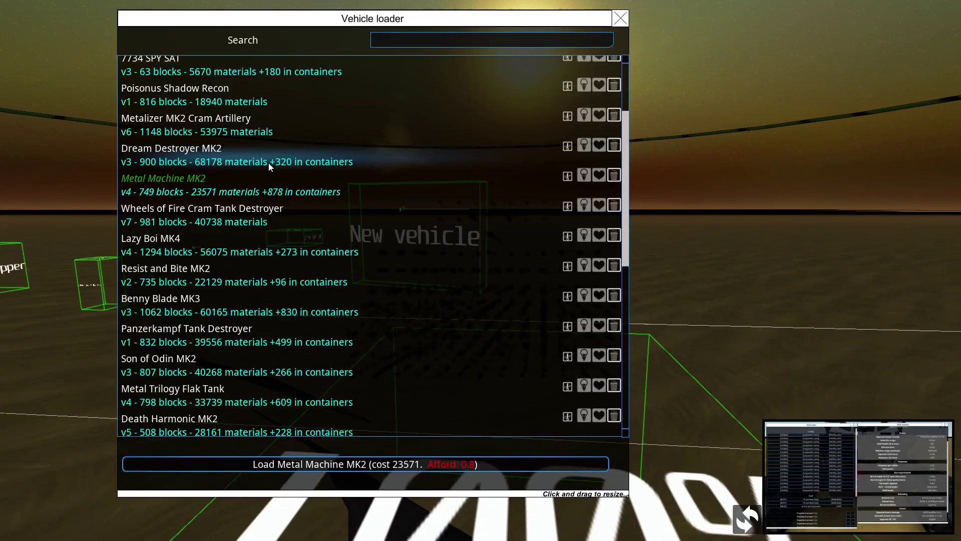
scroll(183, 163, up, 3)
scroll(195, 263, down, 3)
scroll(203, 301, down, 2)
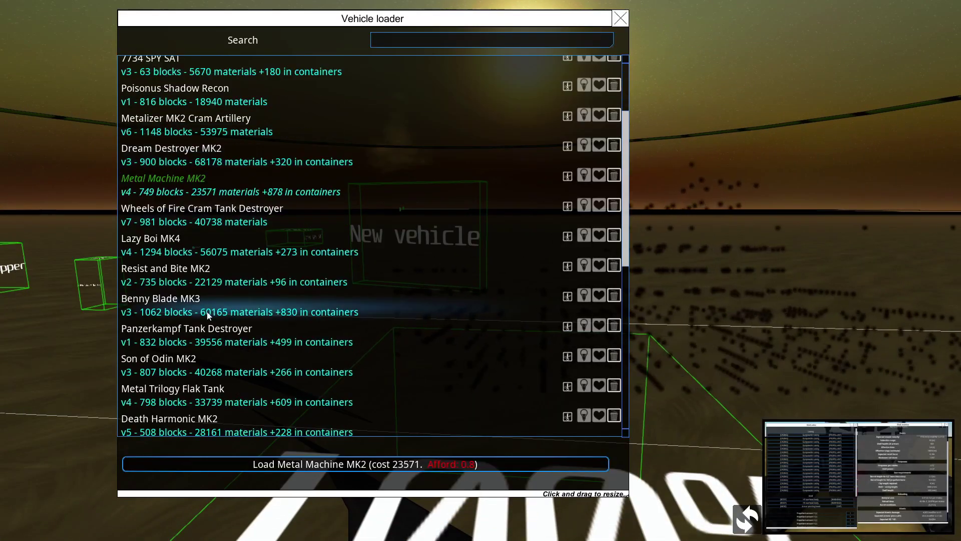
scroll(210, 316, down, 4)
scroll(209, 316, down, 4)
scroll(217, 331, up, 10)
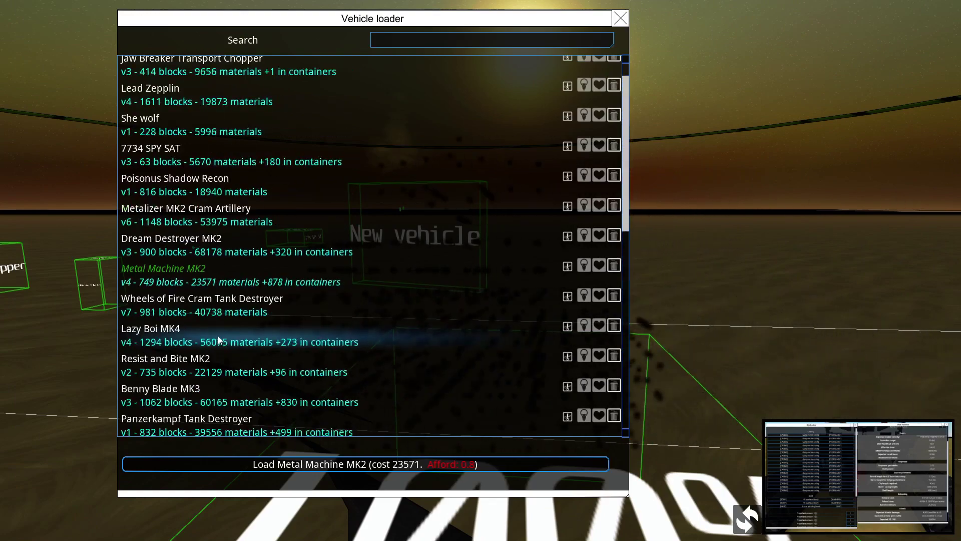
click(173, 154)
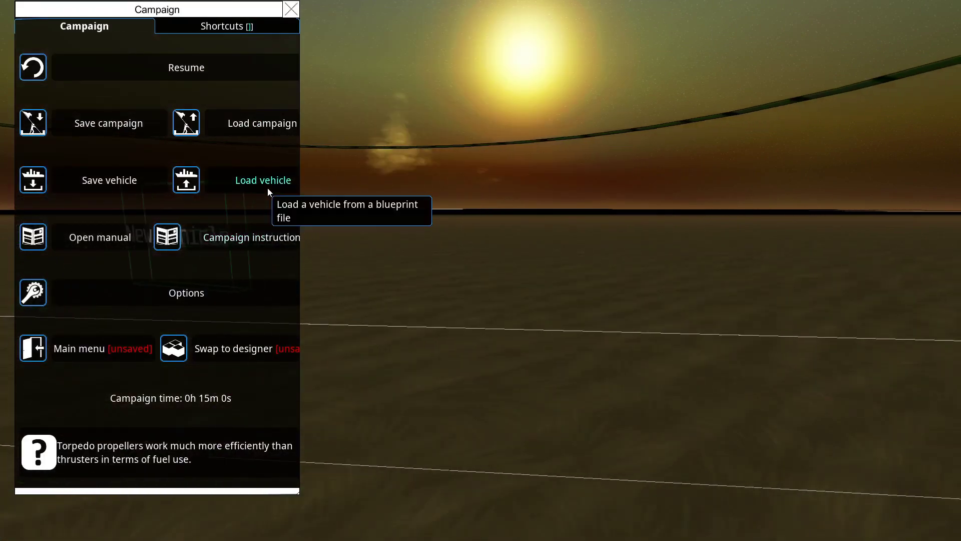
click(263, 180)
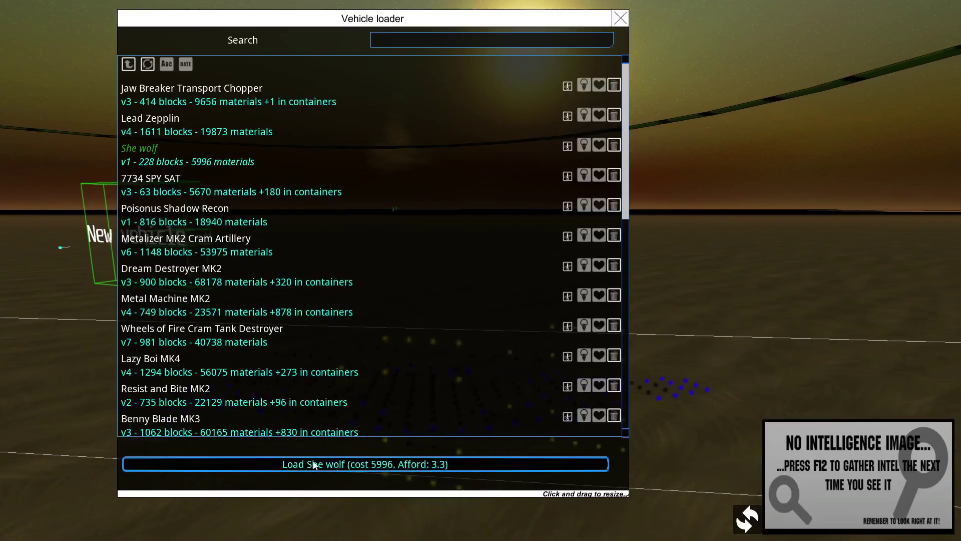
click(314, 464)
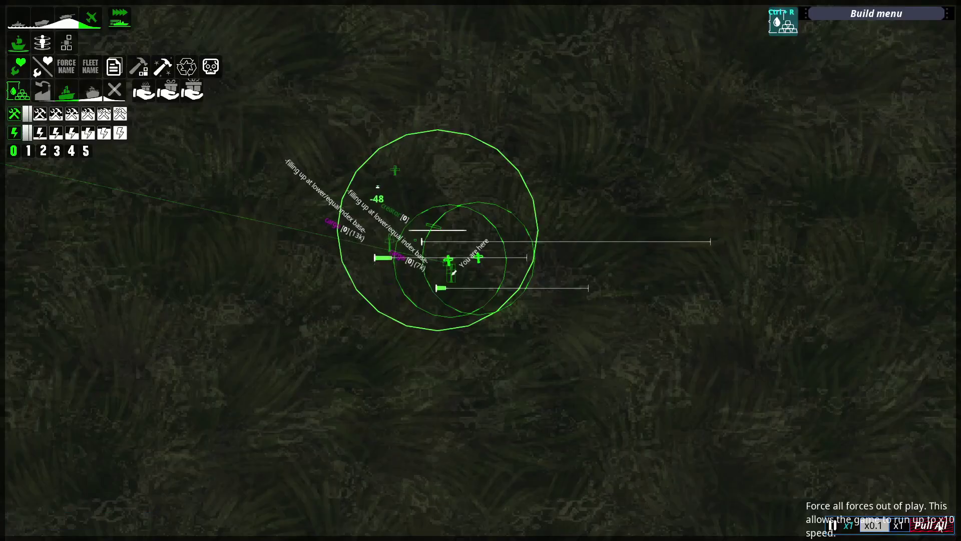
scroll(481, 256, up, 5)
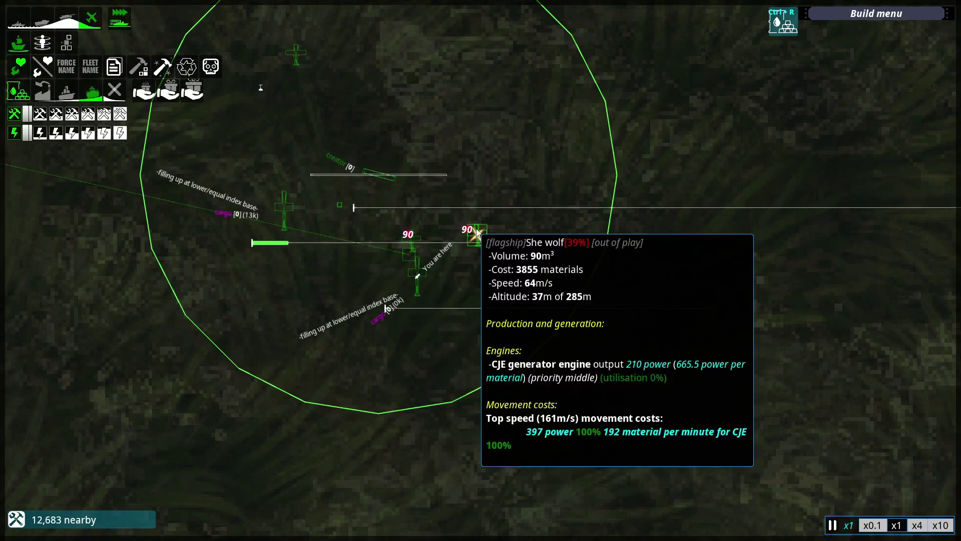
Select a unit in the map's force cluster.
click(287, 210)
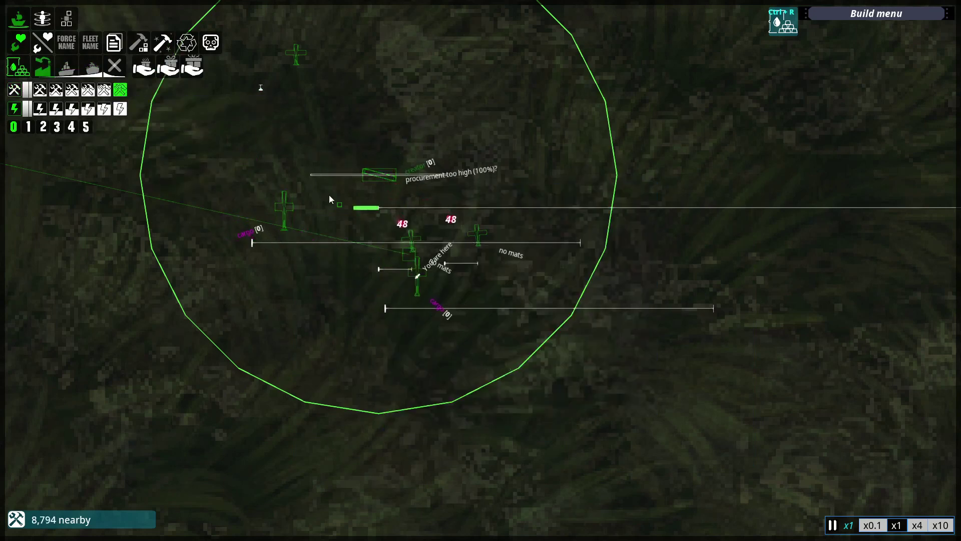
scroll(335, 270, down, 5)
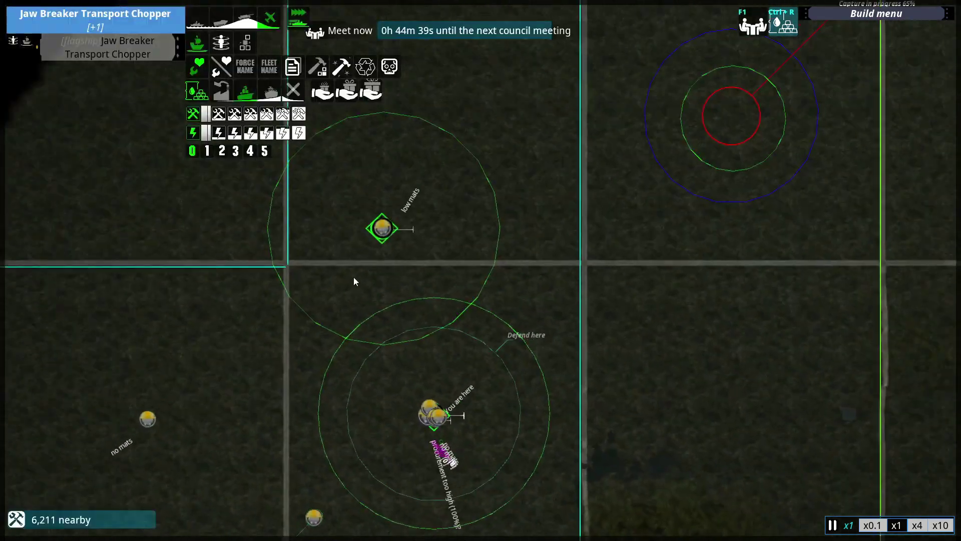
scroll(354, 277, up, 3)
scroll(381, 276, up, 3)
scroll(527, 168, up, 3)
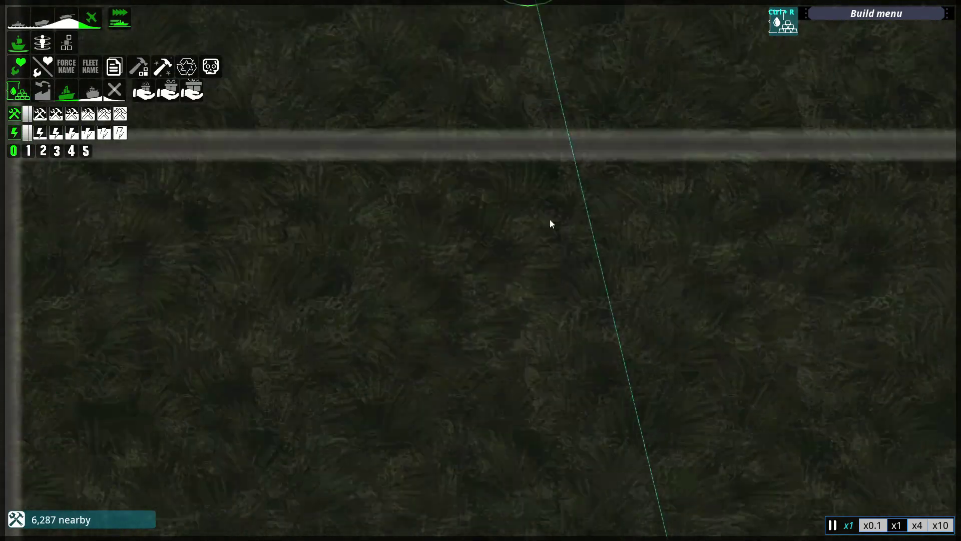
scroll(550, 219, down, 4)
scroll(475, 284, down, 3)
Pick the Jaw Breaker force, then pan across the map and select She wolf instead.
click(418, 184)
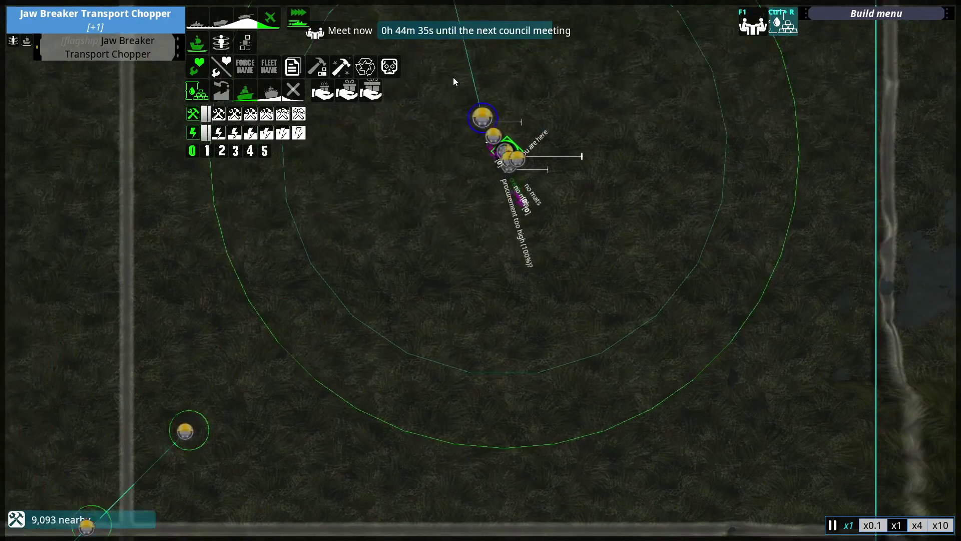
scroll(453, 78, up, 3)
scroll(439, 128, up, 3)
scroll(404, 212, up, 3)
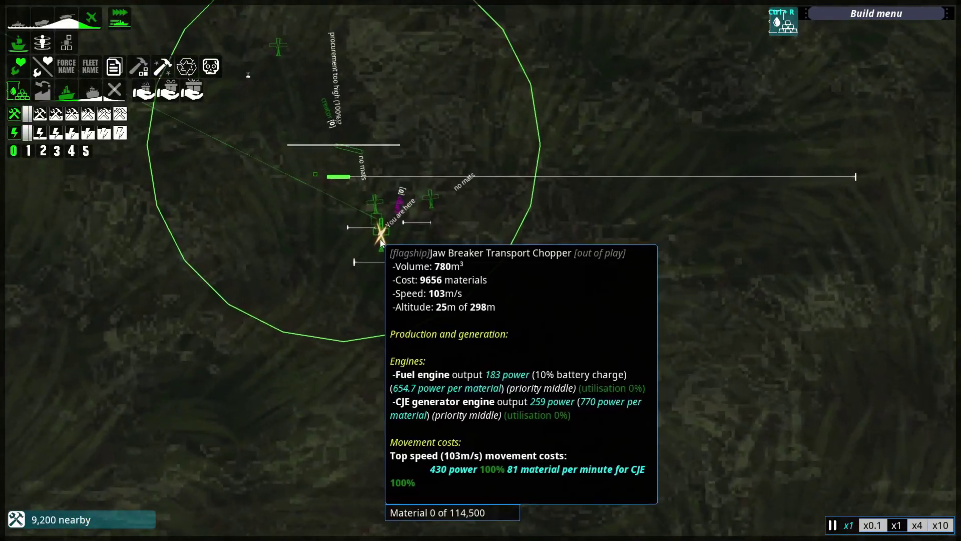
double_click(381, 239)
scroll(392, 376, down, 4)
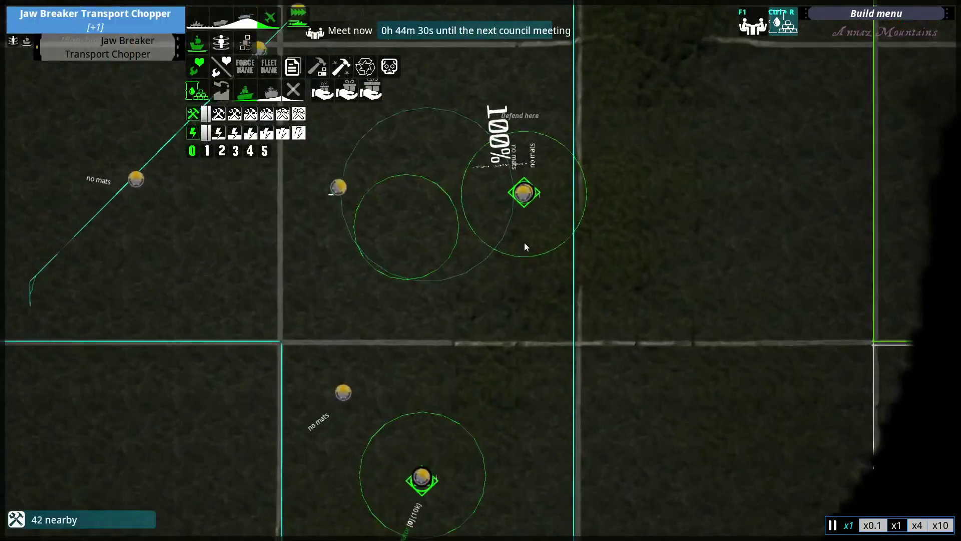
scroll(418, 320, up, 4)
scroll(432, 277, up, 3)
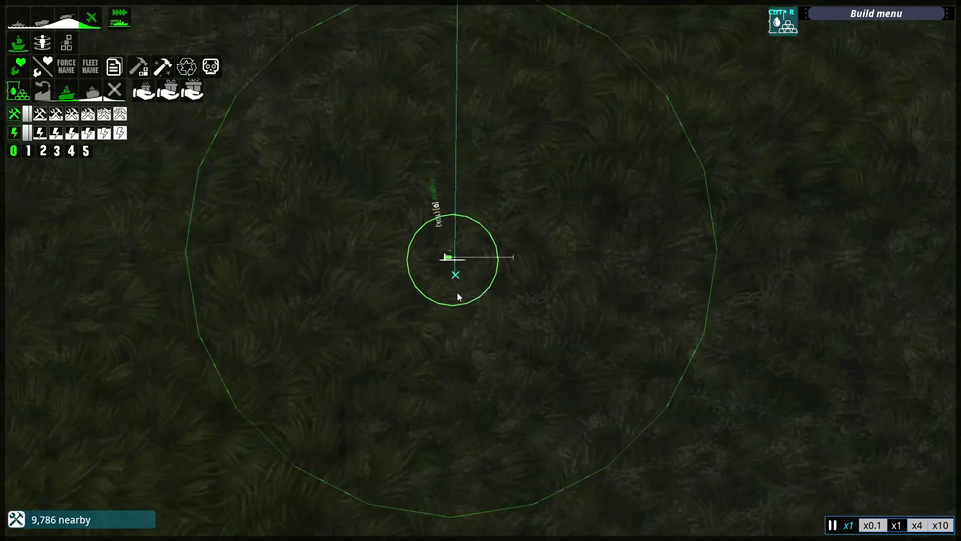
scroll(457, 292, down, 4)
scroll(489, 331, down, 3)
scroll(466, 330, down, 3)
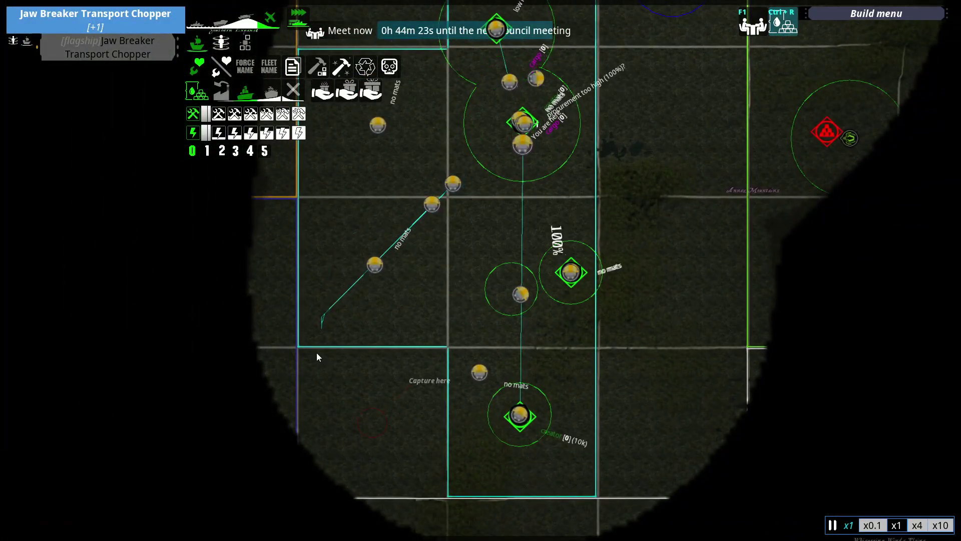
scroll(428, 185, up, 1)
scroll(440, 157, up, 2)
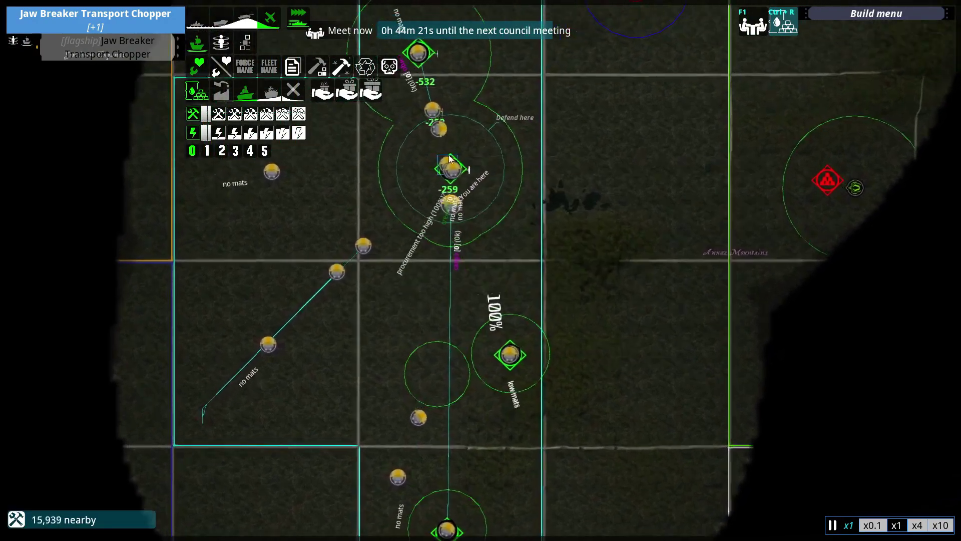
scroll(406, 143, up, 2)
scroll(465, 196, up, 2)
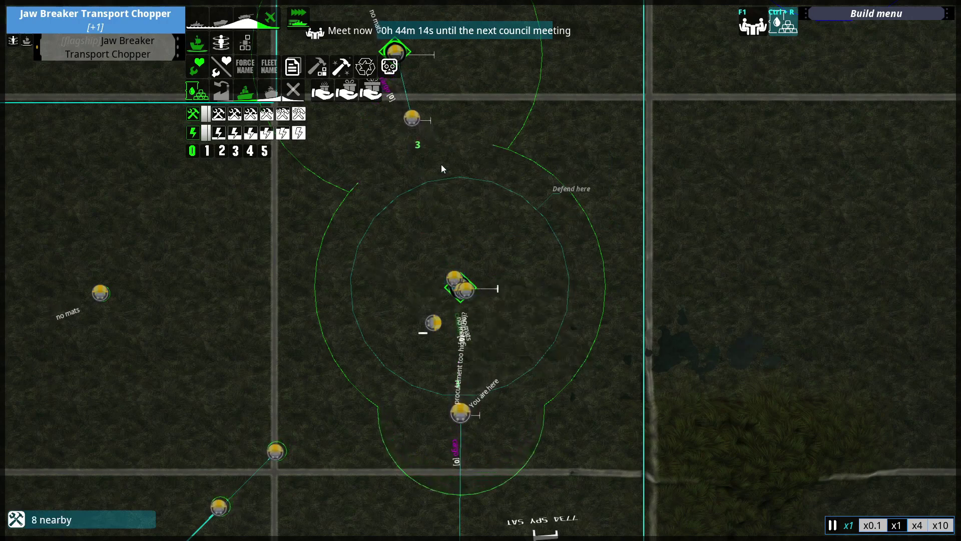
drag(441, 169, 486, 173)
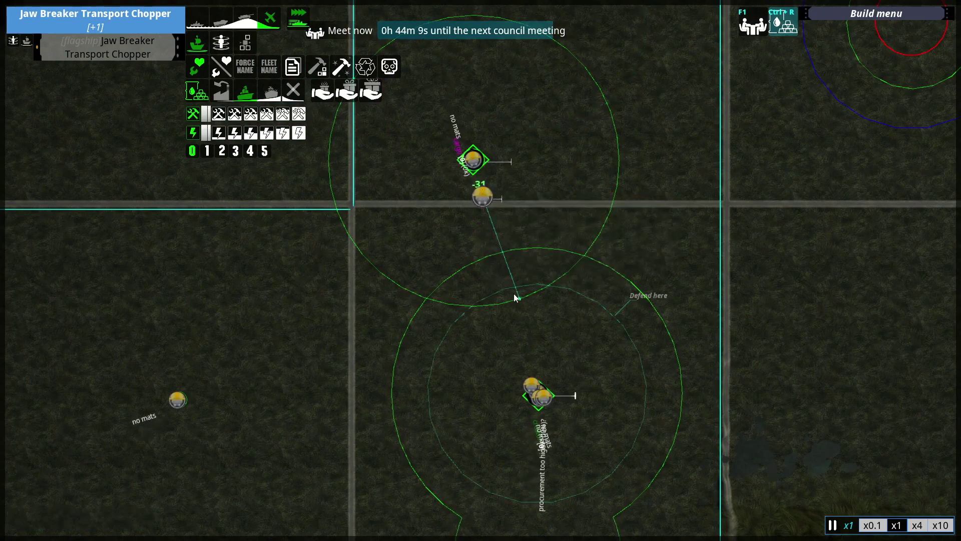
mouse_move(509, 276)
mouse_down()
mouse_move(498, 124)
mouse_move(460, 190)
mouse_up()
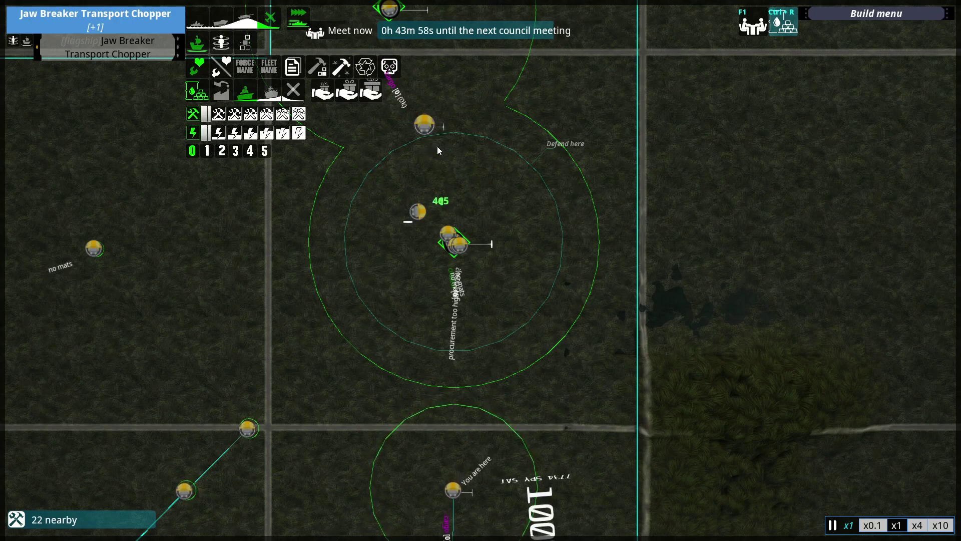
scroll(451, 247, up, 5)
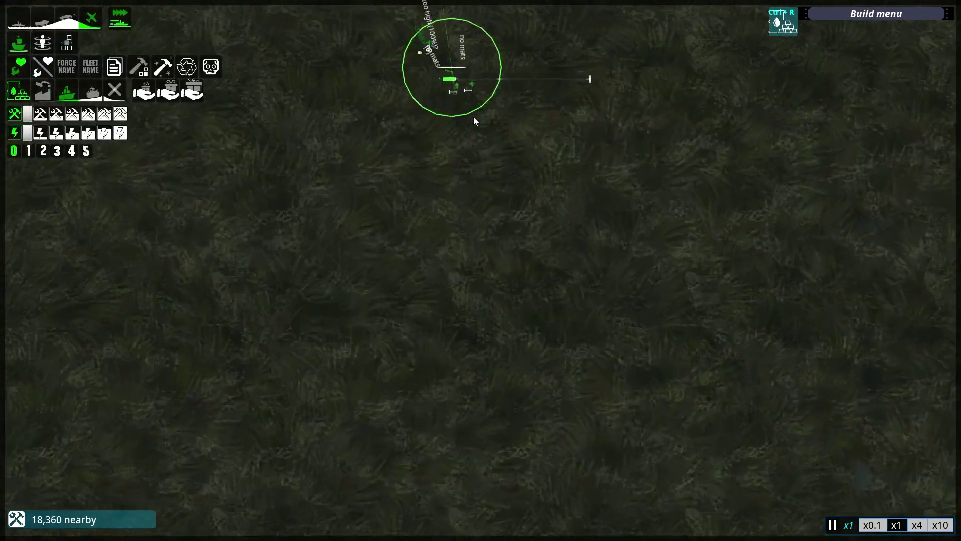
scroll(474, 116, up, 3)
scroll(495, 257, up, 3)
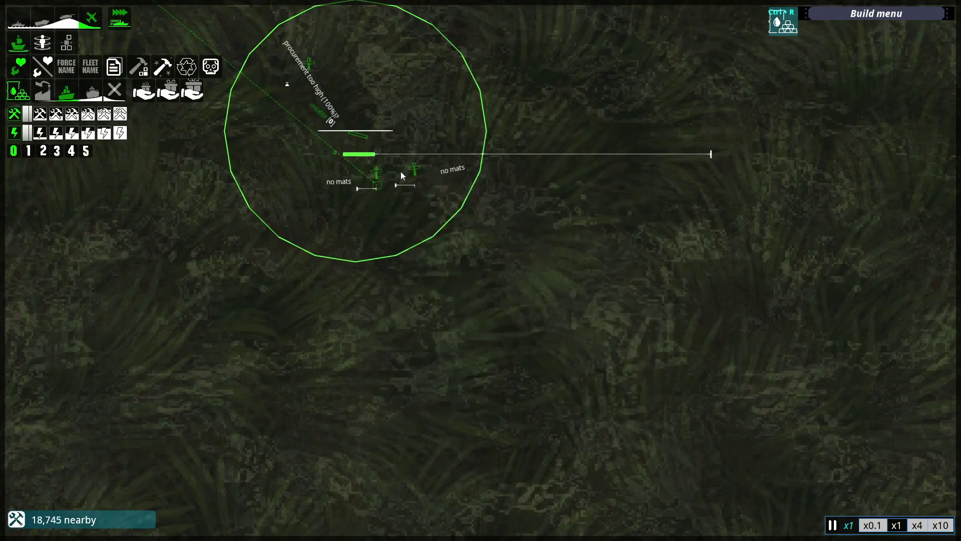
double_click(414, 173)
scroll(514, 403, down, 5)
scroll(517, 423, down, 8)
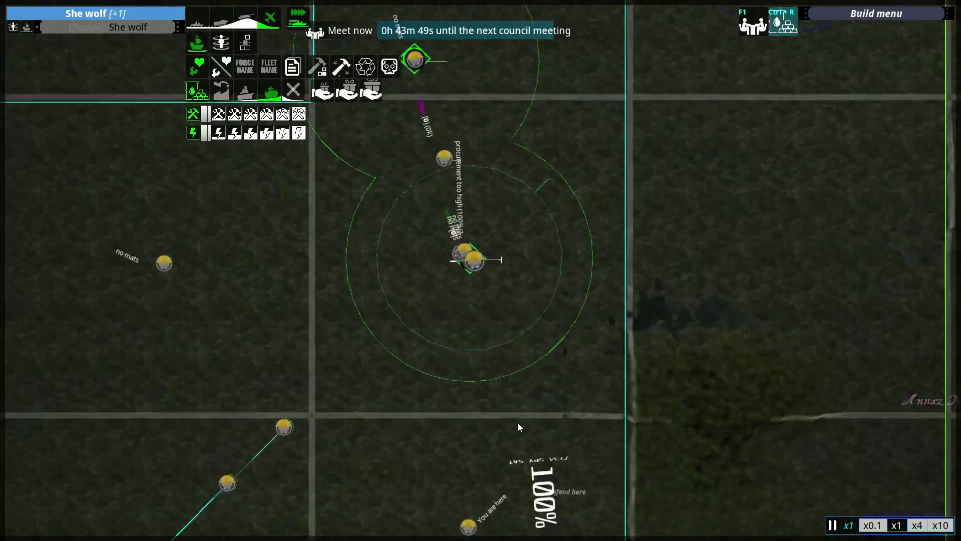
scroll(529, 330, down, 1)
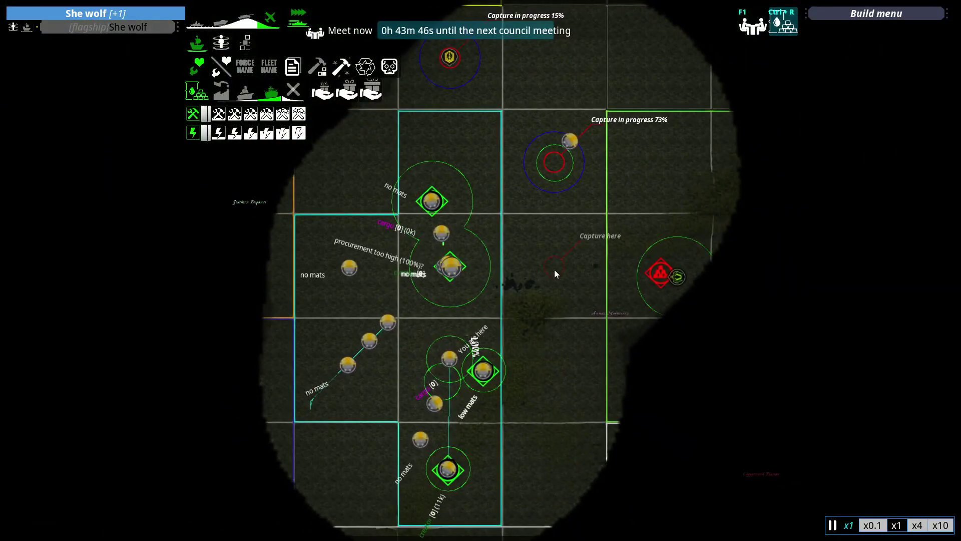
drag(553, 269, 476, 295)
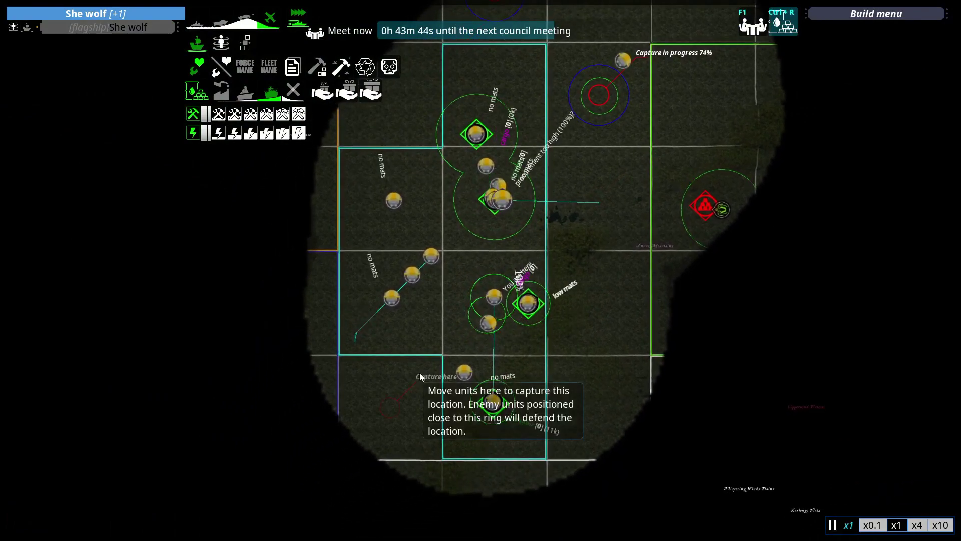
key(Down)
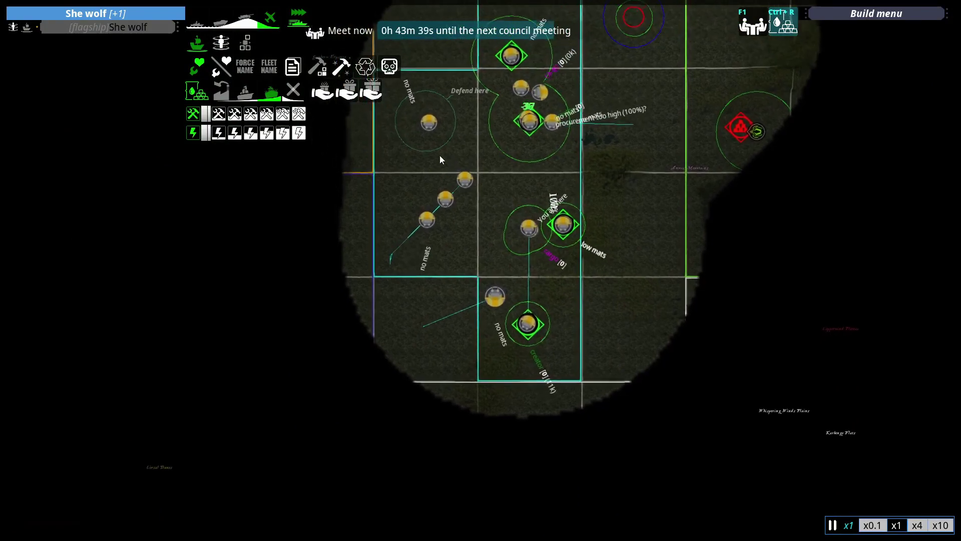
scroll(438, 138, up, 2)
scroll(448, 152, up, 4)
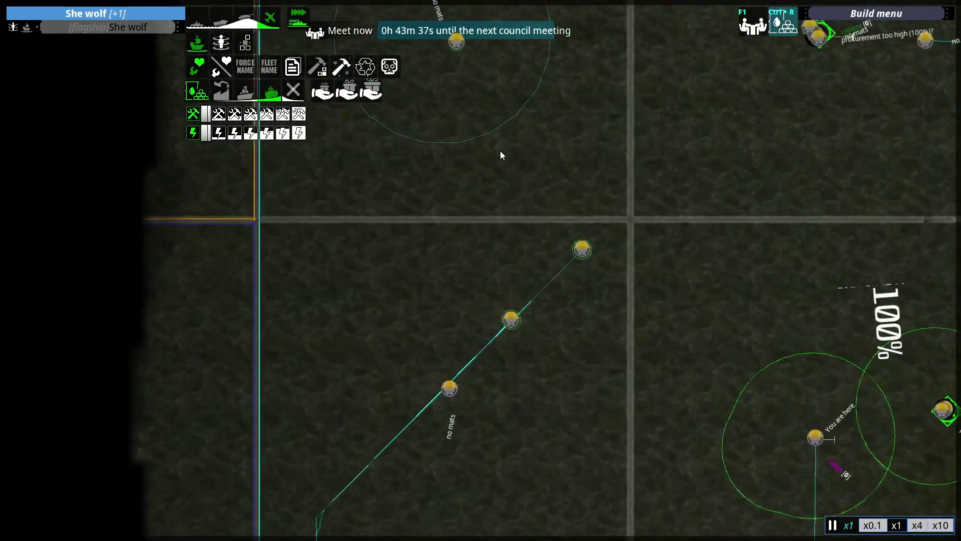
scroll(560, 266, down, 3)
scroll(512, 317, down, 4)
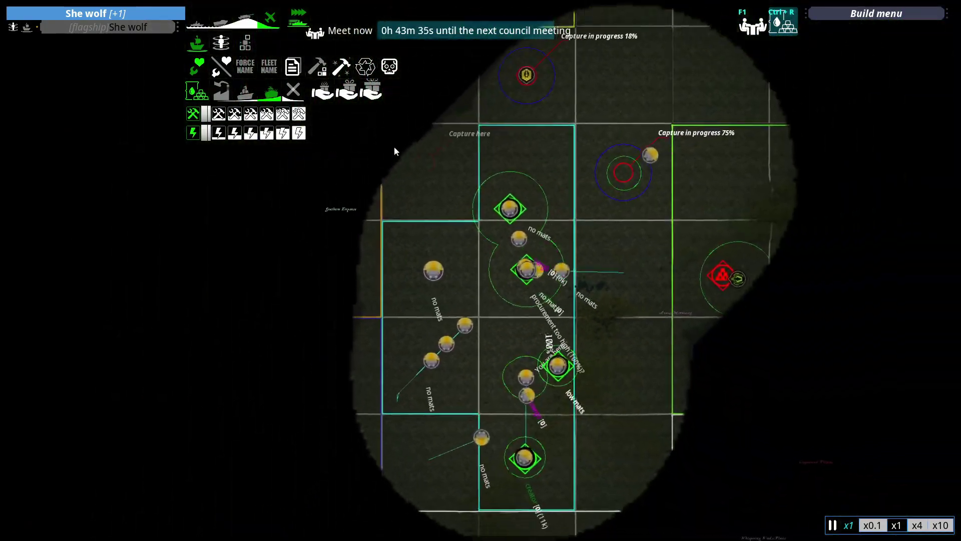
scroll(417, 169, up, 1)
scroll(534, 313, up, 2)
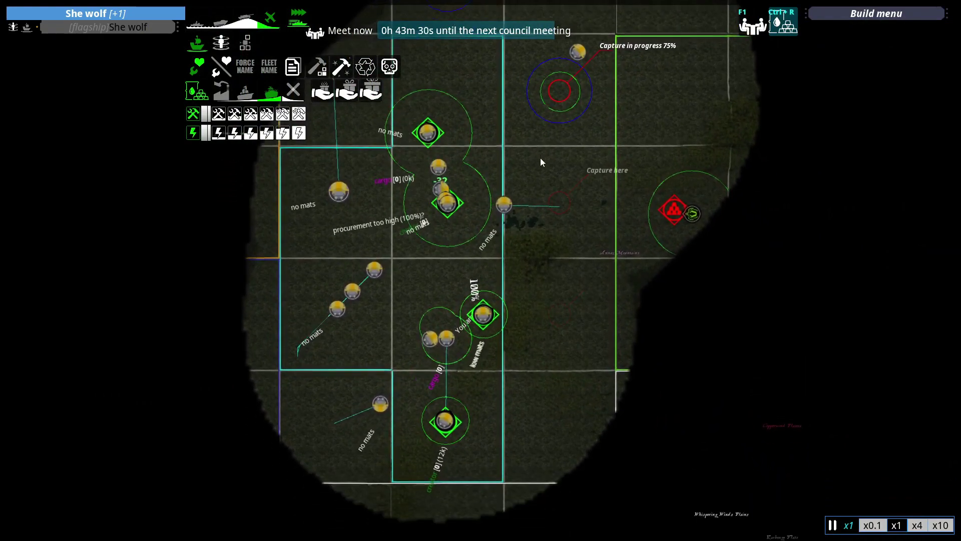
scroll(514, 216, up, 3)
scroll(451, 195, up, 3)
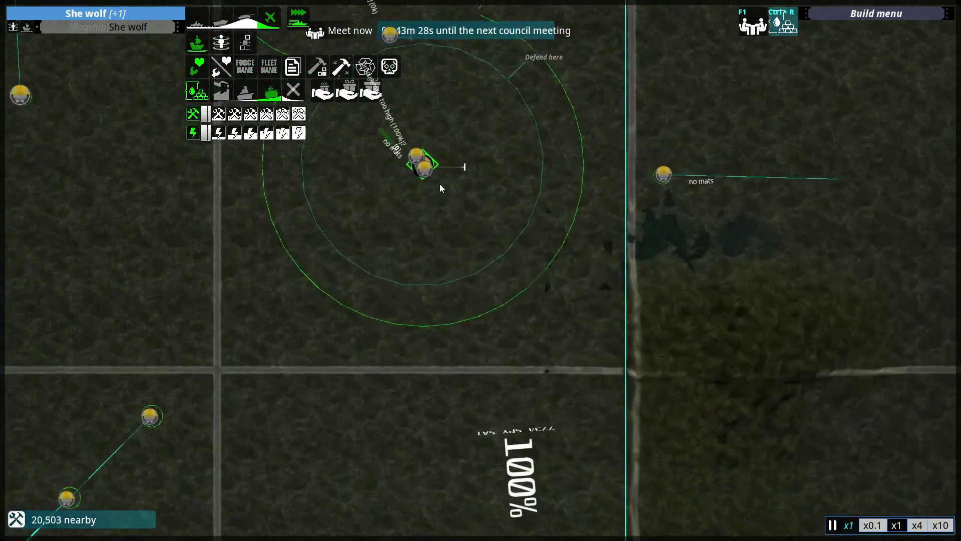
scroll(440, 184, up, 3)
scroll(436, 173, up, 2)
drag(432, 161, 411, 186)
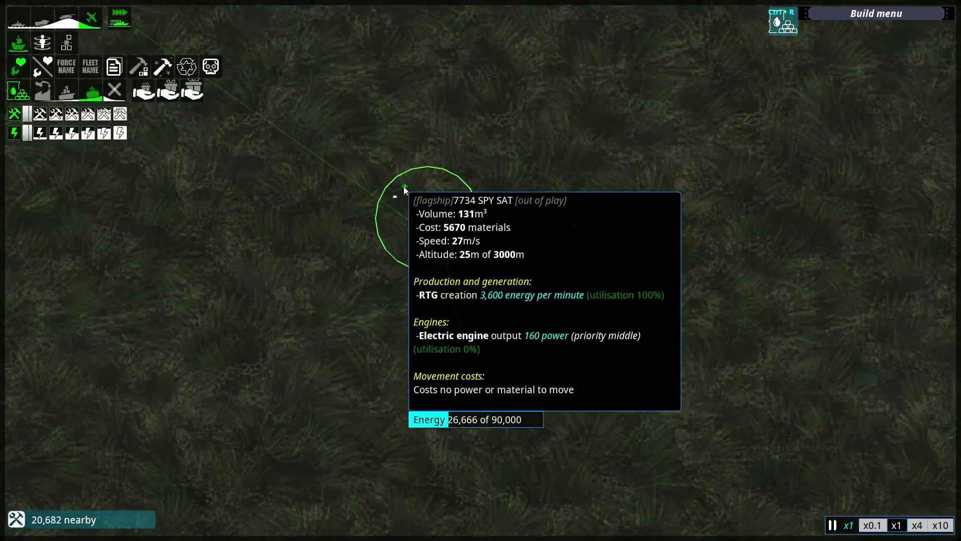
scroll(646, 354, down, 5)
scroll(631, 368, down, 3)
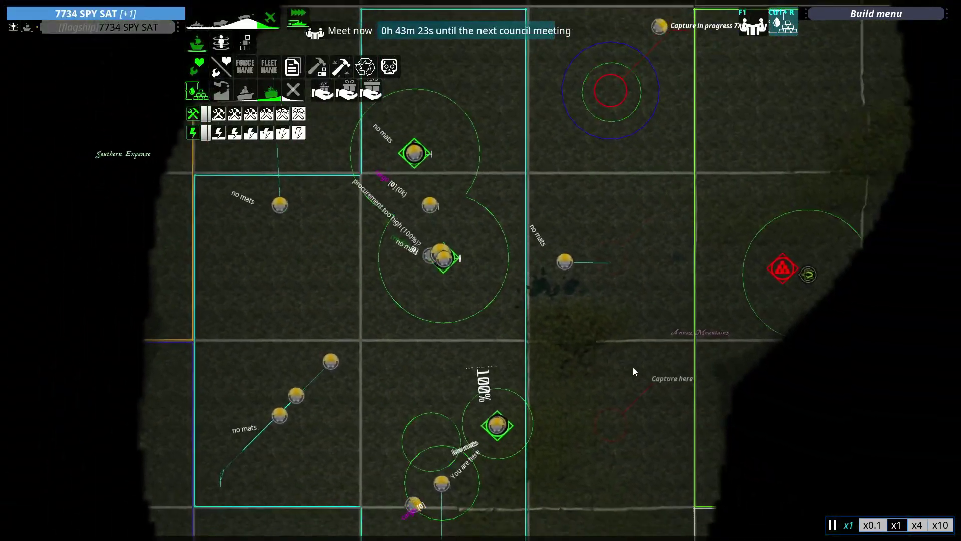
scroll(631, 367, up, 2)
drag(730, 349, 488, 319)
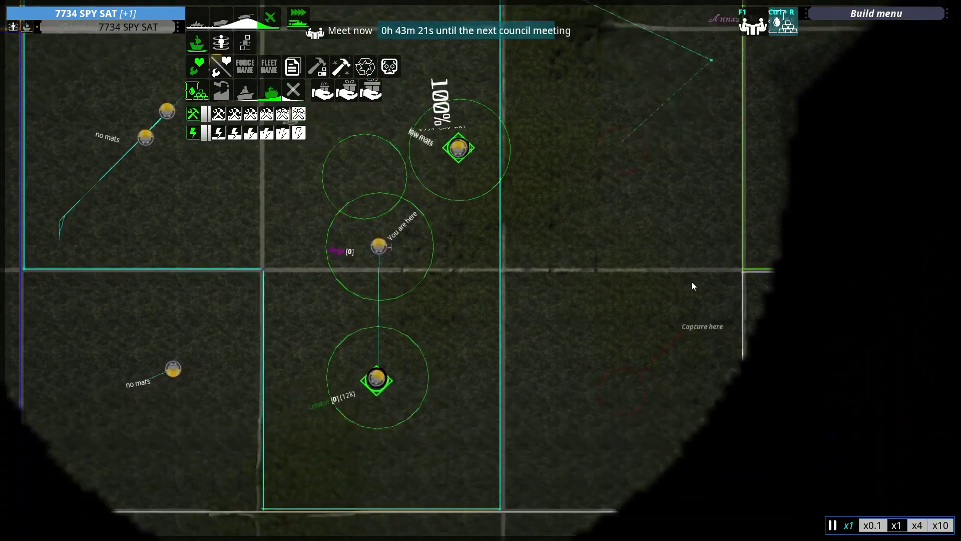
click(234, 284)
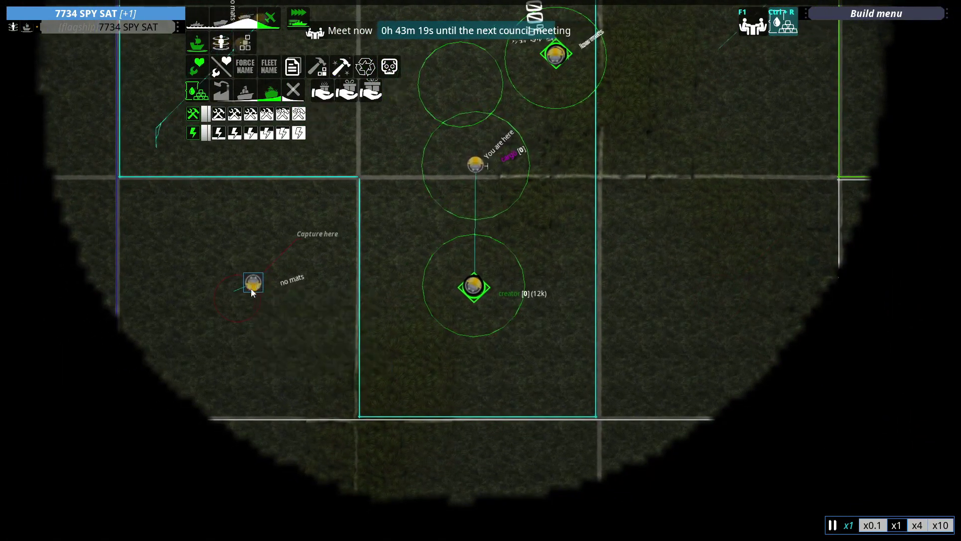
scroll(301, 248, up, 4)
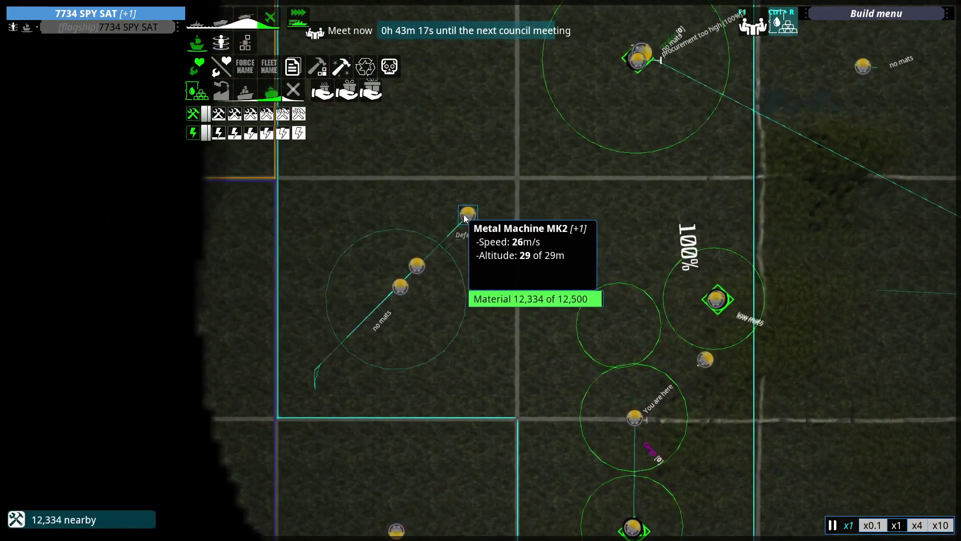
click(403, 295)
drag(368, 285, 223, 174)
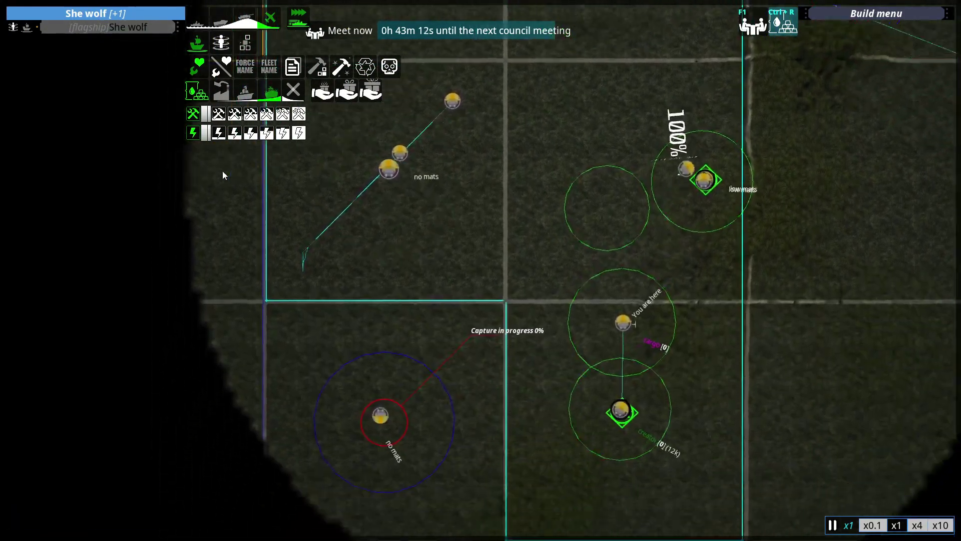
key(Right)
key(Down)
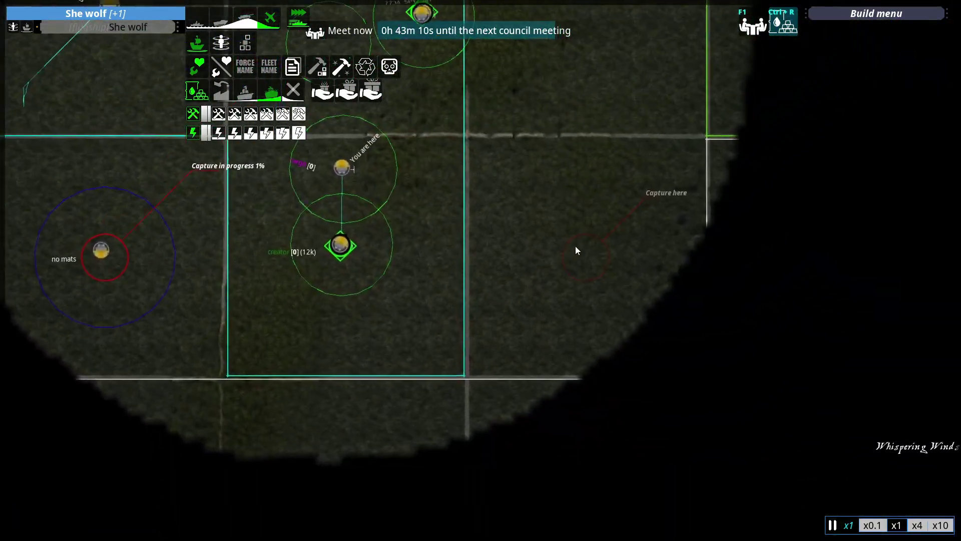
drag(618, 270, 450, 180)
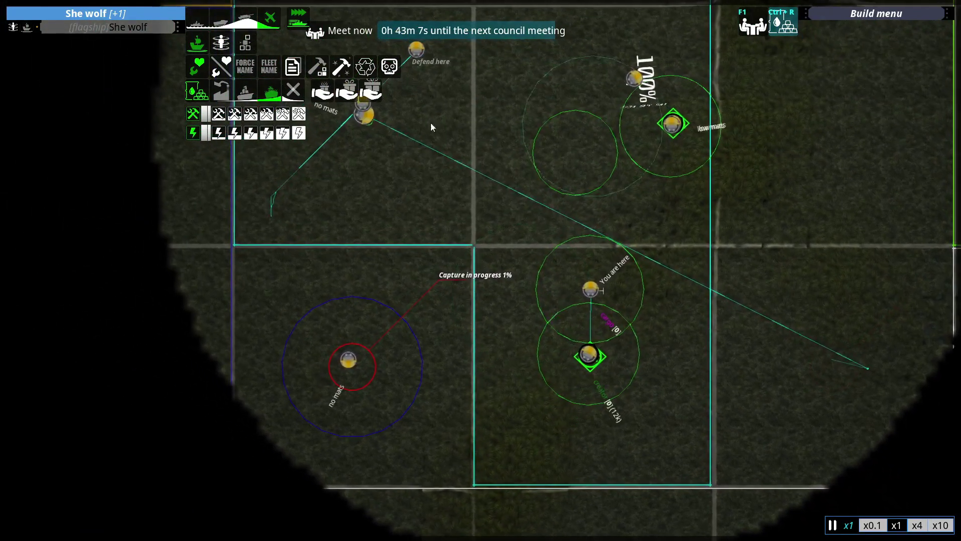
drag(372, 120, 451, 180)
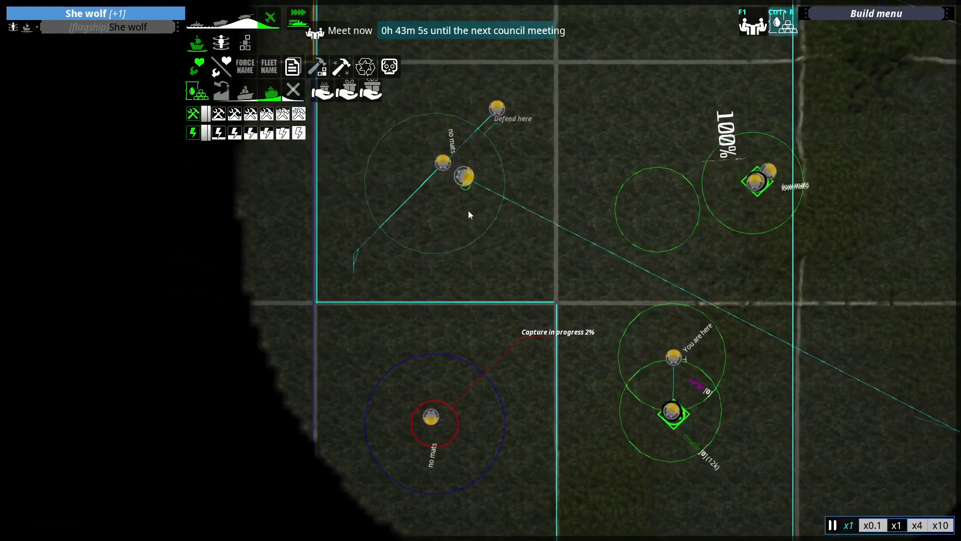
drag(527, 207, 274, 337)
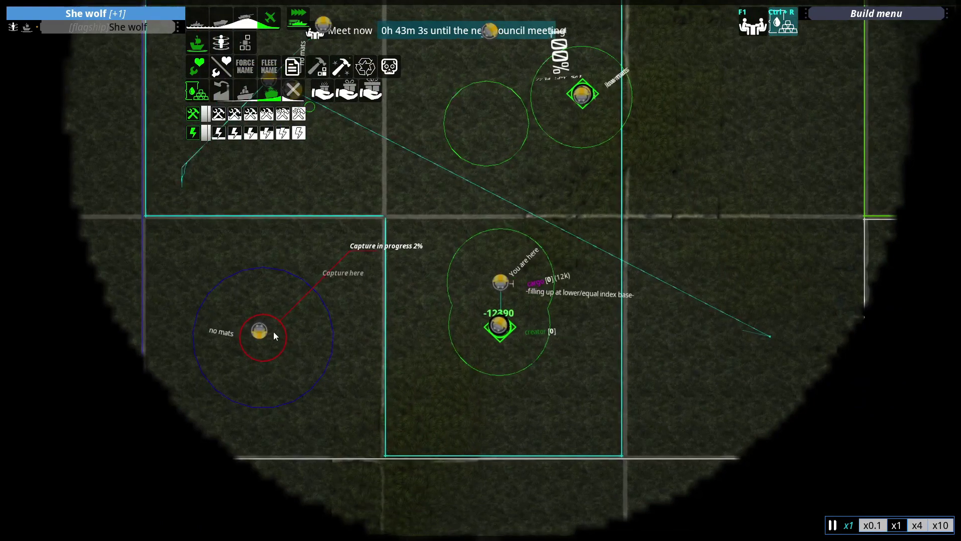
scroll(259, 331, down, 3)
scroll(376, 315, down, 3)
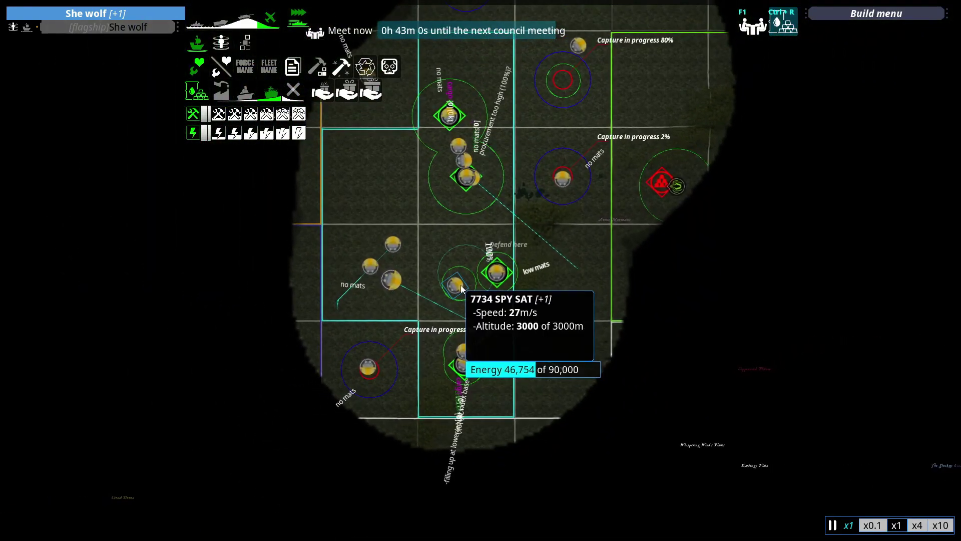
scroll(376, 338, up, 3)
scroll(375, 345, up, 3)
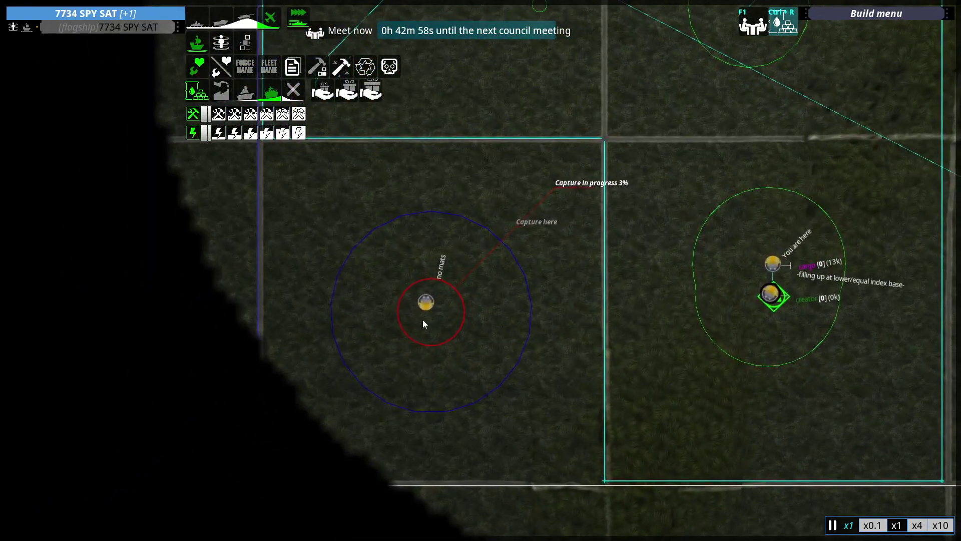
scroll(373, 354, down, 3)
scroll(406, 353, down, 3)
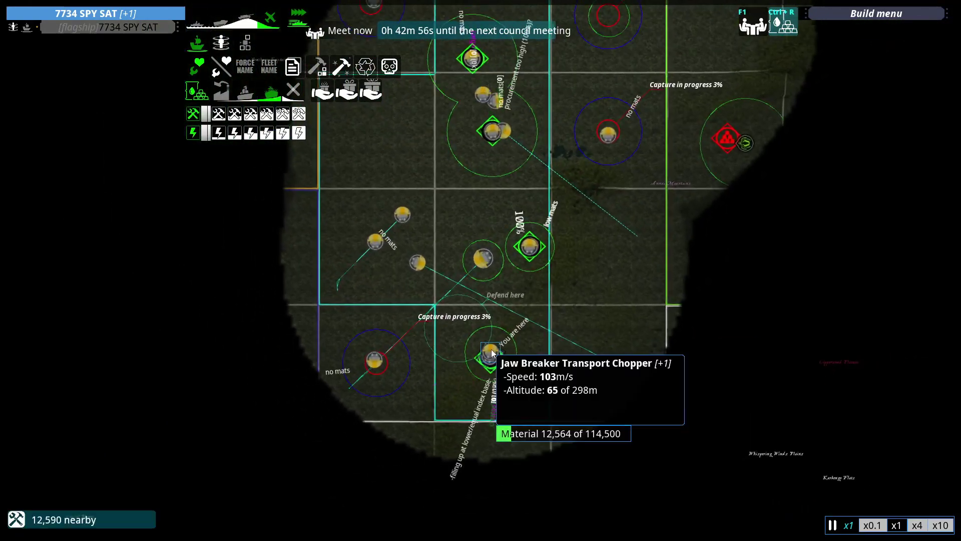
scroll(492, 331, up, 3)
scroll(506, 278, up, 3)
scroll(533, 168, up, 3)
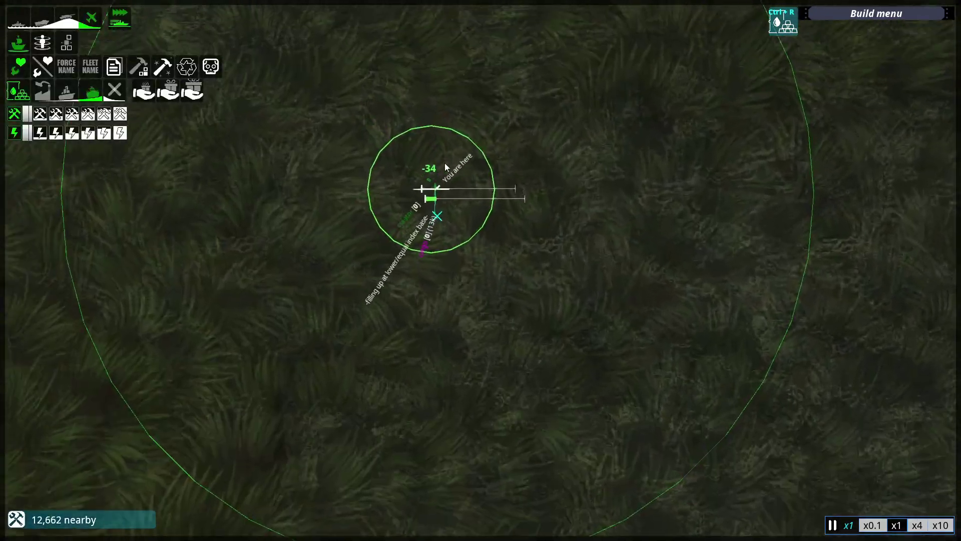
scroll(414, 209, down, 3)
scroll(415, 216, down, 3)
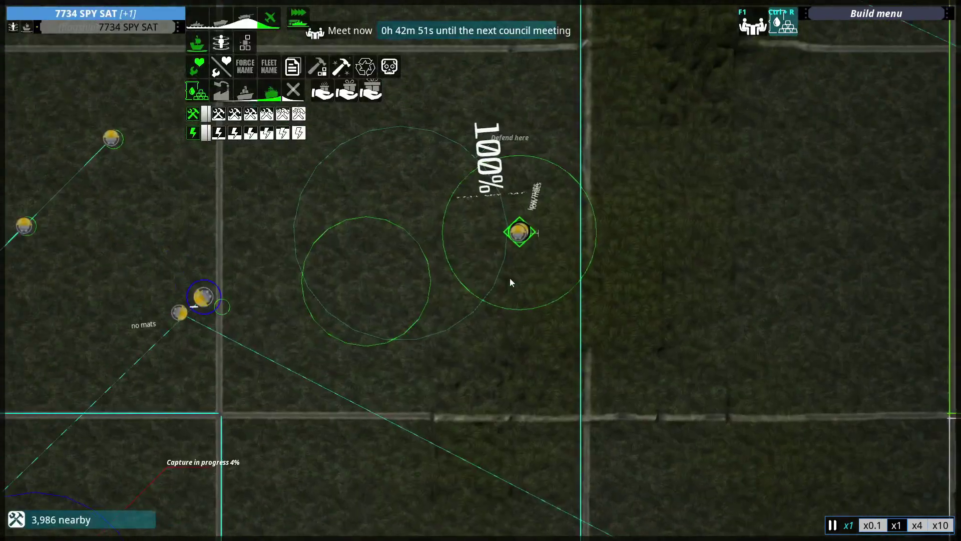
Select the spy satellite fleet and survey the campaign region.
click(511, 226)
mouse_move(531, 259)
mouse_down()
mouse_move(439, 220)
mouse_move(460, 233)
mouse_move(761, 230)
mouse_up()
scroll(761, 230, down, 5)
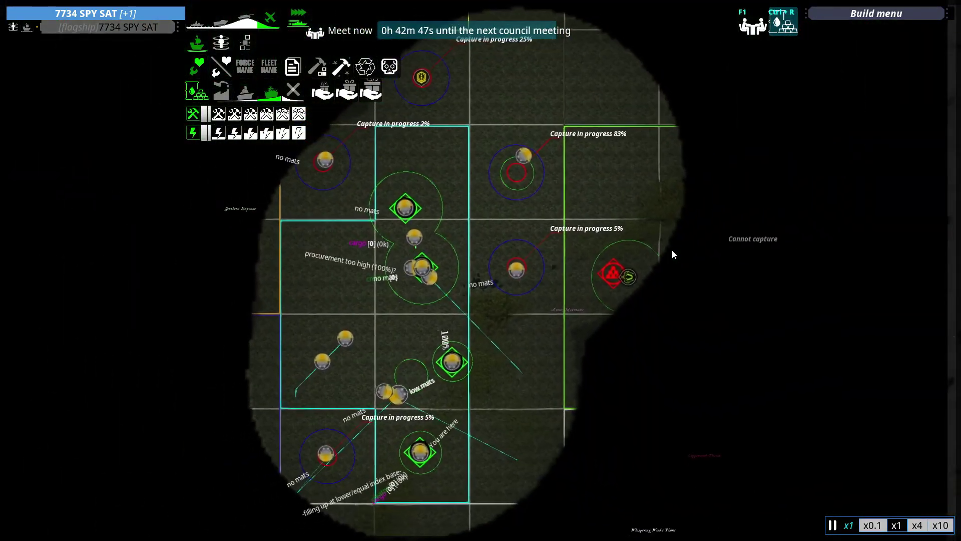
drag(672, 249, 551, 300)
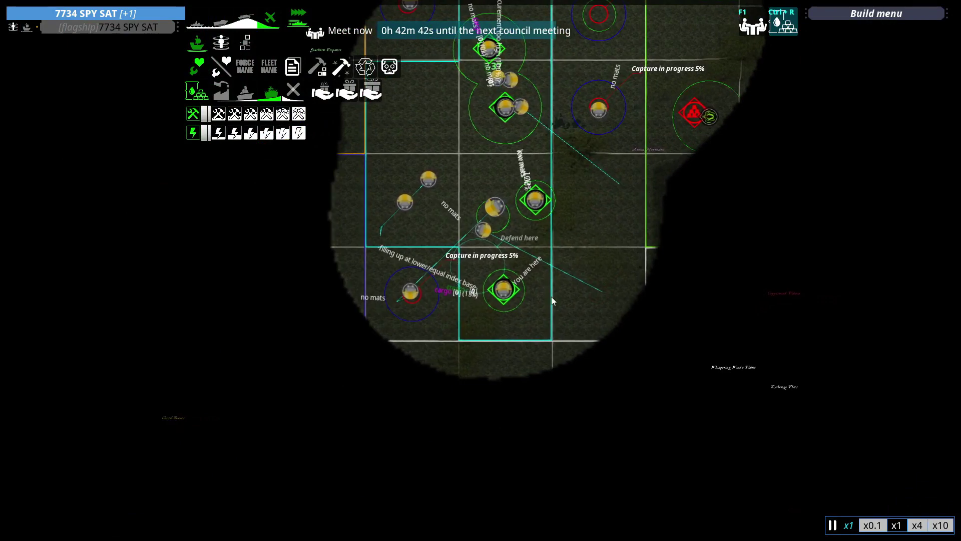
scroll(550, 297, up, 2)
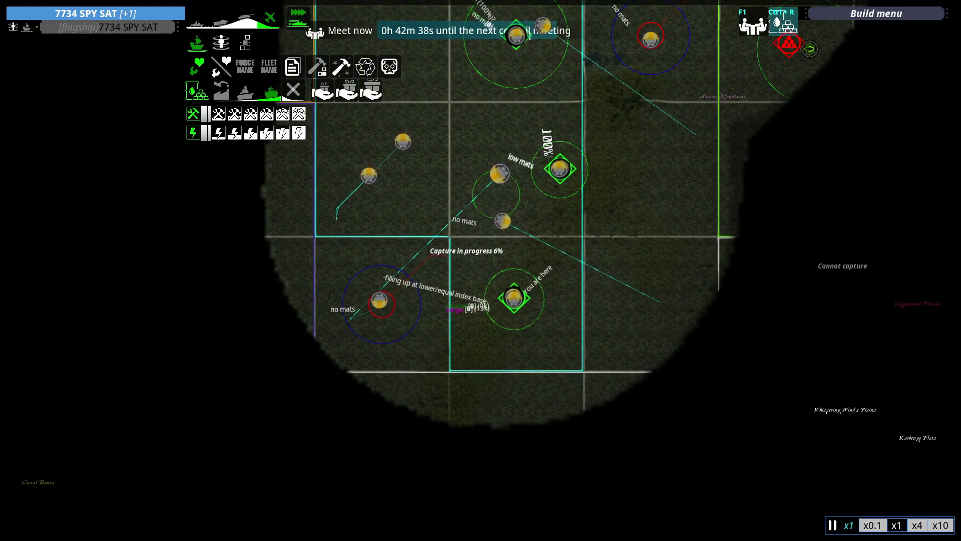
key(Right)
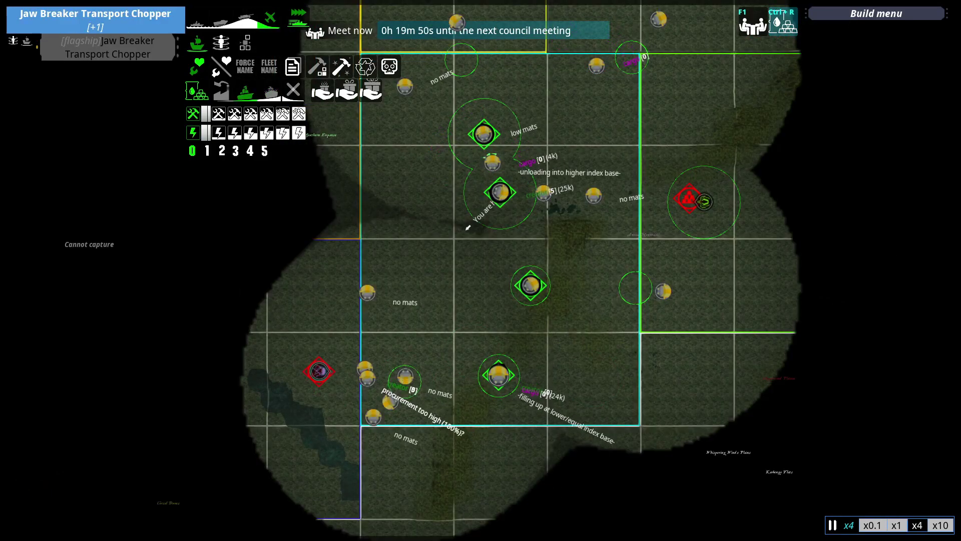
scroll(441, 473, up, 4)
scroll(451, 437, up, 4)
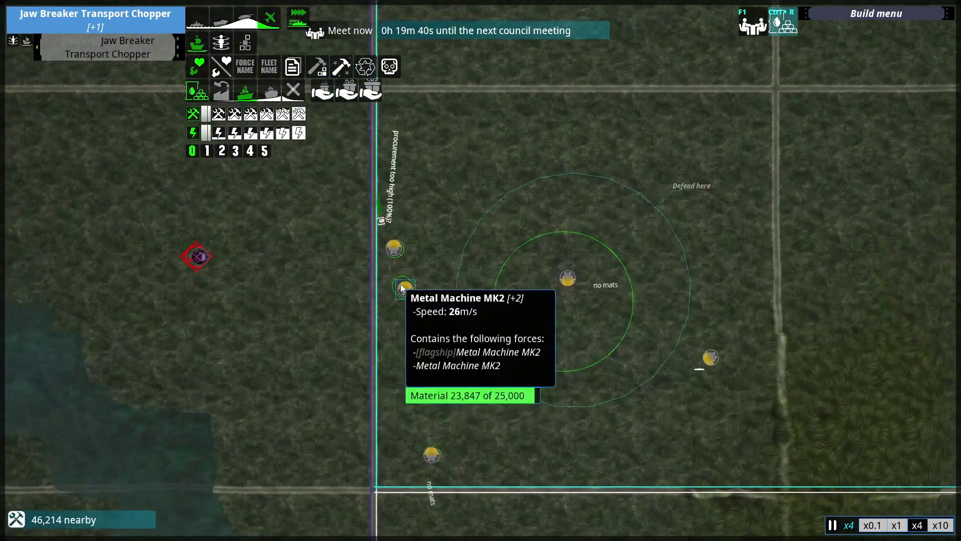
scroll(411, 292, up, 3)
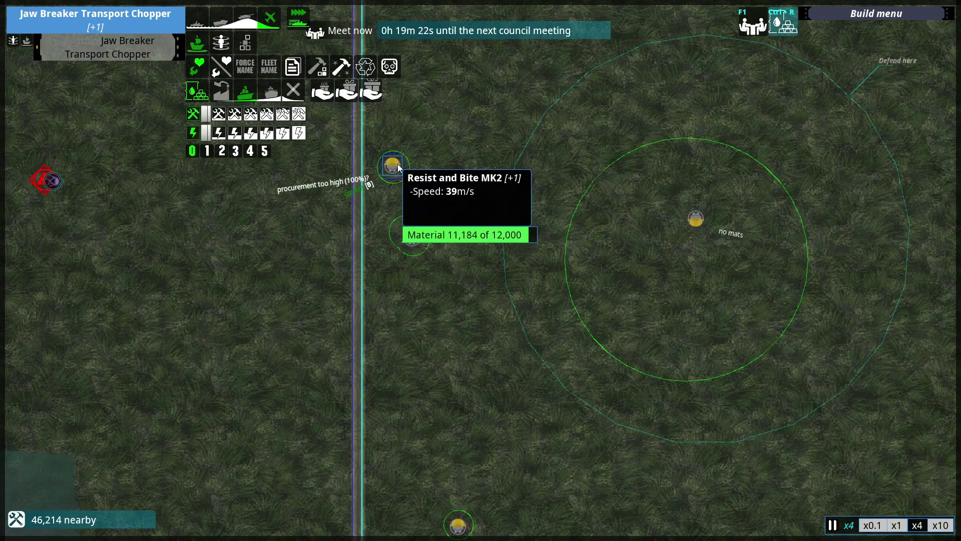
scroll(452, 445, down, 5)
scroll(453, 434, up, 3)
scroll(452, 434, up, 3)
scroll(520, 220, up, 3)
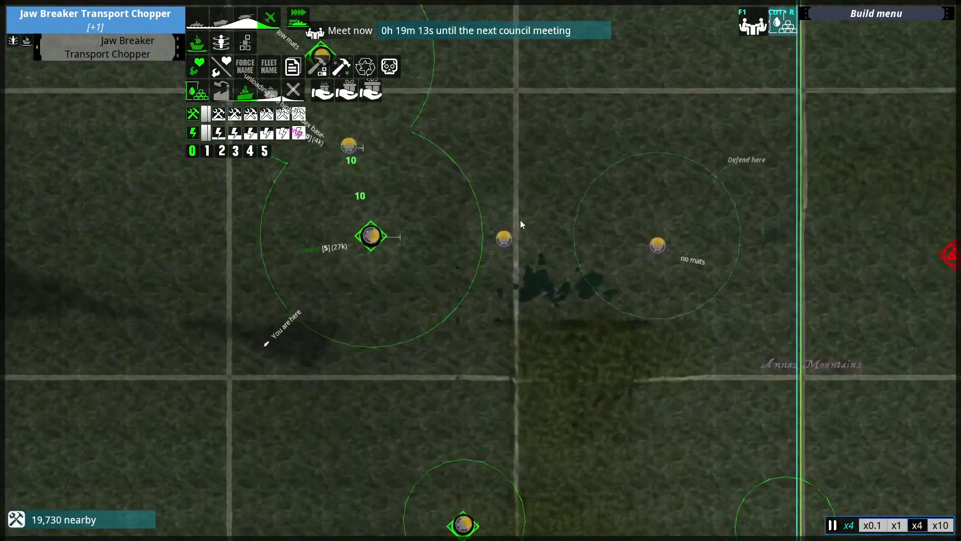
scroll(502, 385, down, 3)
scroll(492, 374, down, 2)
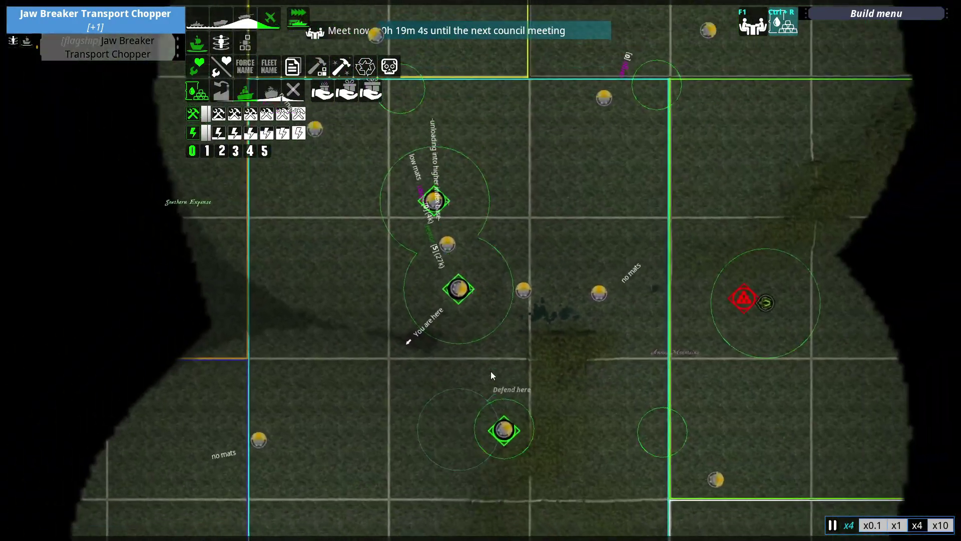
scroll(491, 371, down, 3)
scroll(481, 316, down, 2)
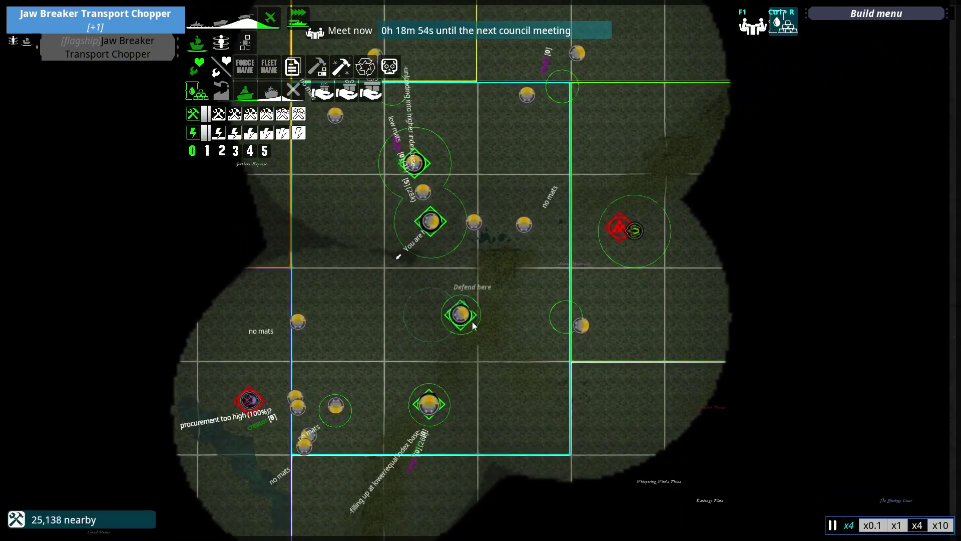
scroll(466, 318, up, 4)
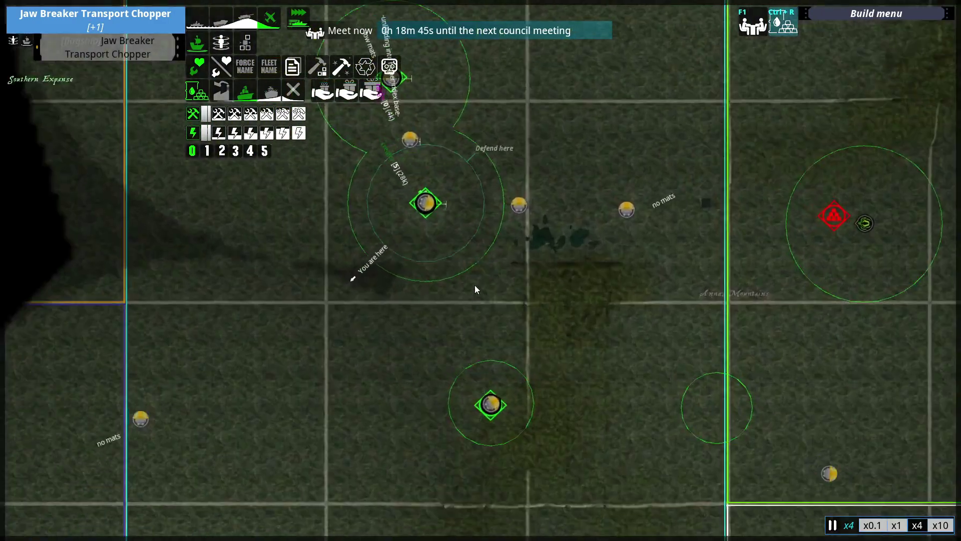
scroll(475, 289, up, 2)
scroll(452, 289, up, 2)
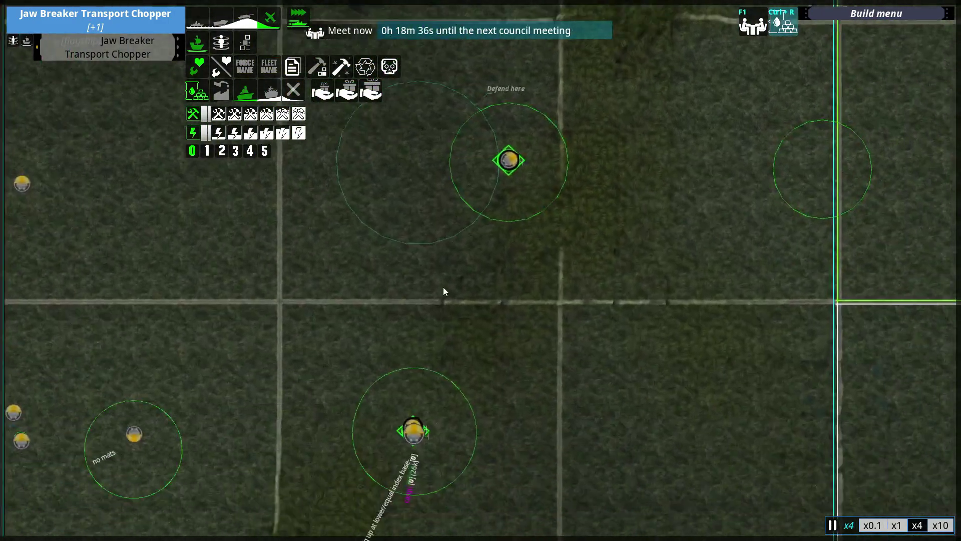
scroll(444, 292, down, 2)
scroll(407, 317, down, 3)
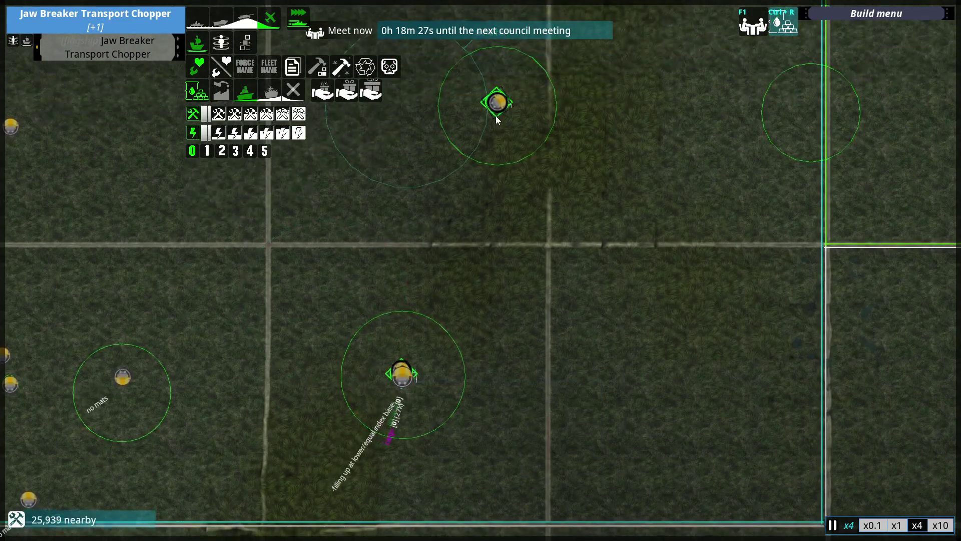
scroll(391, 376, down, 3)
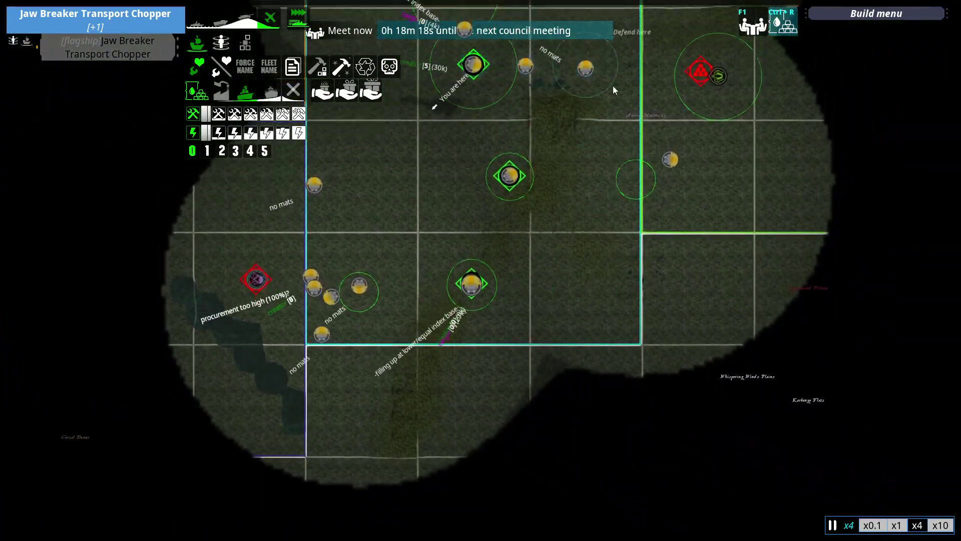
mouse_move(613, 83)
mouse_down()
mouse_move(580, 126)
mouse_move(414, 88)
mouse_up()
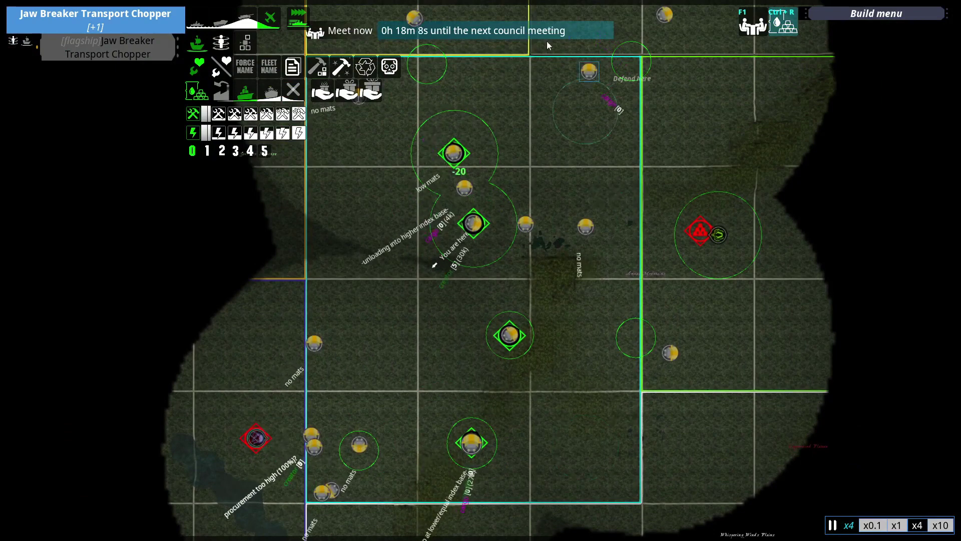
drag(560, 23, 329, 231)
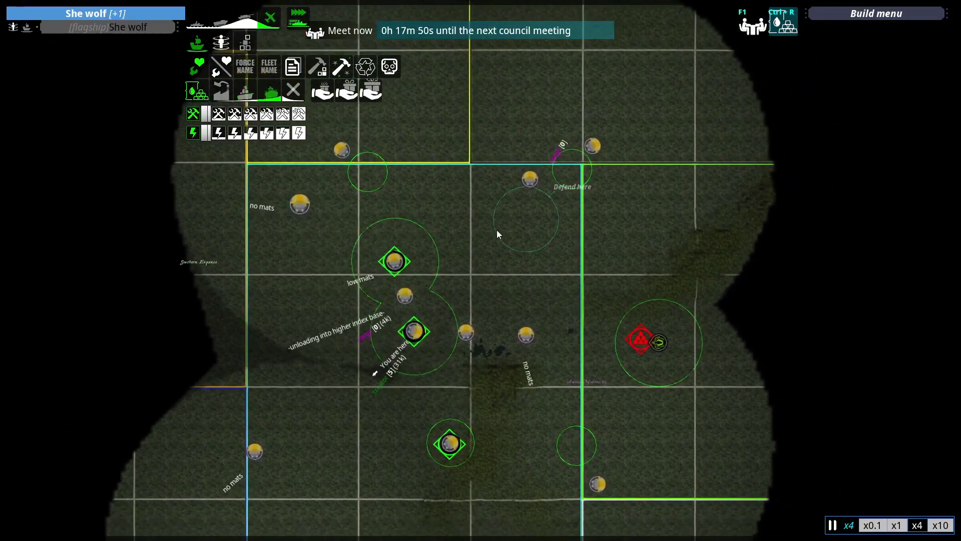
mouse_move(496, 231)
mouse_down()
mouse_move(556, 207)
mouse_move(586, 144)
mouse_move(474, 91)
mouse_move(471, 336)
mouse_up()
scroll(472, 336, down, 3)
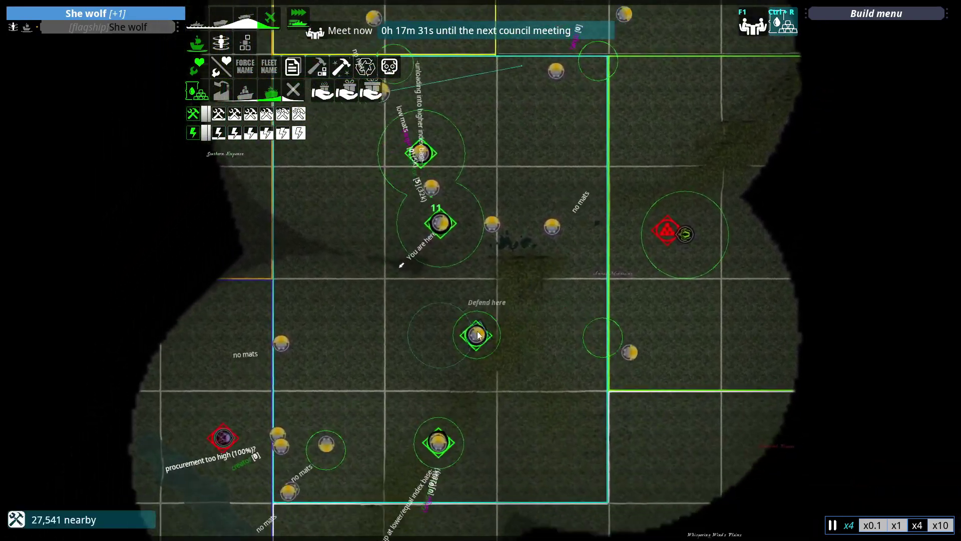
mouse_move(489, 263)
mouse_down()
mouse_move(555, 145)
mouse_move(468, 222)
mouse_up()
scroll(555, 146, down, 2)
scroll(492, 74, up, 4)
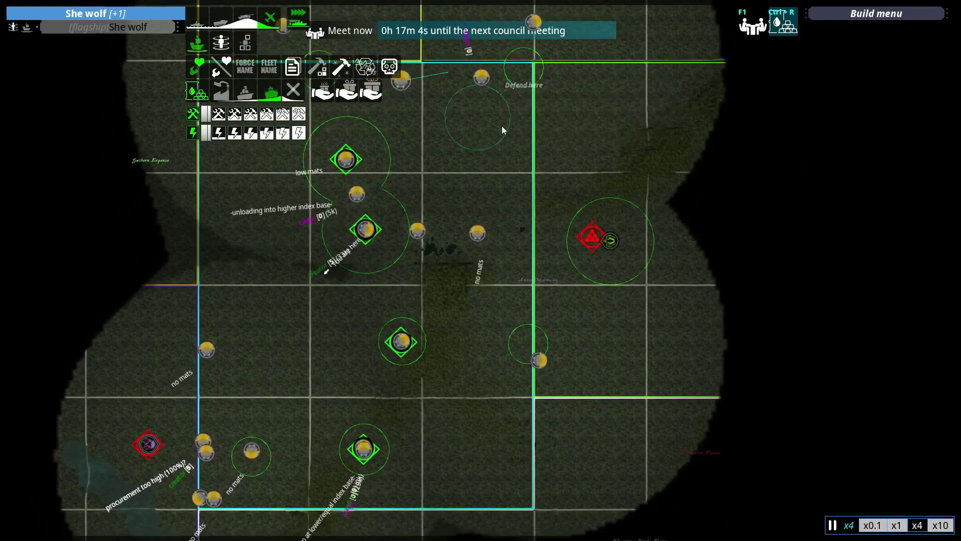
mouse_move(493, 74)
mouse_down()
mouse_move(516, 165)
mouse_move(441, 264)
mouse_up()
scroll(517, 166, down, 2)
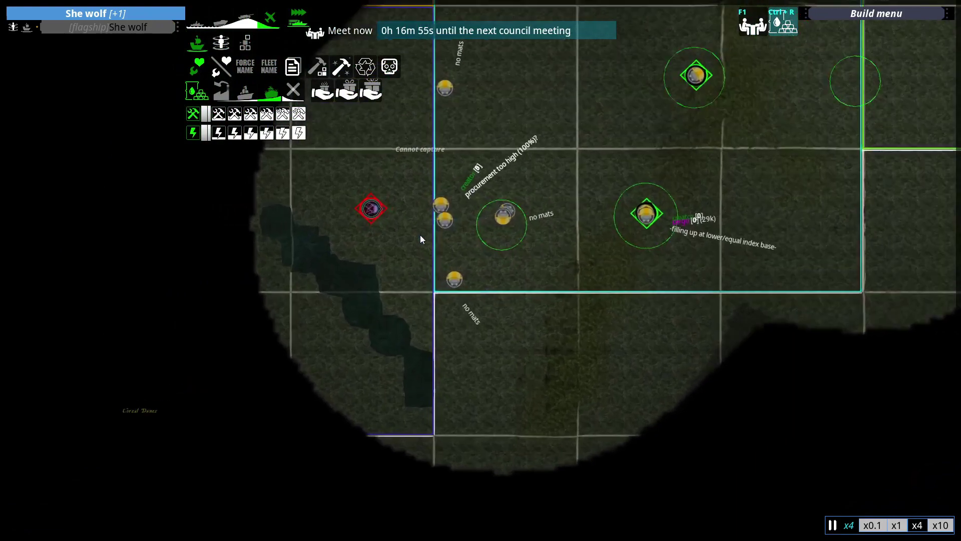
scroll(419, 236, up, 3)
scroll(476, 136, up, 2)
scroll(524, 281, down, 2)
scroll(524, 281, down, 2)
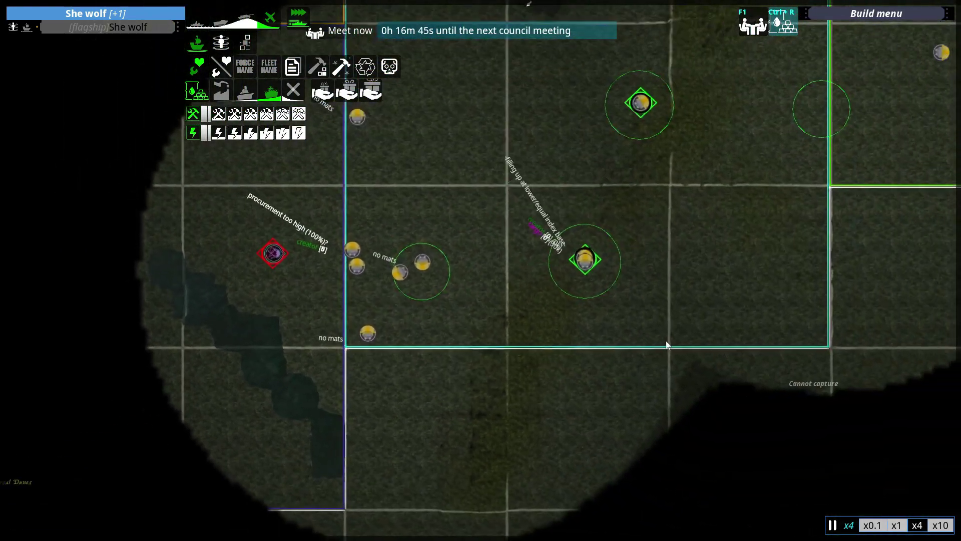
mouse_move(666, 340)
mouse_down()
mouse_move(559, 341)
mouse_move(616, 364)
mouse_up()
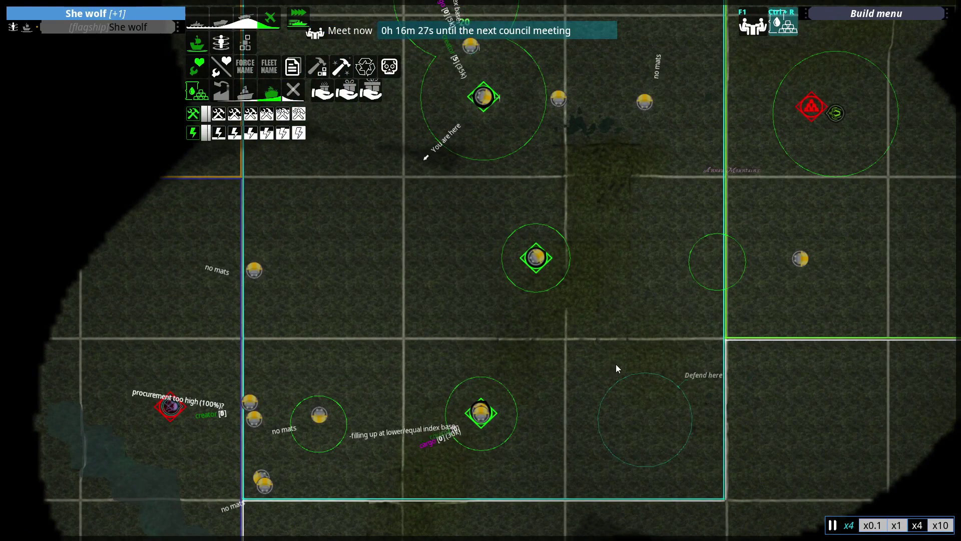
drag(616, 364, 616, 351)
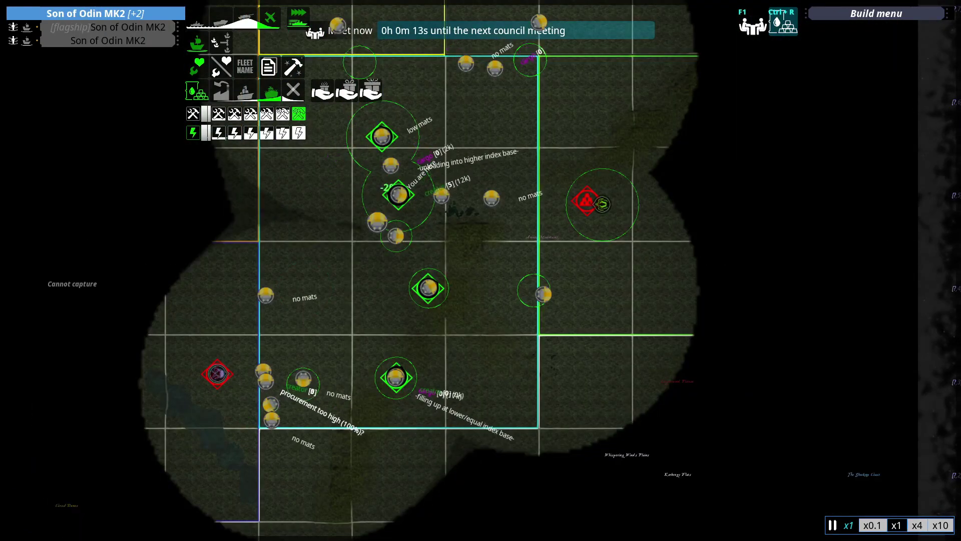
mouse_move(436, 389)
mouse_down()
mouse_move(452, 408)
mouse_move(518, 206)
mouse_up()
scroll(518, 207, up, 3)
scroll(518, 207, up, 3)
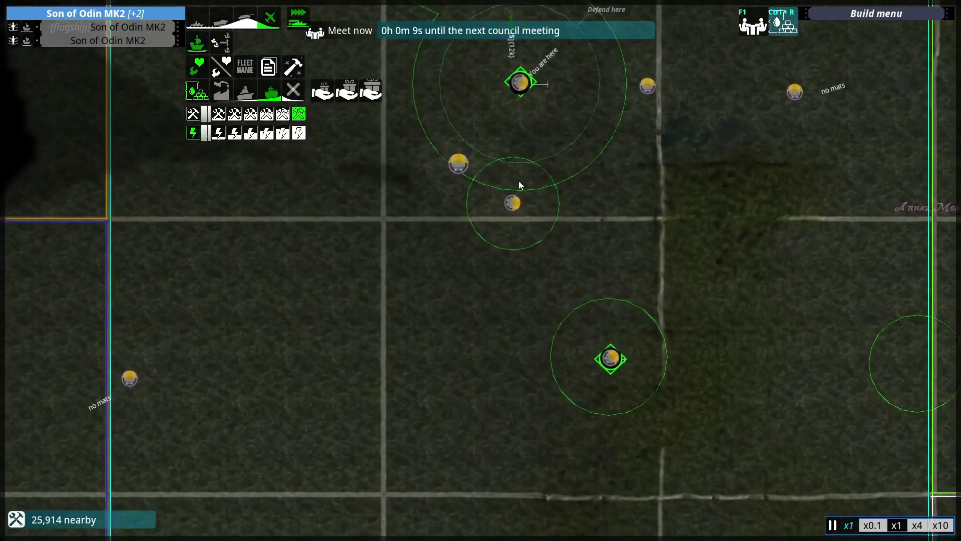
scroll(518, 207, up, 2)
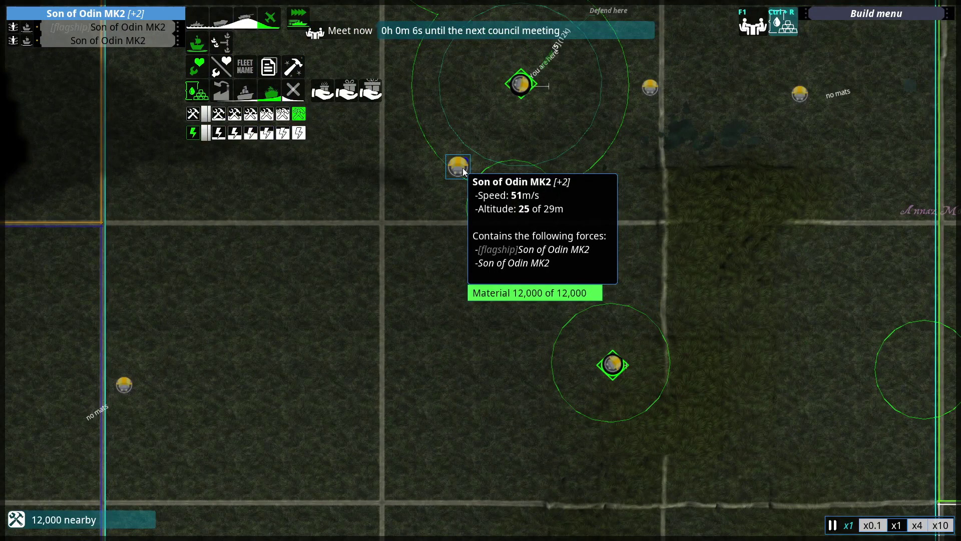
scroll(421, 292, down, 4)
scroll(421, 292, down, 4)
scroll(519, 269, down, 2)
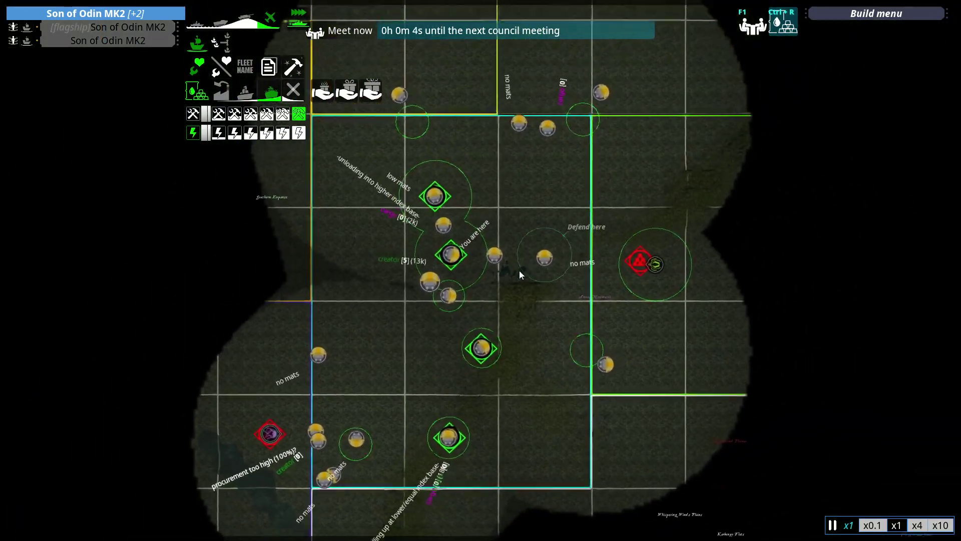
scroll(517, 299, up, 2)
scroll(497, 299, up, 3)
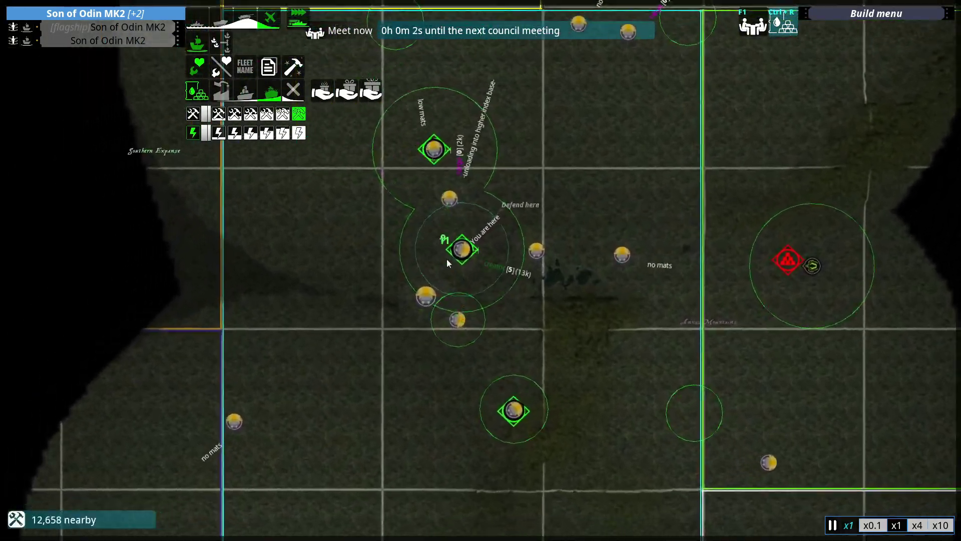
scroll(446, 259, up, 2)
scroll(431, 318, down, 5)
scroll(418, 383, up, 2)
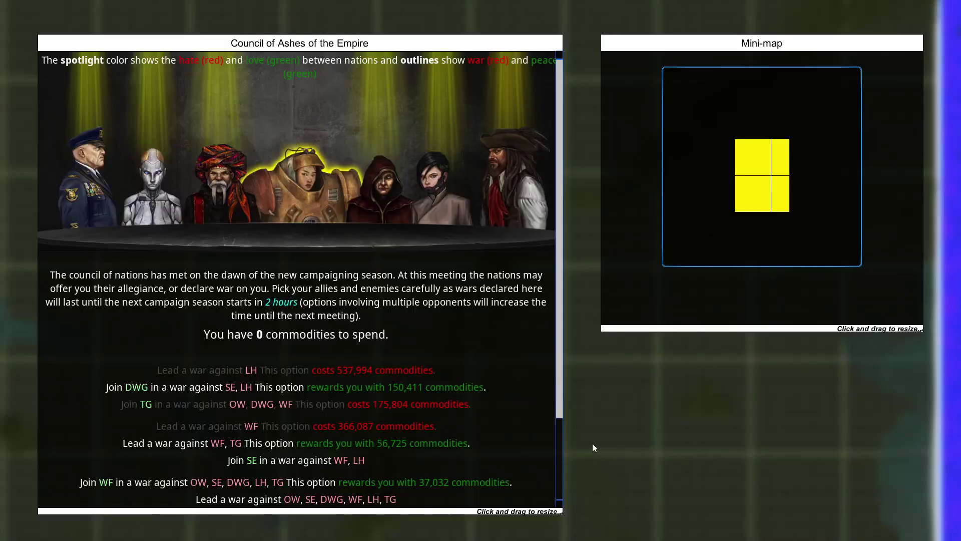
scroll(499, 369, down, 1)
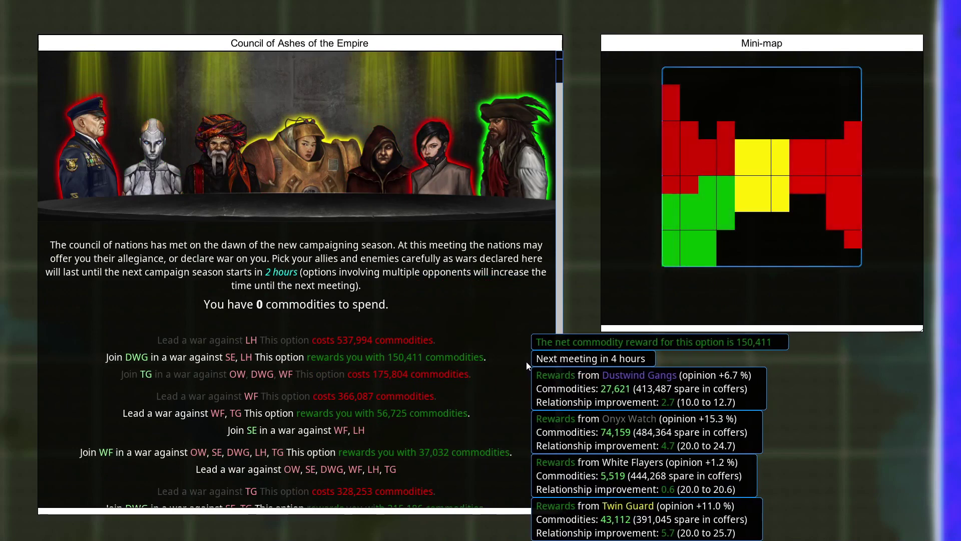
scroll(478, 432, down, 1)
mouse_move(296, 439)
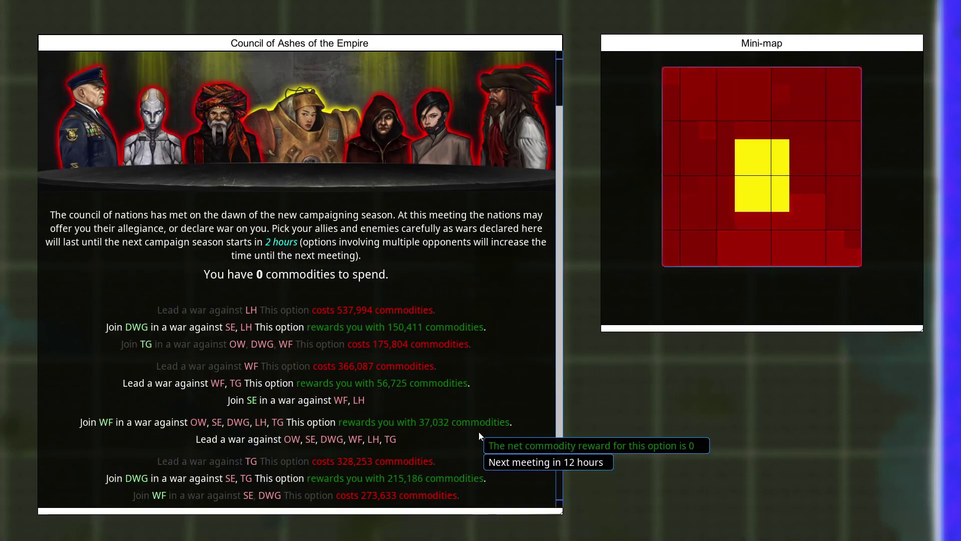
scroll(490, 446, down, 2)
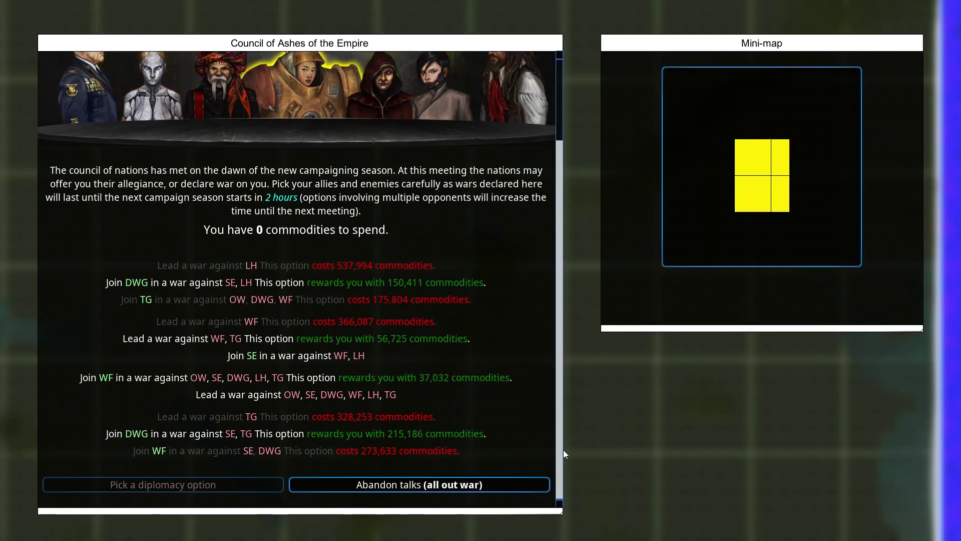
mouse_move(419, 484)
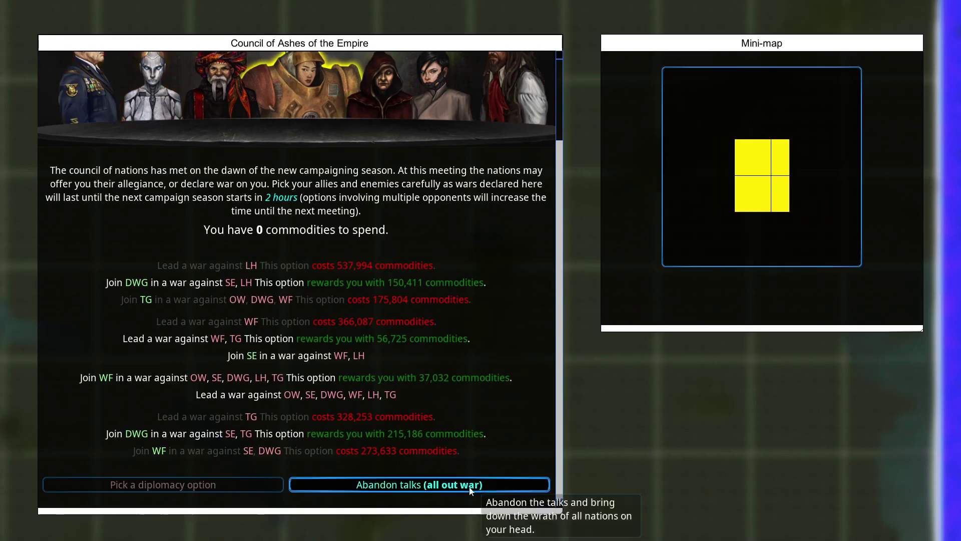
End the council meeting and load the 'ashes season 2' campaign save.
click(451, 484)
key(Escape)
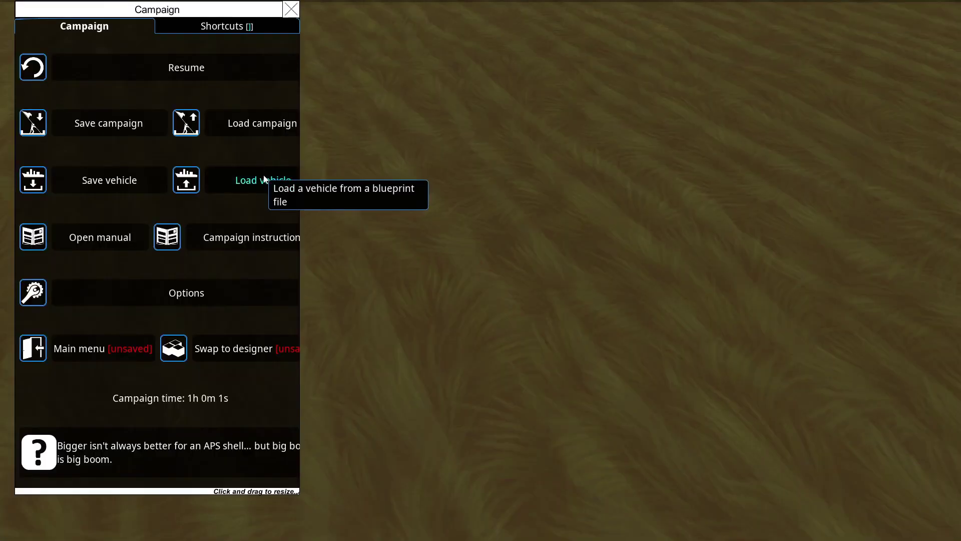
click(260, 129)
scroll(269, 314, down, 2)
click(286, 431)
click(421, 492)
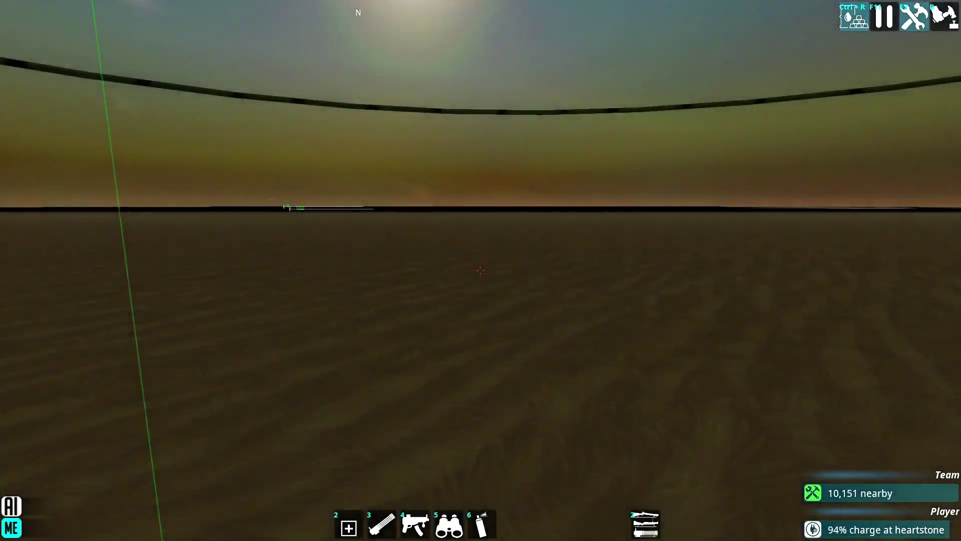
Open the strategic map's faction information and view relations between nations.
key(m)
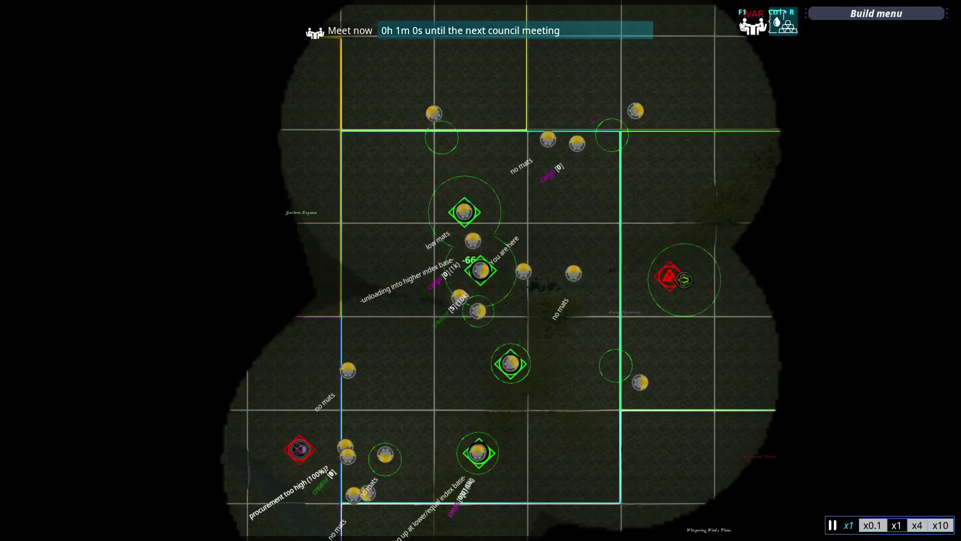
click(750, 25)
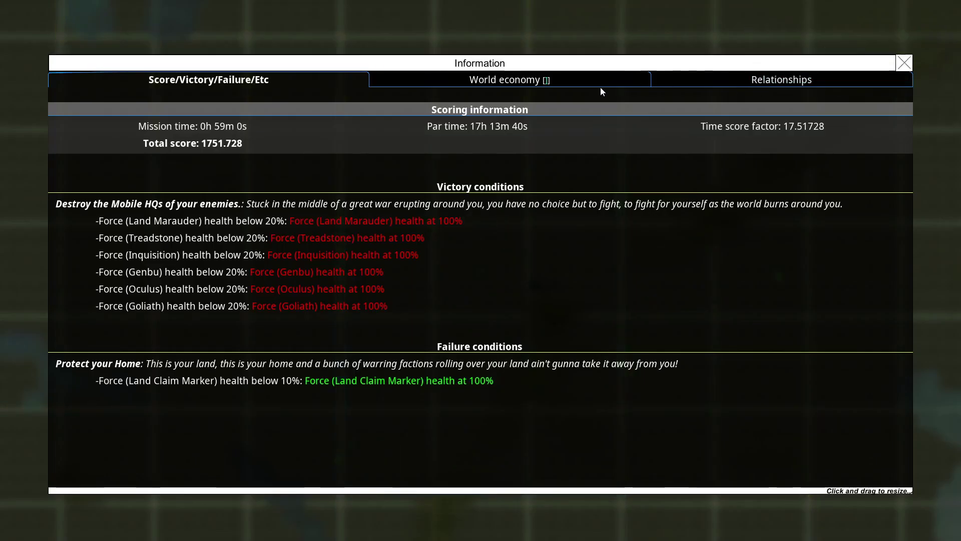
click(653, 84)
Call the council early, commit to leading war on DWG and WF, and confirm.
click(488, 314)
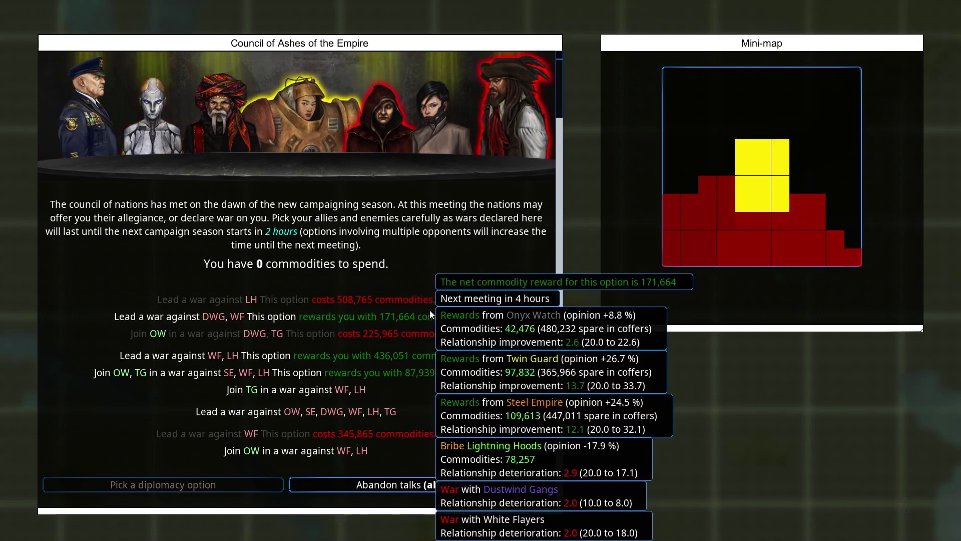
mouse_move(273, 317)
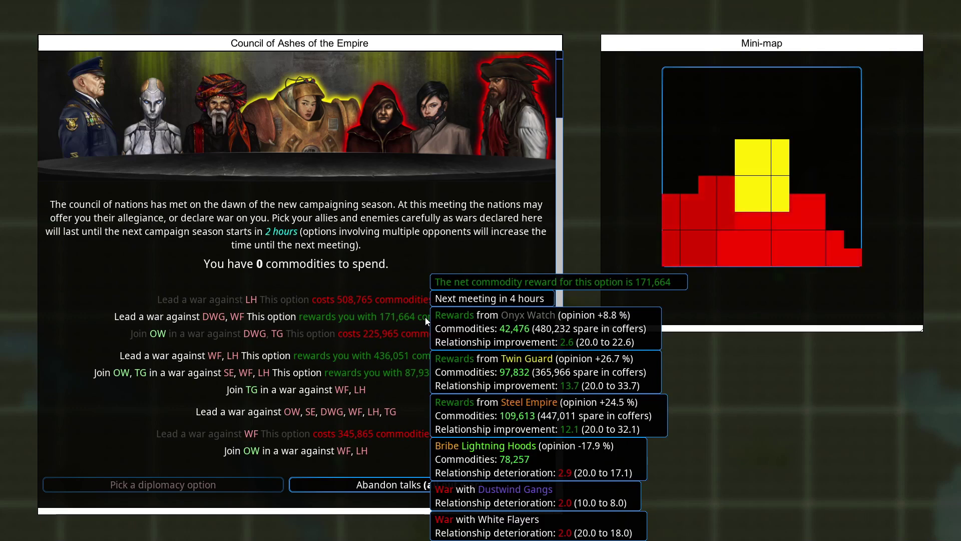
click(425, 318)
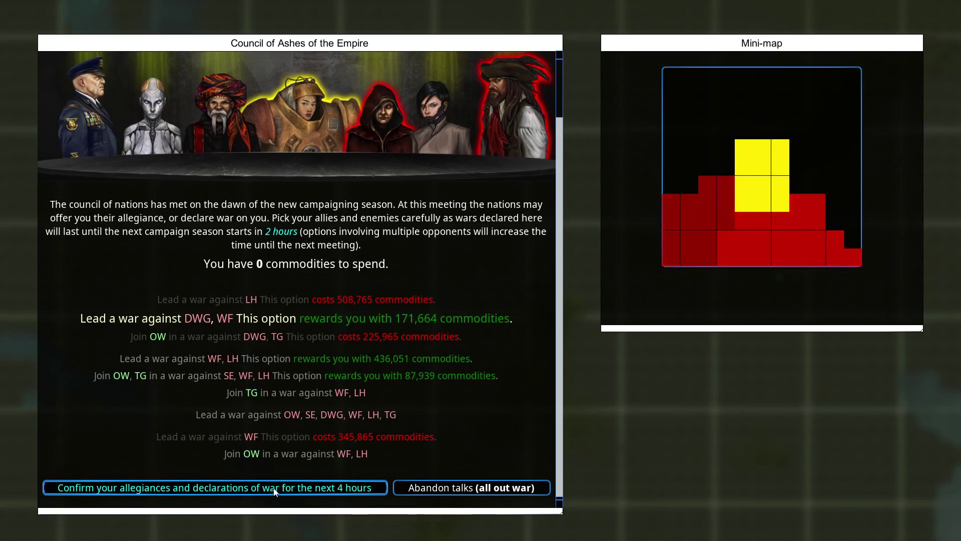
click(275, 488)
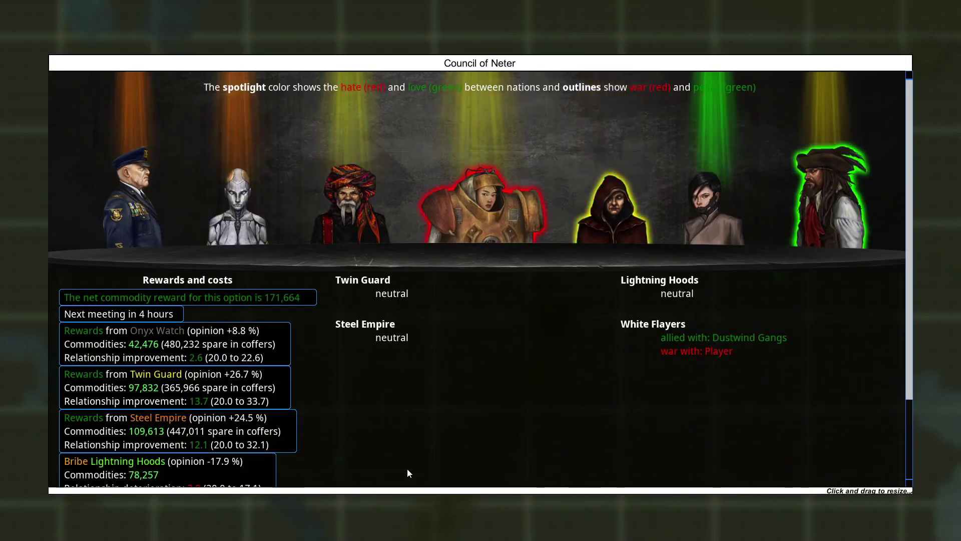
scroll(408, 468, down, 5)
click(488, 464)
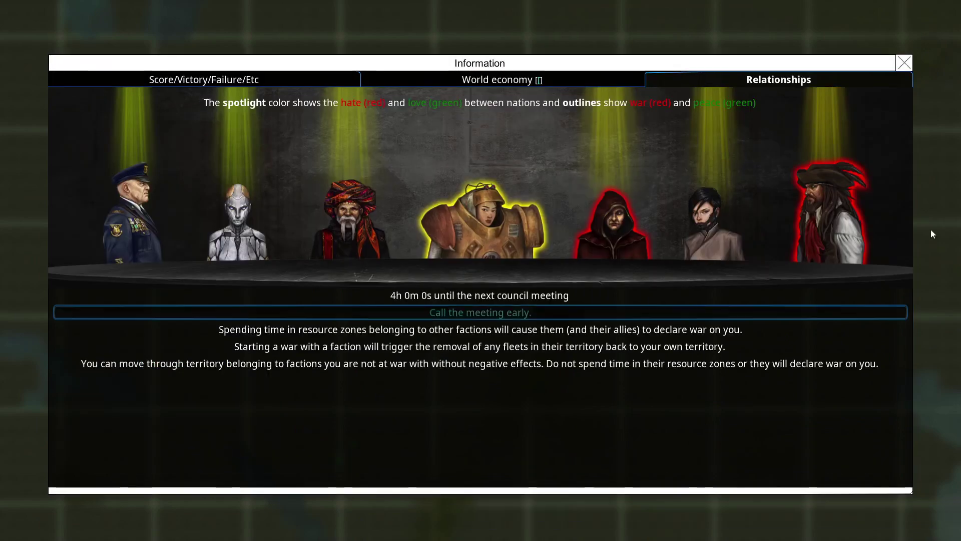
Close the faction information and select the Son of Odin MK2 fleet.
key(Escape)
scroll(515, 301, up, 5)
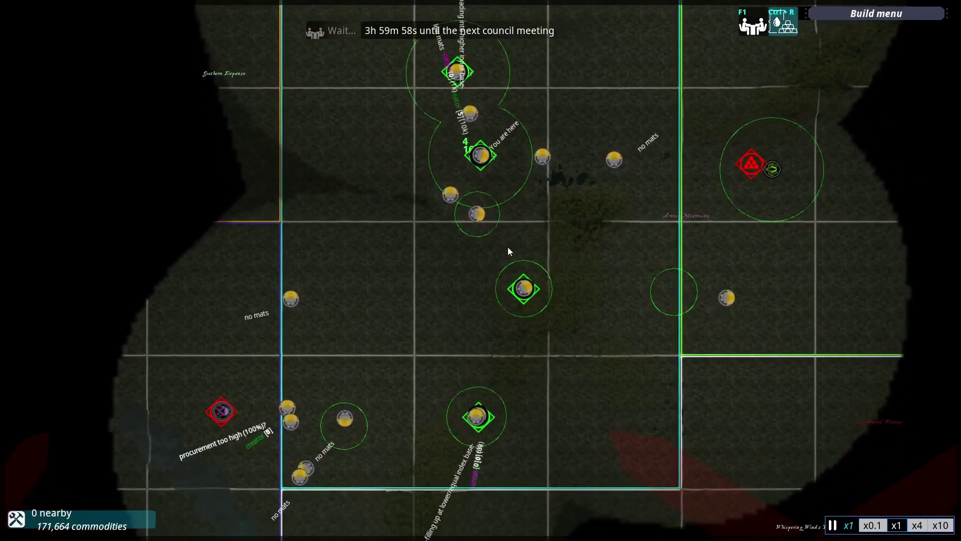
scroll(518, 271, up, 3)
scroll(451, 226, up, 4)
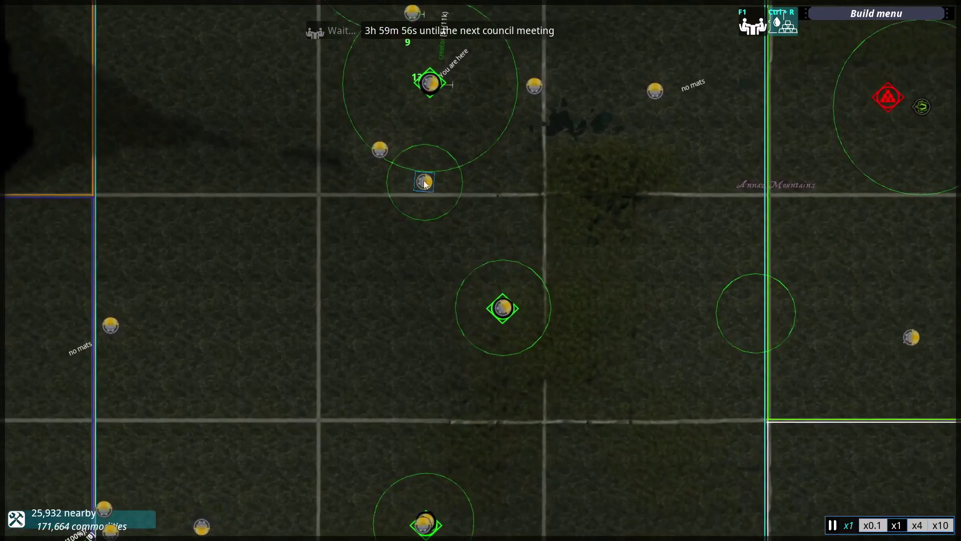
scroll(445, 184, up, 3)
click(396, 147)
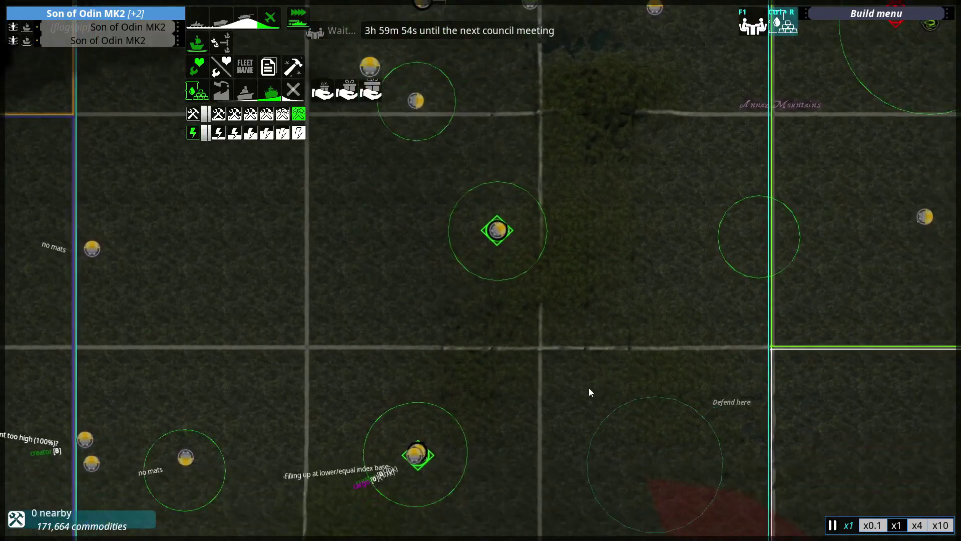
mouse_move(451, 226)
mouse_down()
mouse_move(517, 372)
mouse_move(439, 106)
mouse_move(519, 248)
mouse_move(421, 338)
mouse_move(376, 338)
mouse_move(645, 249)
mouse_up()
scroll(644, 249, down, 5)
scroll(481, 338, down, 3)
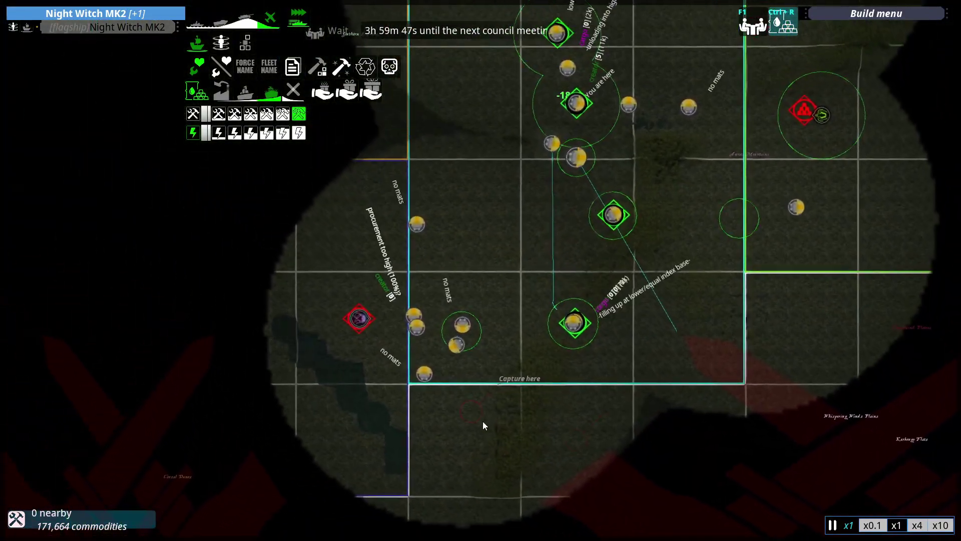
scroll(411, 319, up, 3)
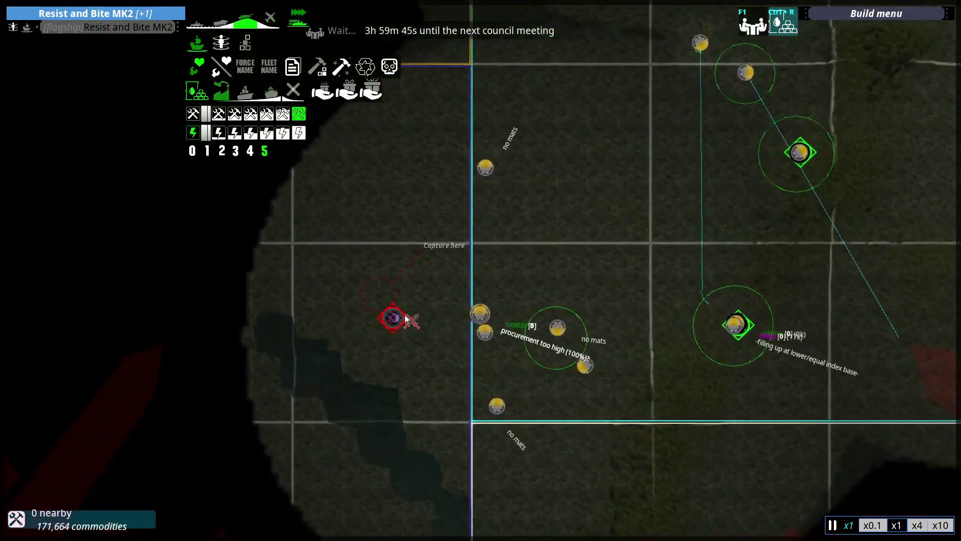
scroll(420, 331, up, 2)
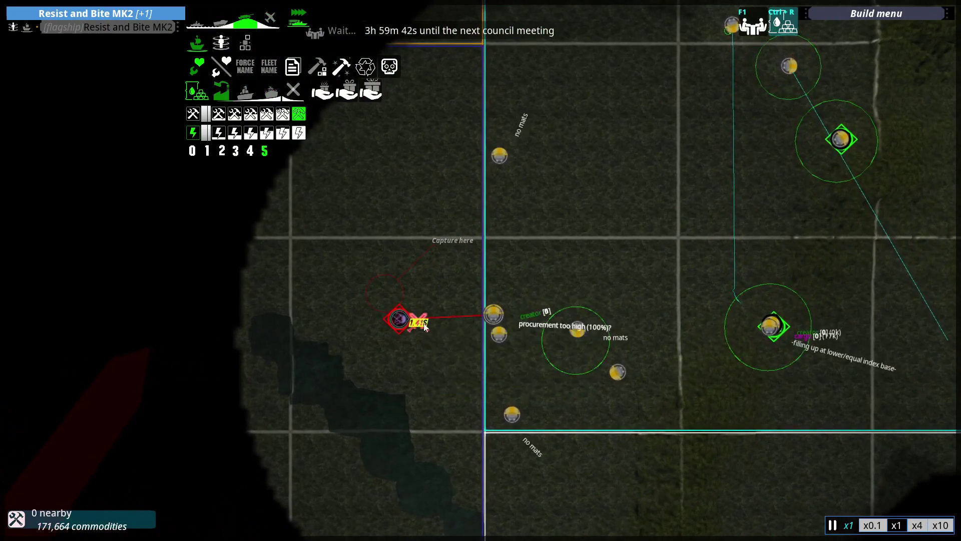
Set up a battle against the enemy, adding Metal Machine MK2 and Resist and Bite MK2.
click(438, 327)
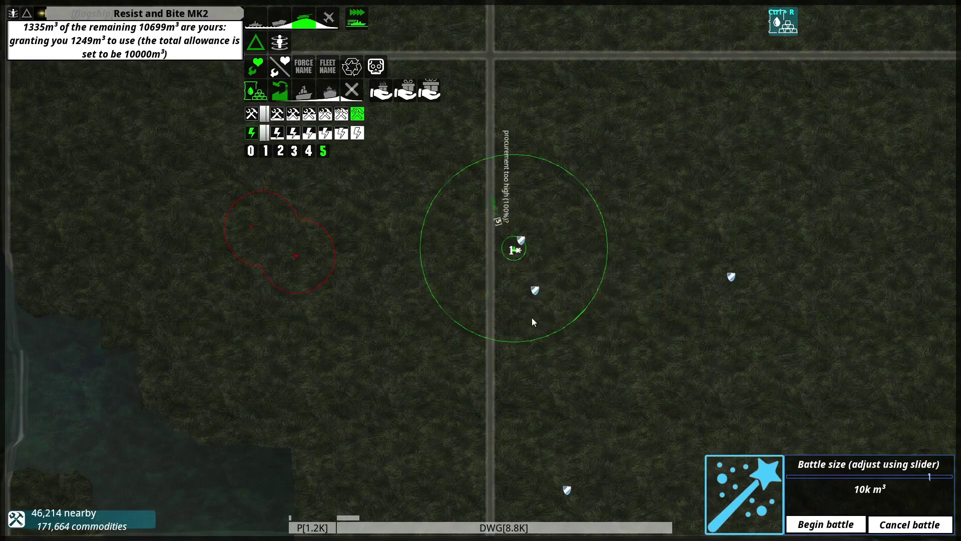
click(536, 288)
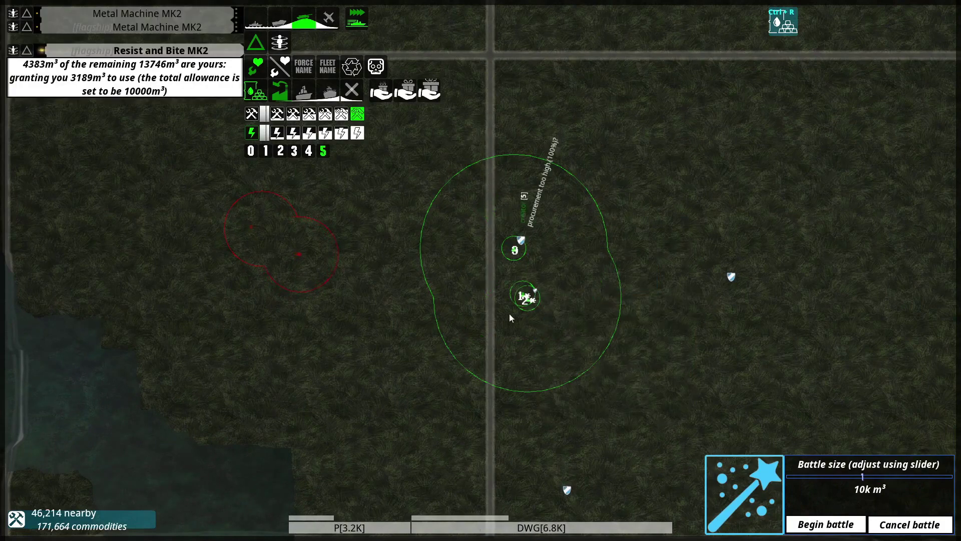
click(515, 249)
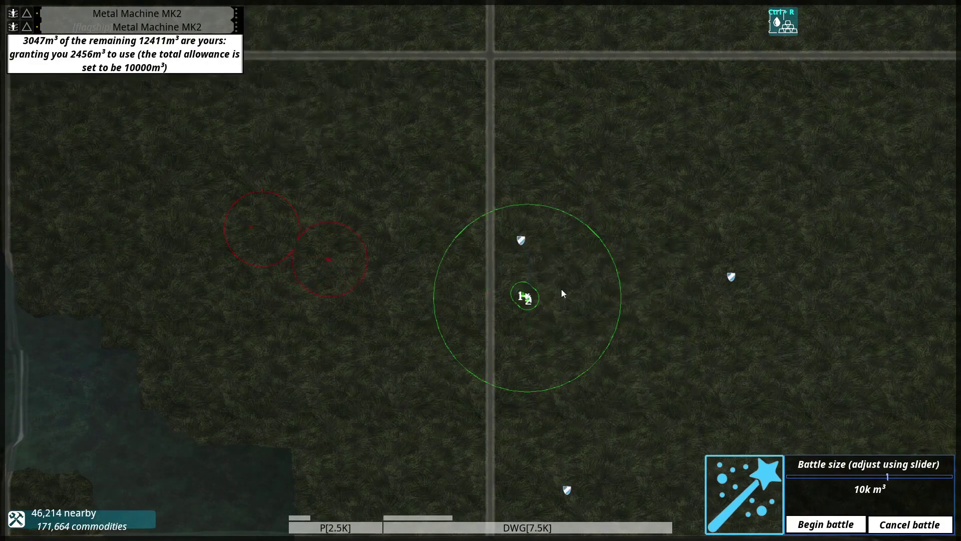
click(521, 243)
scroll(545, 292, up, 5)
scroll(477, 306, up, 5)
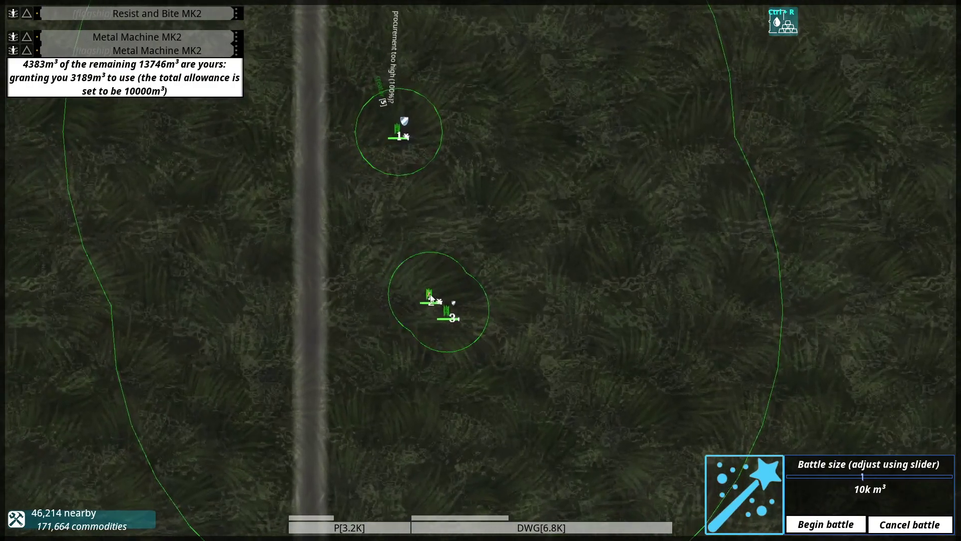
Add the remaining friendly fleets, select all gathered fleets, and begin the battle.
click(436, 301)
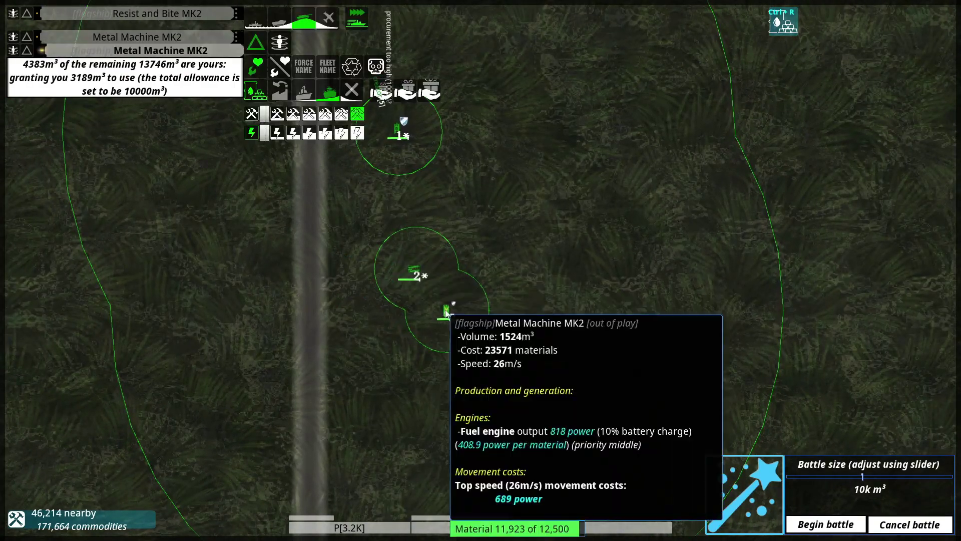
scroll(406, 317, down, 4)
scroll(477, 226, up, 4)
scroll(482, 238, up, 3)
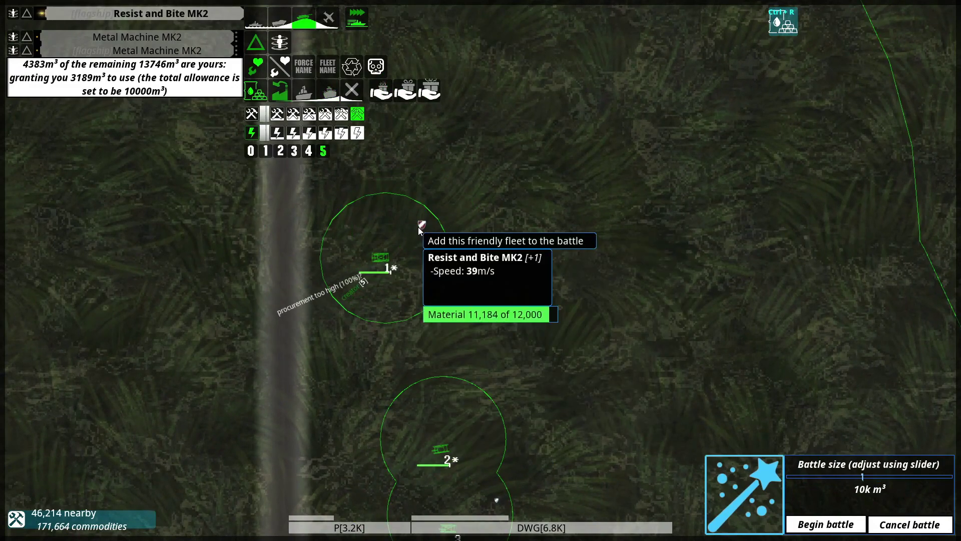
click(418, 228)
click(423, 226)
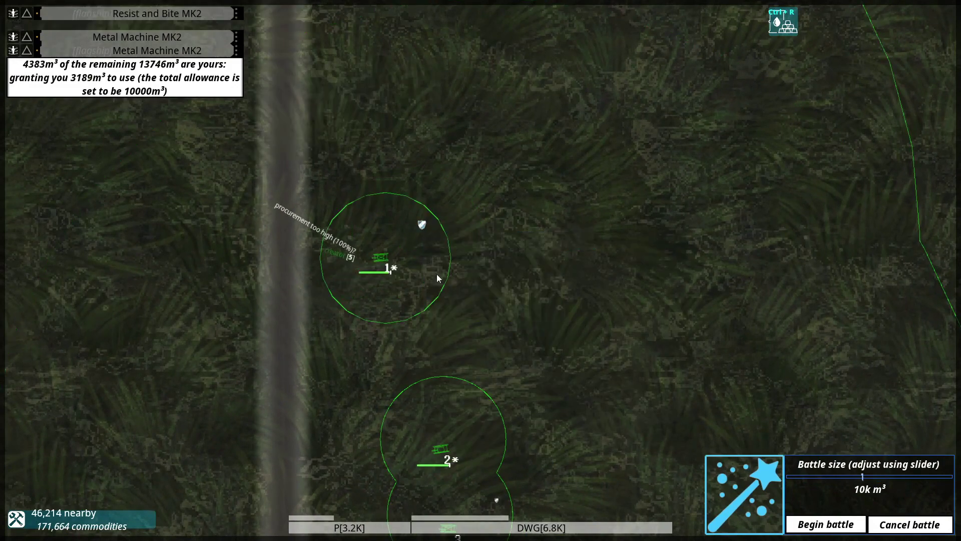
scroll(460, 282, down, 5)
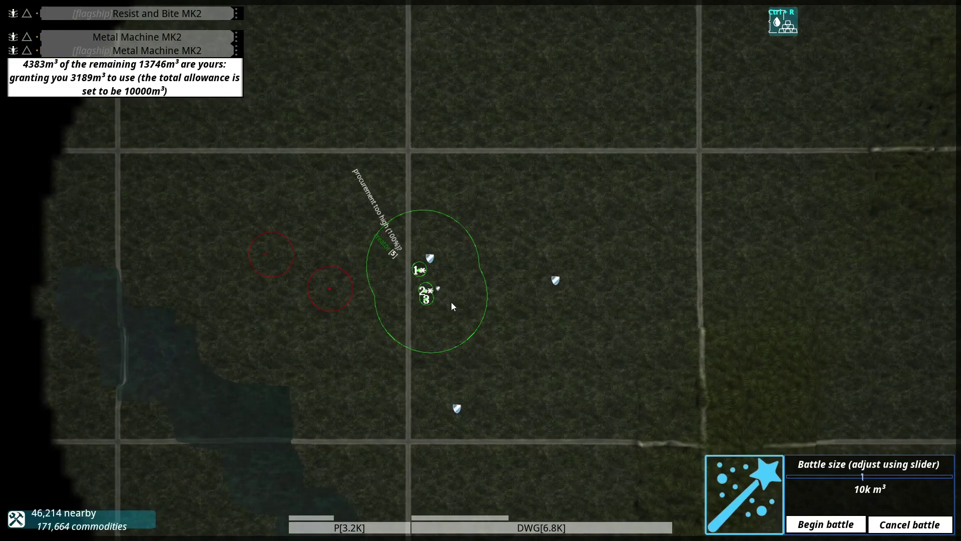
drag(378, 211, 469, 333)
scroll(506, 249, down, 5)
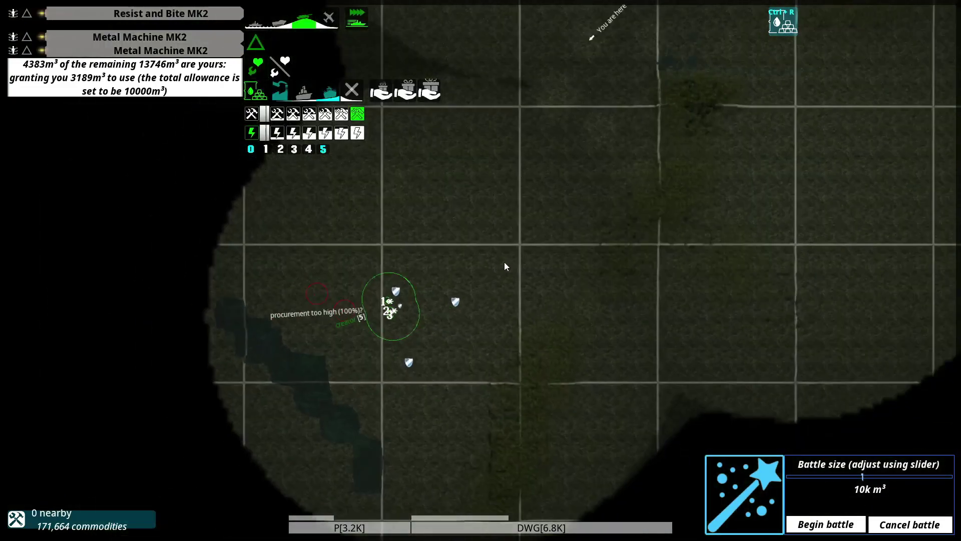
scroll(496, 264, down, 3)
scroll(420, 226, up, 5)
scroll(420, 218, down, 5)
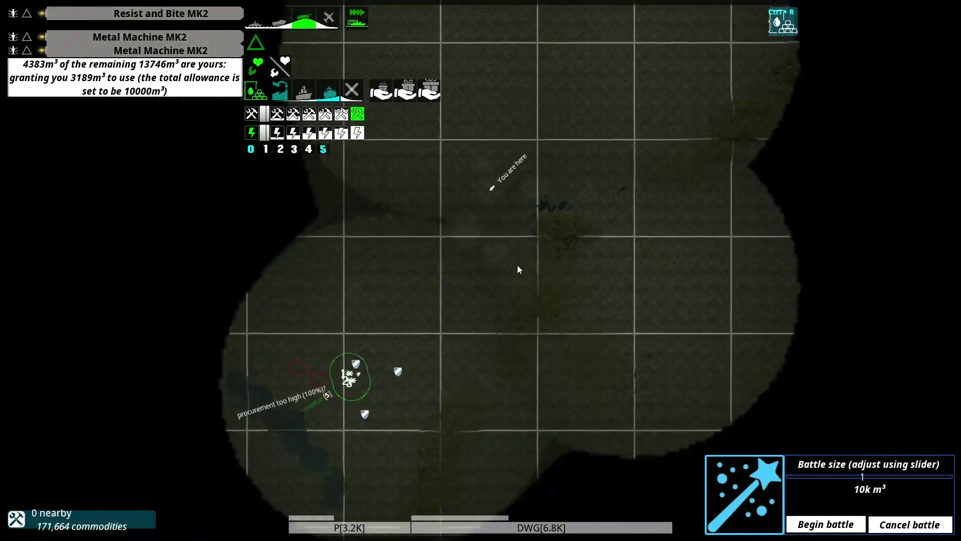
scroll(518, 265, up, 5)
scroll(516, 277, up, 5)
scroll(488, 150, up, 1)
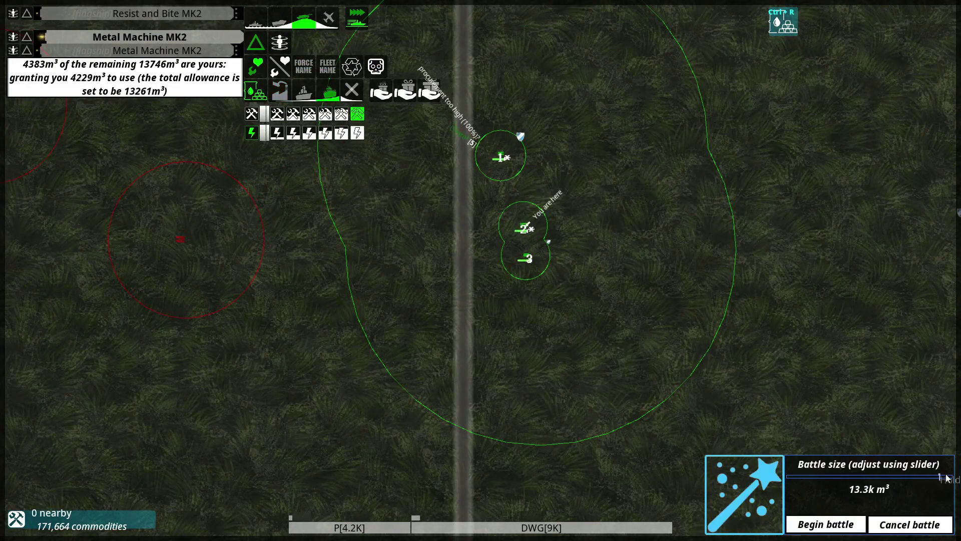
click(826, 524)
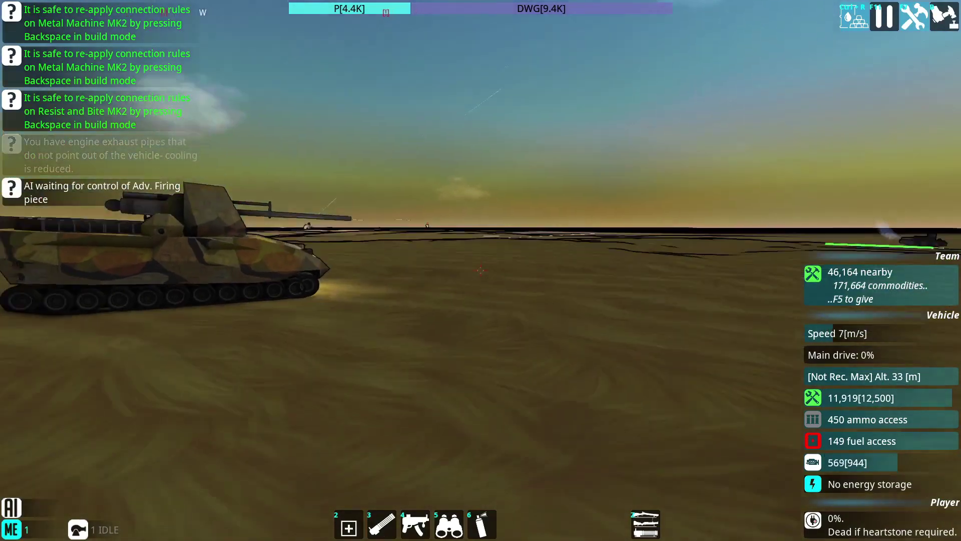
Set all three vehicles to 'Point at and maintain distance' AI and target the enemy tank.
key(End)
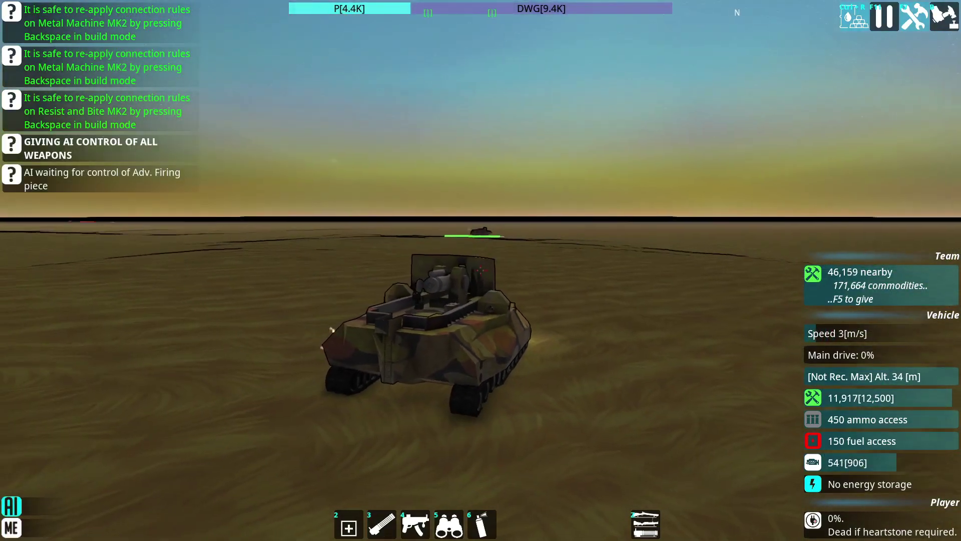
key(c)
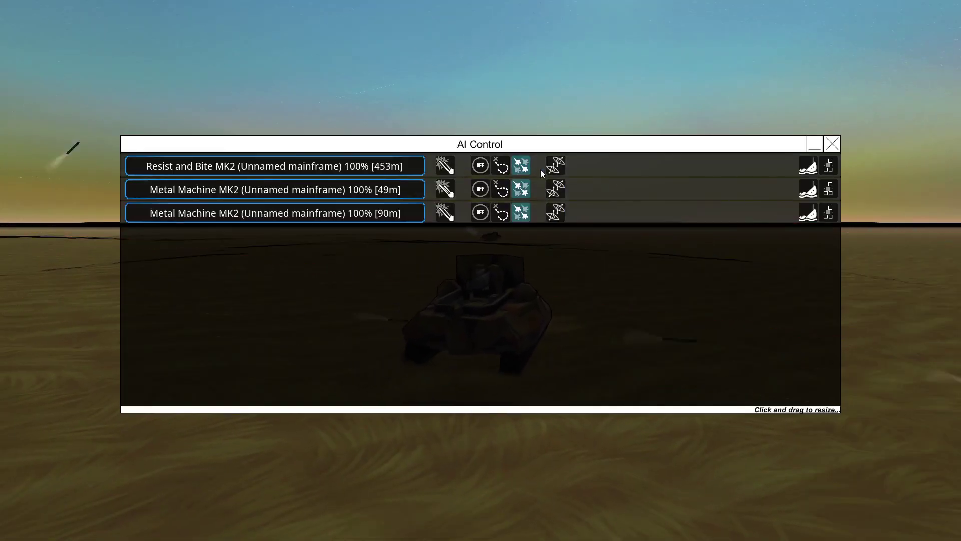
click(556, 165)
click(556, 189)
click(556, 213)
key(Escape)
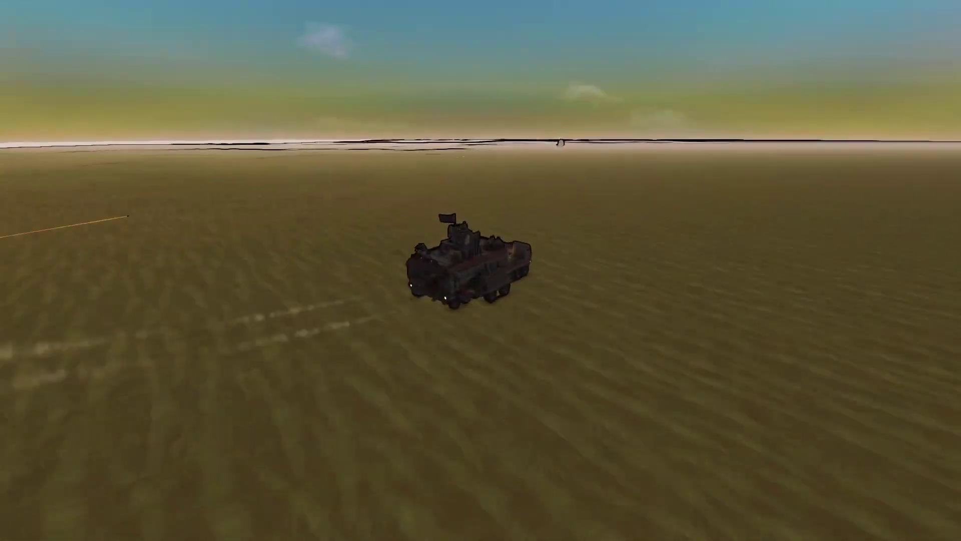
click(481, 271)
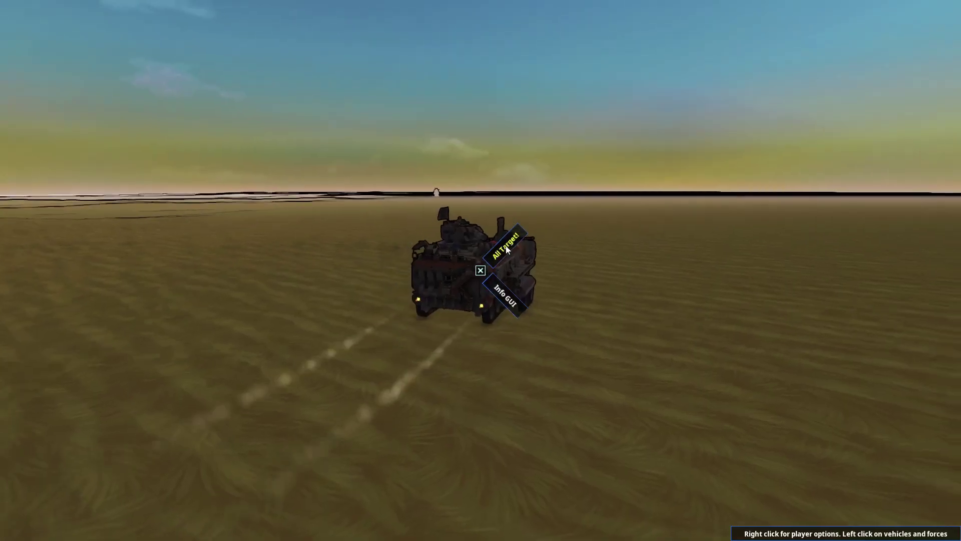
click(508, 250)
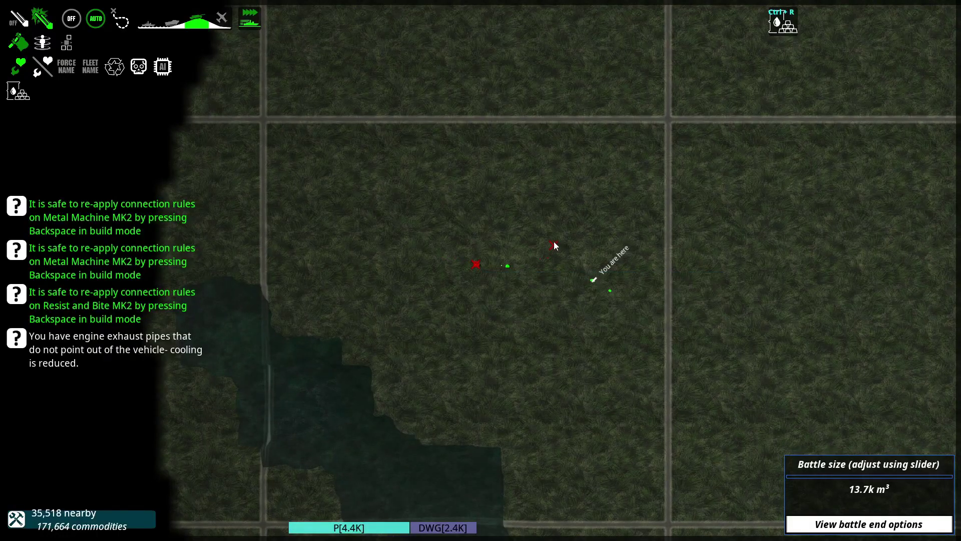
mouse_move(590, 280)
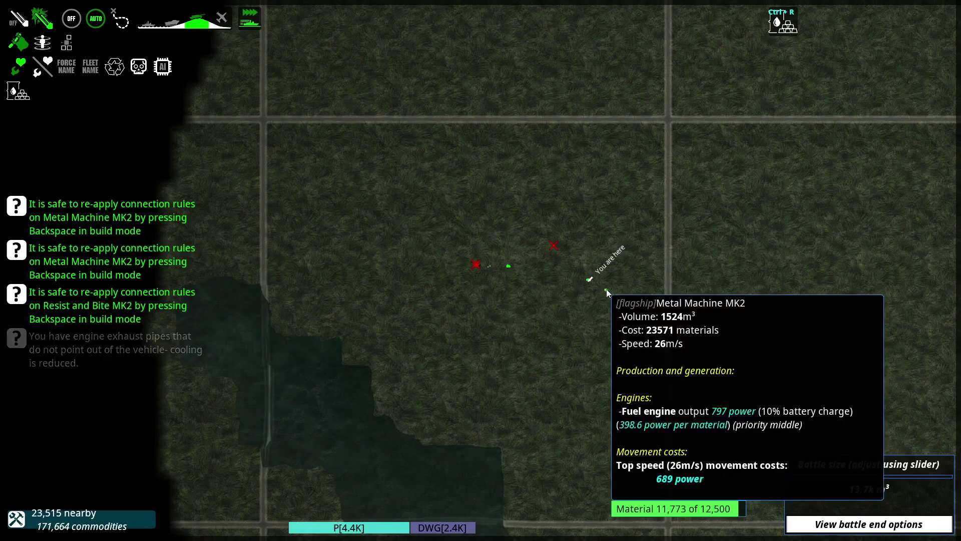
scroll(502, 352, up, 2)
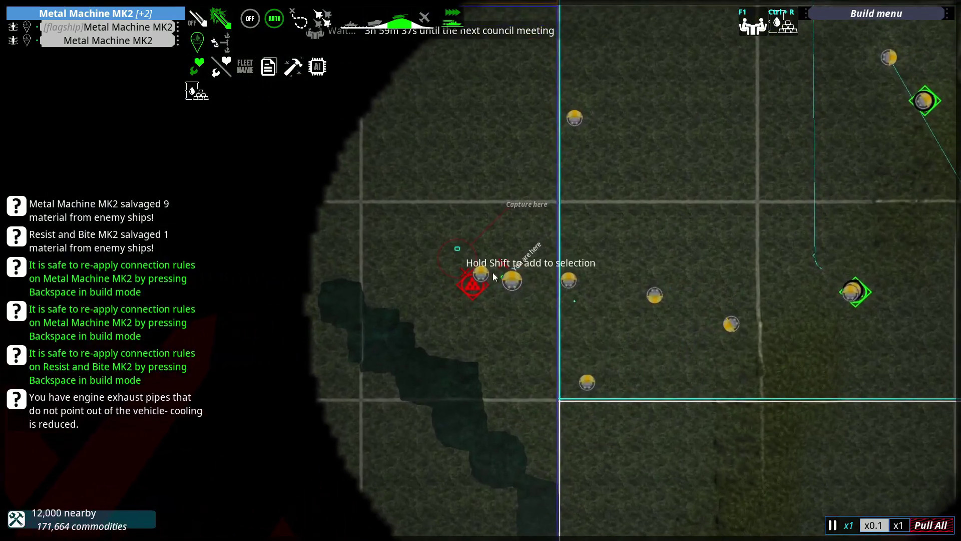
On the campaign map, select the Resist and Bite MK2 fleet.
drag(456, 248, 533, 309)
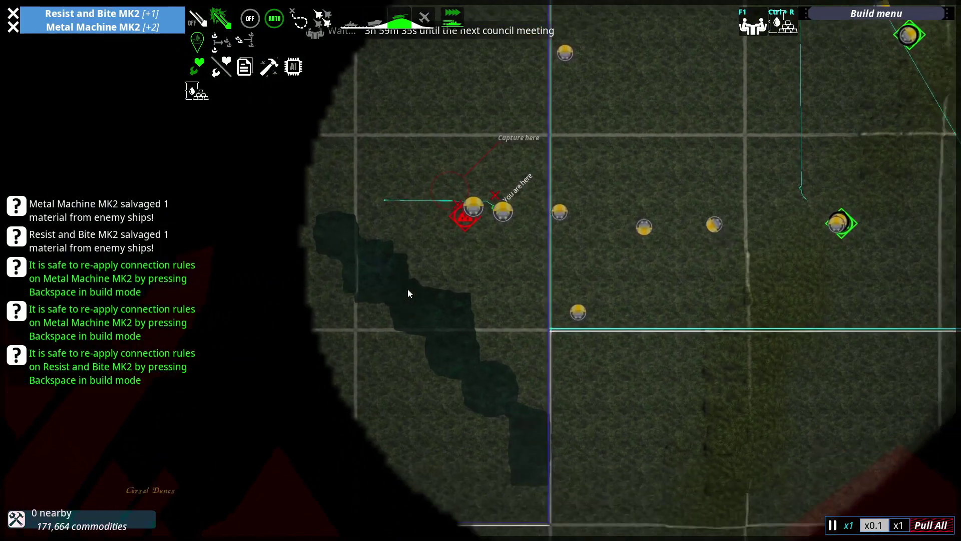
scroll(408, 289, down, 3)
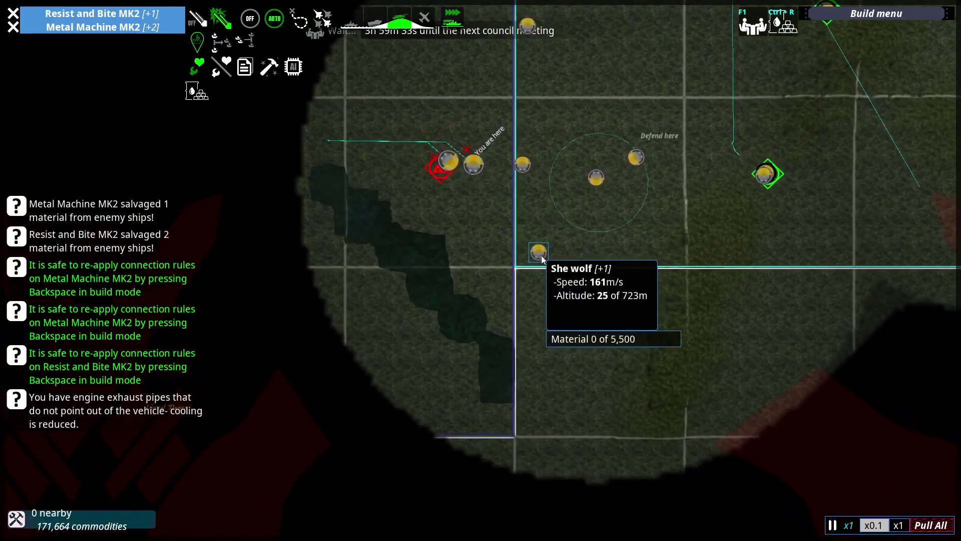
click(542, 255)
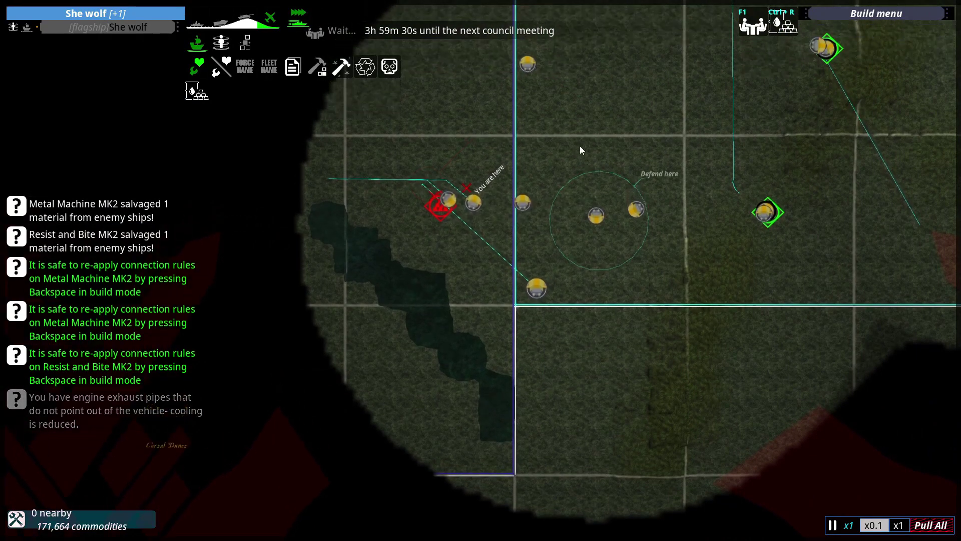
mouse_move(423, 147)
mouse_down()
mouse_move(526, 288)
mouse_move(488, 345)
mouse_up()
click(525, 286)
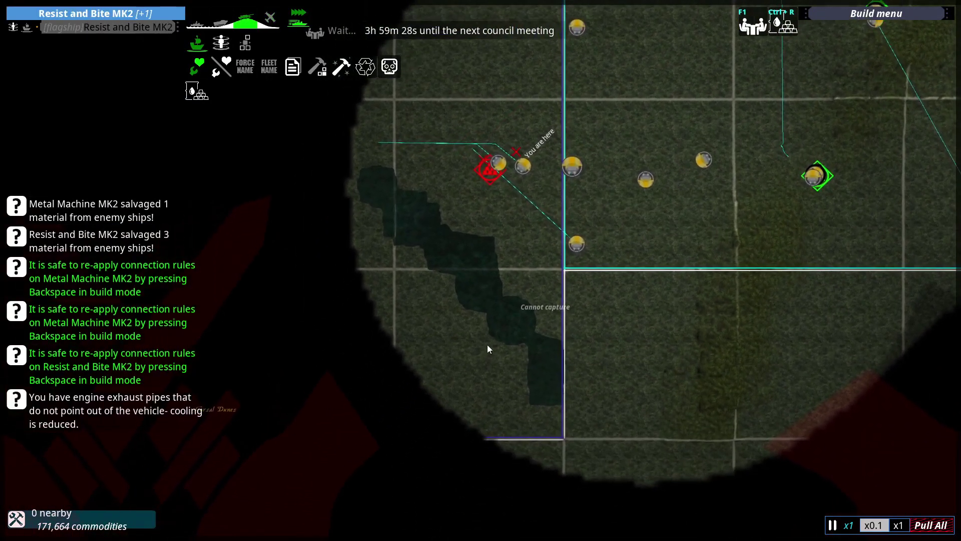
View Resist and Bite MK2's Information window, then box-select the three MK2 fleets.
double_click(575, 168)
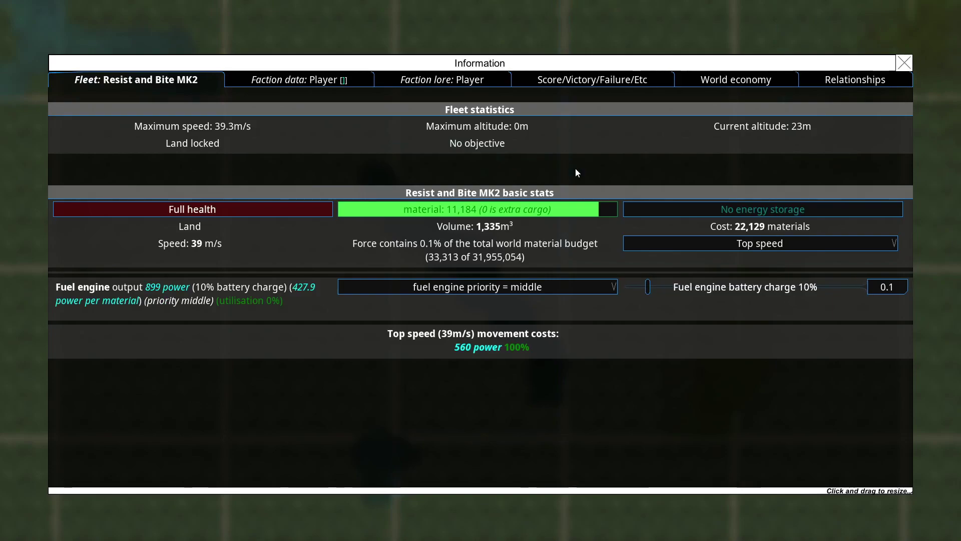
click(904, 63)
scroll(558, 160, up, 3)
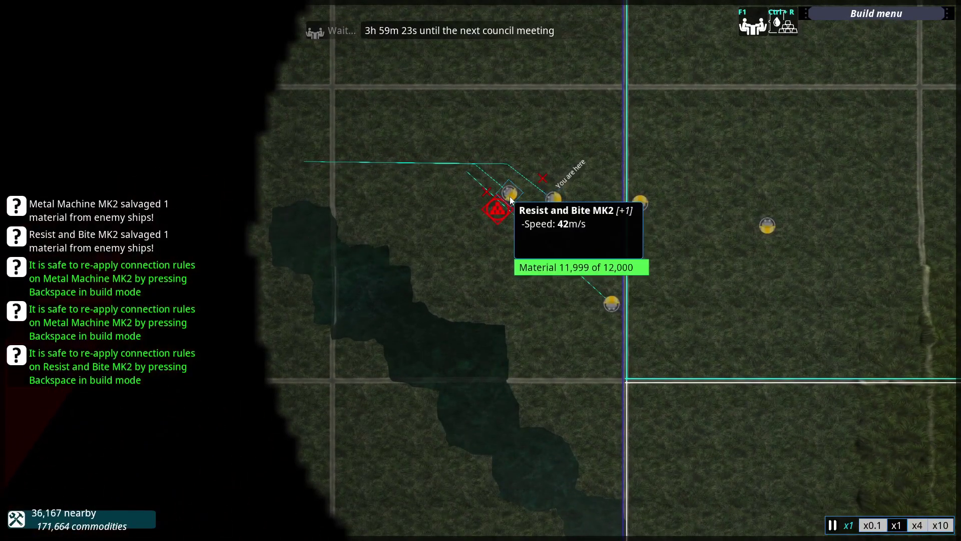
click(640, 206)
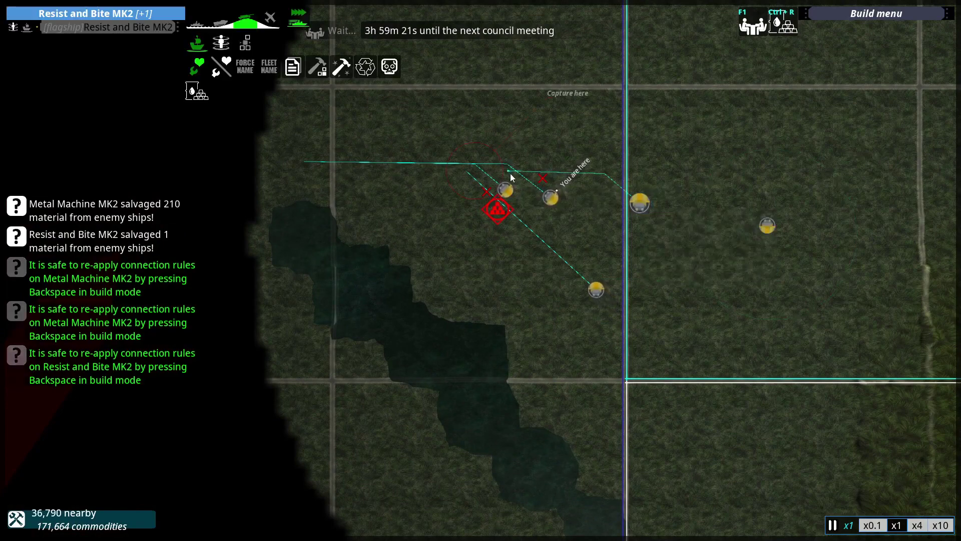
drag(447, 148, 665, 227)
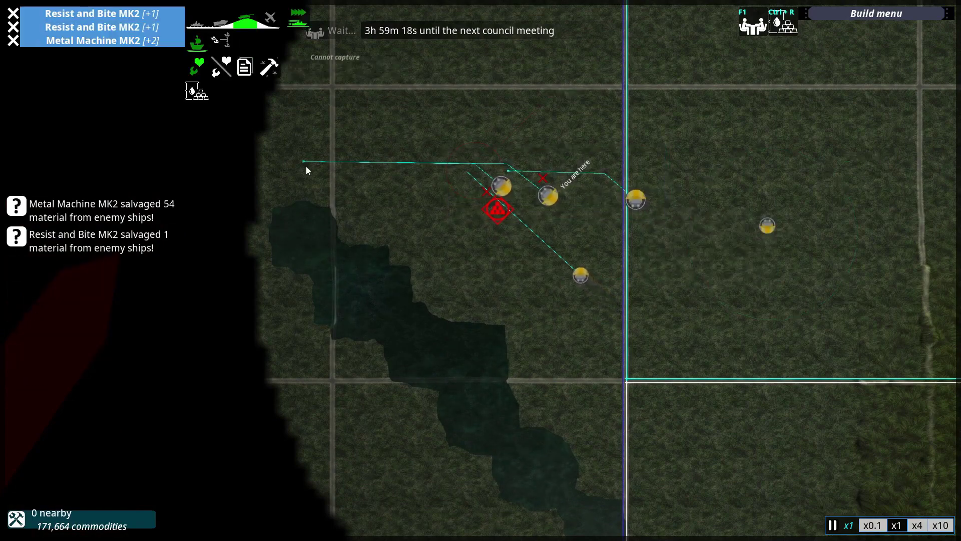
scroll(300, 163, down, 3)
scroll(472, 286, down, 3)
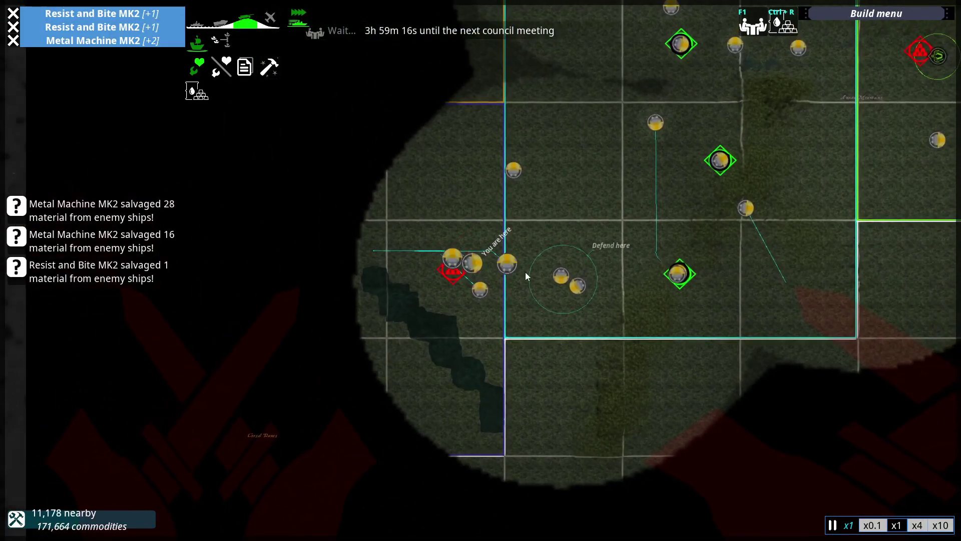
scroll(525, 272, up, 3)
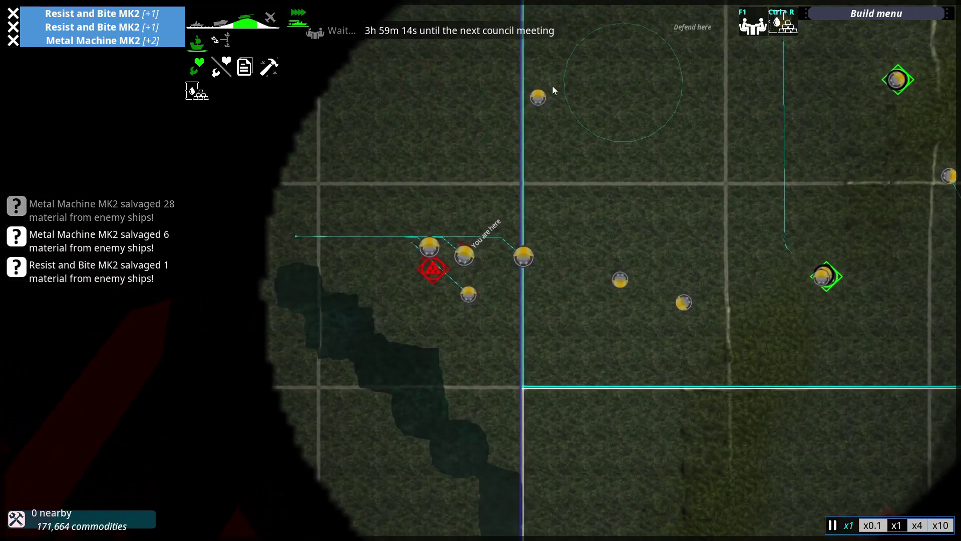
Select the She wolf fleet on the campaign map.
click(538, 97)
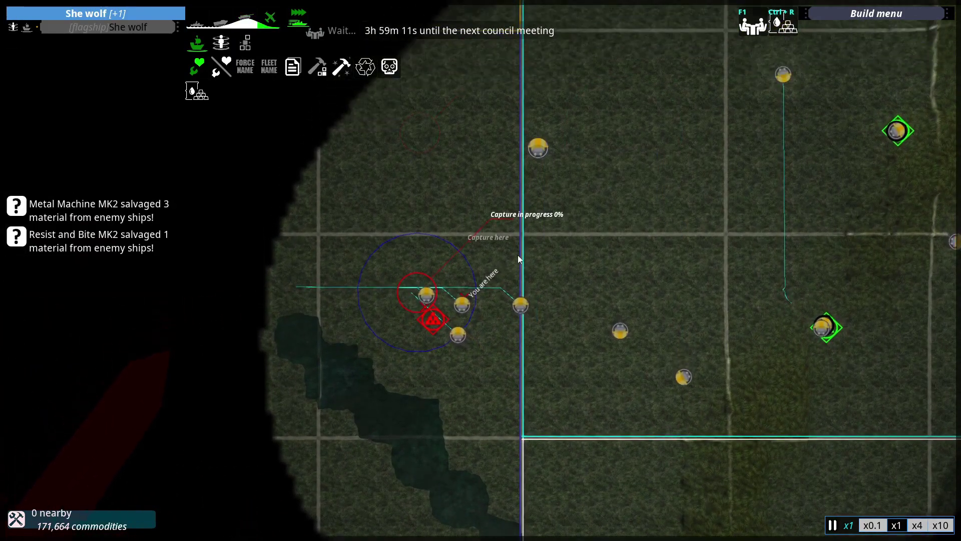
scroll(448, 236, up, 3)
scroll(612, 269, down, 3)
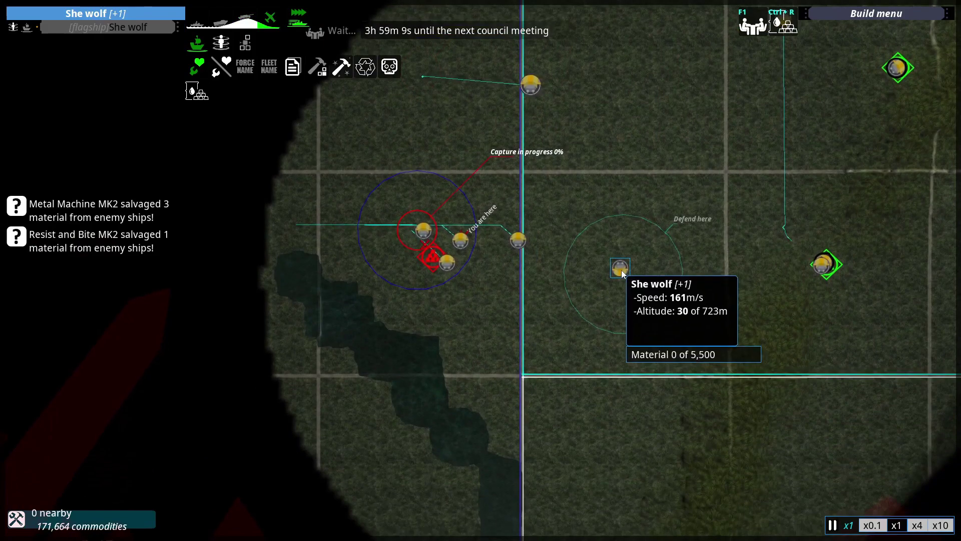
scroll(530, 289, down, 3)
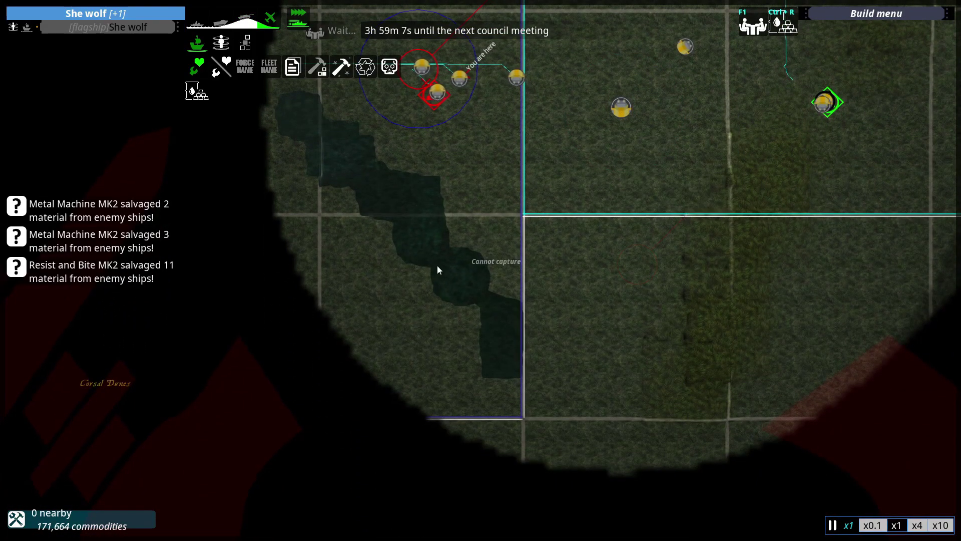
scroll(545, 271, up, 3)
scroll(611, 325, down, 3)
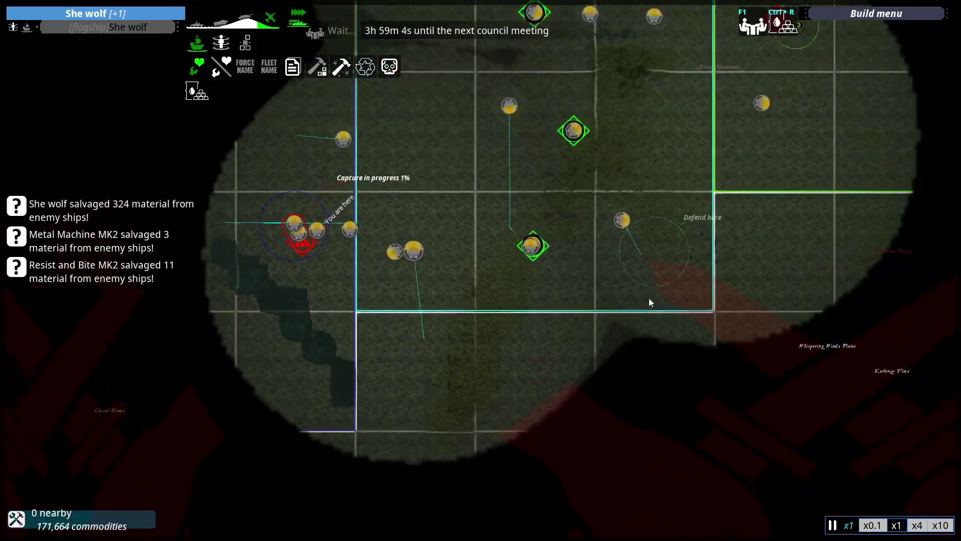
scroll(649, 298, down, 3)
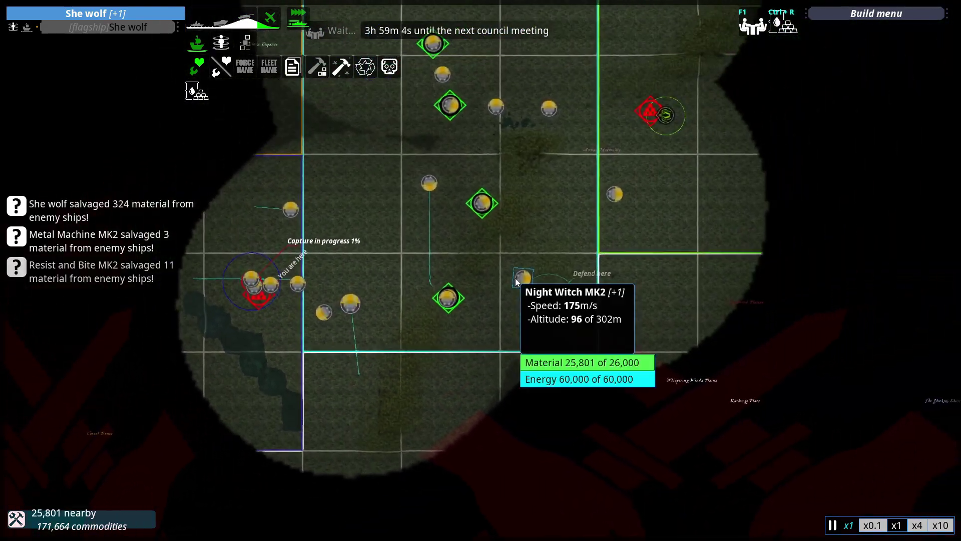
click(427, 187)
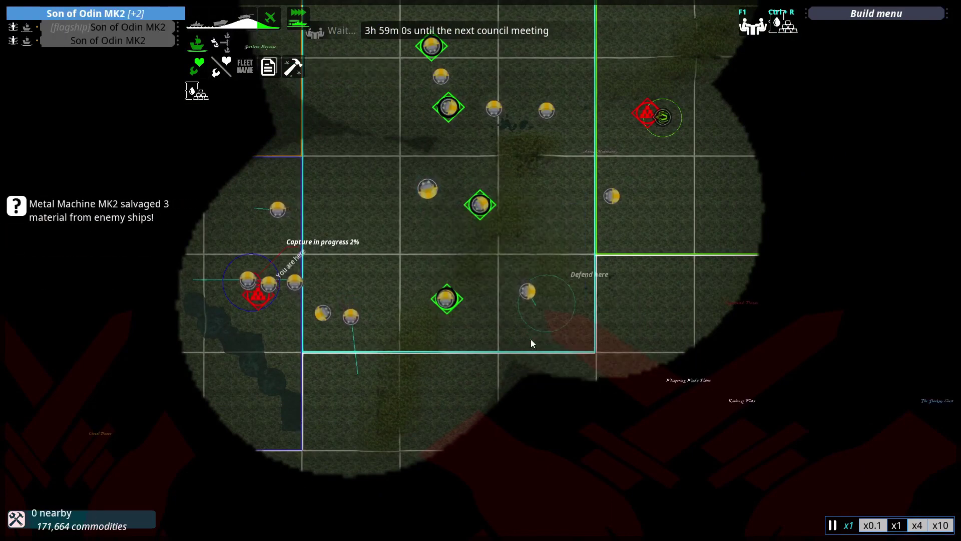
mouse_move(523, 159)
mouse_down()
mouse_move(492, 194)
mouse_move(465, 148)
mouse_up()
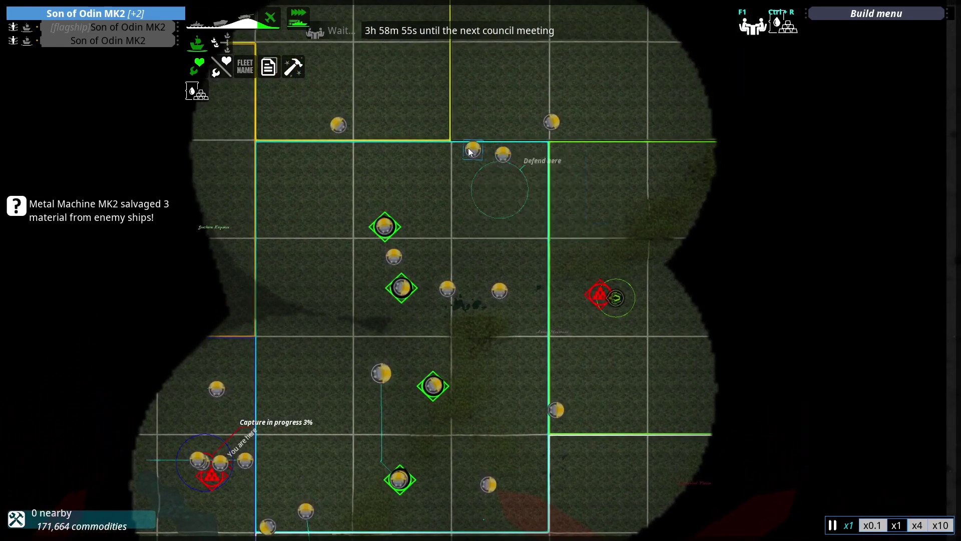
click(472, 150)
drag(499, 171, 396, 449)
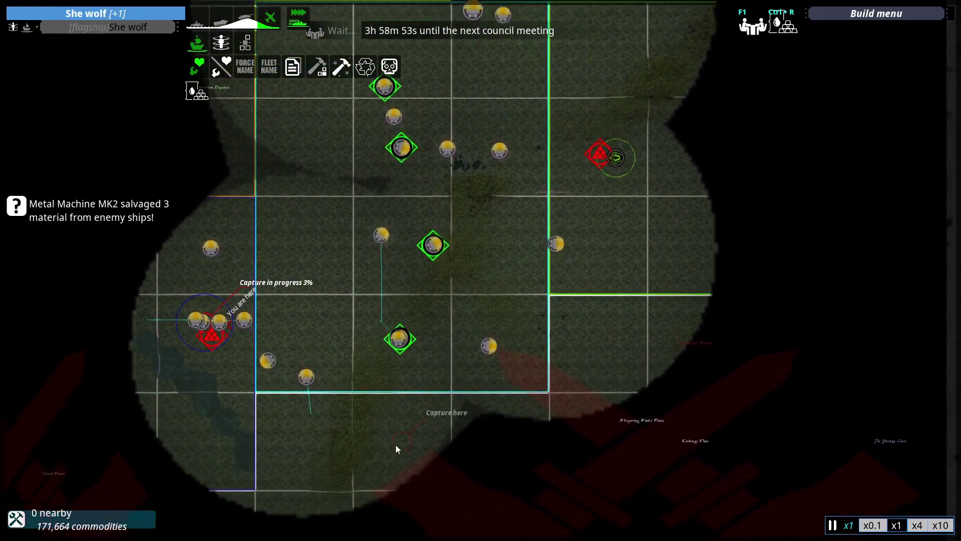
Place She wolf's Defend order beside the capture squares, then select Resist and Bite MK2.
click(504, 193)
drag(504, 193, 510, 120)
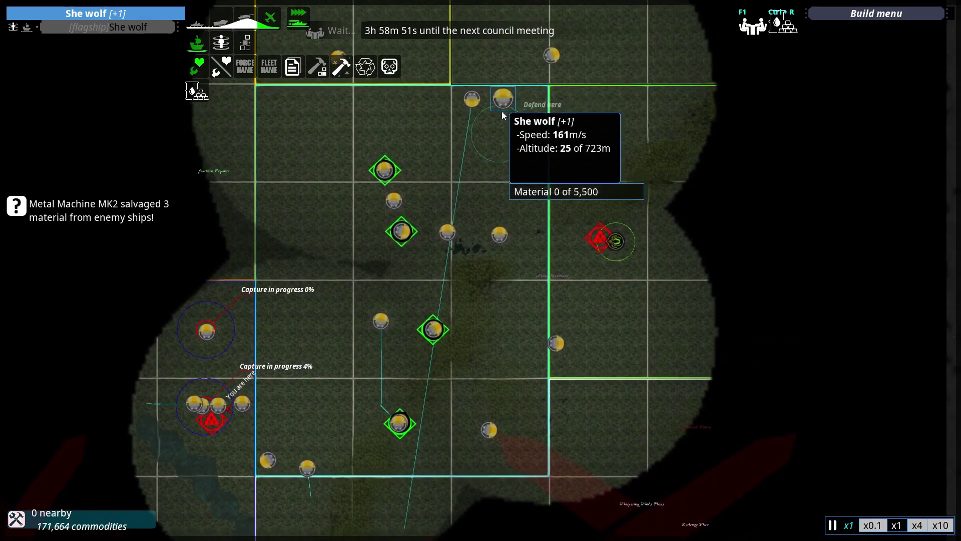
drag(475, 349, 474, 253)
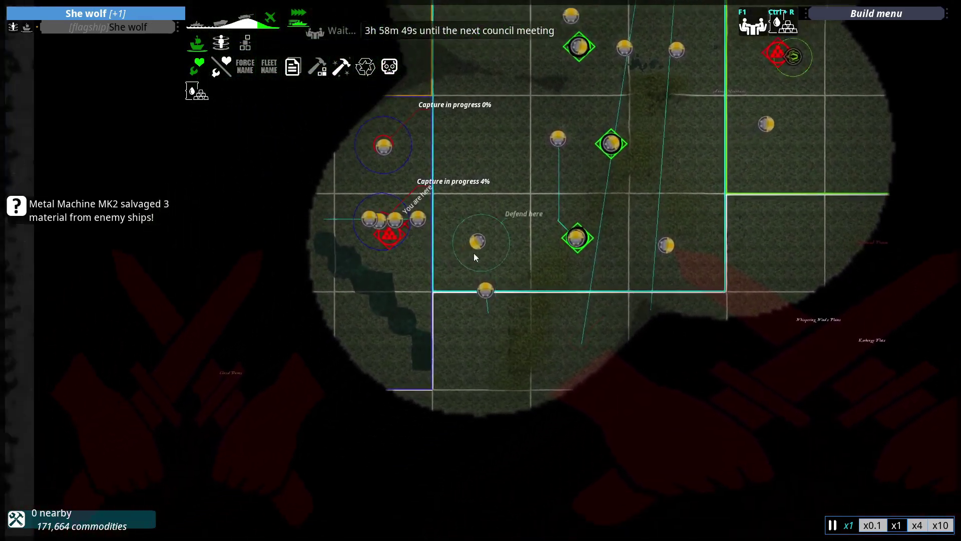
scroll(451, 195, up, 6)
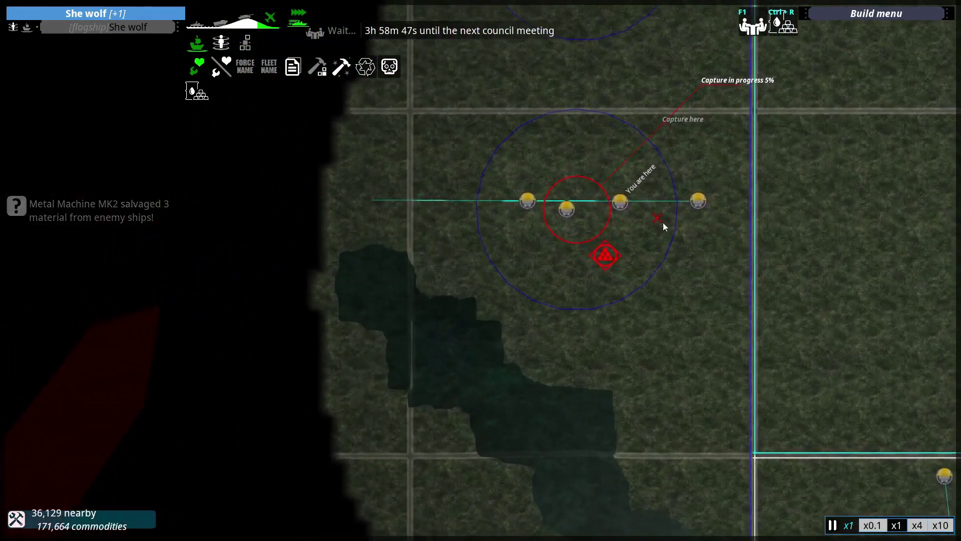
click(690, 199)
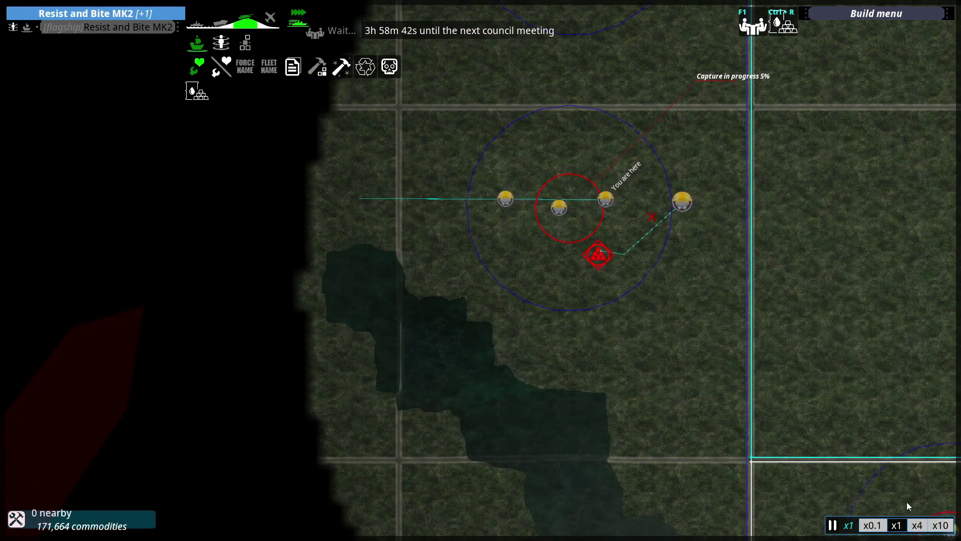
drag(598, 259, 490, 301)
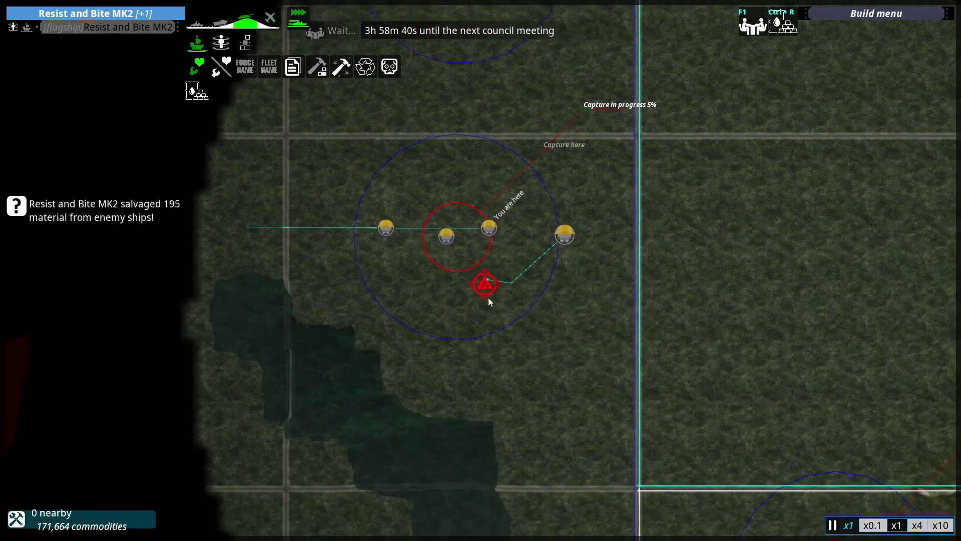
scroll(622, 346, down, 2)
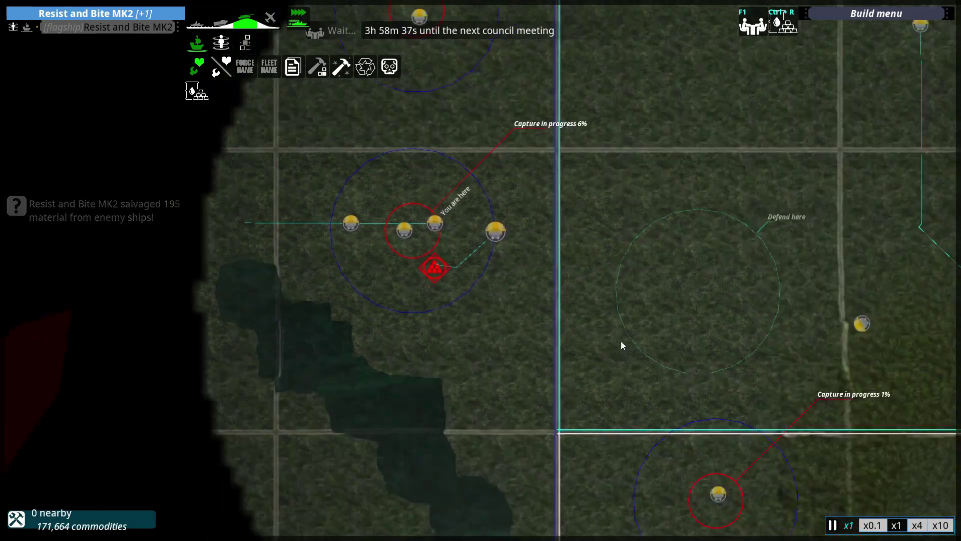
scroll(623, 345, down, 3)
scroll(568, 311, up, 5)
scroll(547, 200, up, 5)
scroll(481, 212, up, 4)
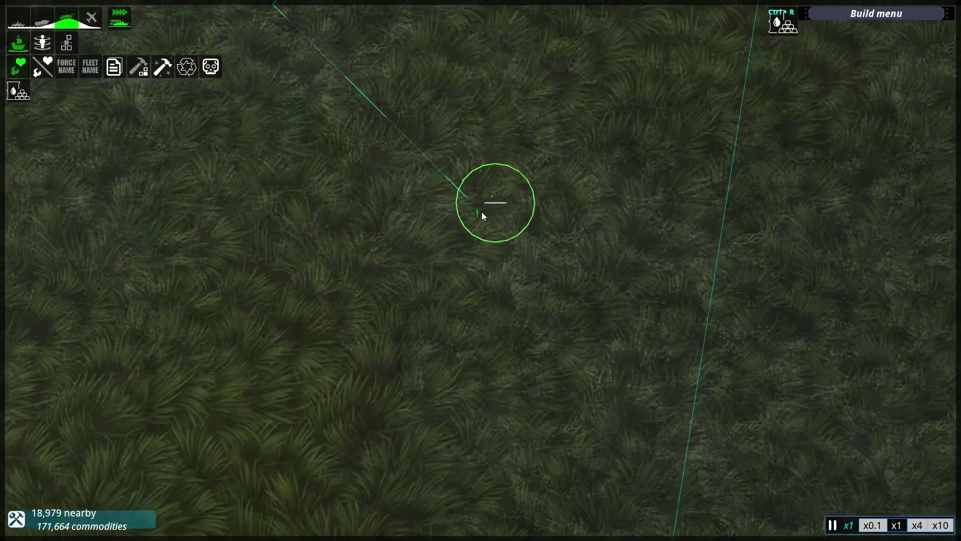
Select Son of Odin MK2 and give it a Defend order on the front-line square.
click(477, 215)
scroll(477, 215, down, 3)
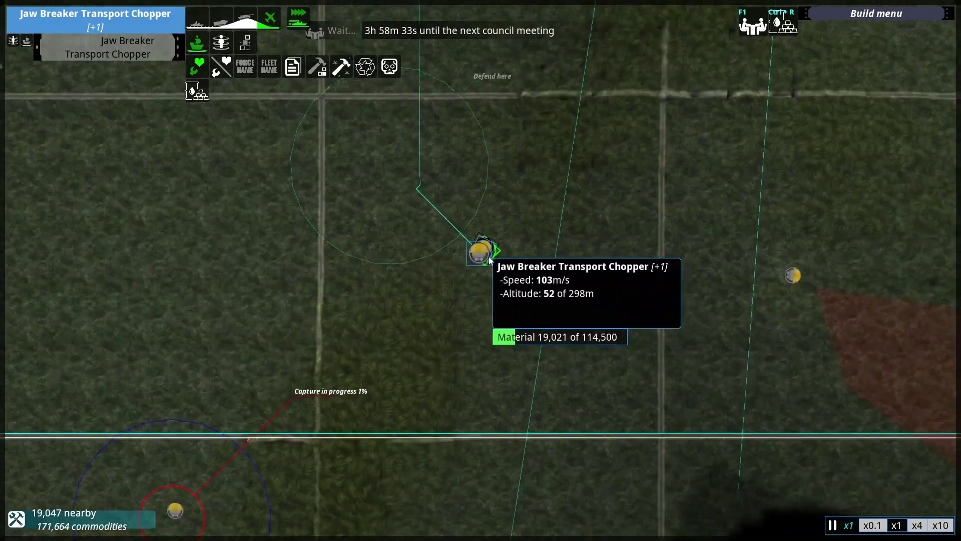
scroll(490, 255, down, 2)
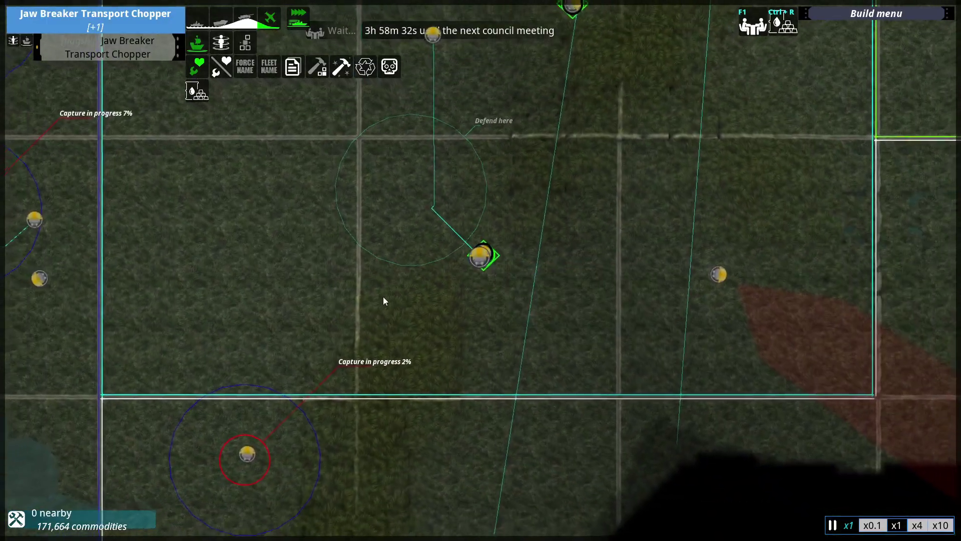
click(434, 43)
scroll(461, 217, up, 2)
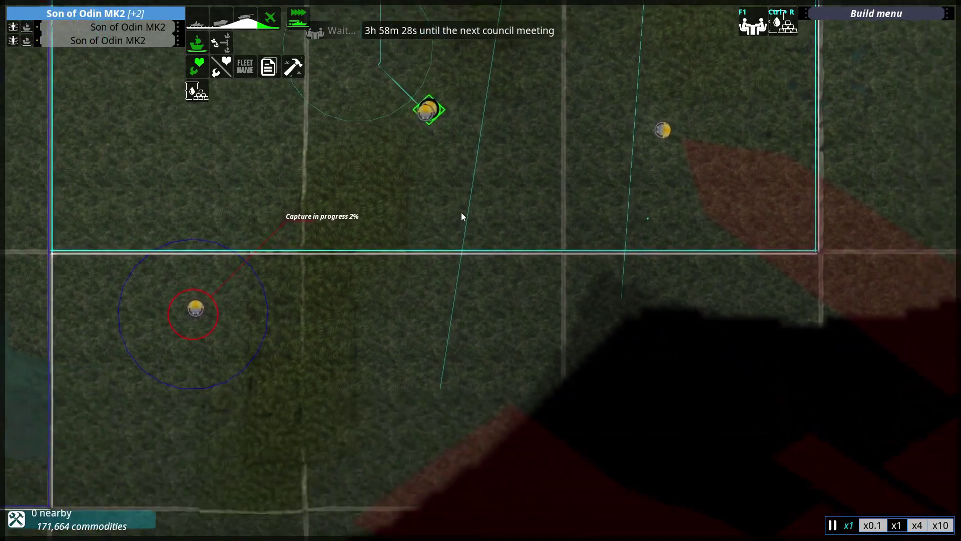
right_click(485, 231)
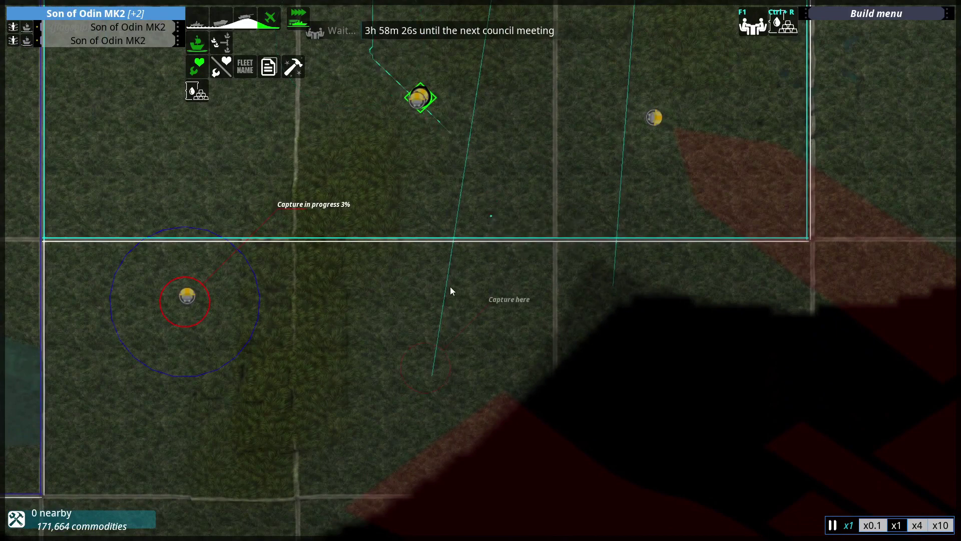
scroll(443, 296, down, 5)
scroll(541, 258, down, 1)
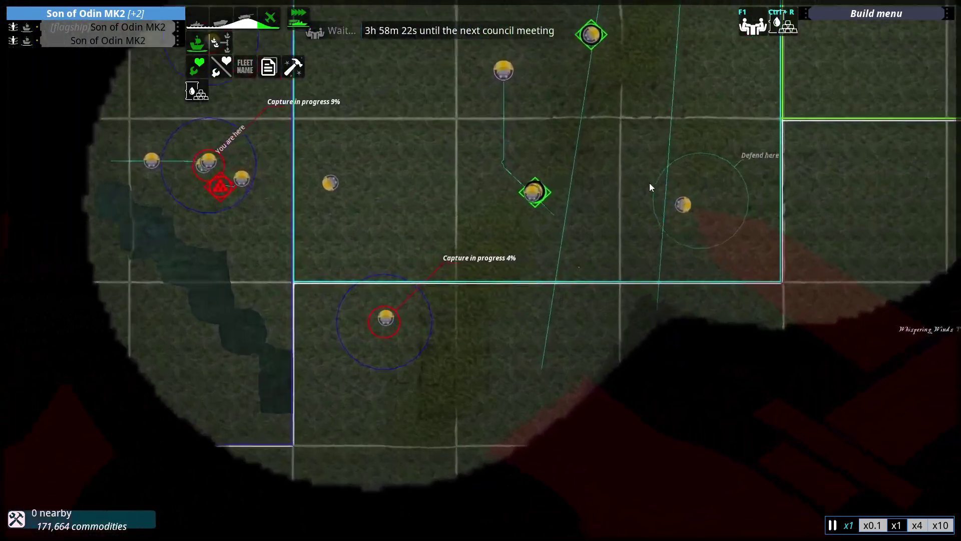
Select 7734 SPY SAT and drag its Capture destination onto the adjacent square.
drag(690, 232, 542, 196)
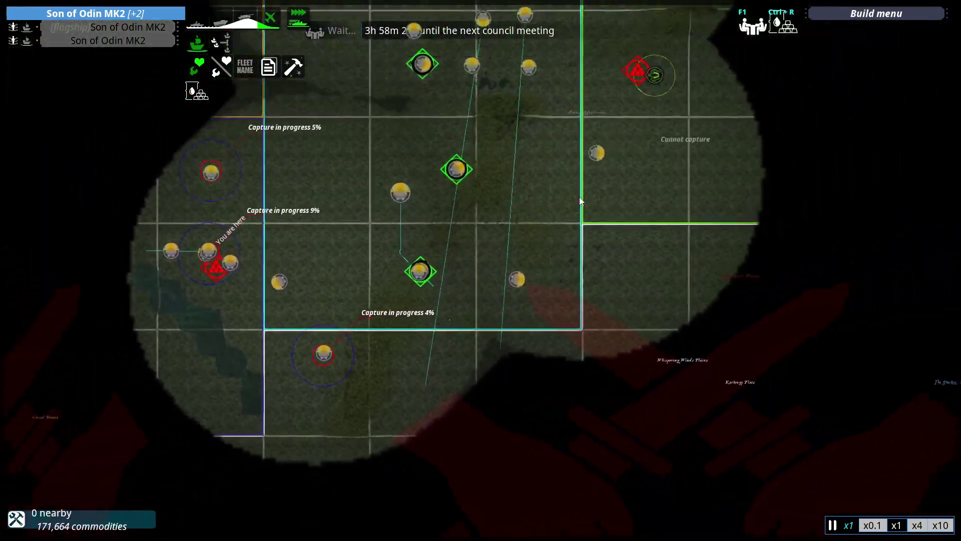
click(539, 192)
scroll(536, 209, up, 5)
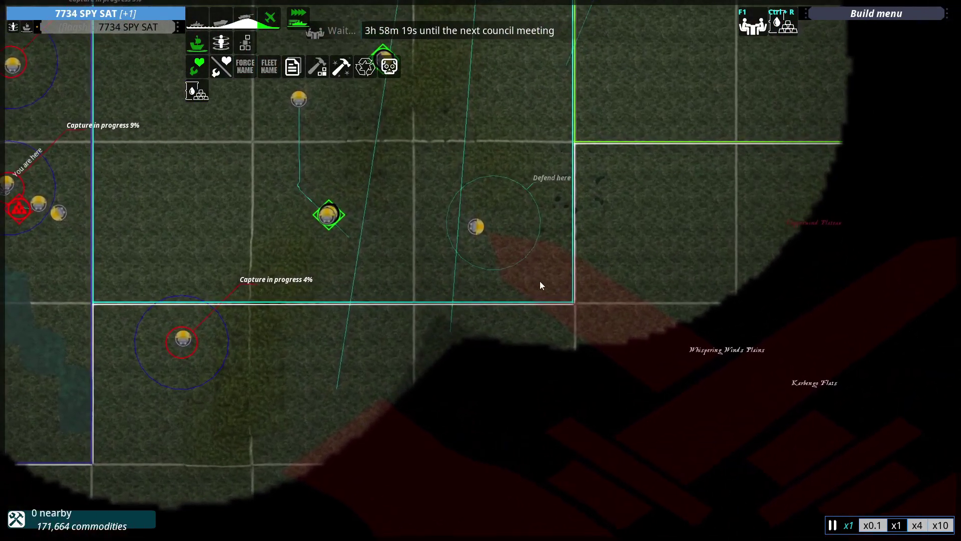
scroll(613, 305, up, 1)
scroll(614, 305, down, 5)
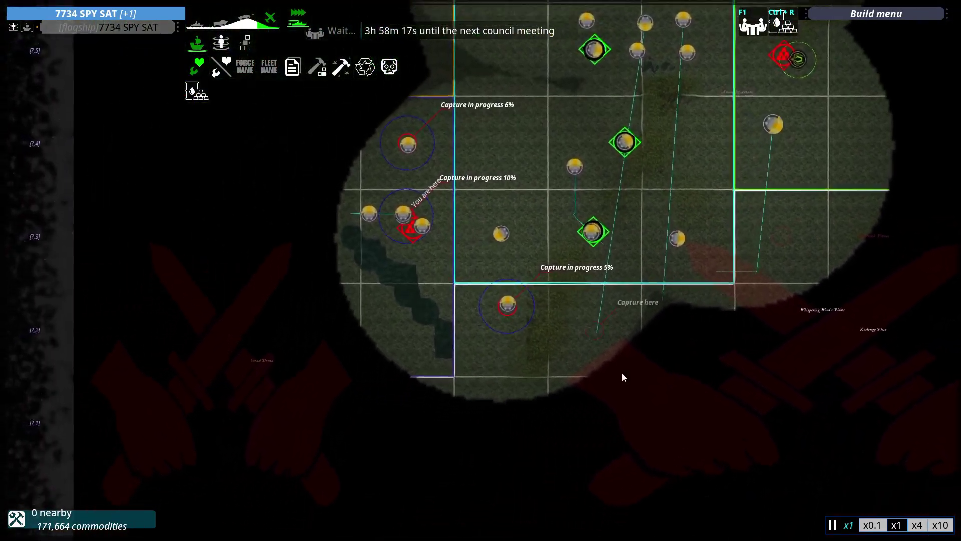
drag(647, 315, 559, 251)
scroll(539, 245, up, 4)
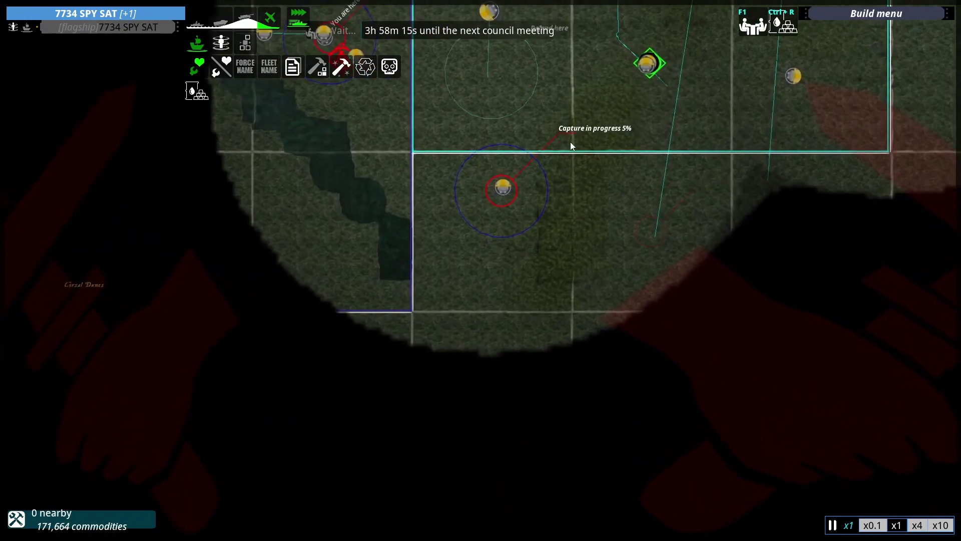
drag(570, 142, 659, 227)
scroll(605, 248, down, 4)
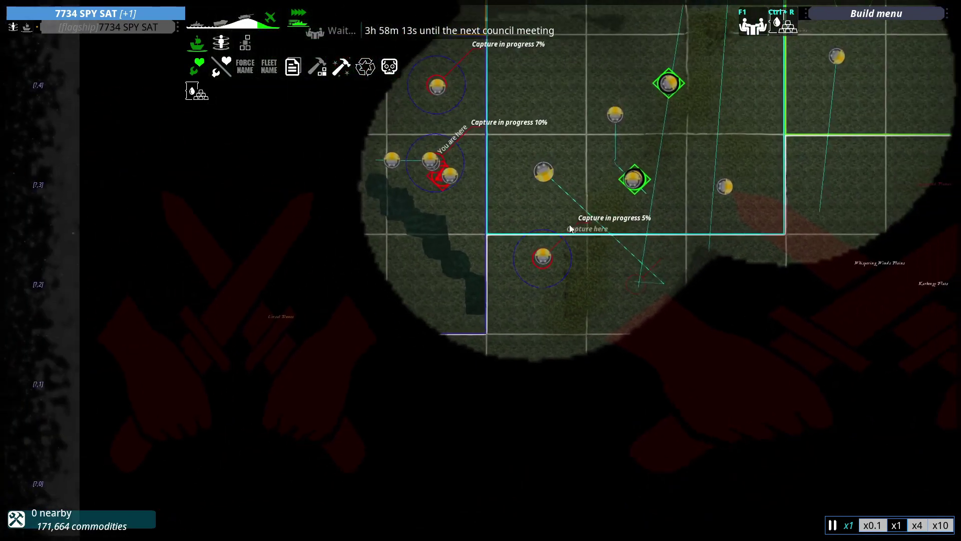
scroll(512, 210, up, 3)
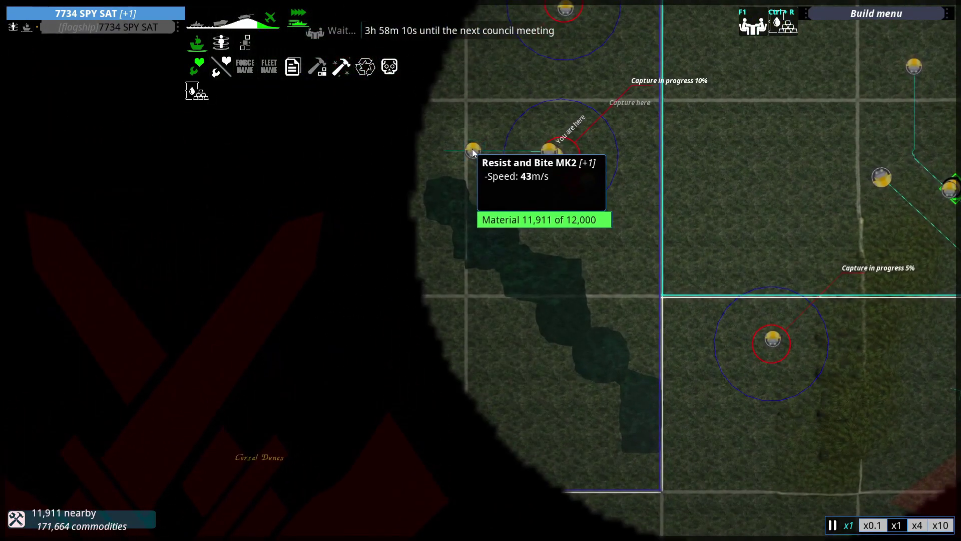
Check Resist and Bite MK2, then reselect 7734 SPY SAT and survey the grid.
click(472, 154)
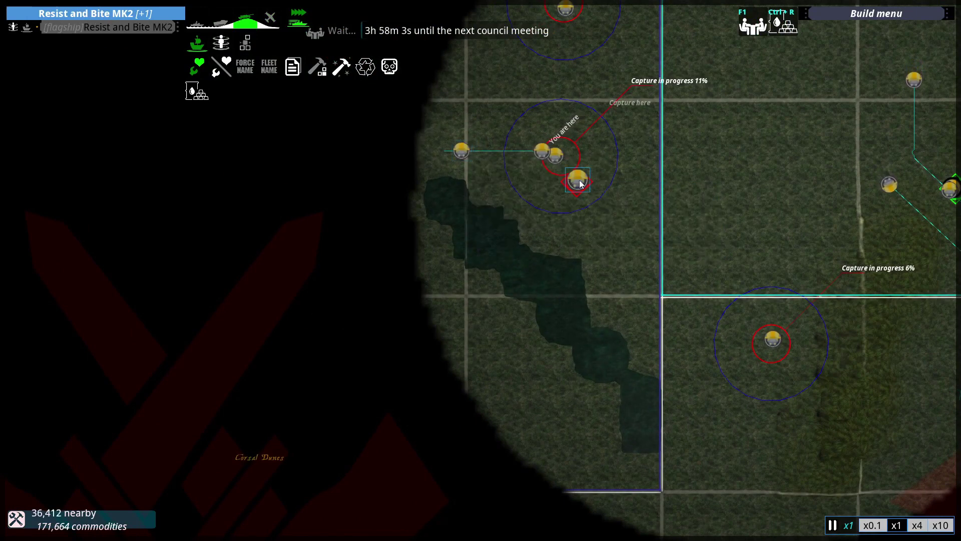
click(462, 156)
click(578, 181)
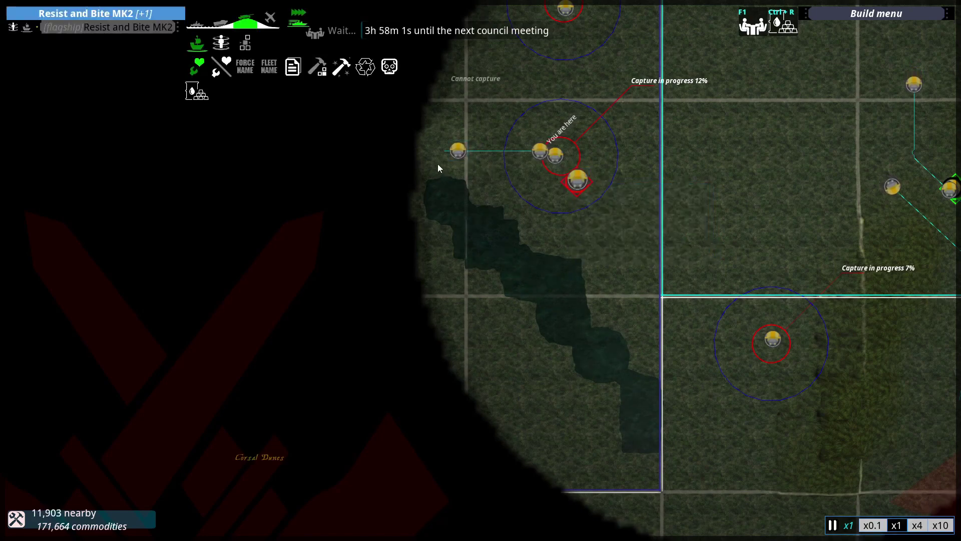
scroll(504, 200, down, 4)
click(584, 245)
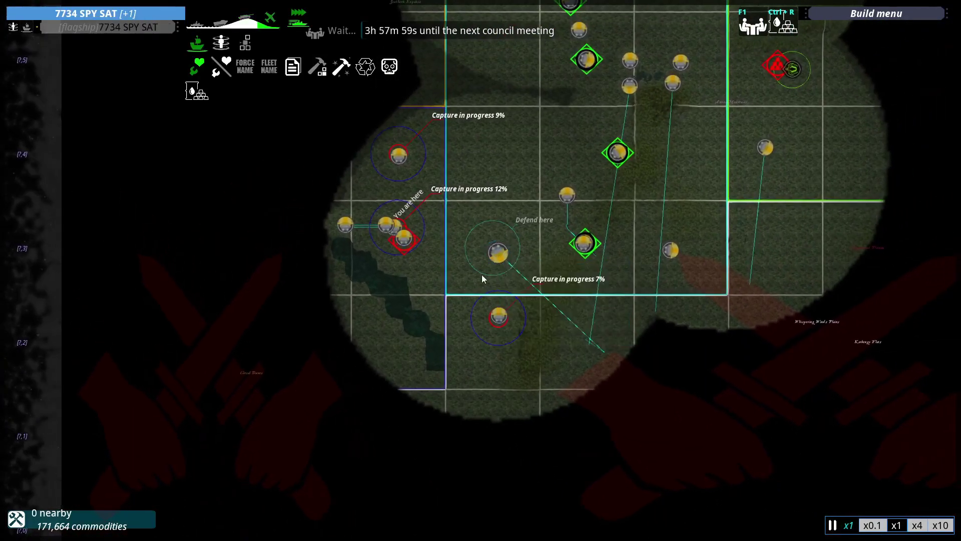
scroll(484, 279, up, 4)
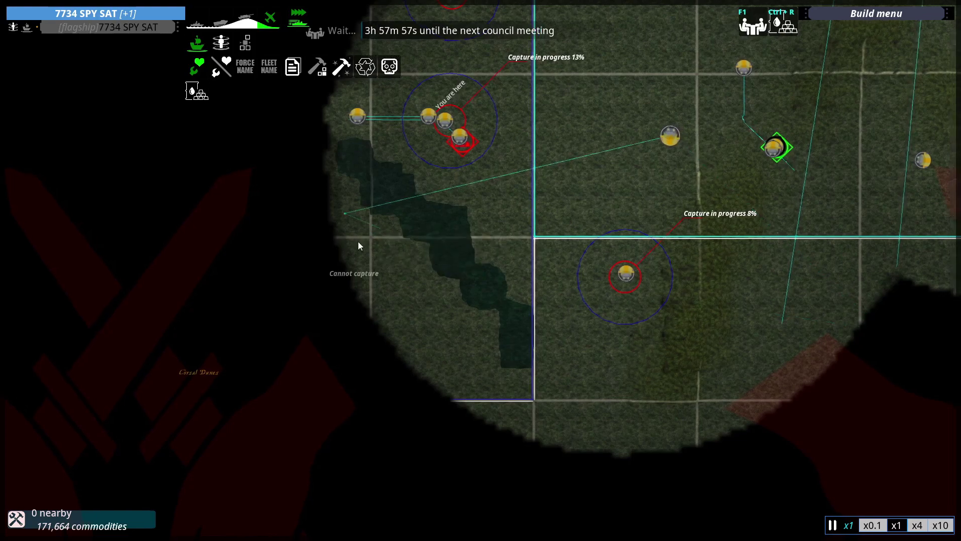
scroll(358, 241, down, 3)
mouse_move(600, 318)
mouse_down()
mouse_move(613, 138)
mouse_move(607, 244)
mouse_up()
mouse_move(607, 238)
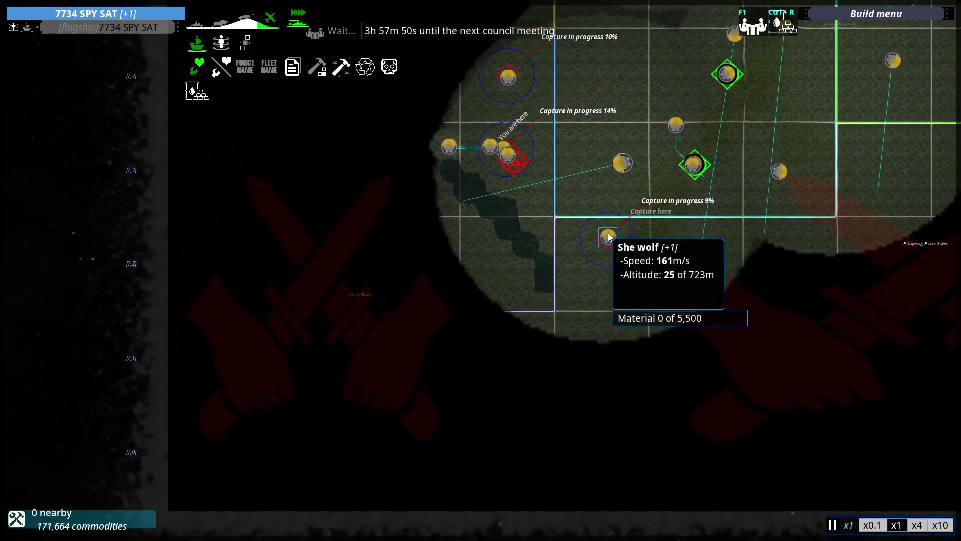
drag(591, 215, 582, 228)
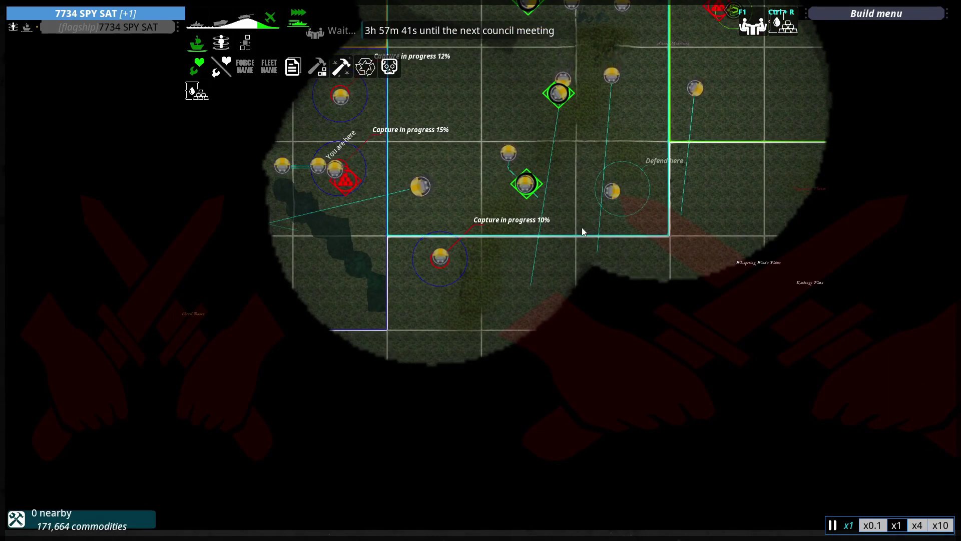
key(Up)
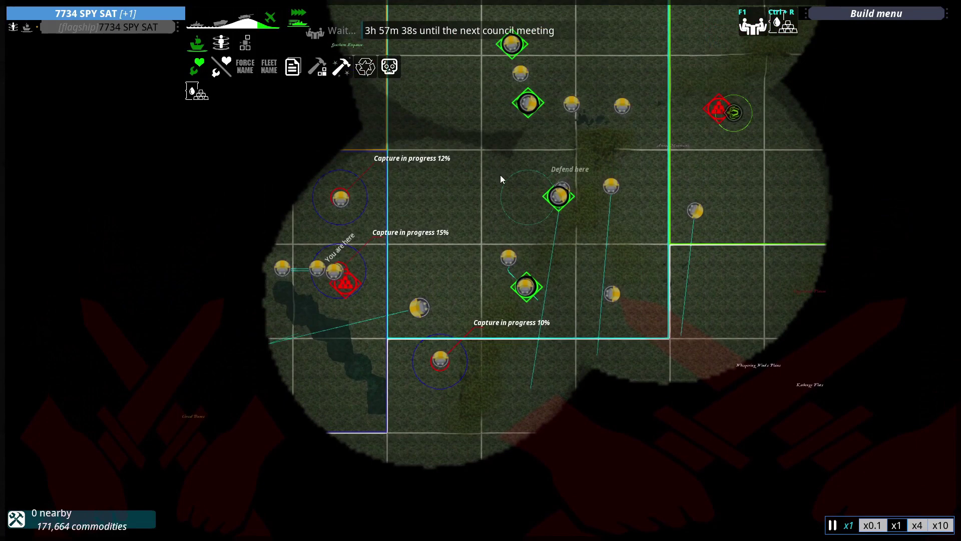